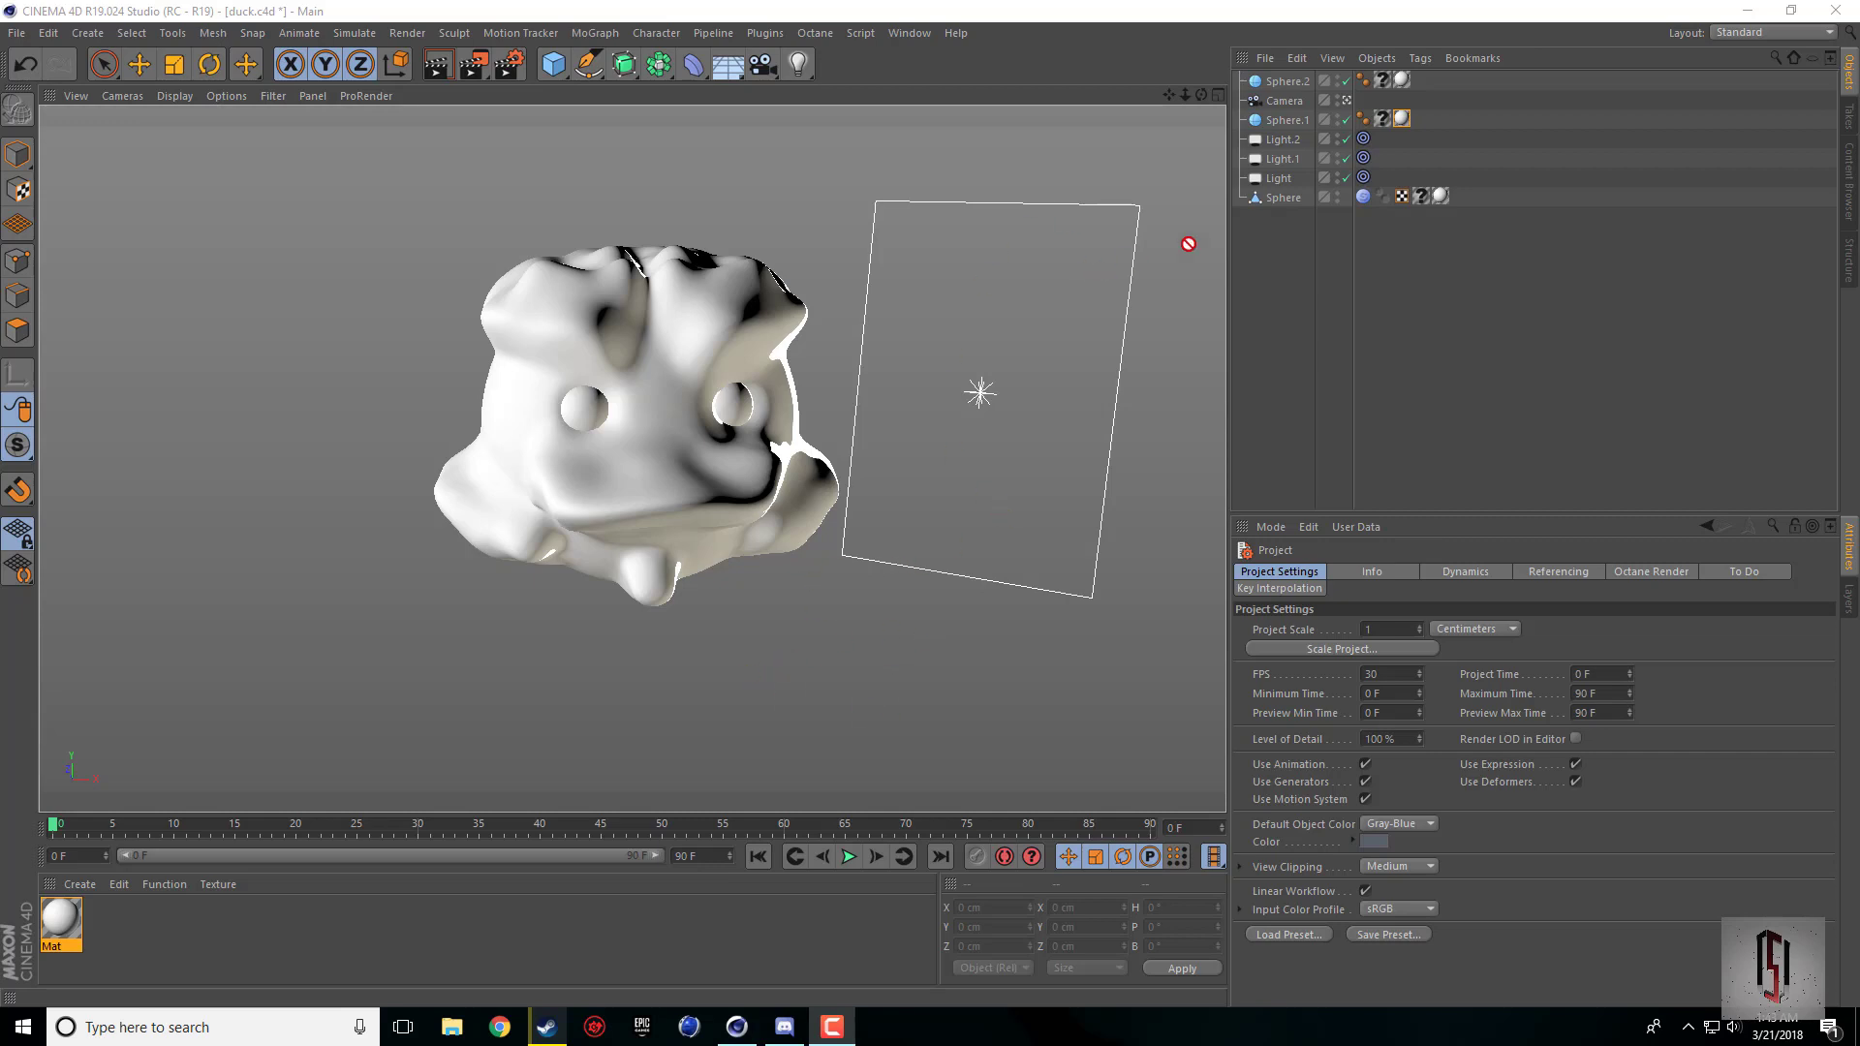
Step: Switch the interface layout from Standard to BP - 3D Paint
click(1717, 34)
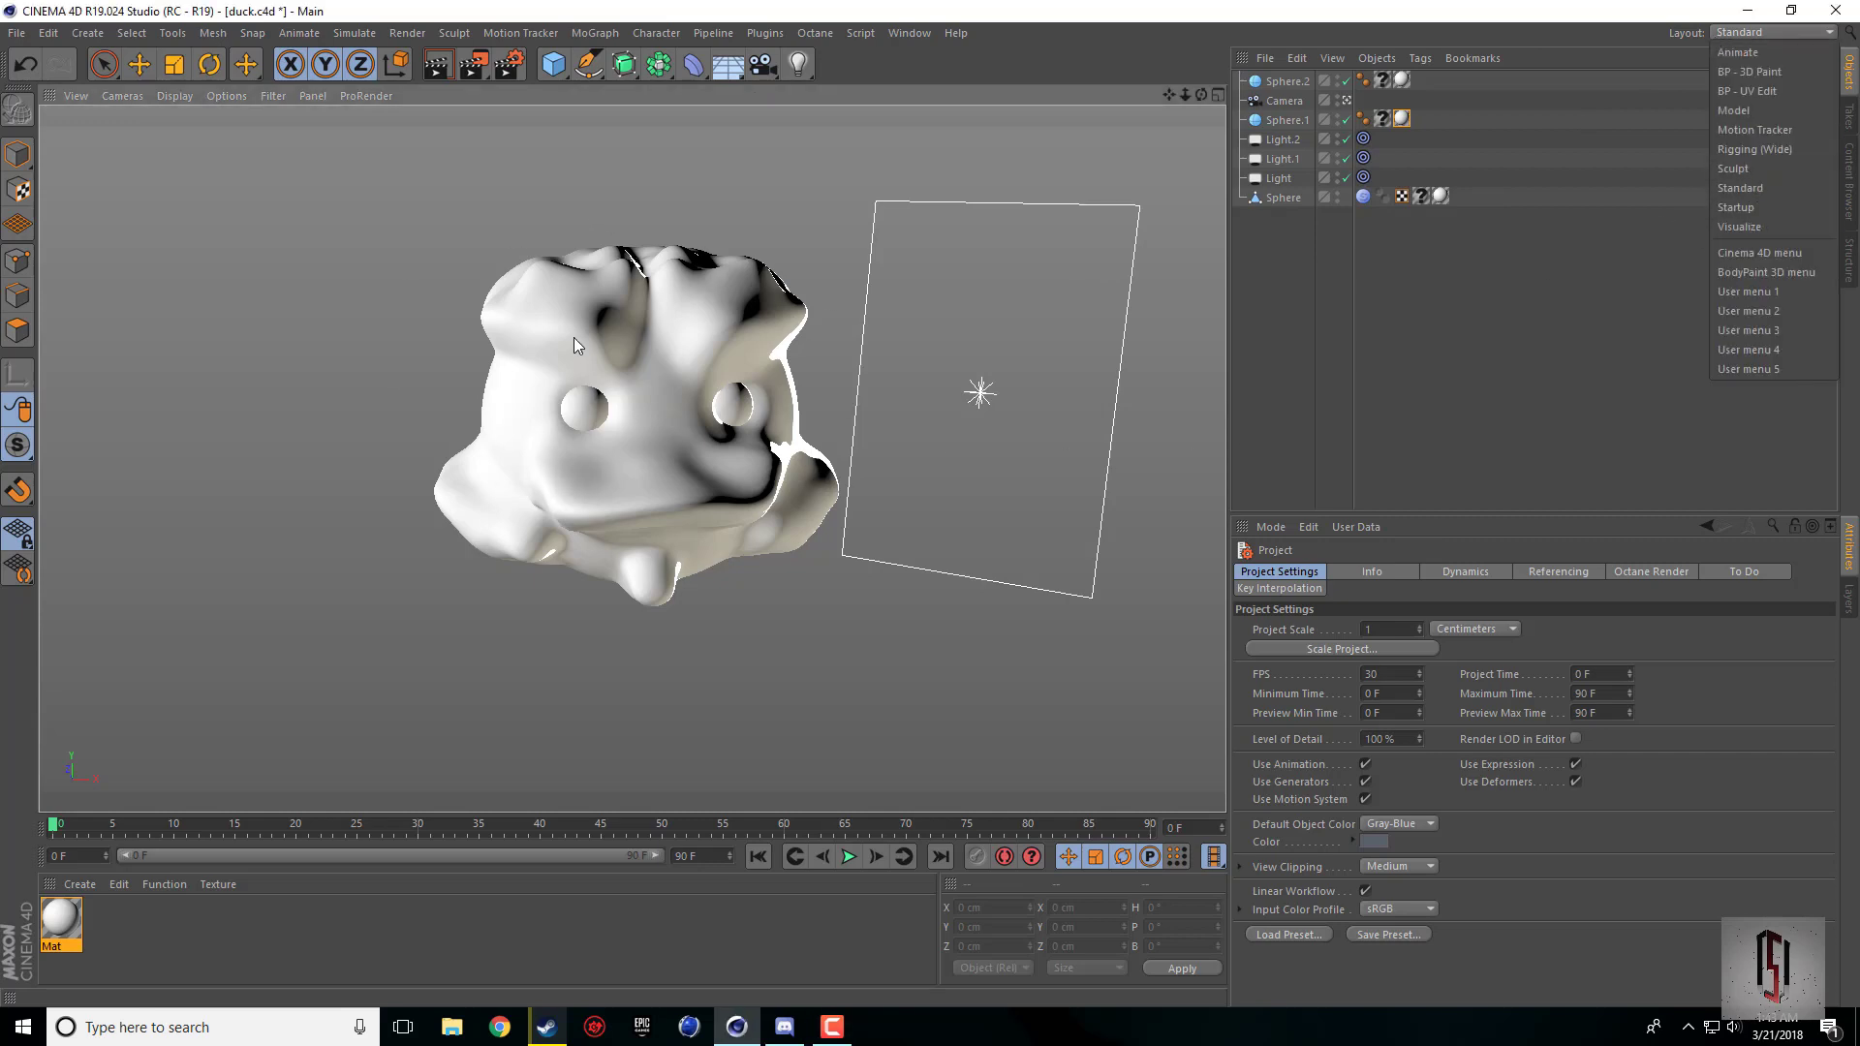
click(1201, 93)
mouse_move(1201, 94)
mouse_down()
mouse_move(1346, 94)
mouse_move(1327, 29)
mouse_move(1075, 68)
mouse_move(1191, 126)
mouse_move(1259, 58)
mouse_move(1278, 72)
mouse_move(1199, 90)
mouse_up()
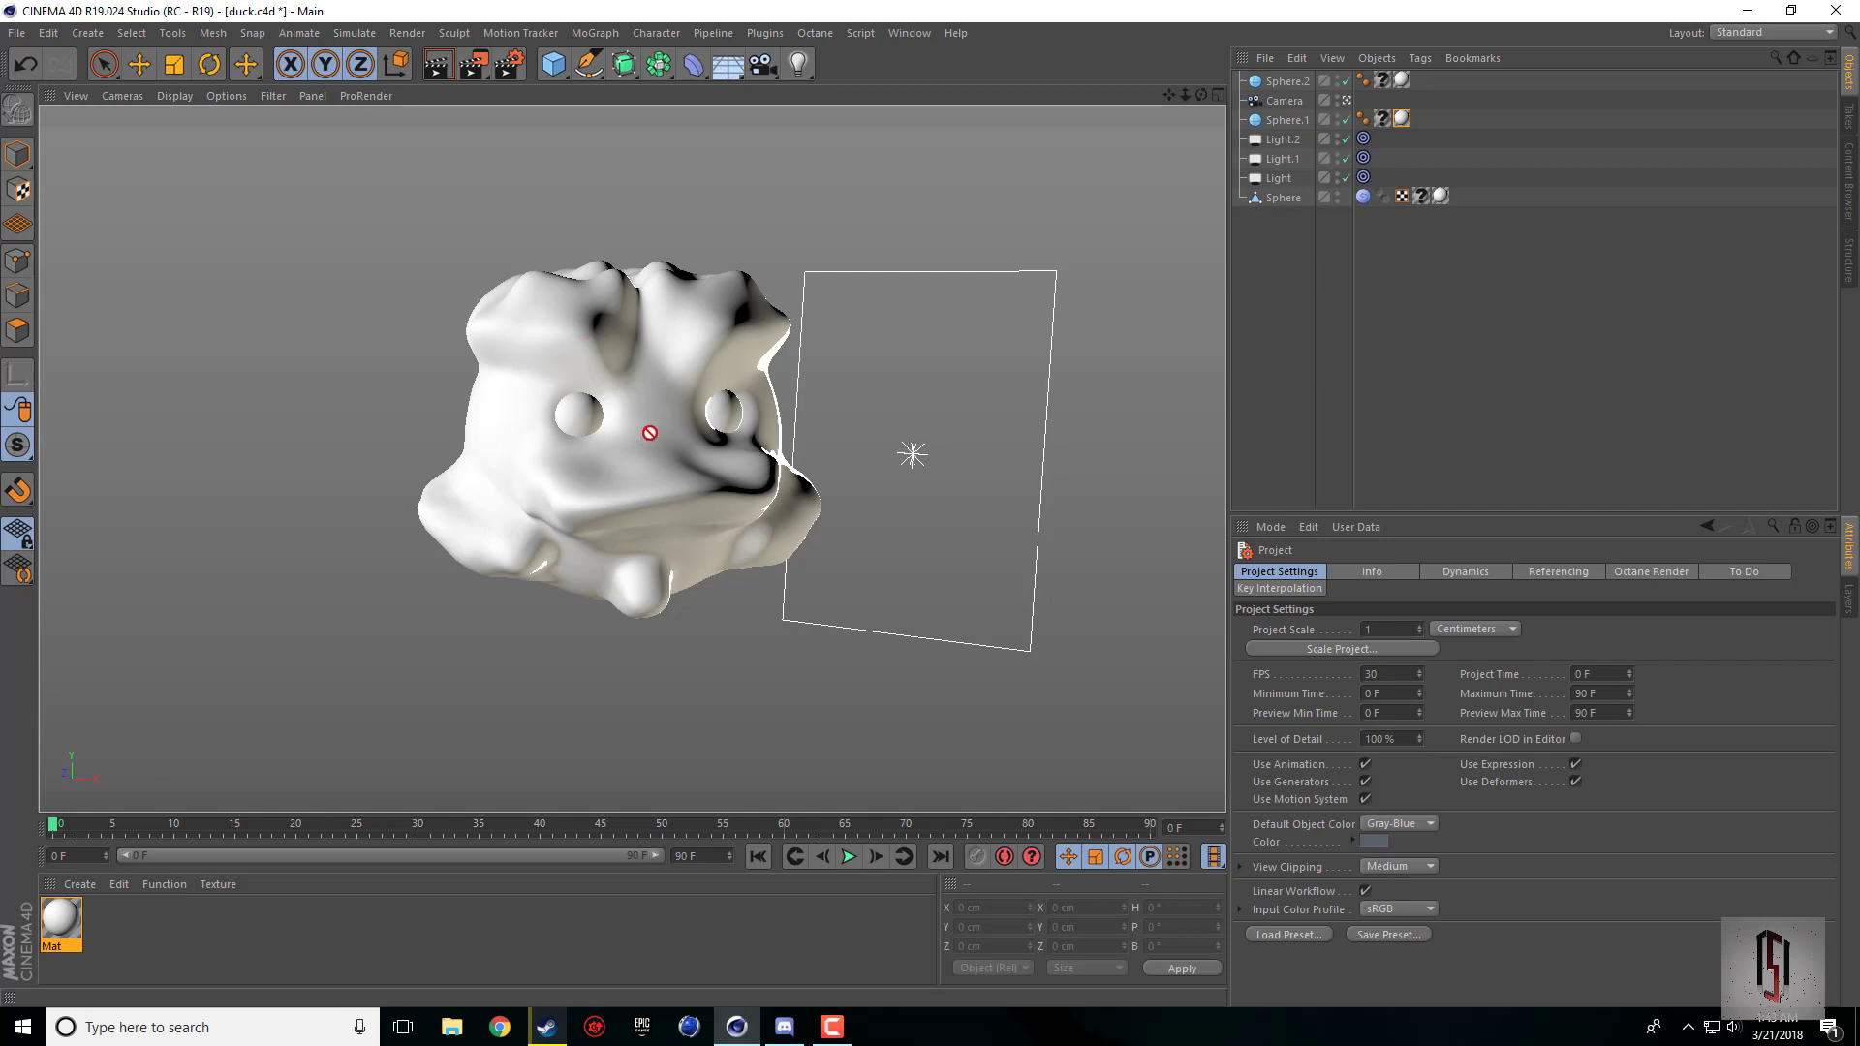
click(1758, 33)
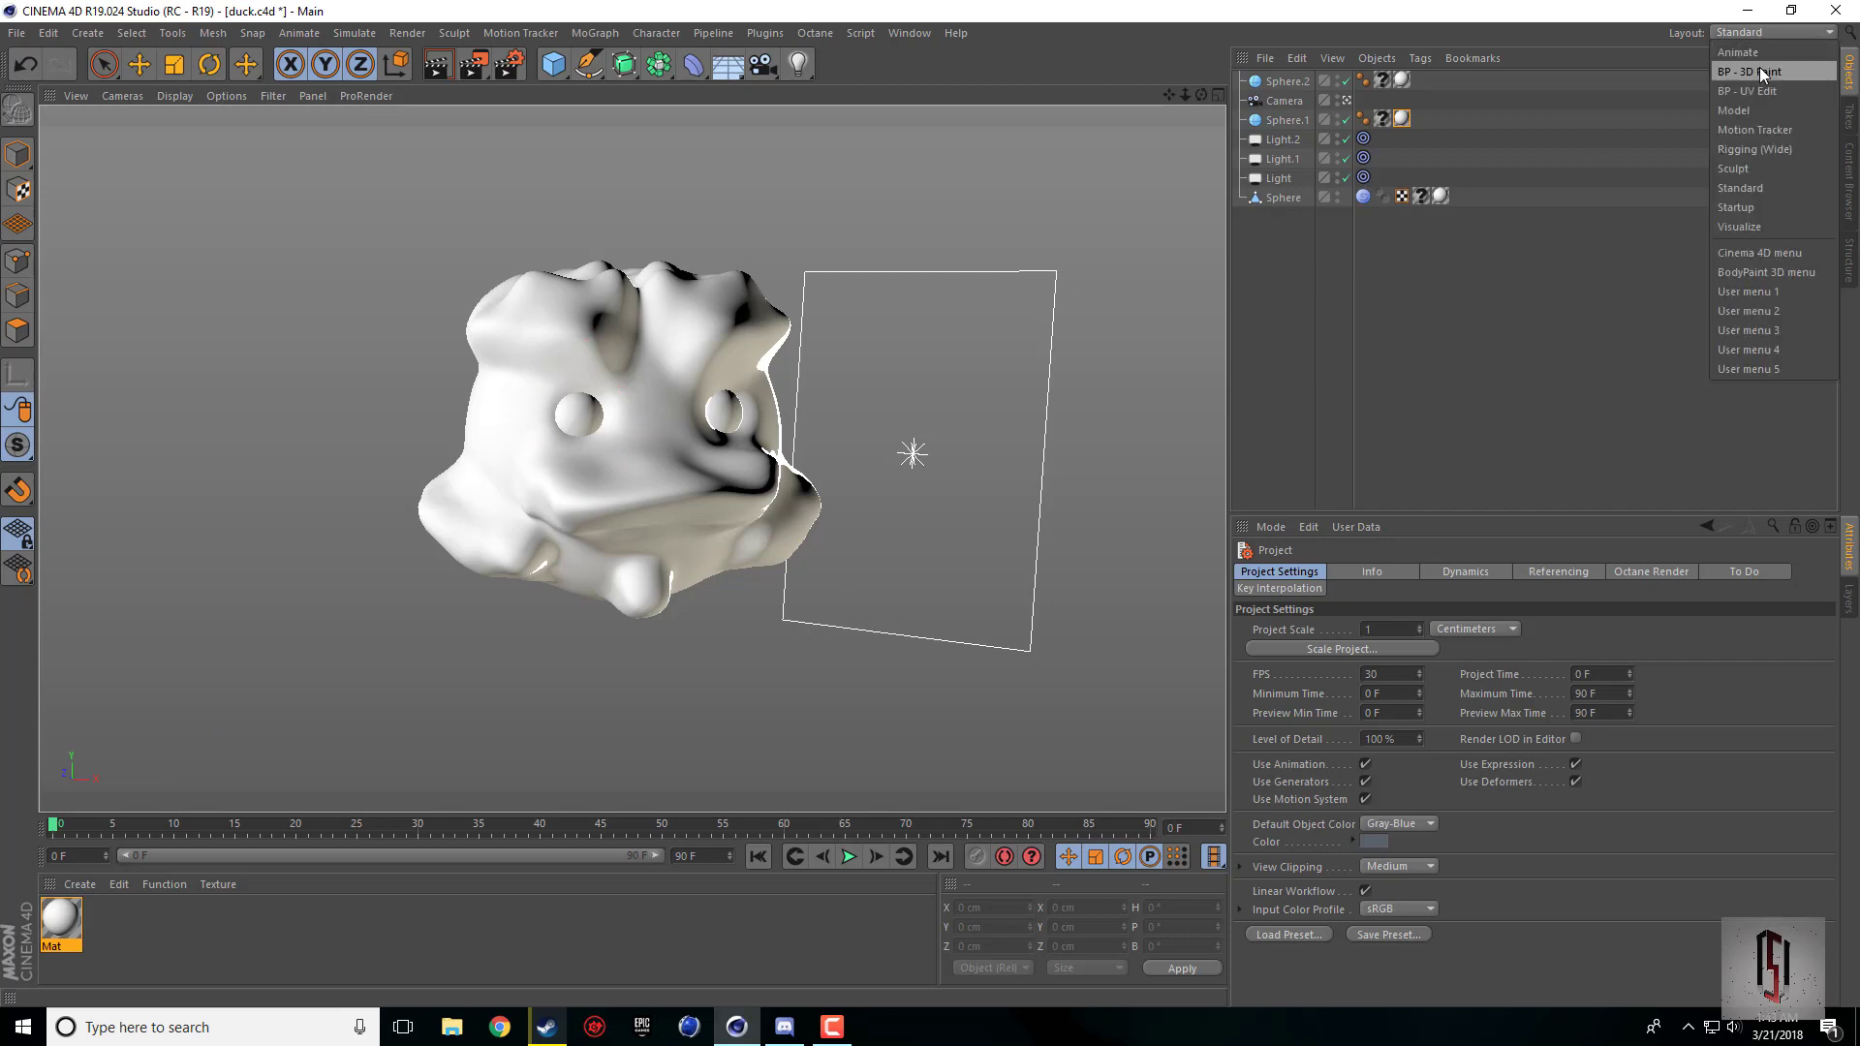
click(1761, 72)
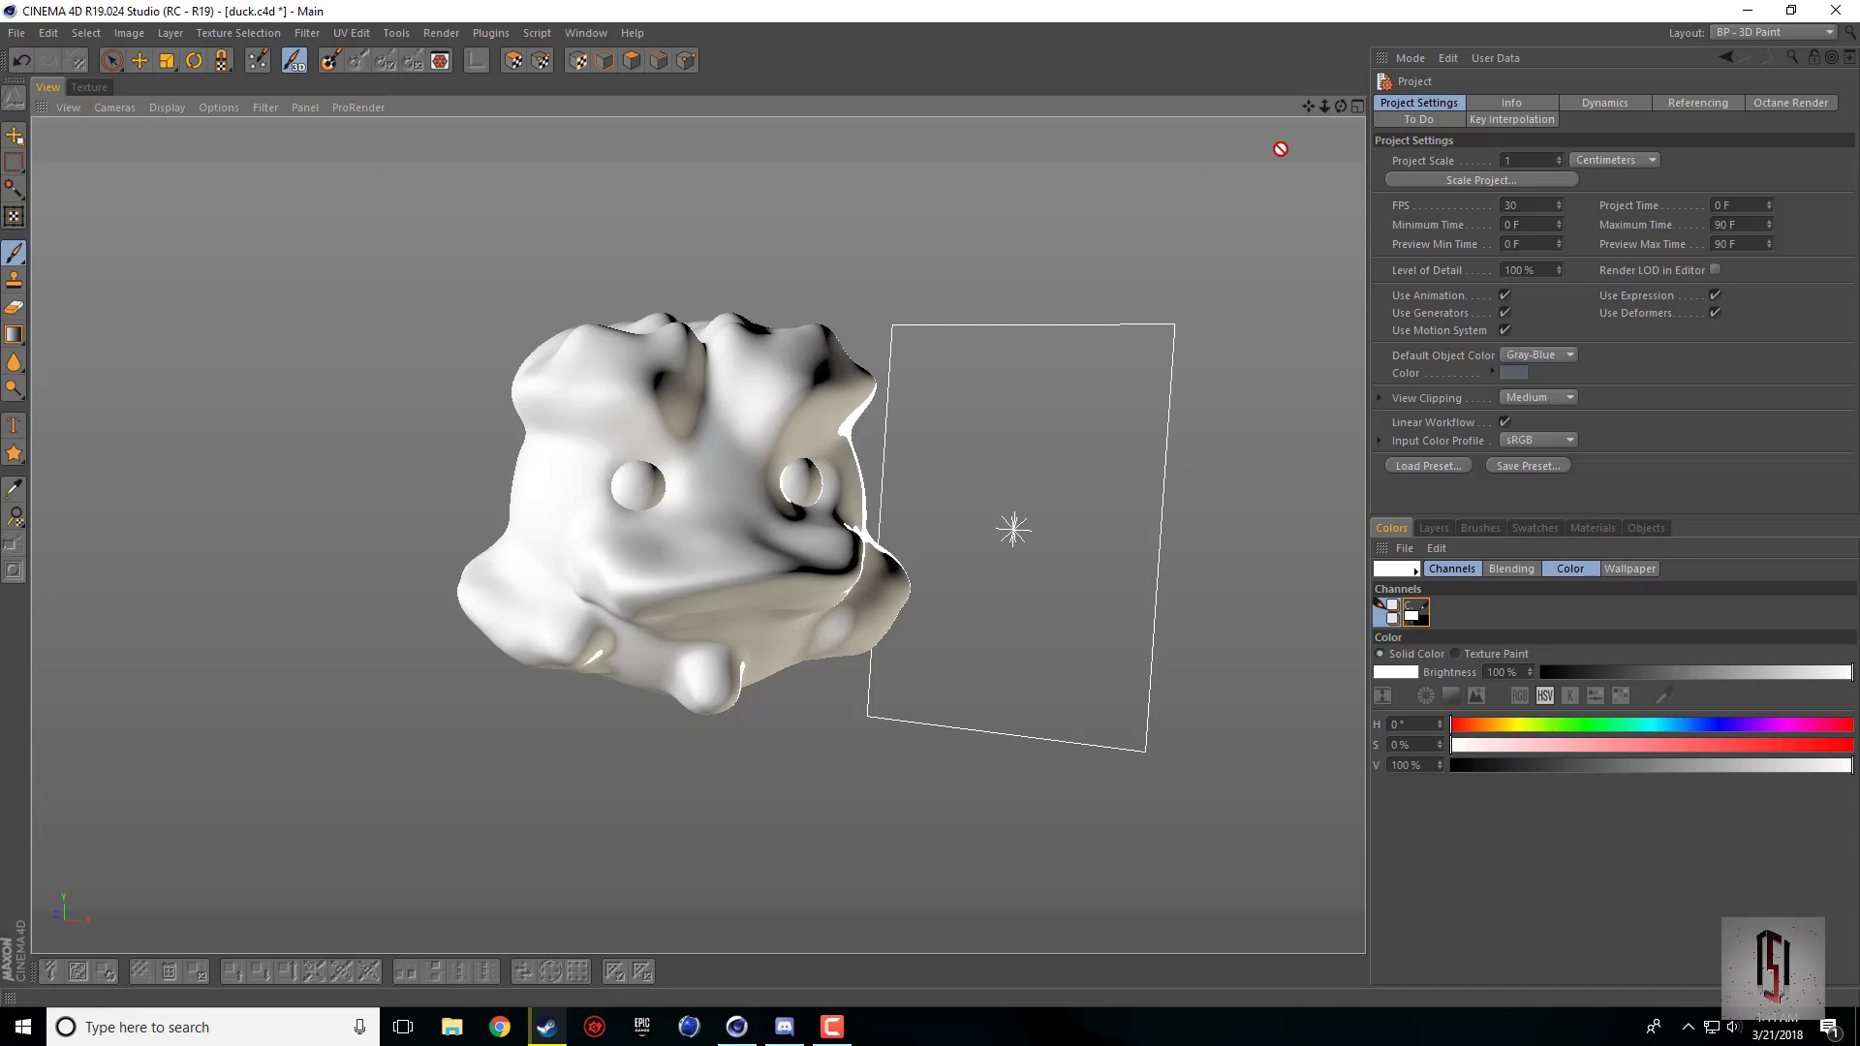
Step: Run the Paint Setup Wizard on the three sphere objects, keeping Recalculate UV with Optimal Cubic Mapping and Single Material Mode
drag(1340, 106, 1340, 107)
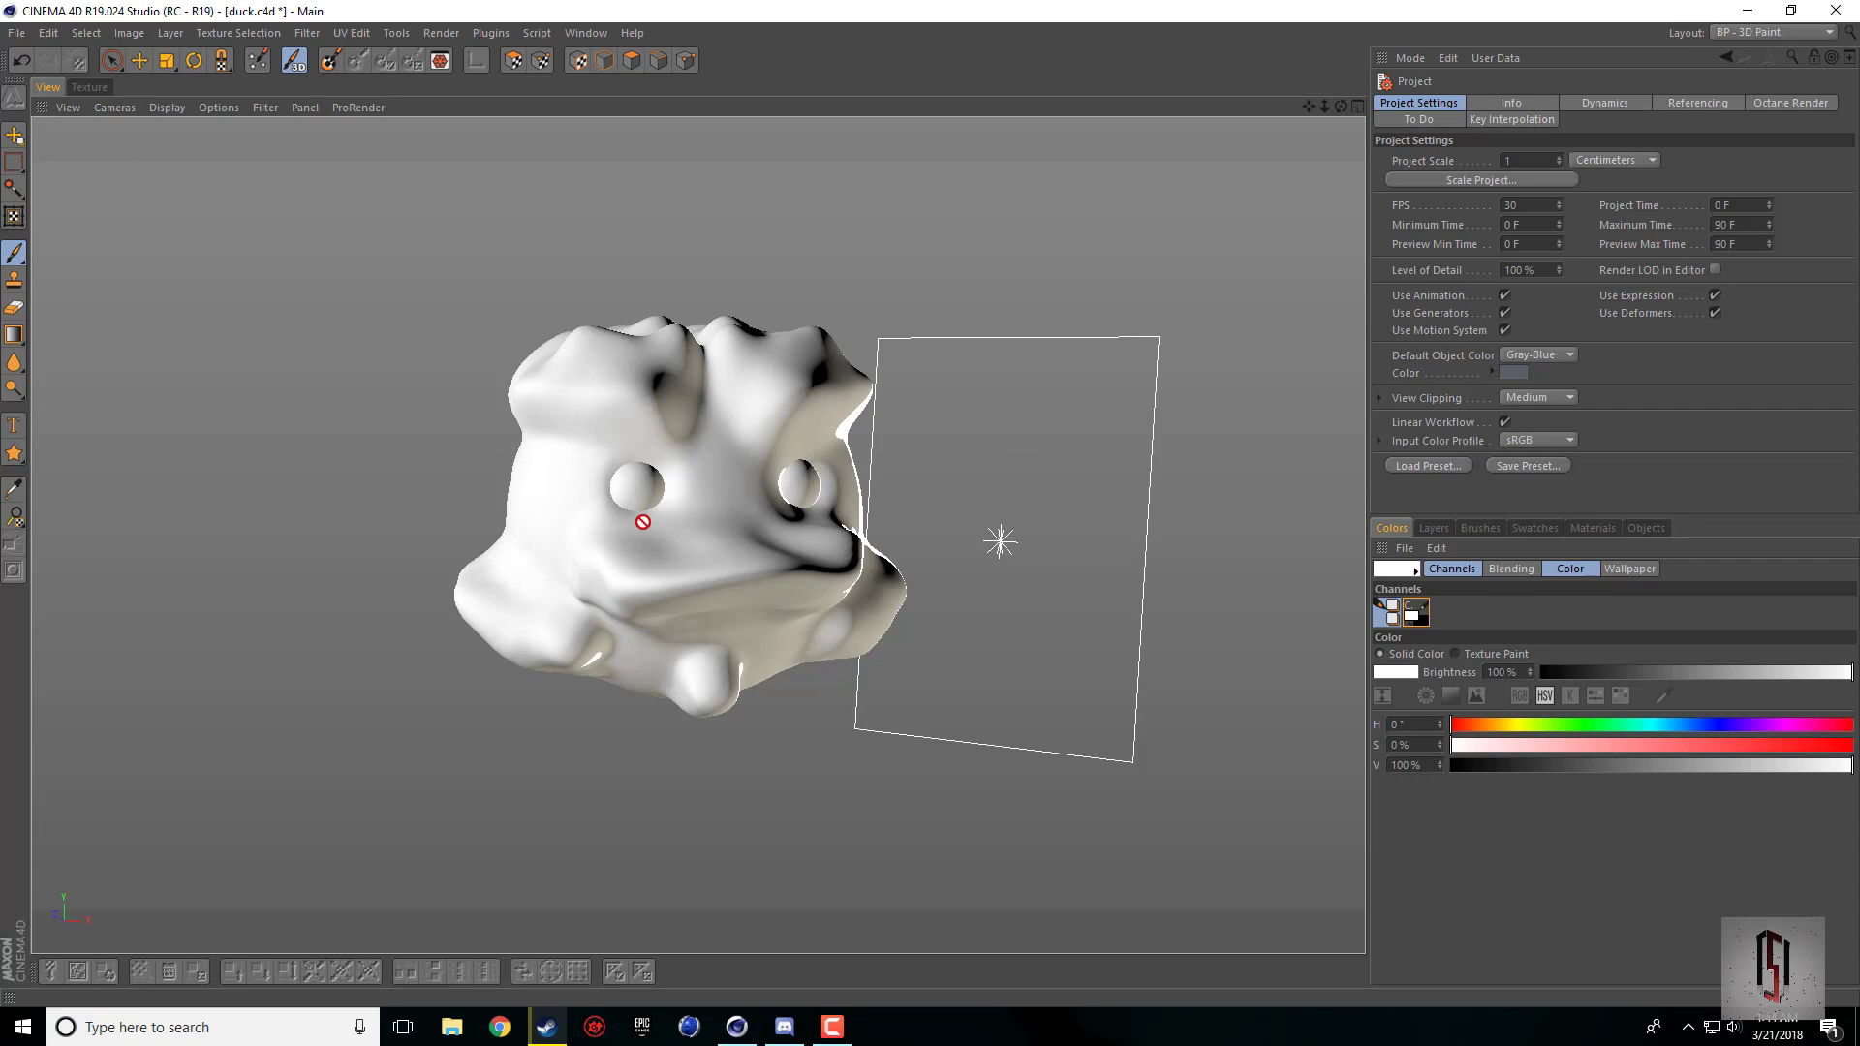
click(257, 70)
mouse_move(261, 25)
mouse_down()
mouse_move(278, 78)
mouse_move(279, 35)
mouse_up()
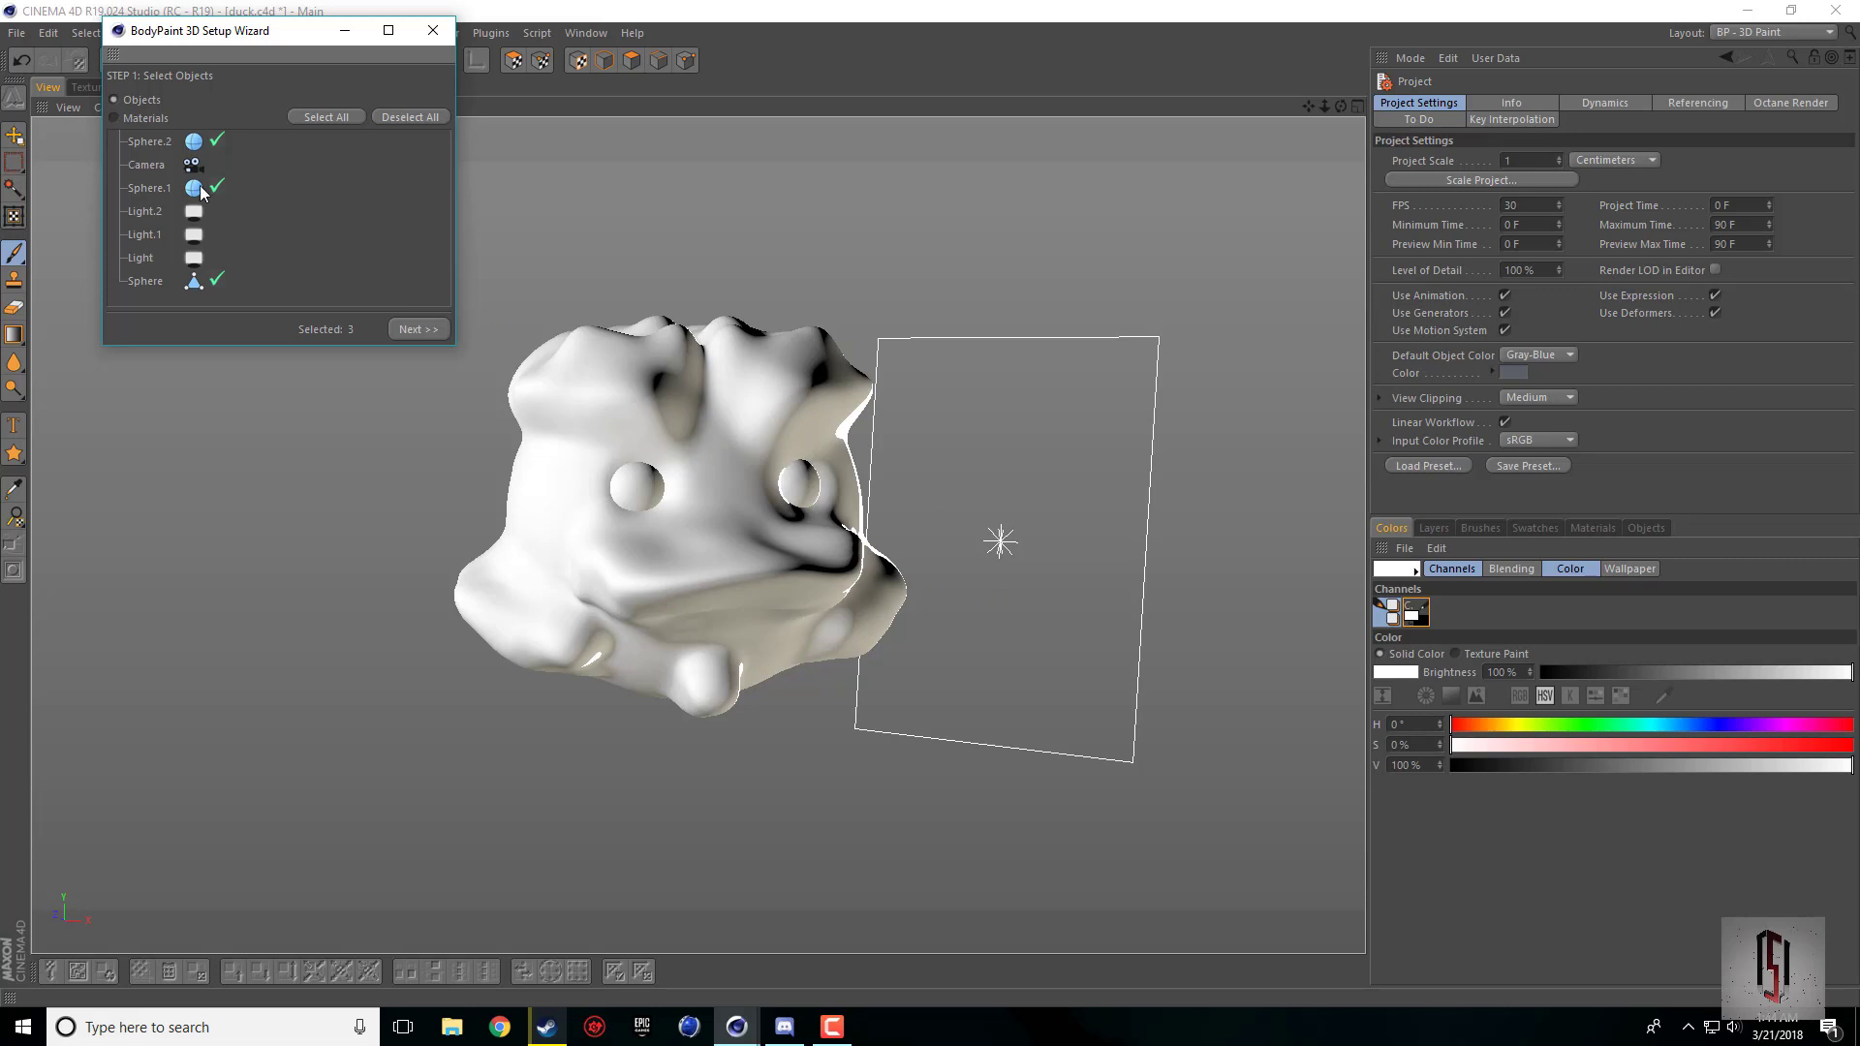
click(416, 329)
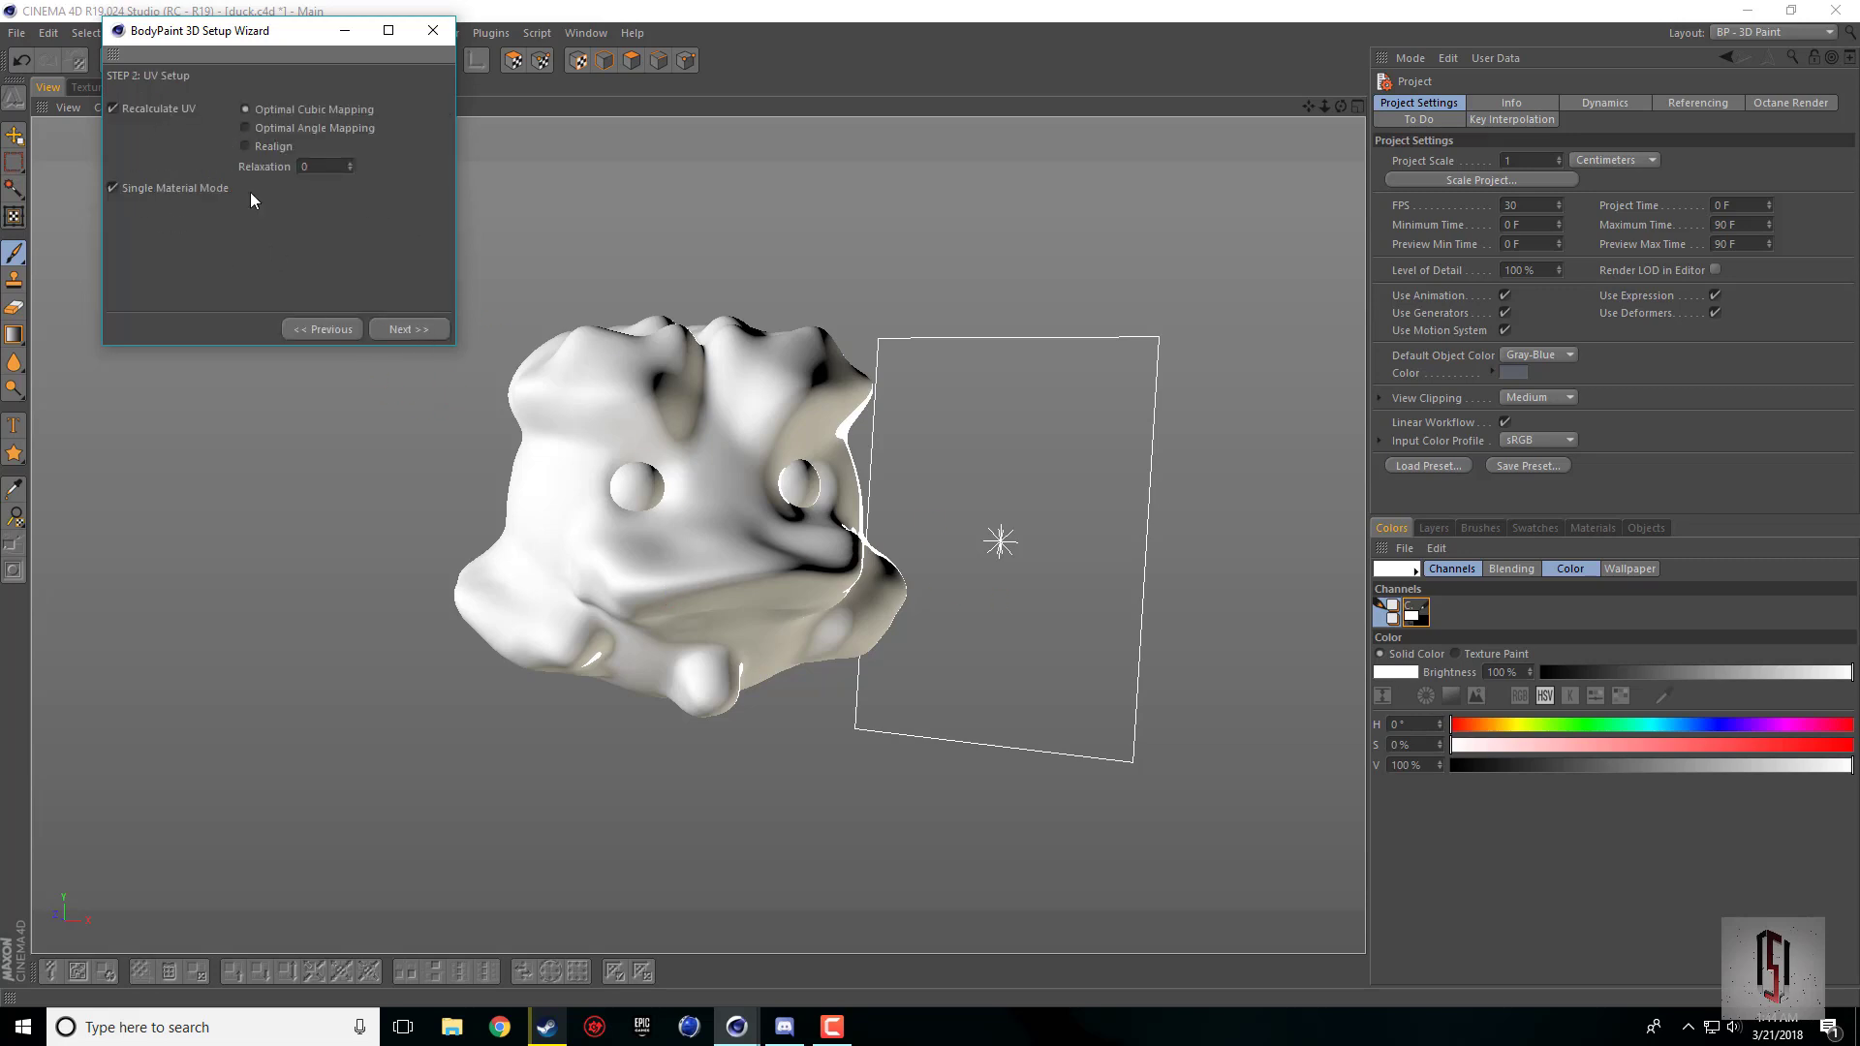
click(397, 332)
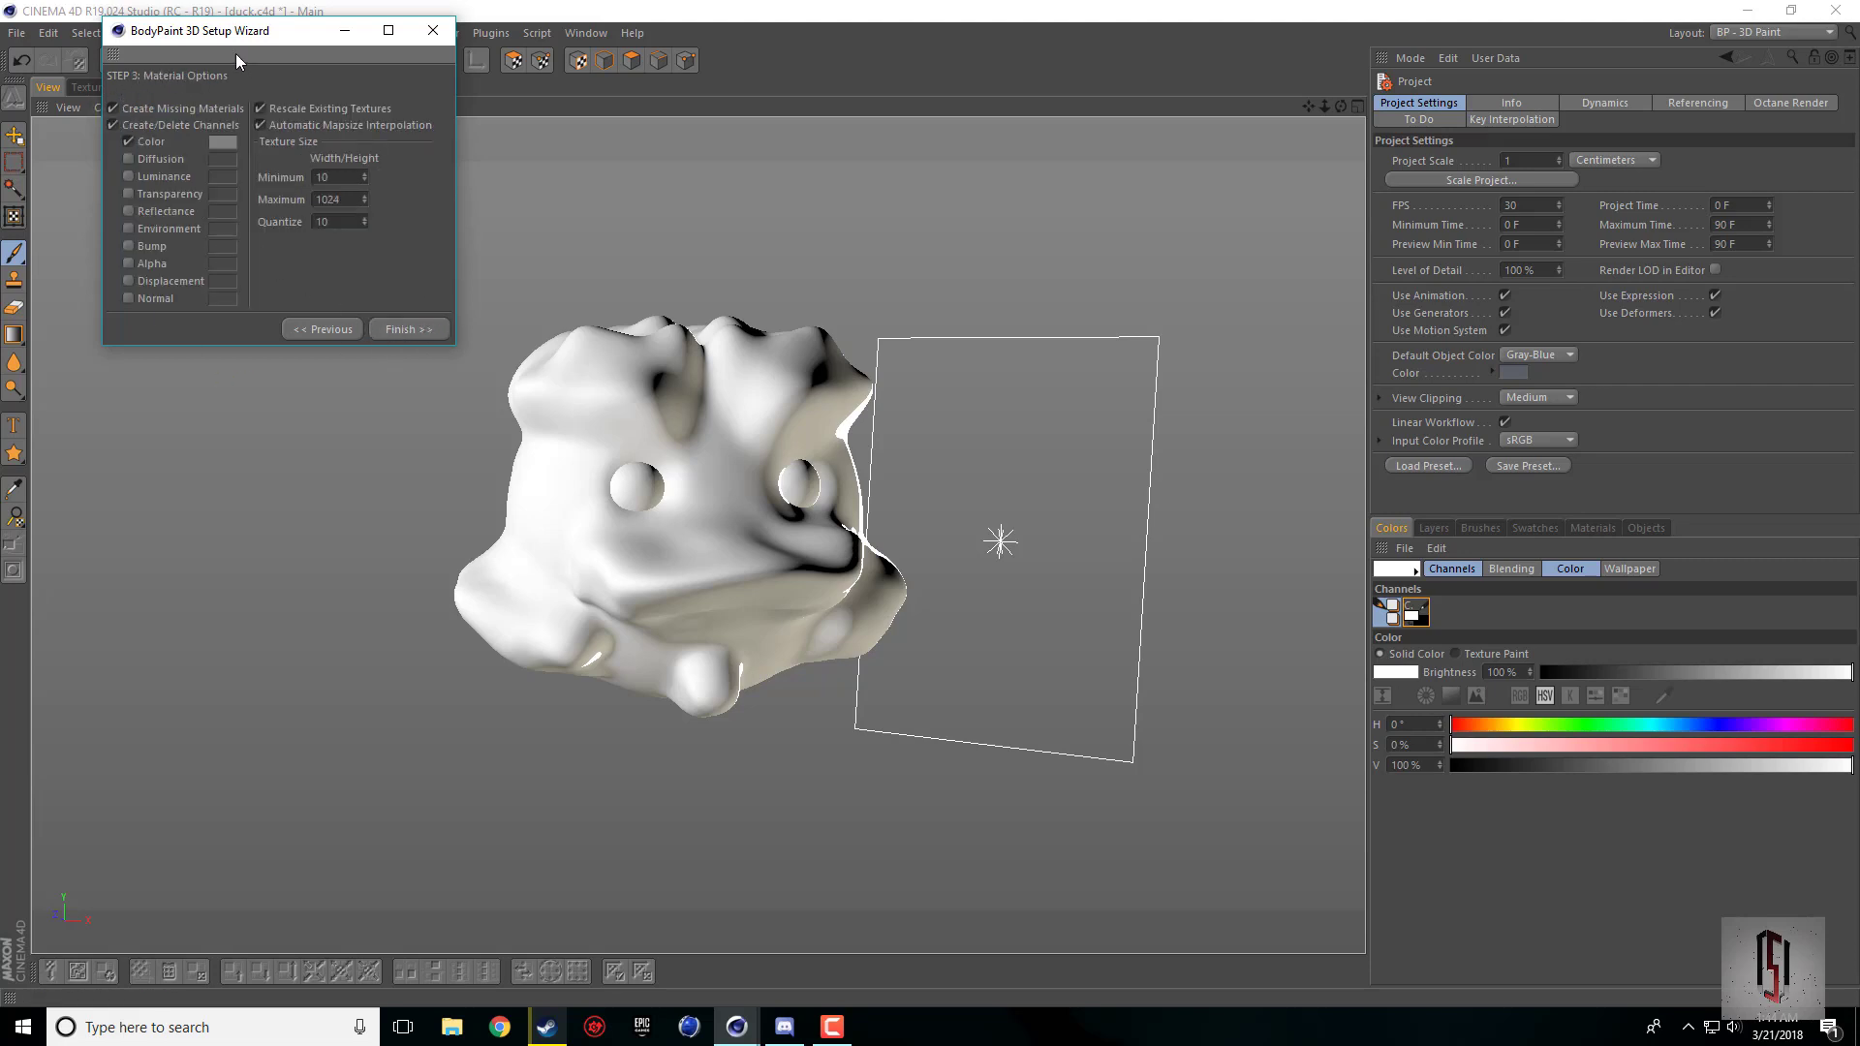
Step: Set the wizard's Color channel to golden yellow (H 46°, S 84.772%, V 91.371%) and finish the paint setup
drag(235, 54, 251, 64)
click(246, 153)
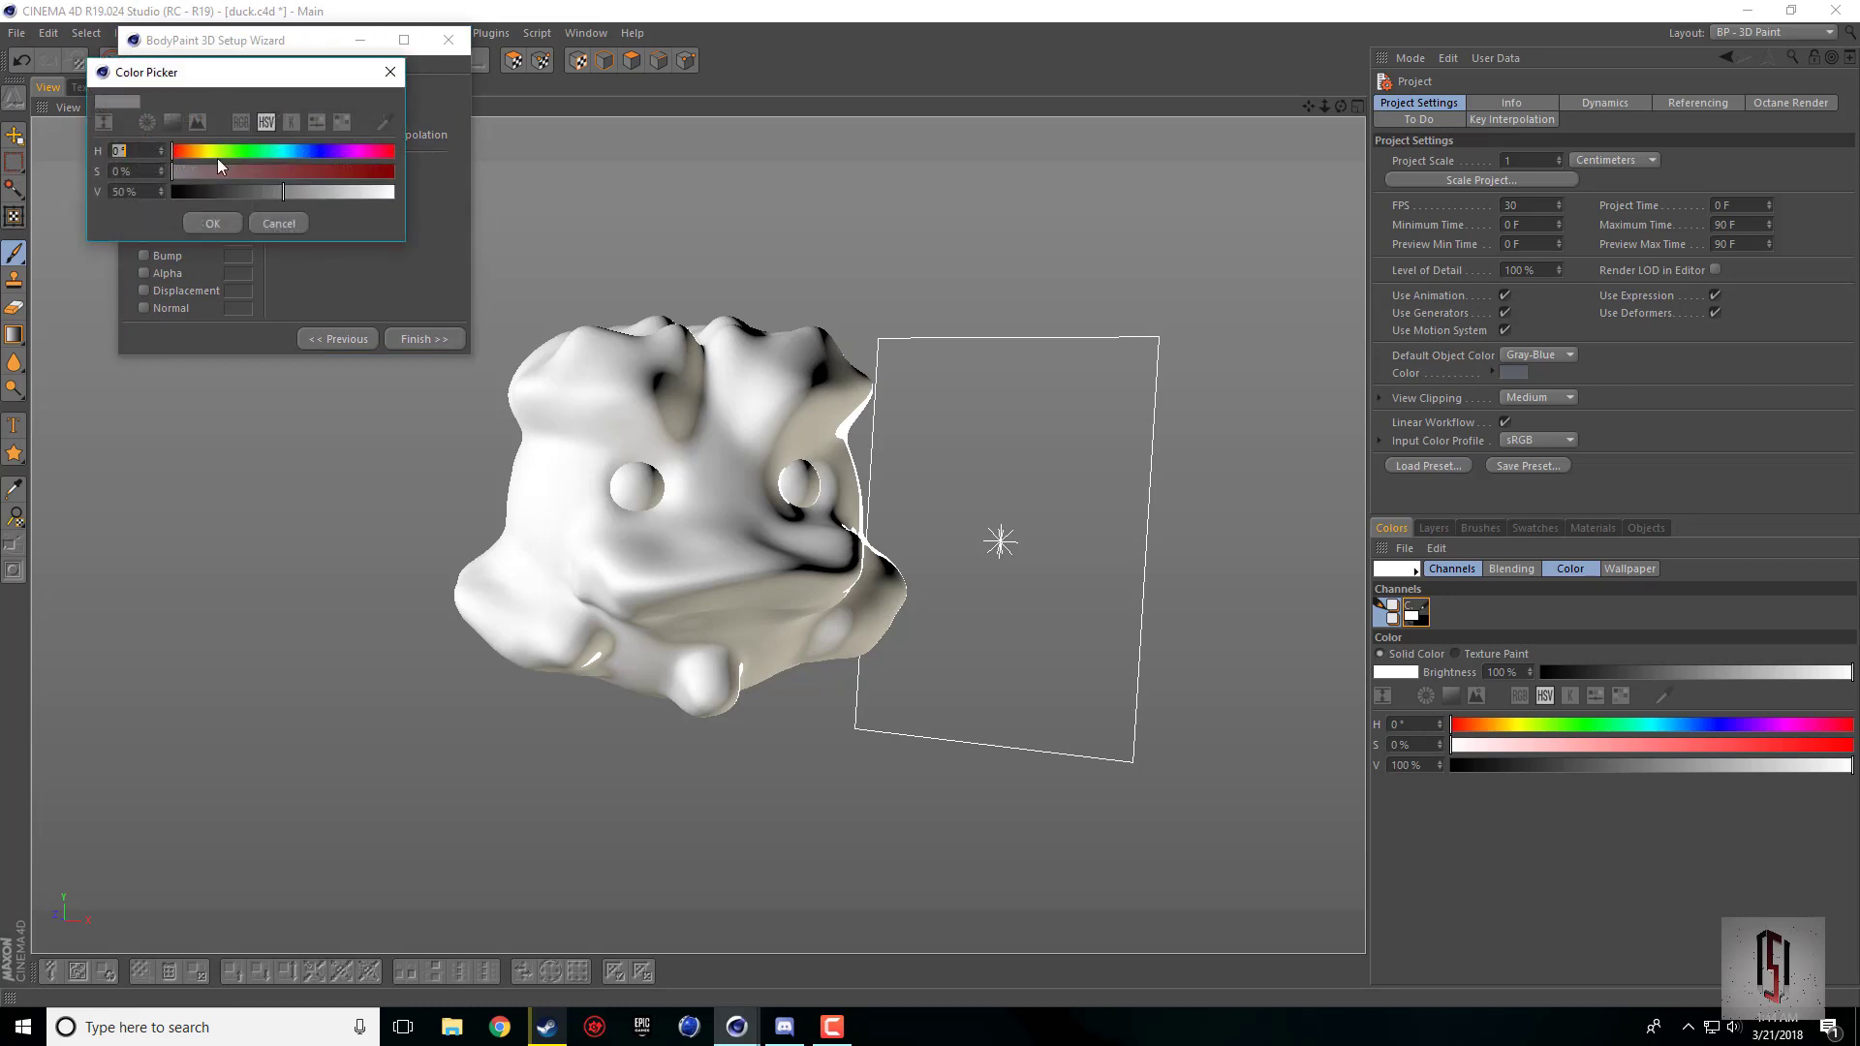
click(173, 121)
click(311, 168)
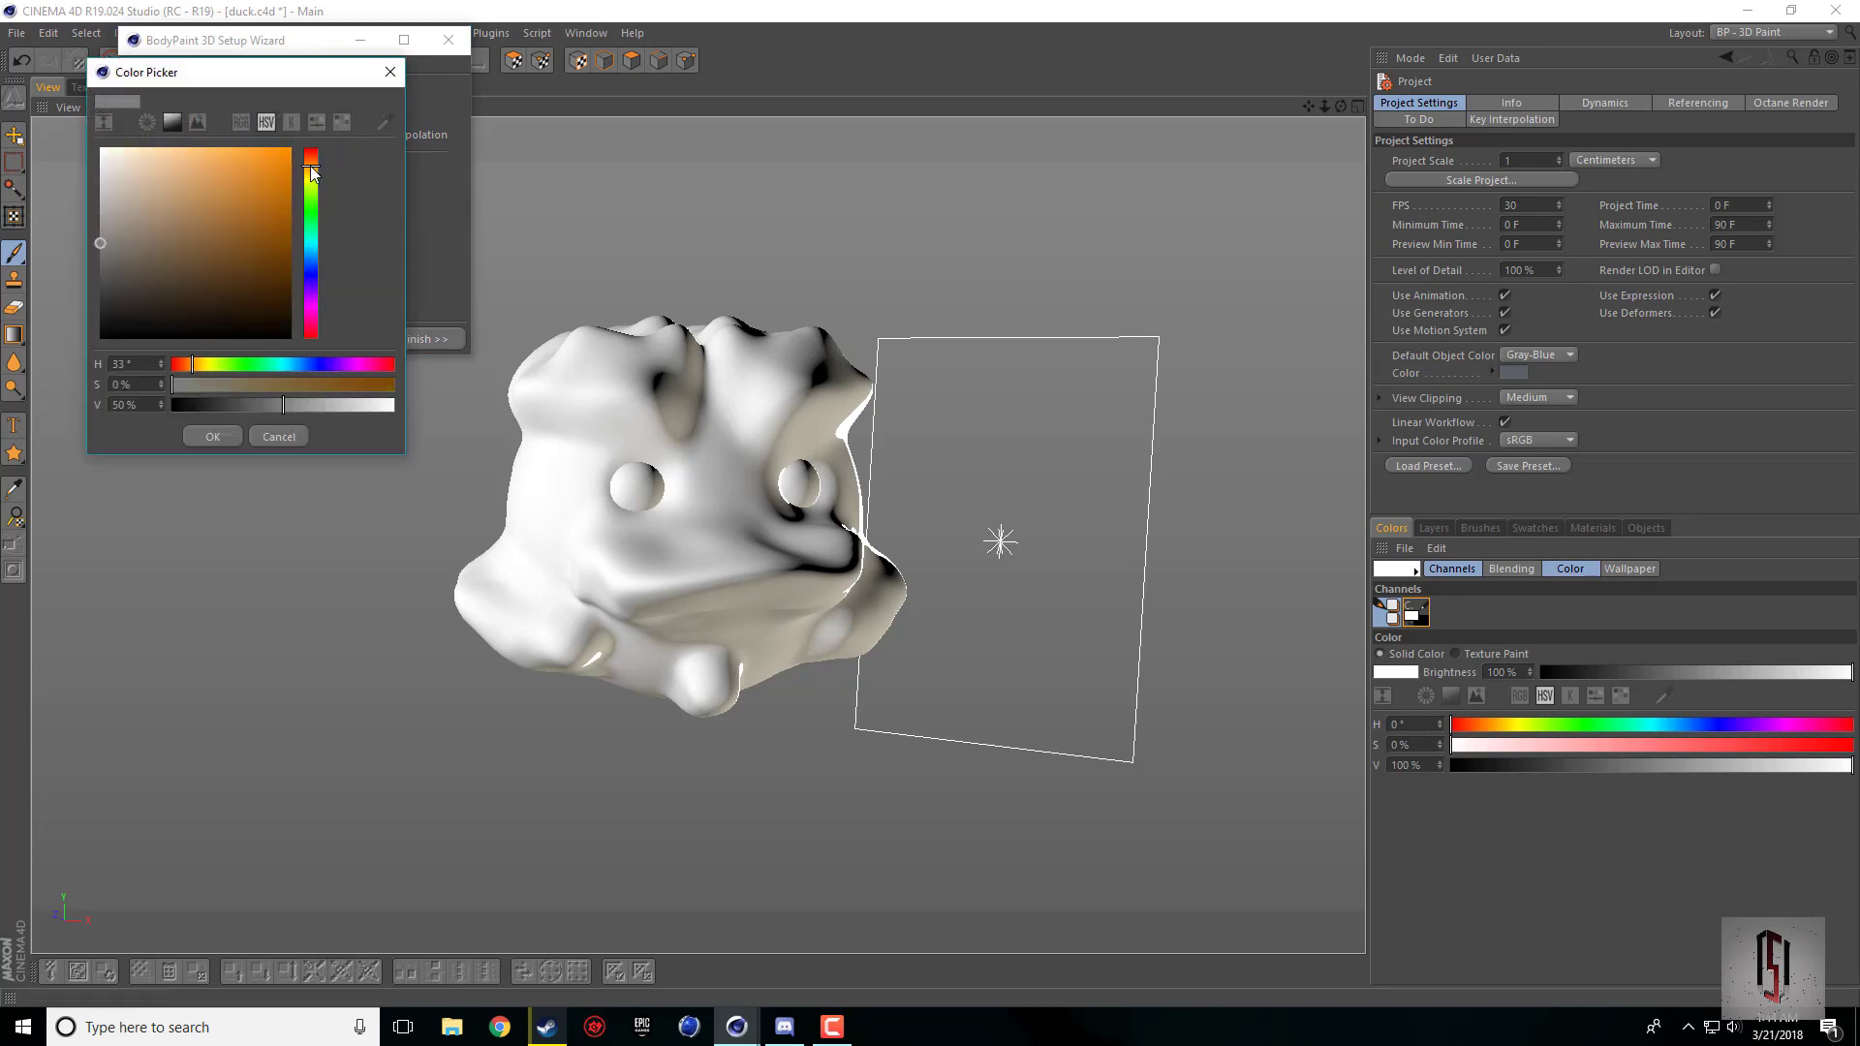
mouse_move(311, 166)
mouse_down()
mouse_move(248, 176)
mouse_move(277, 171)
mouse_move(261, 163)
mouse_up()
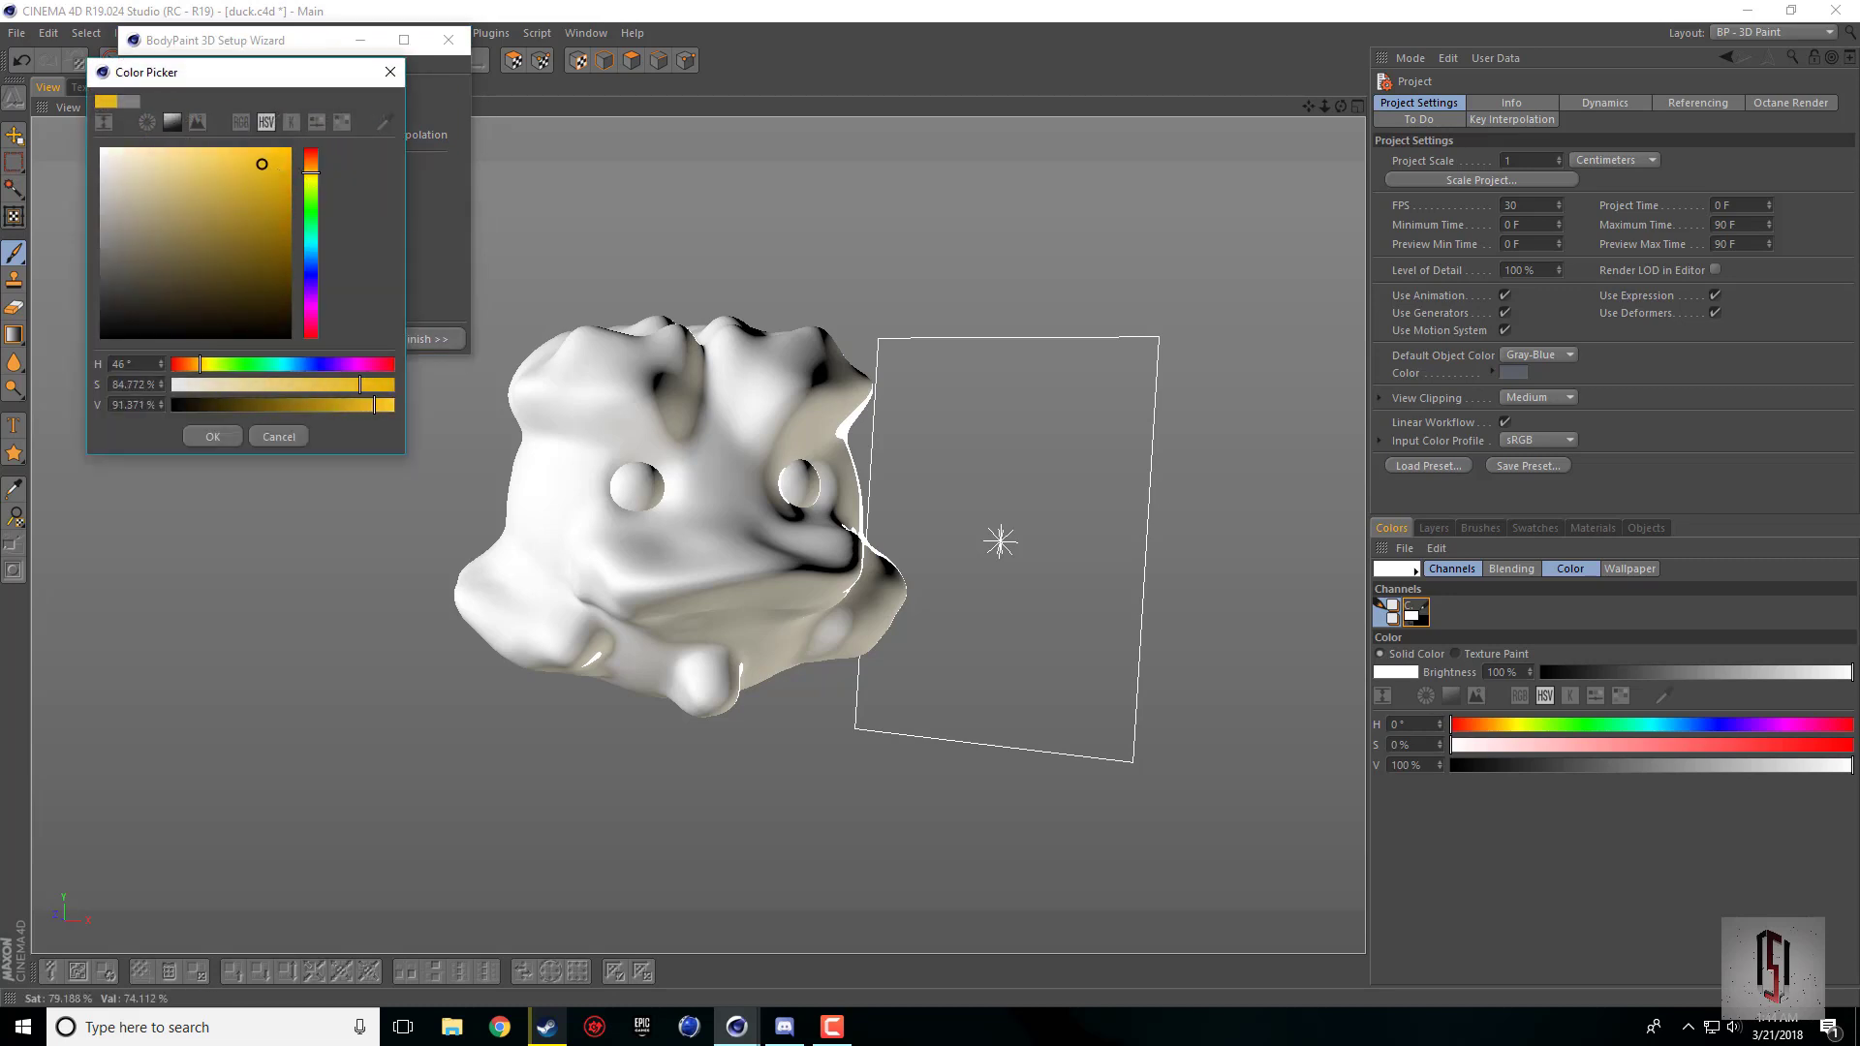
click(212, 436)
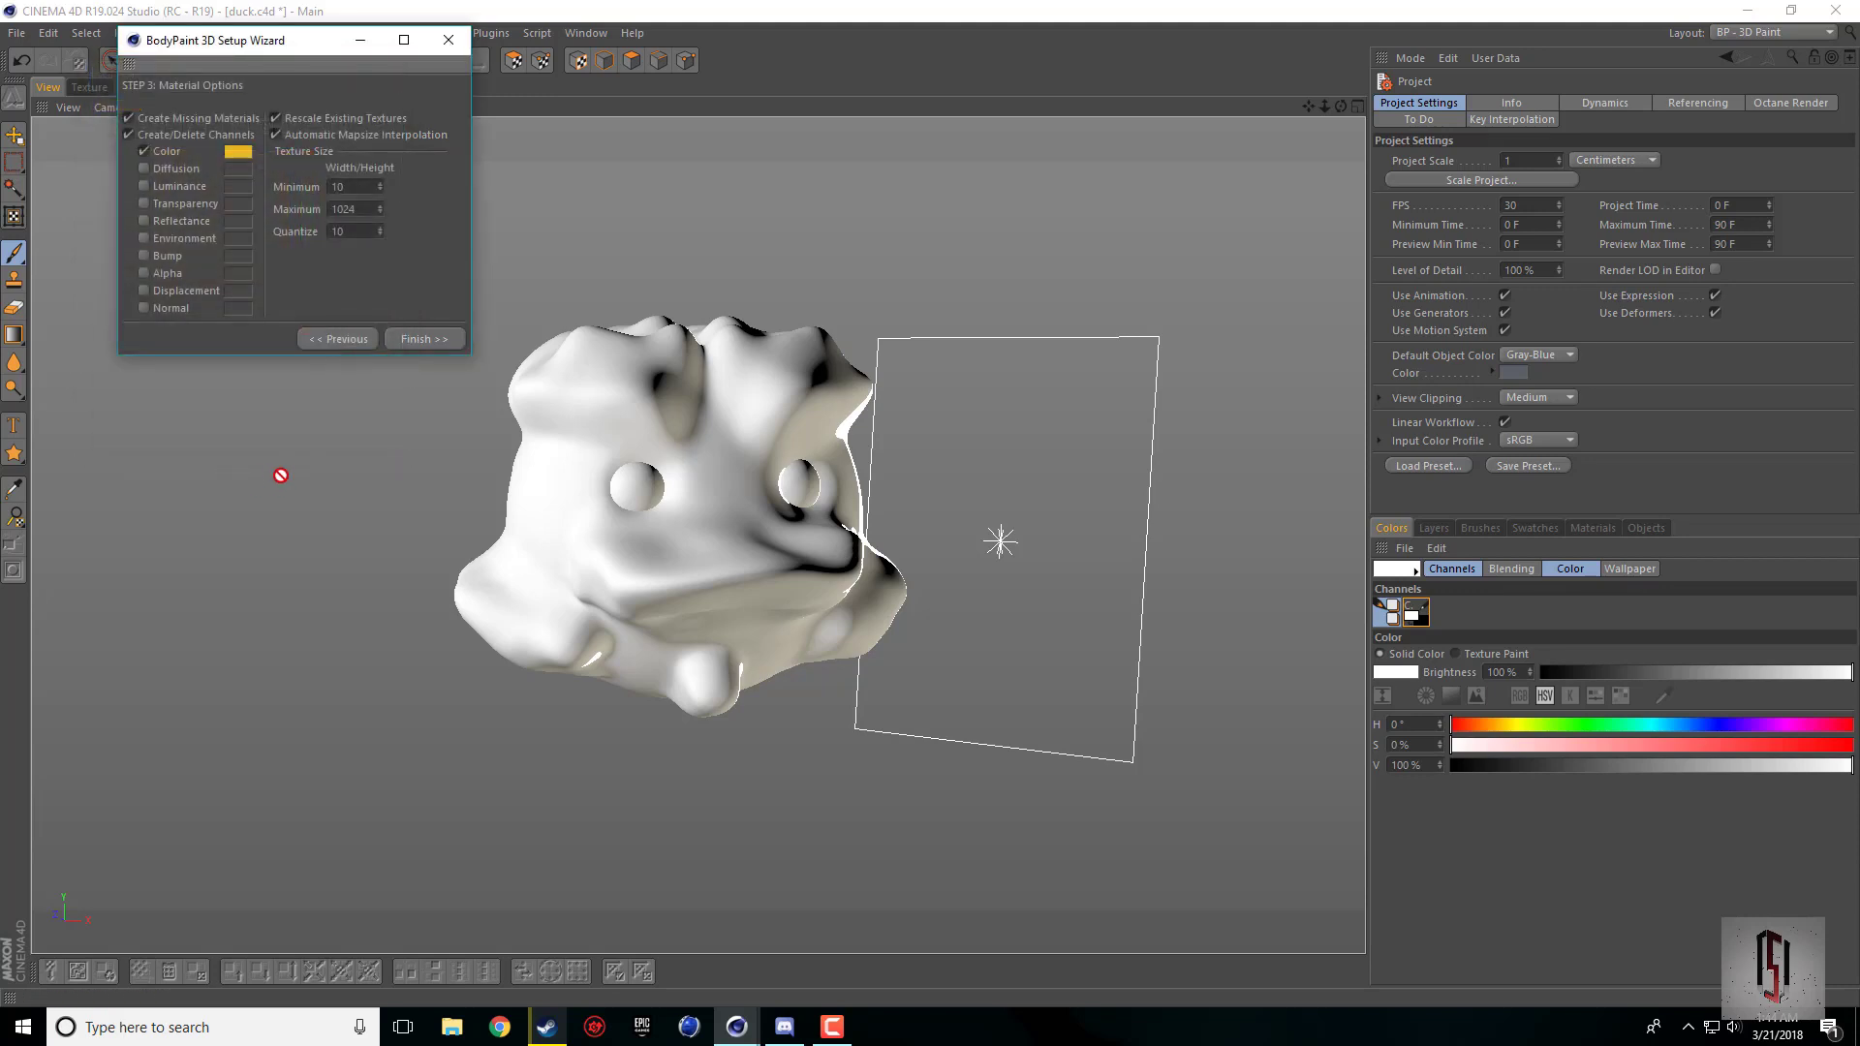
click(426, 339)
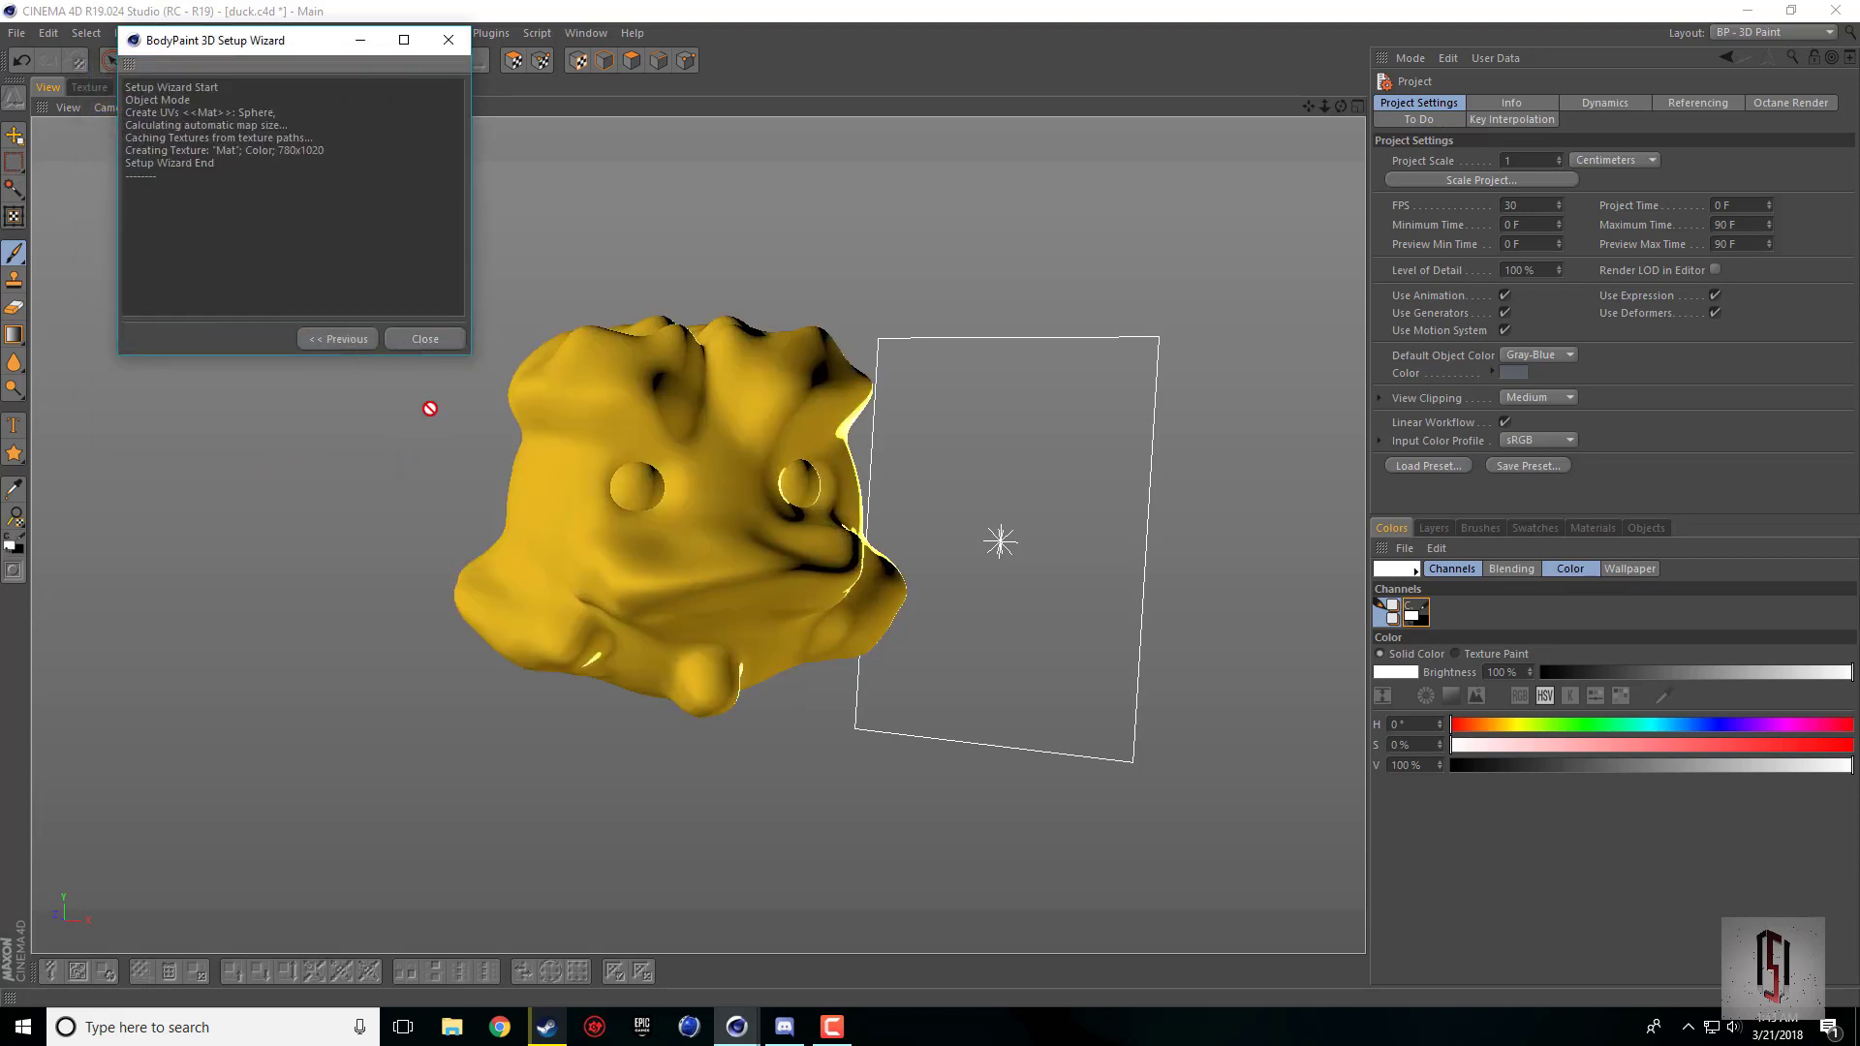
click(416, 339)
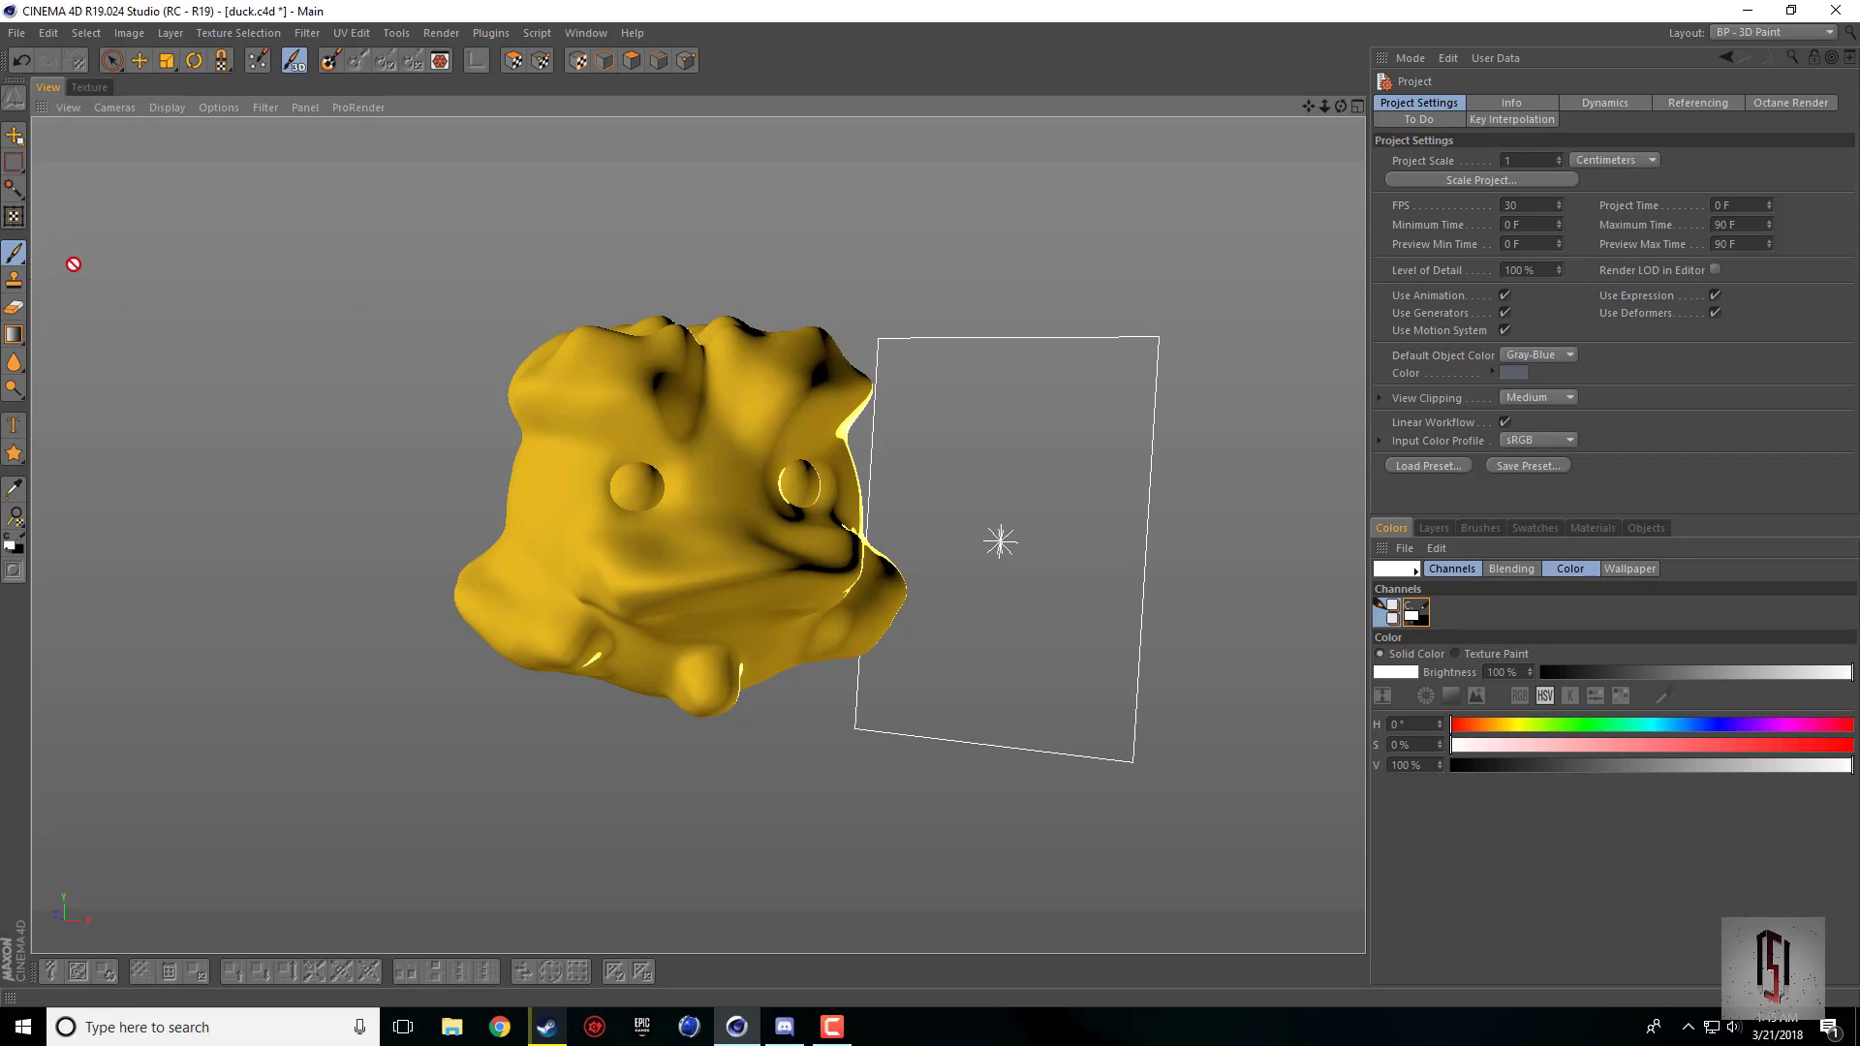
Step: Configure the paint brush with the Circle shape, Round profile, size 39 and hardness 50%
click(11, 254)
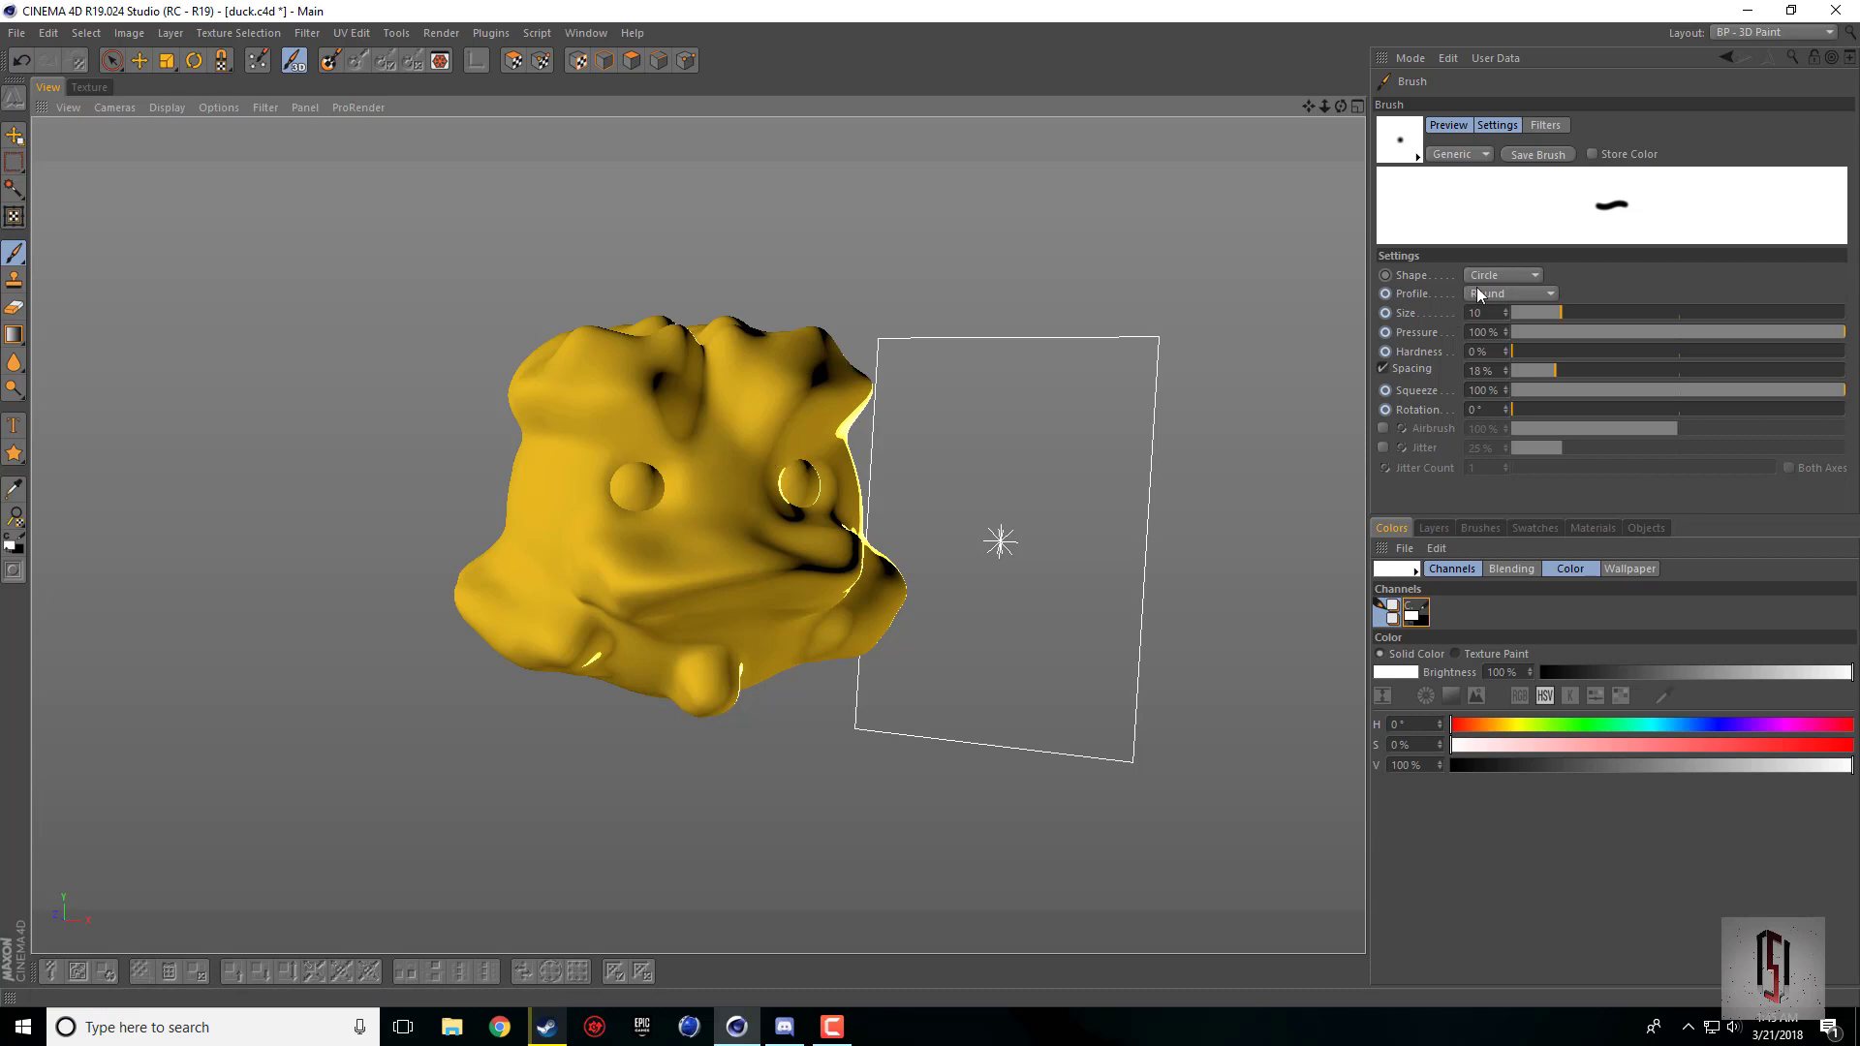
click(1521, 276)
click(1544, 295)
click(1544, 295)
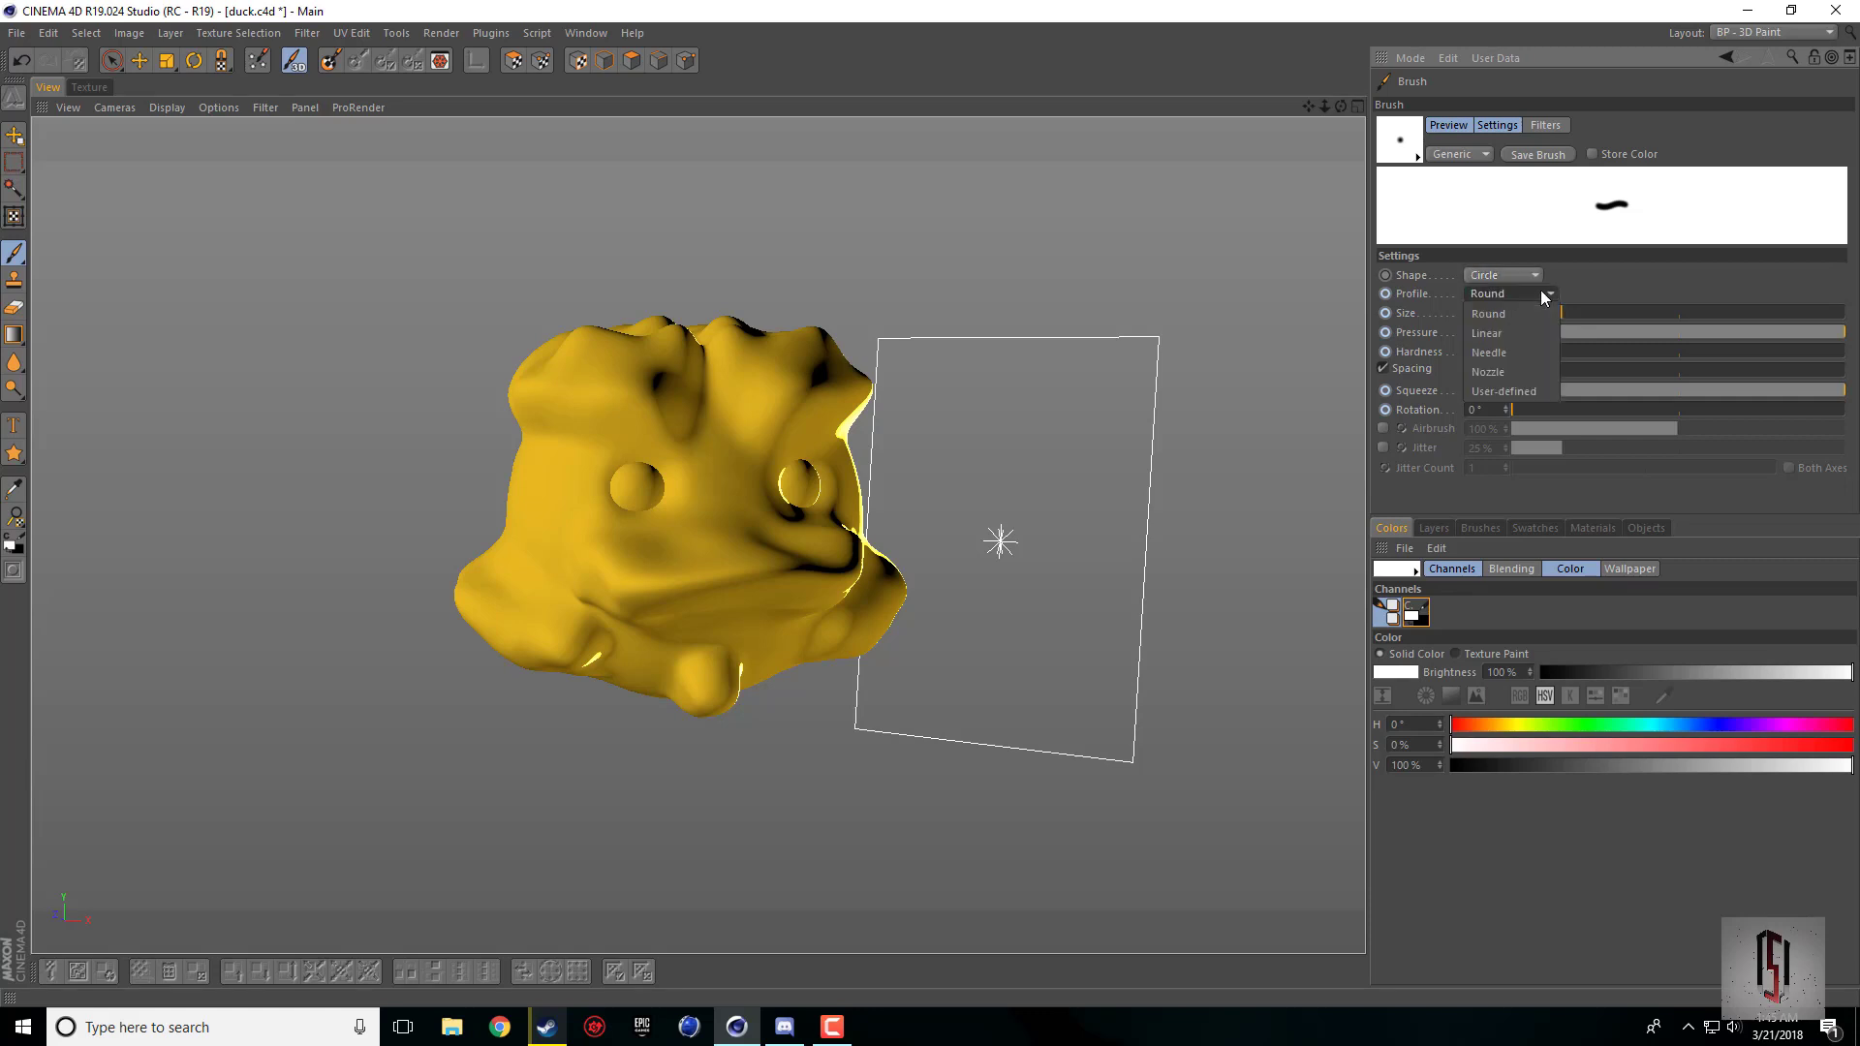
click(1530, 197)
mouse_move(1578, 312)
mouse_down()
mouse_move(1614, 311)
mouse_move(1632, 351)
mouse_move(1848, 364)
mouse_move(1674, 347)
mouse_move(1856, 332)
mouse_up()
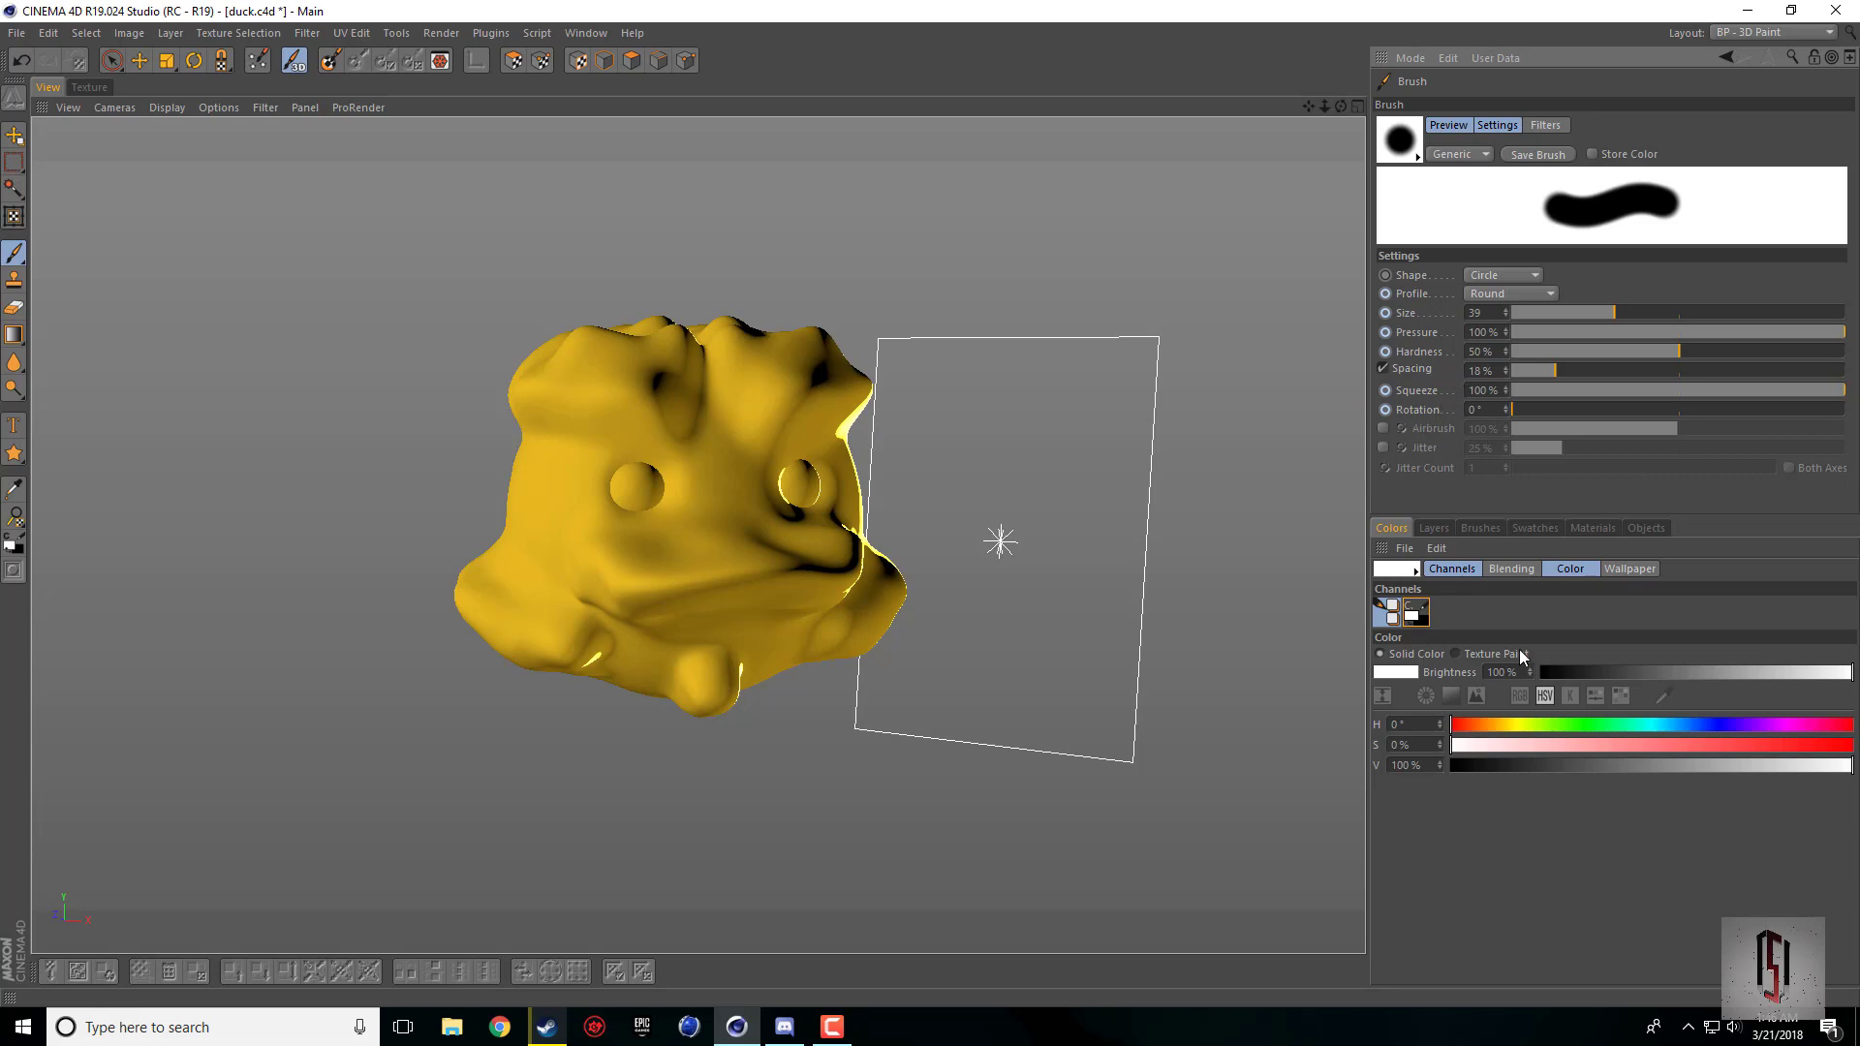
Step: Set the brush's solid paint color to orange with H 35°, S 100% and V 100%
click(1393, 672)
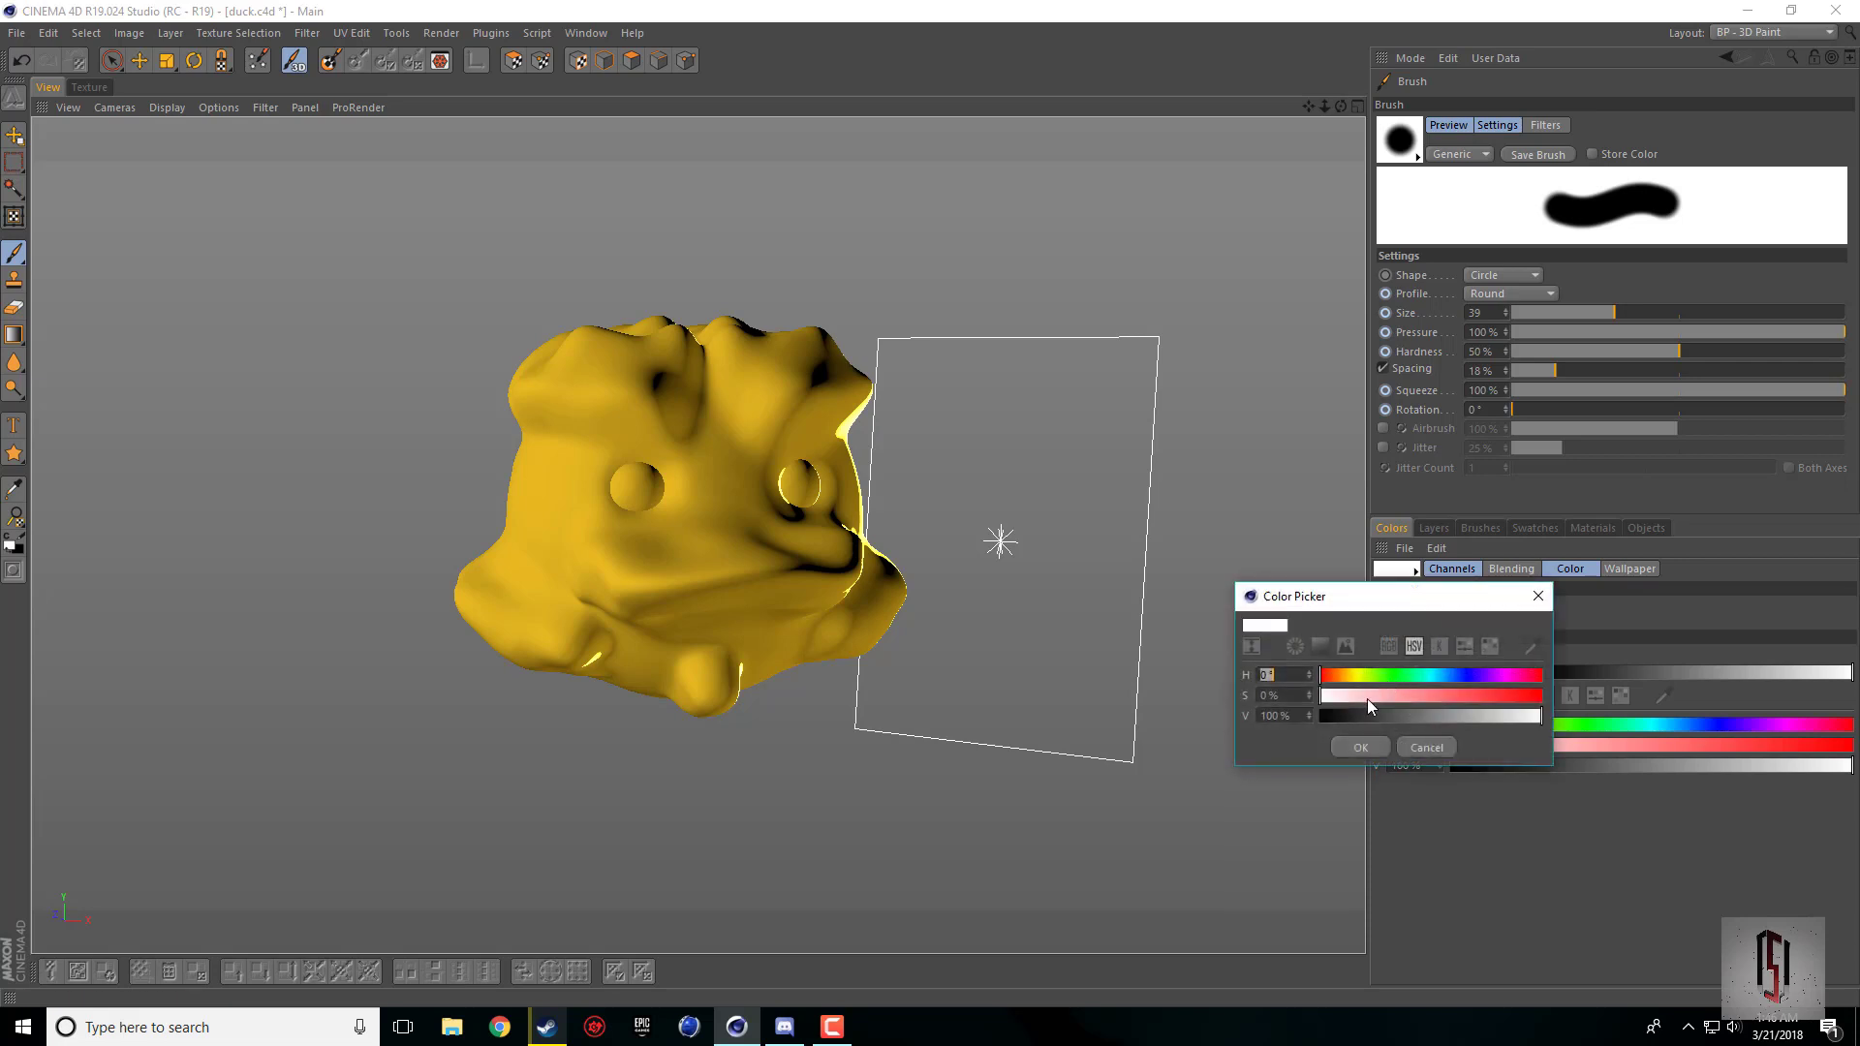
click(1355, 681)
drag(1461, 699, 1551, 735)
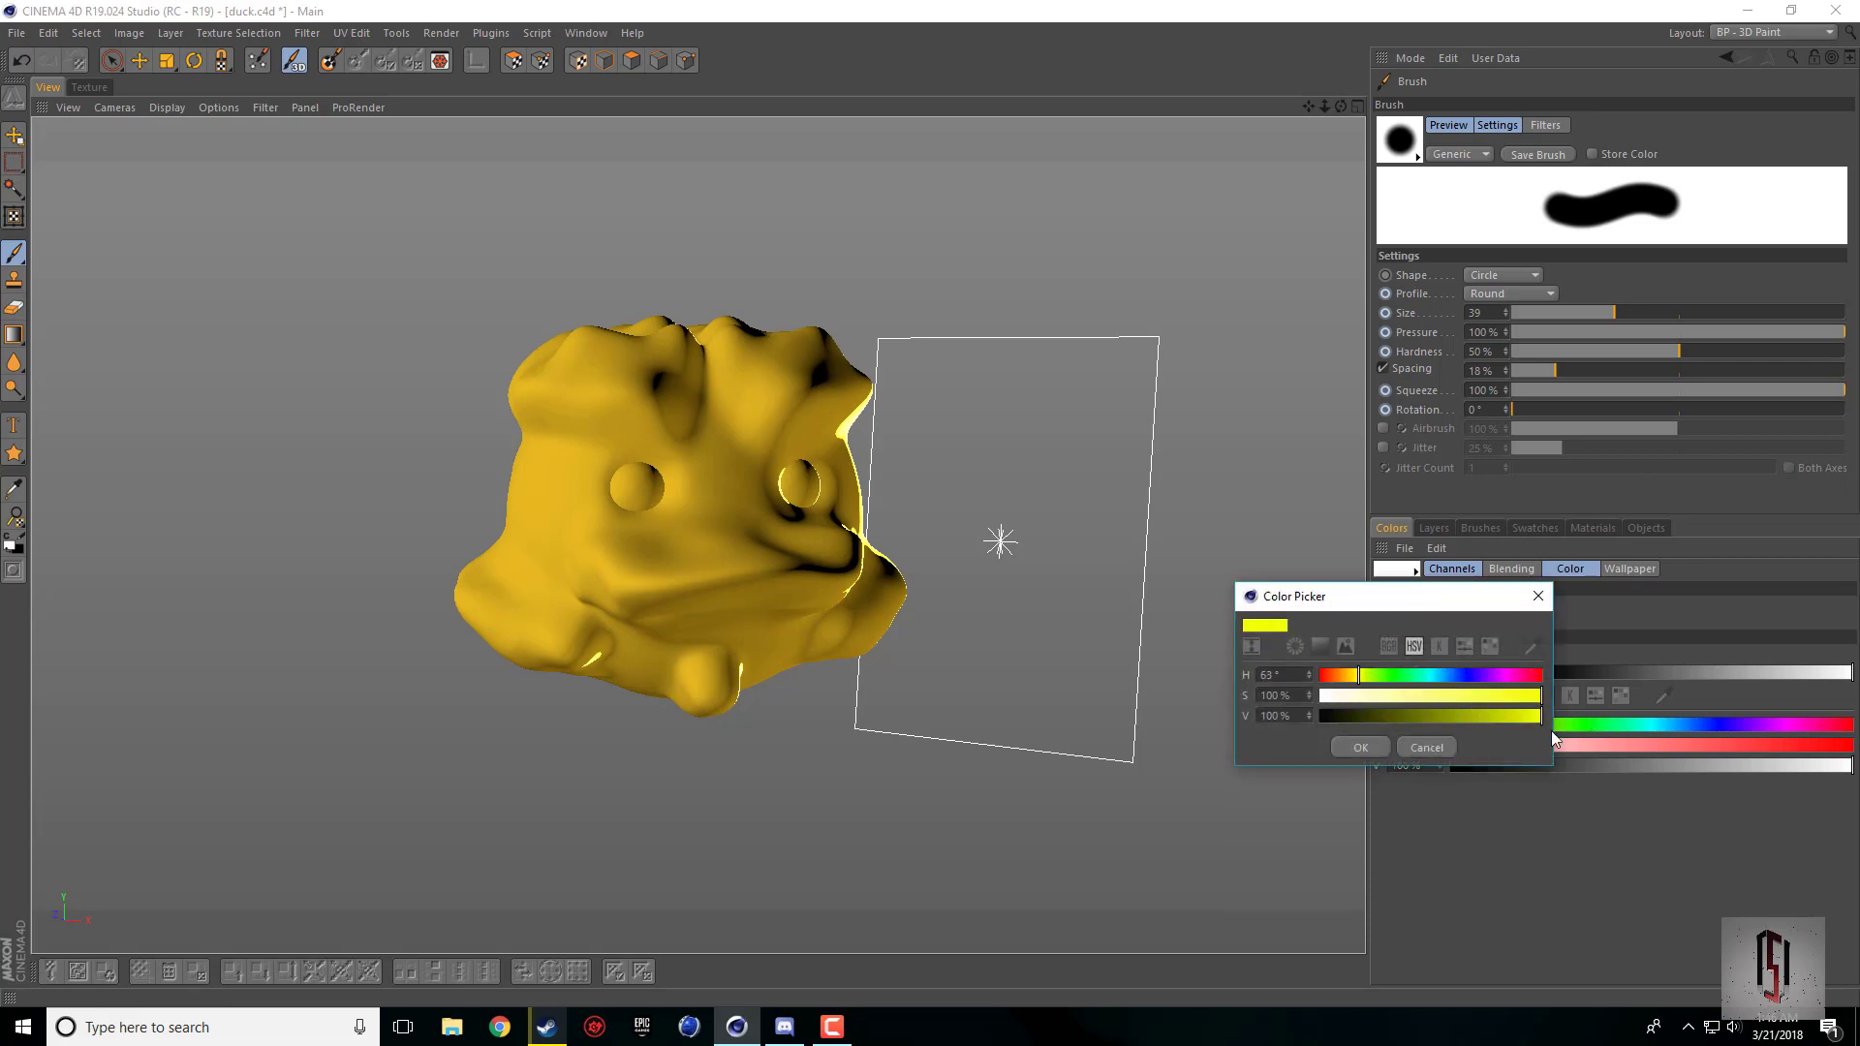
click(1320, 646)
drag(1459, 690, 1460, 693)
click(1344, 962)
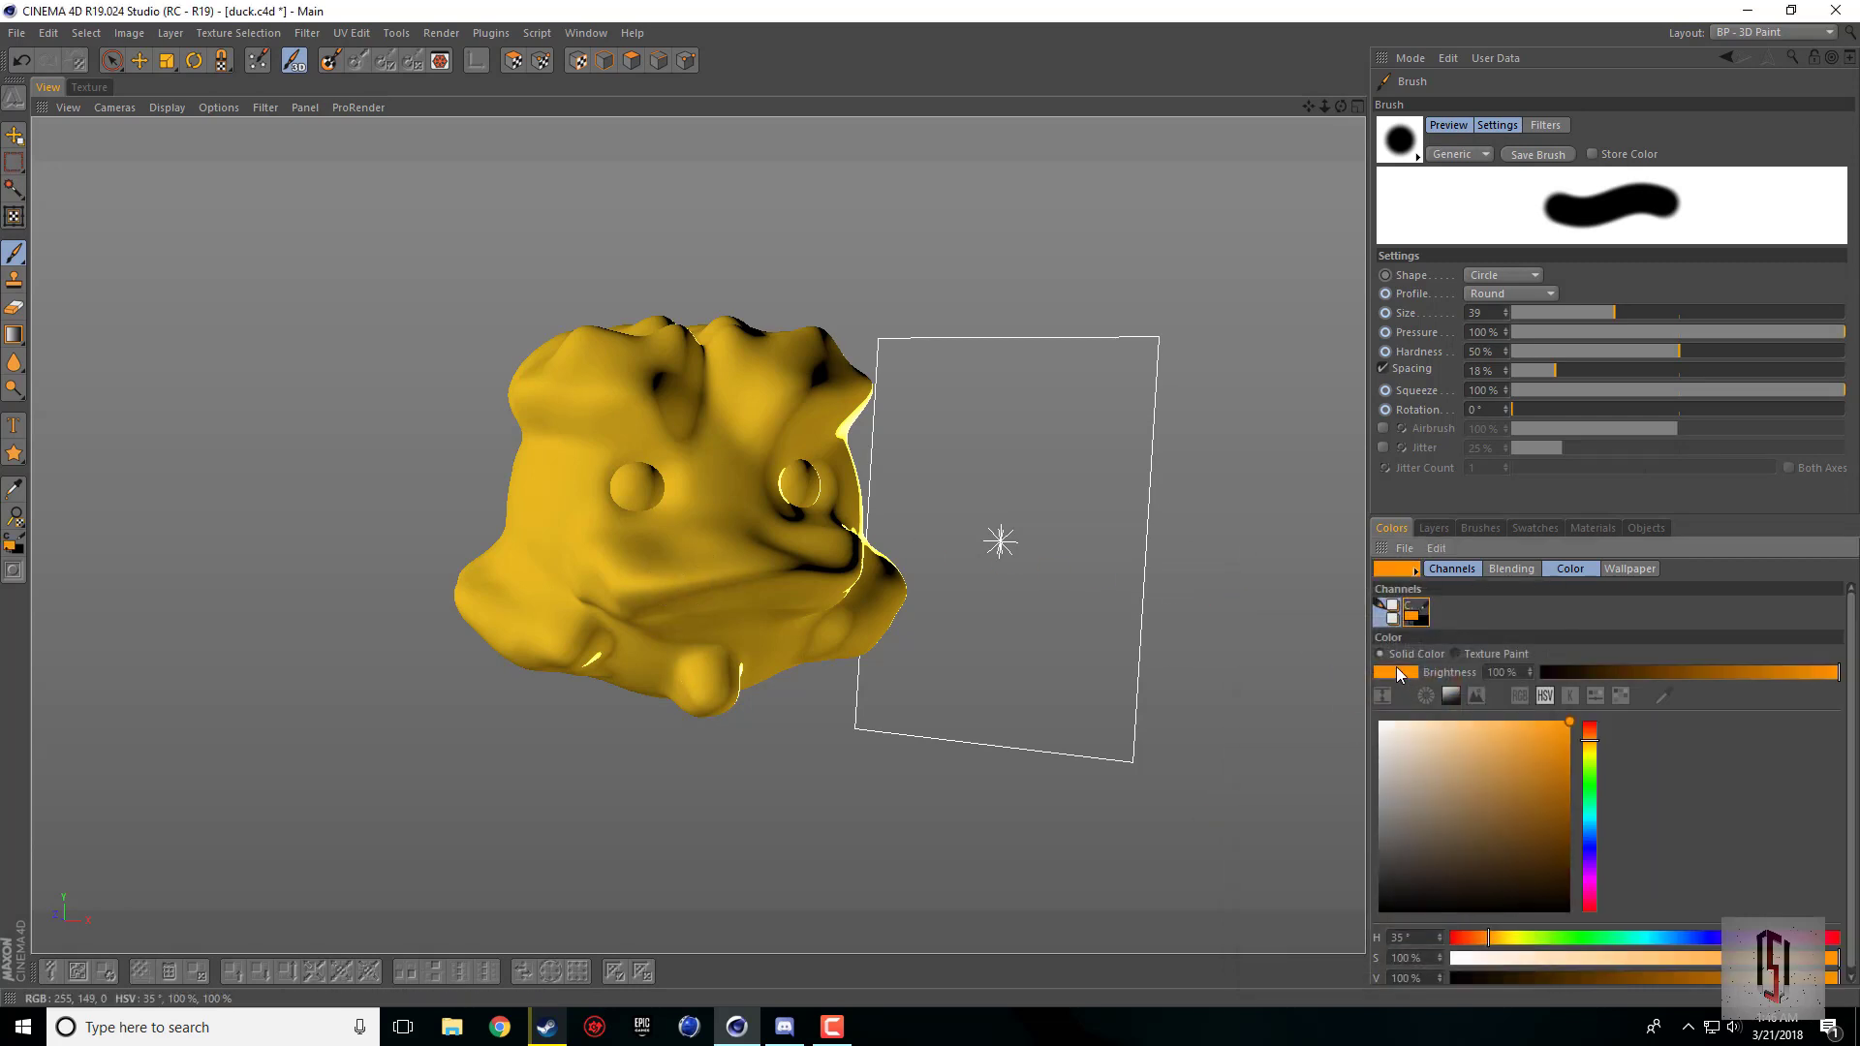
Step: Paint the top of the duck's beak orange, extending the color to the corner of the mouth
mouse_move(1340, 105)
mouse_down()
mouse_move(1340, 208)
mouse_move(1311, 85)
mouse_up()
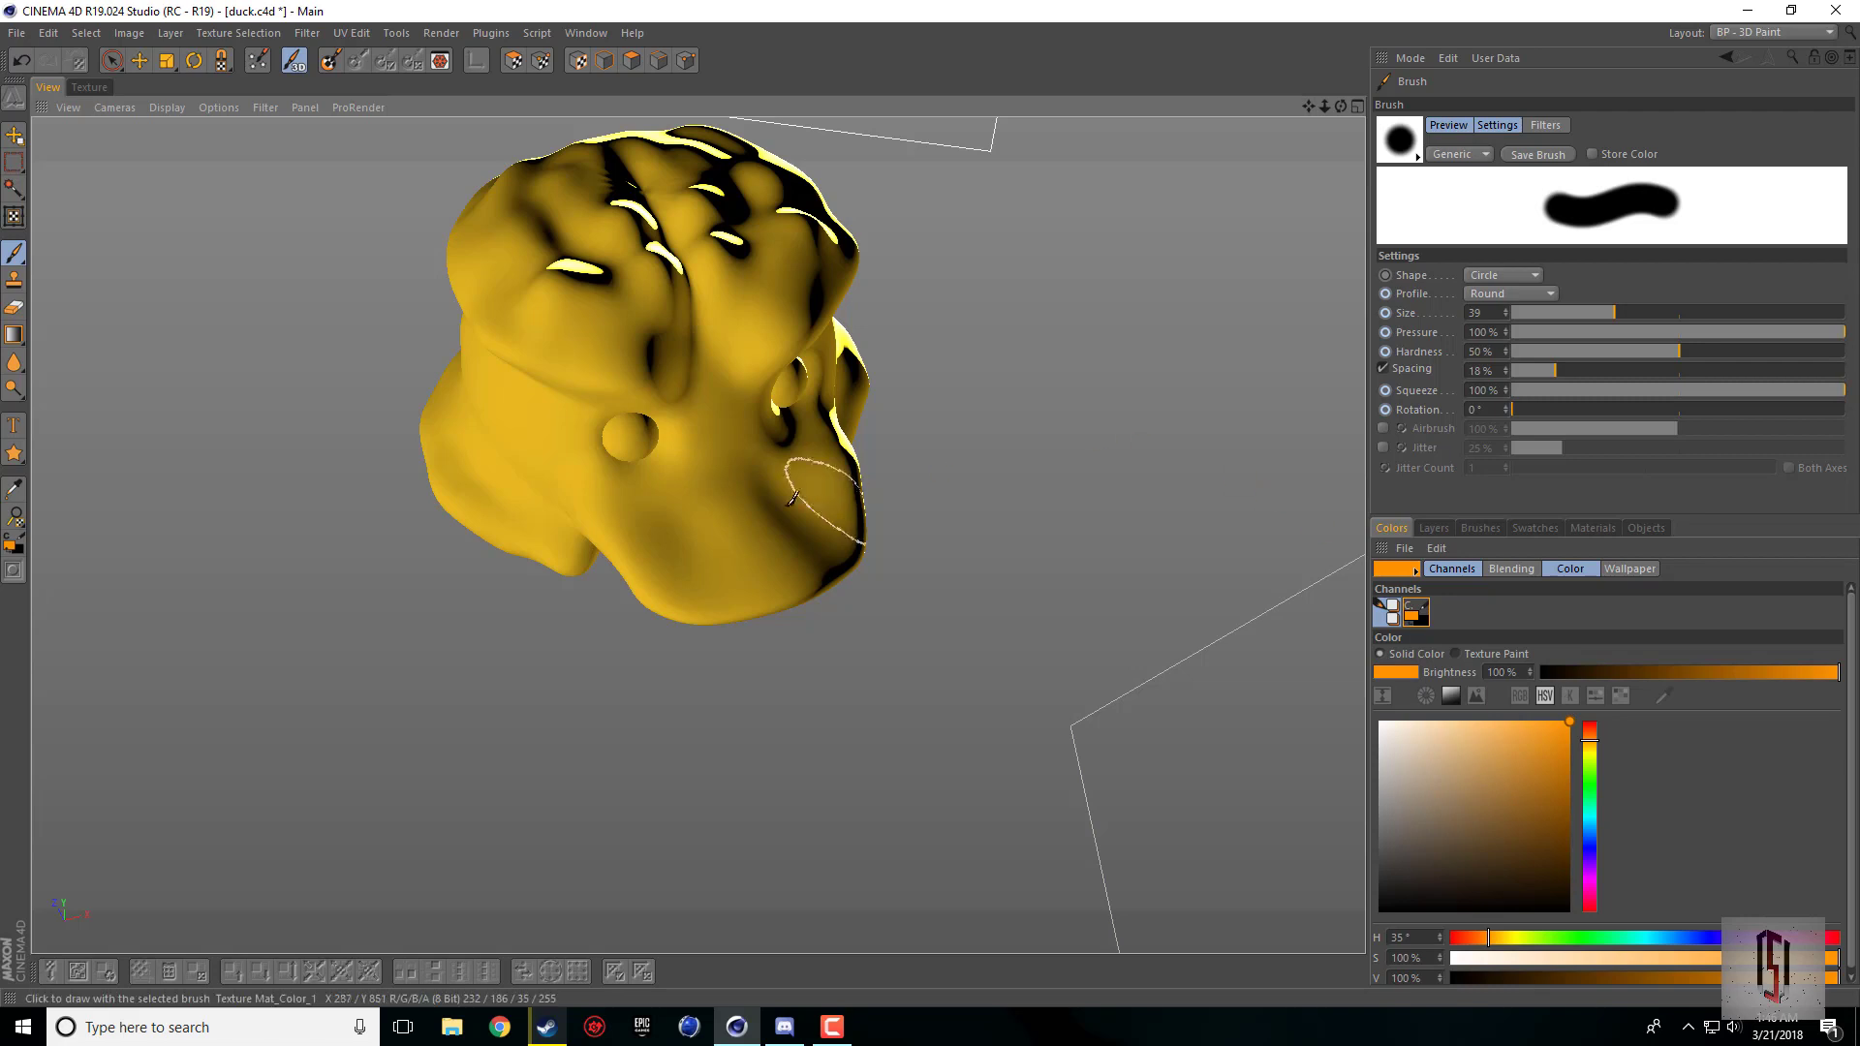
drag(652, 549, 859, 451)
drag(819, 560, 649, 601)
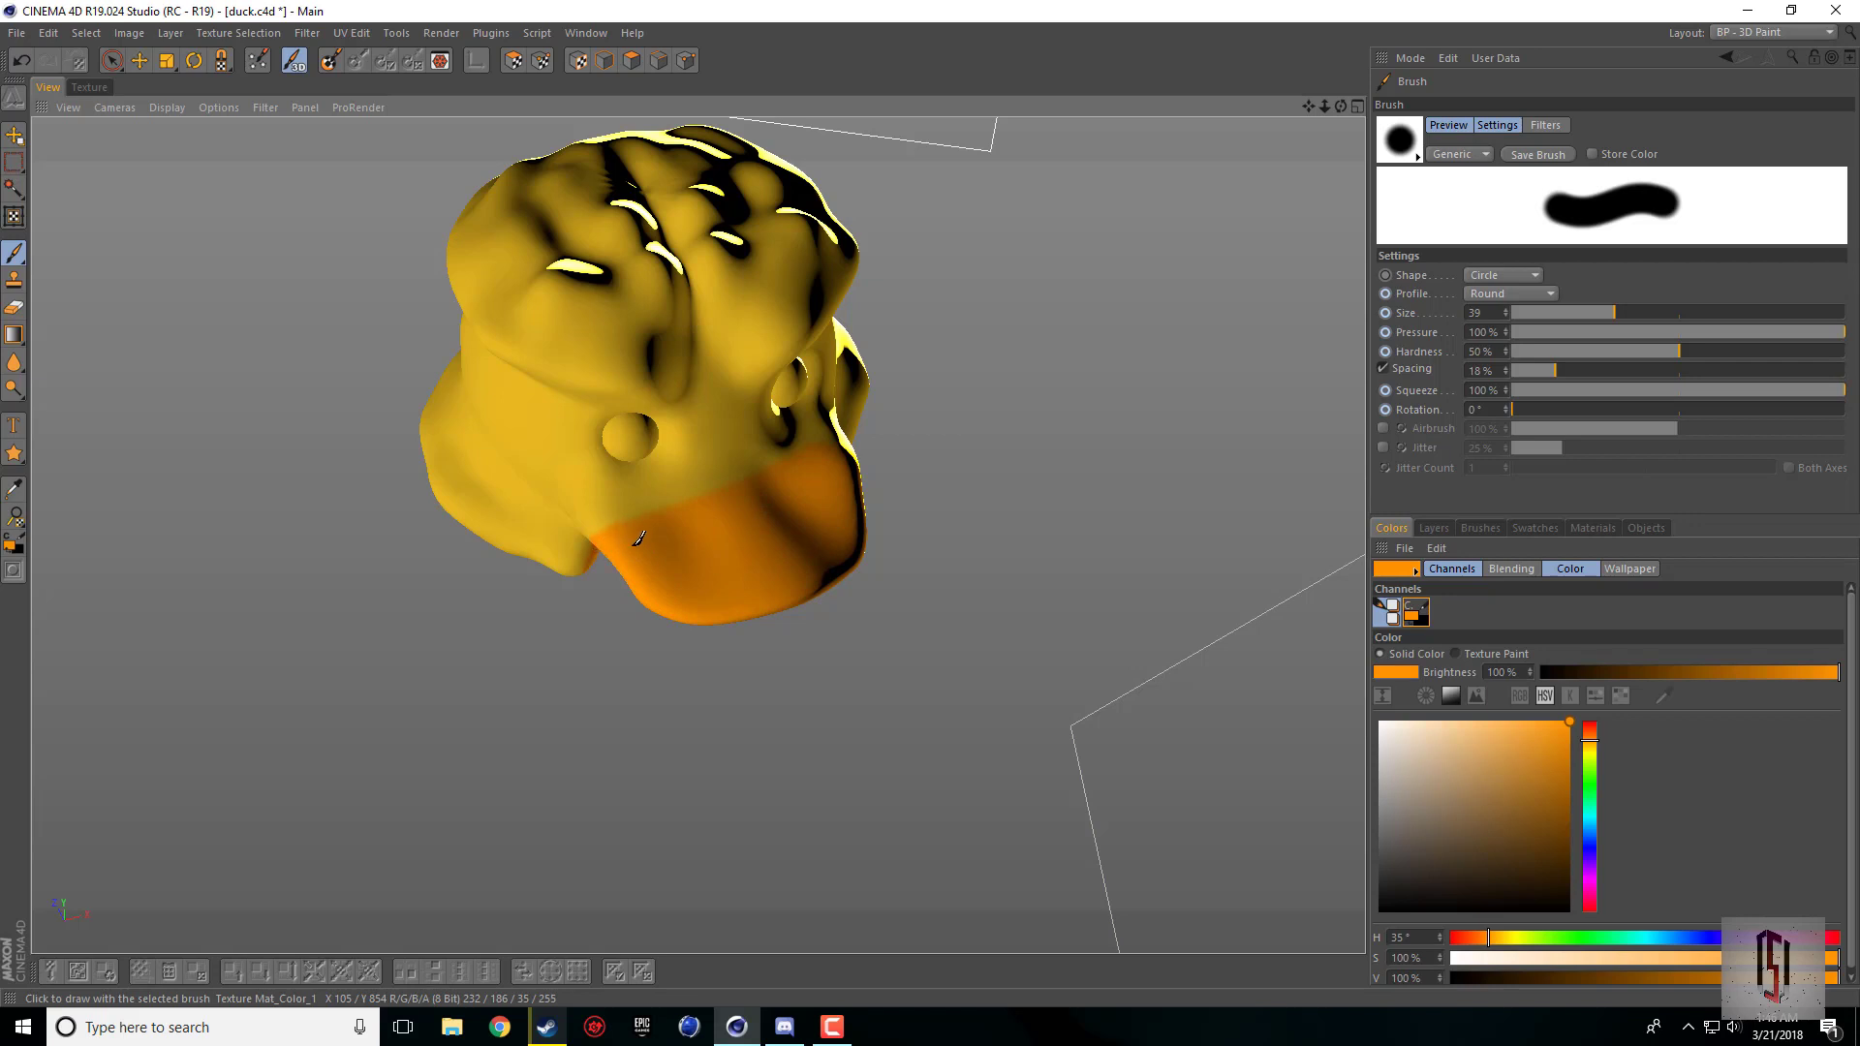
drag(639, 538, 578, 521)
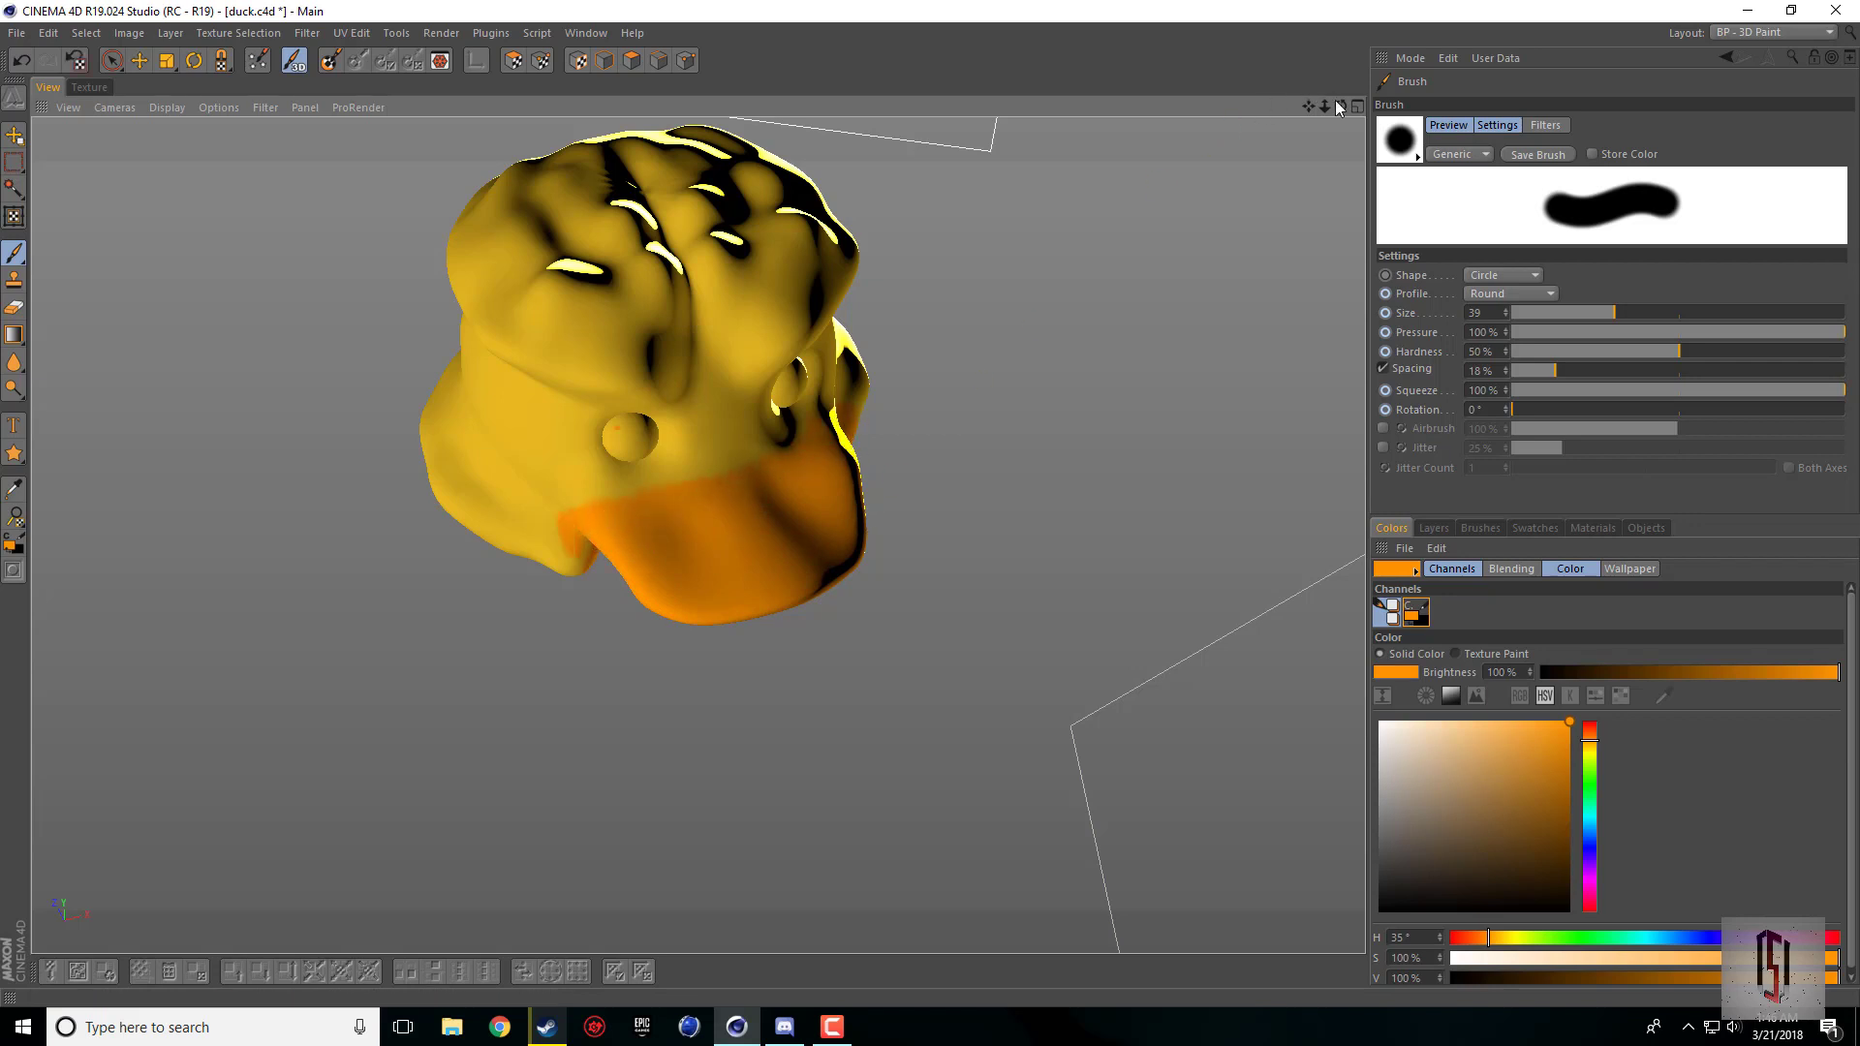
Step: Paint the far side and the underside of the duck's beak orange
drag(1339, 106, 1328, 120)
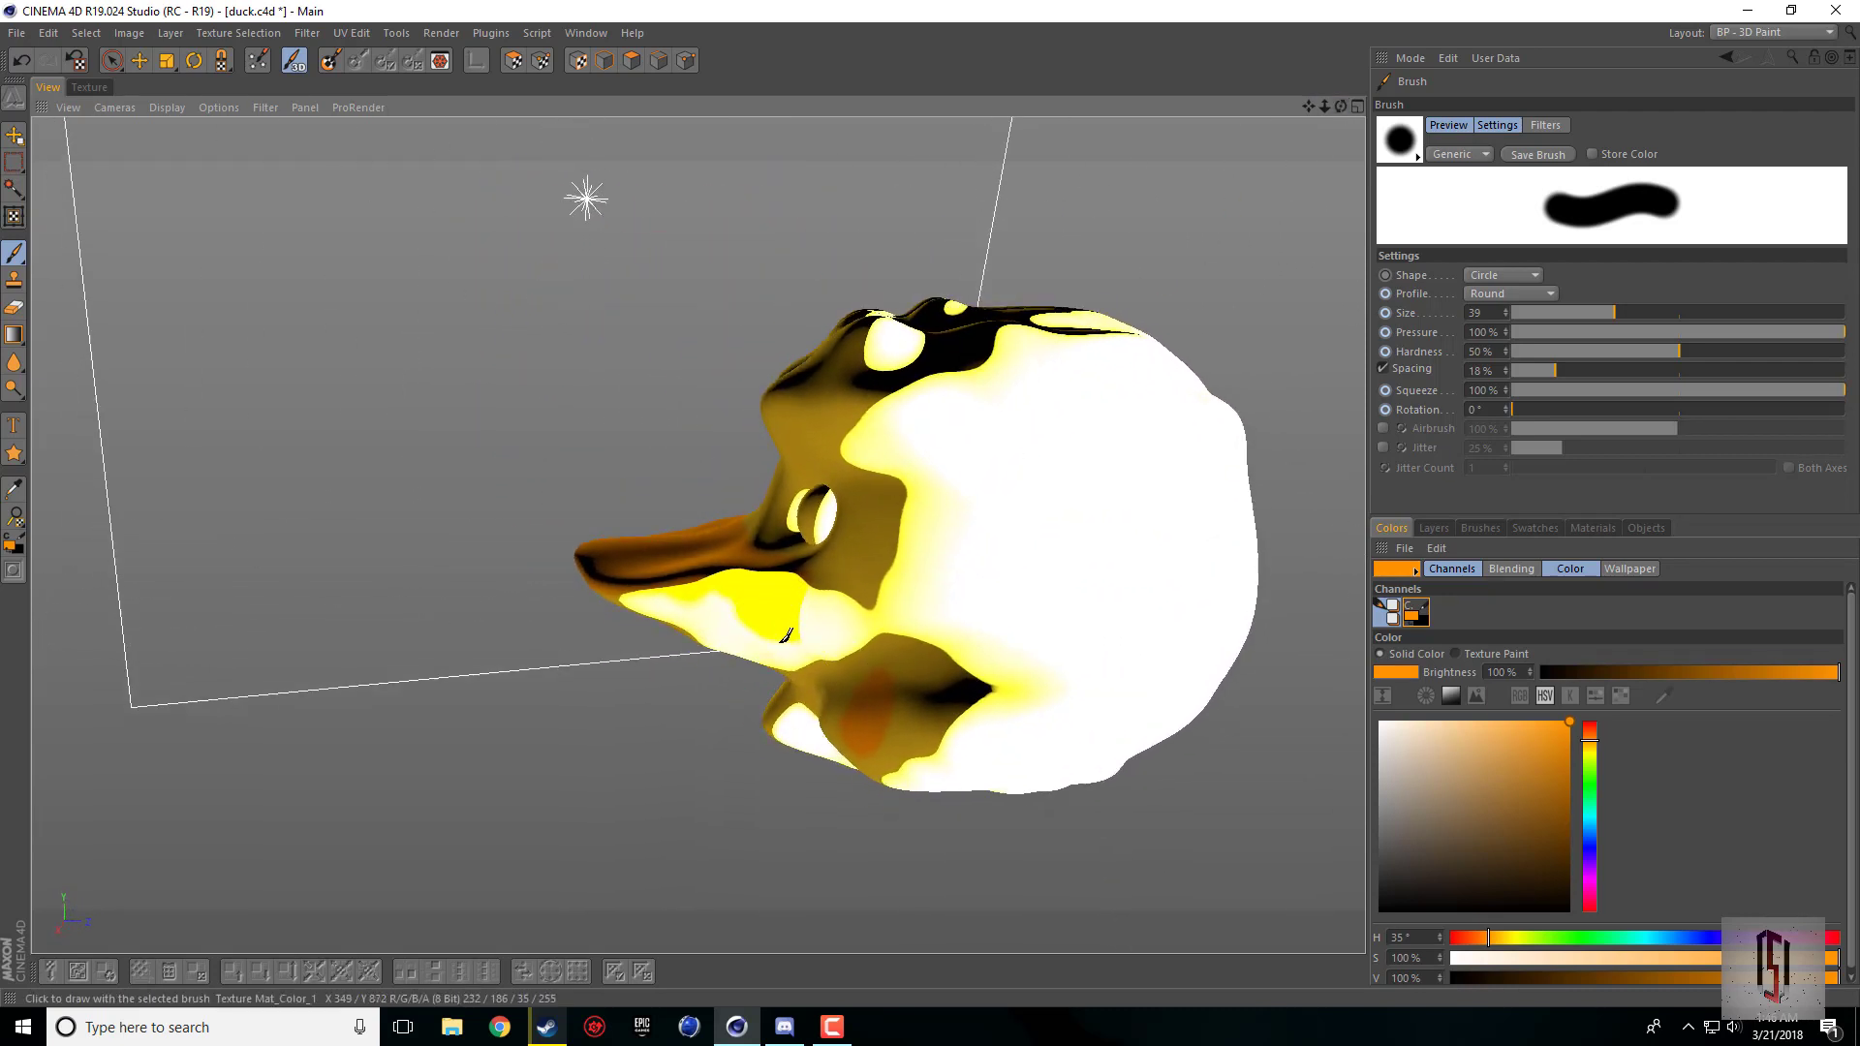
mouse_move(785, 635)
mouse_down()
mouse_move(637, 599)
mouse_move(708, 590)
mouse_up()
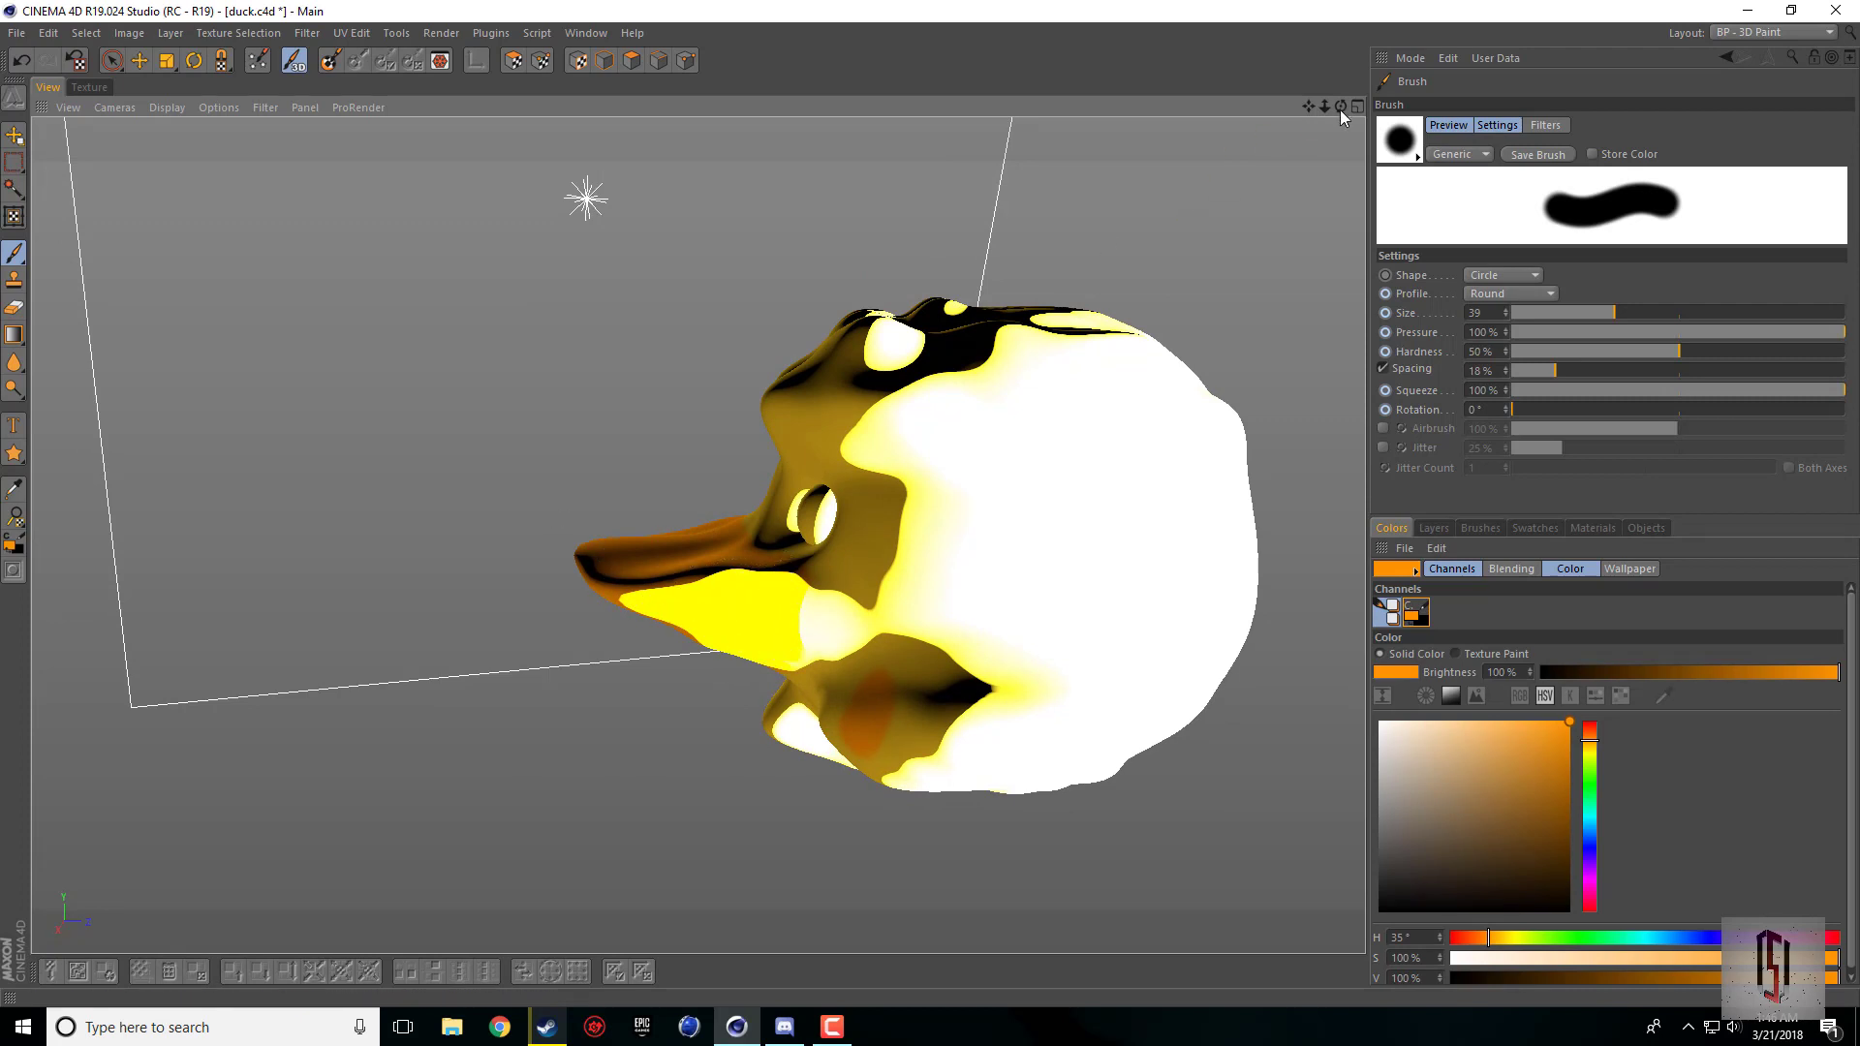
mouse_move(1340, 108)
mouse_down()
mouse_move(1278, 113)
mouse_move(1340, 116)
mouse_move(1342, 59)
mouse_up()
mouse_move(778, 631)
mouse_down()
mouse_move(686, 666)
mouse_move(632, 598)
mouse_move(595, 484)
mouse_move(688, 492)
mouse_move(784, 571)
mouse_move(752, 642)
mouse_move(582, 521)
mouse_up()
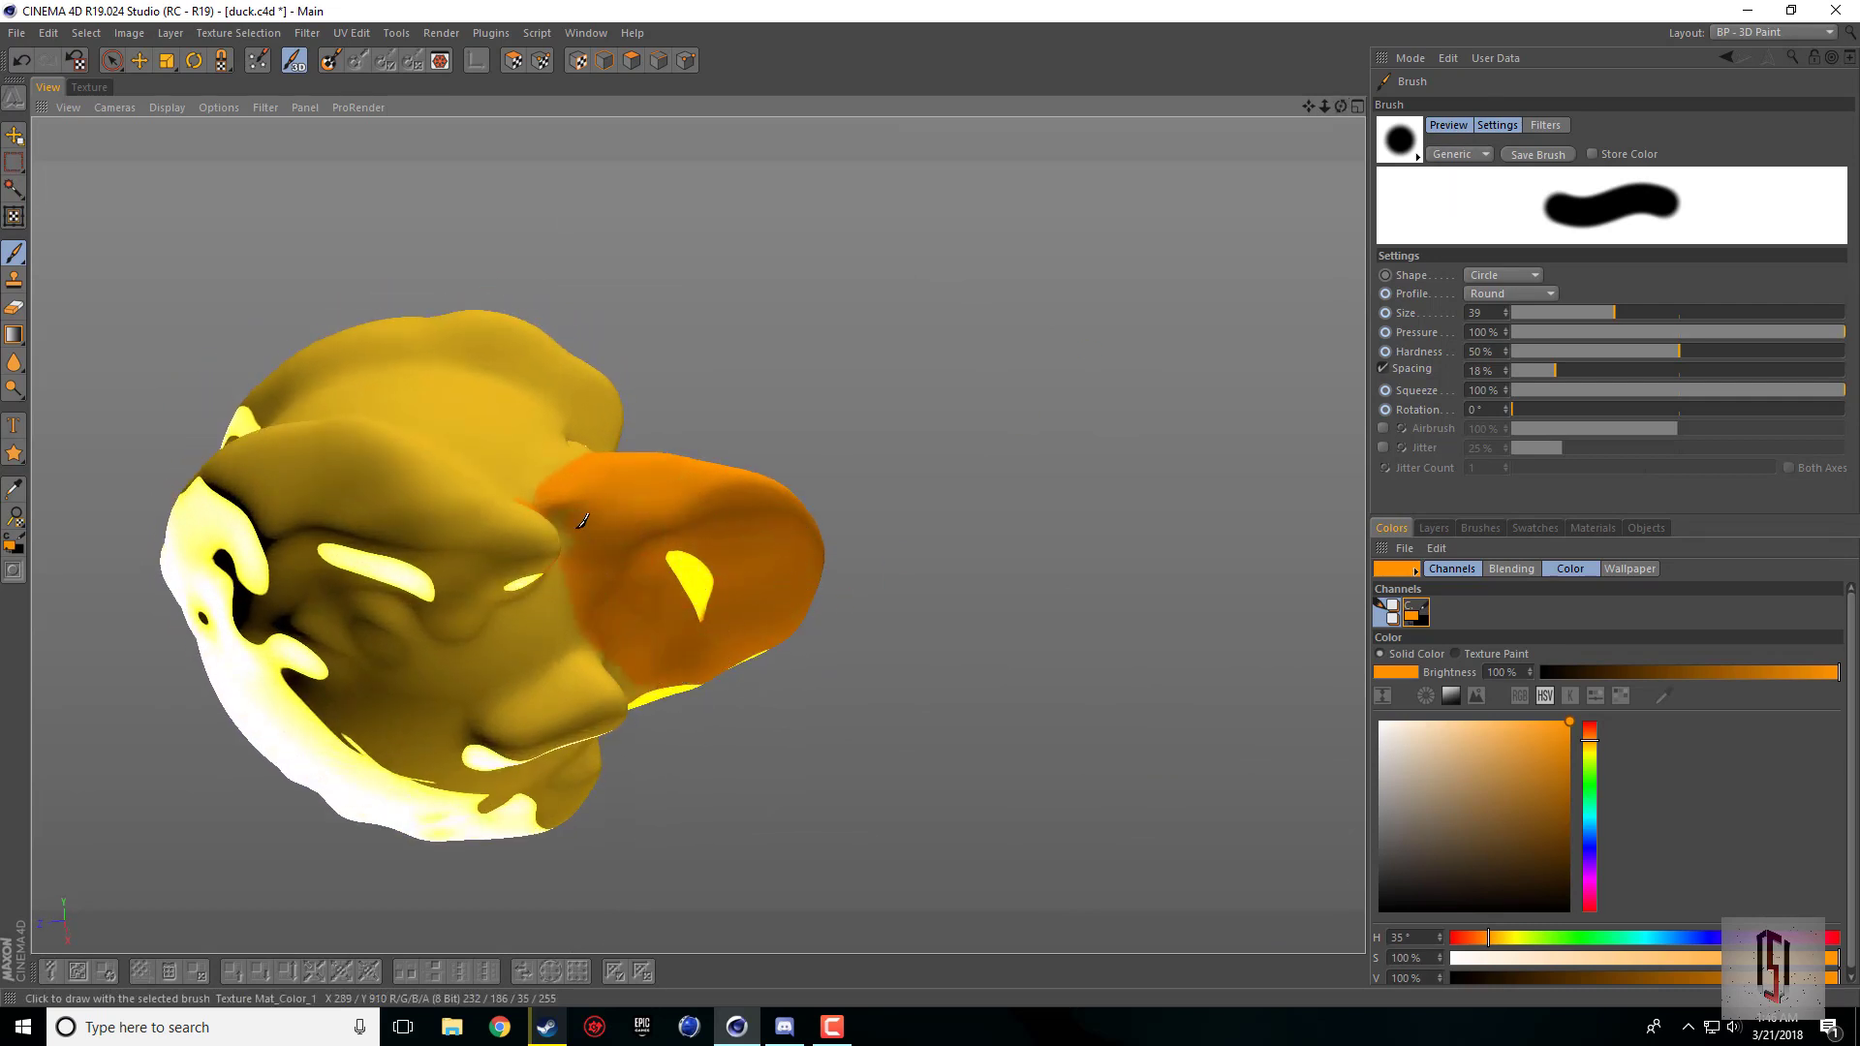
Step: Sample the body's yellow with the Eyedropper and brush it over the stray orange spot beside the beak
mouse_move(1340, 106)
mouse_down()
mouse_move(1114, 111)
mouse_move(1100, 204)
mouse_move(1121, 184)
mouse_up()
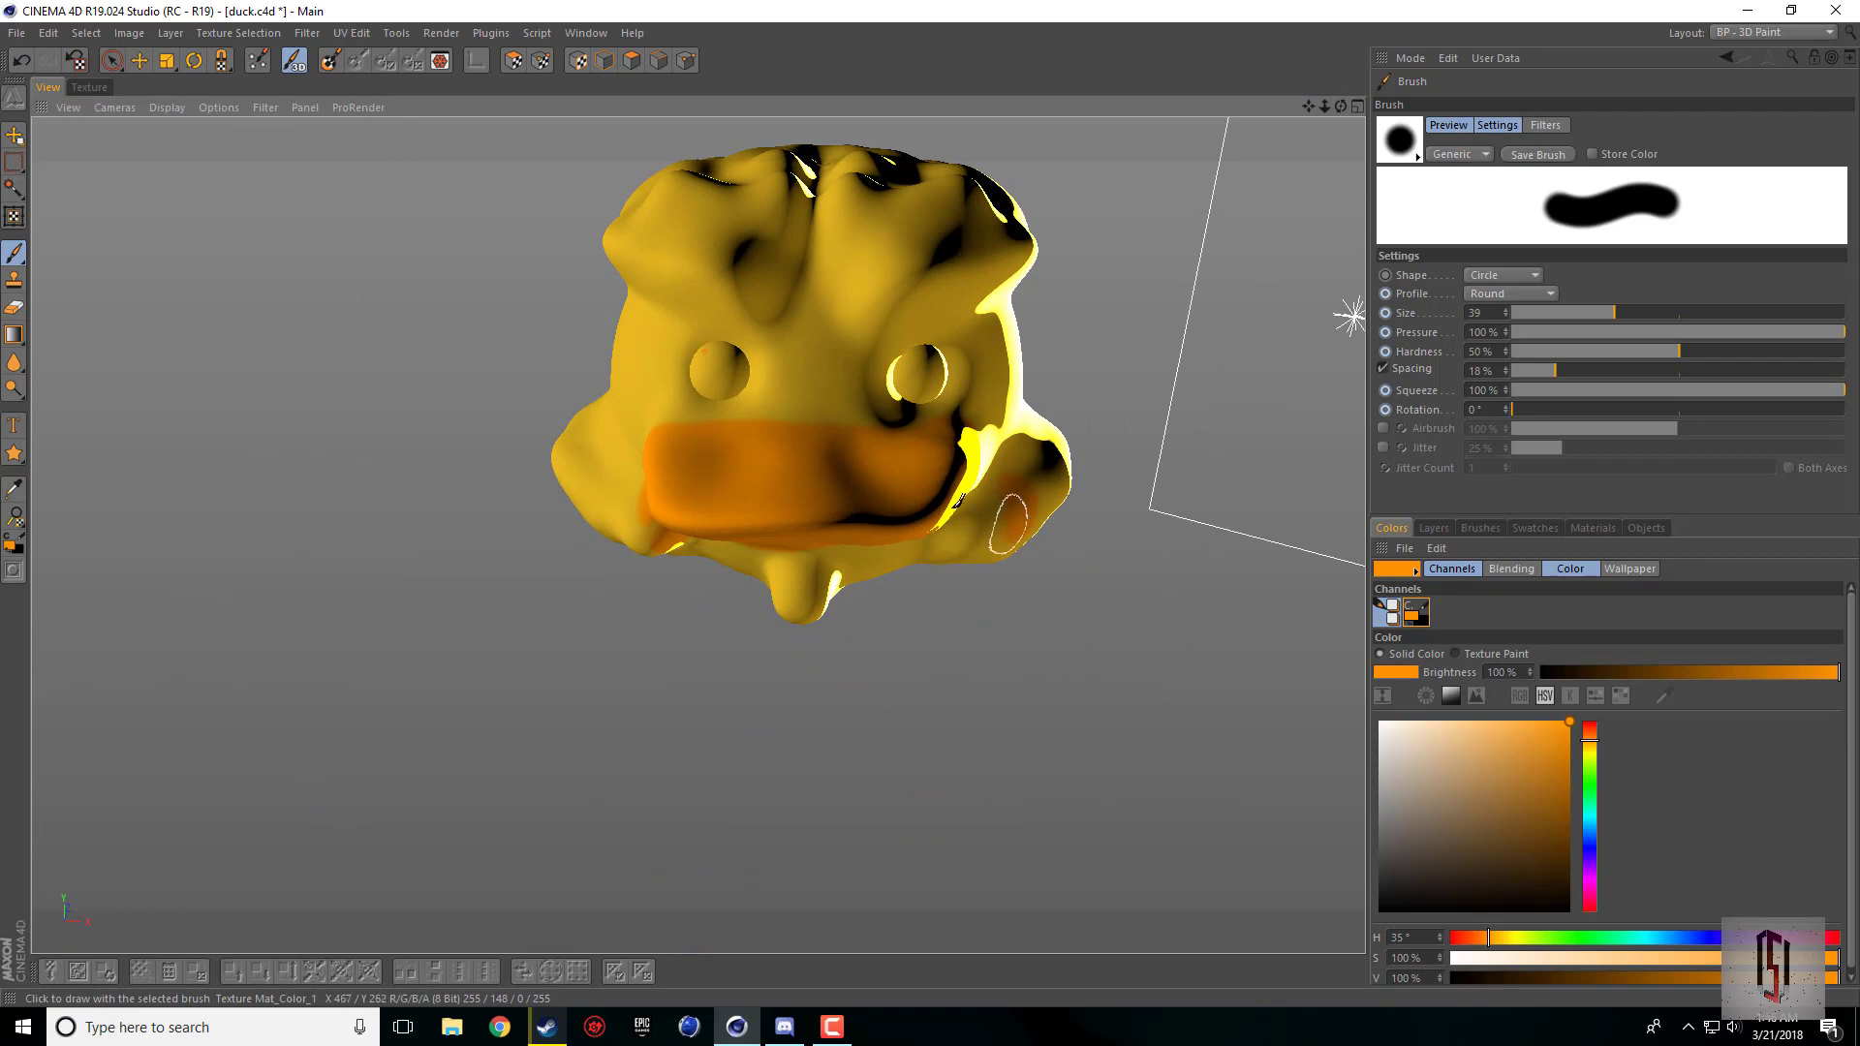
click(14, 486)
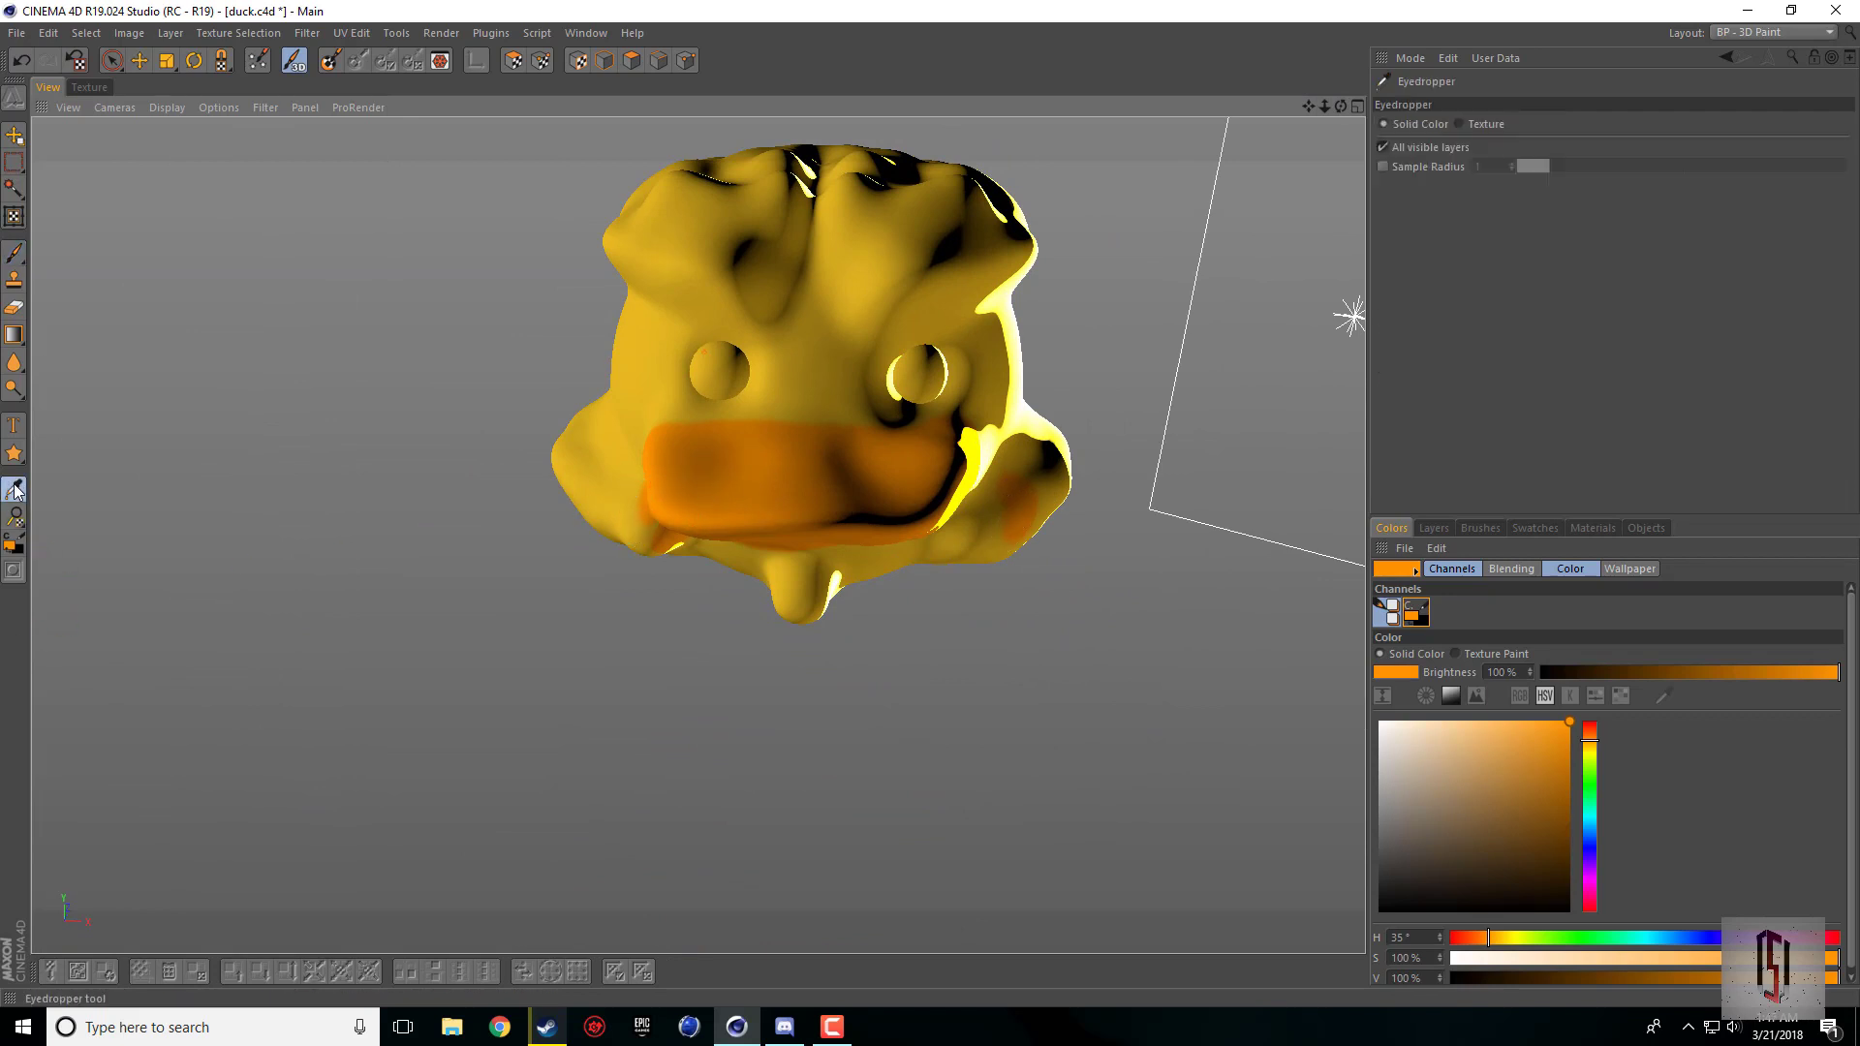
click(664, 329)
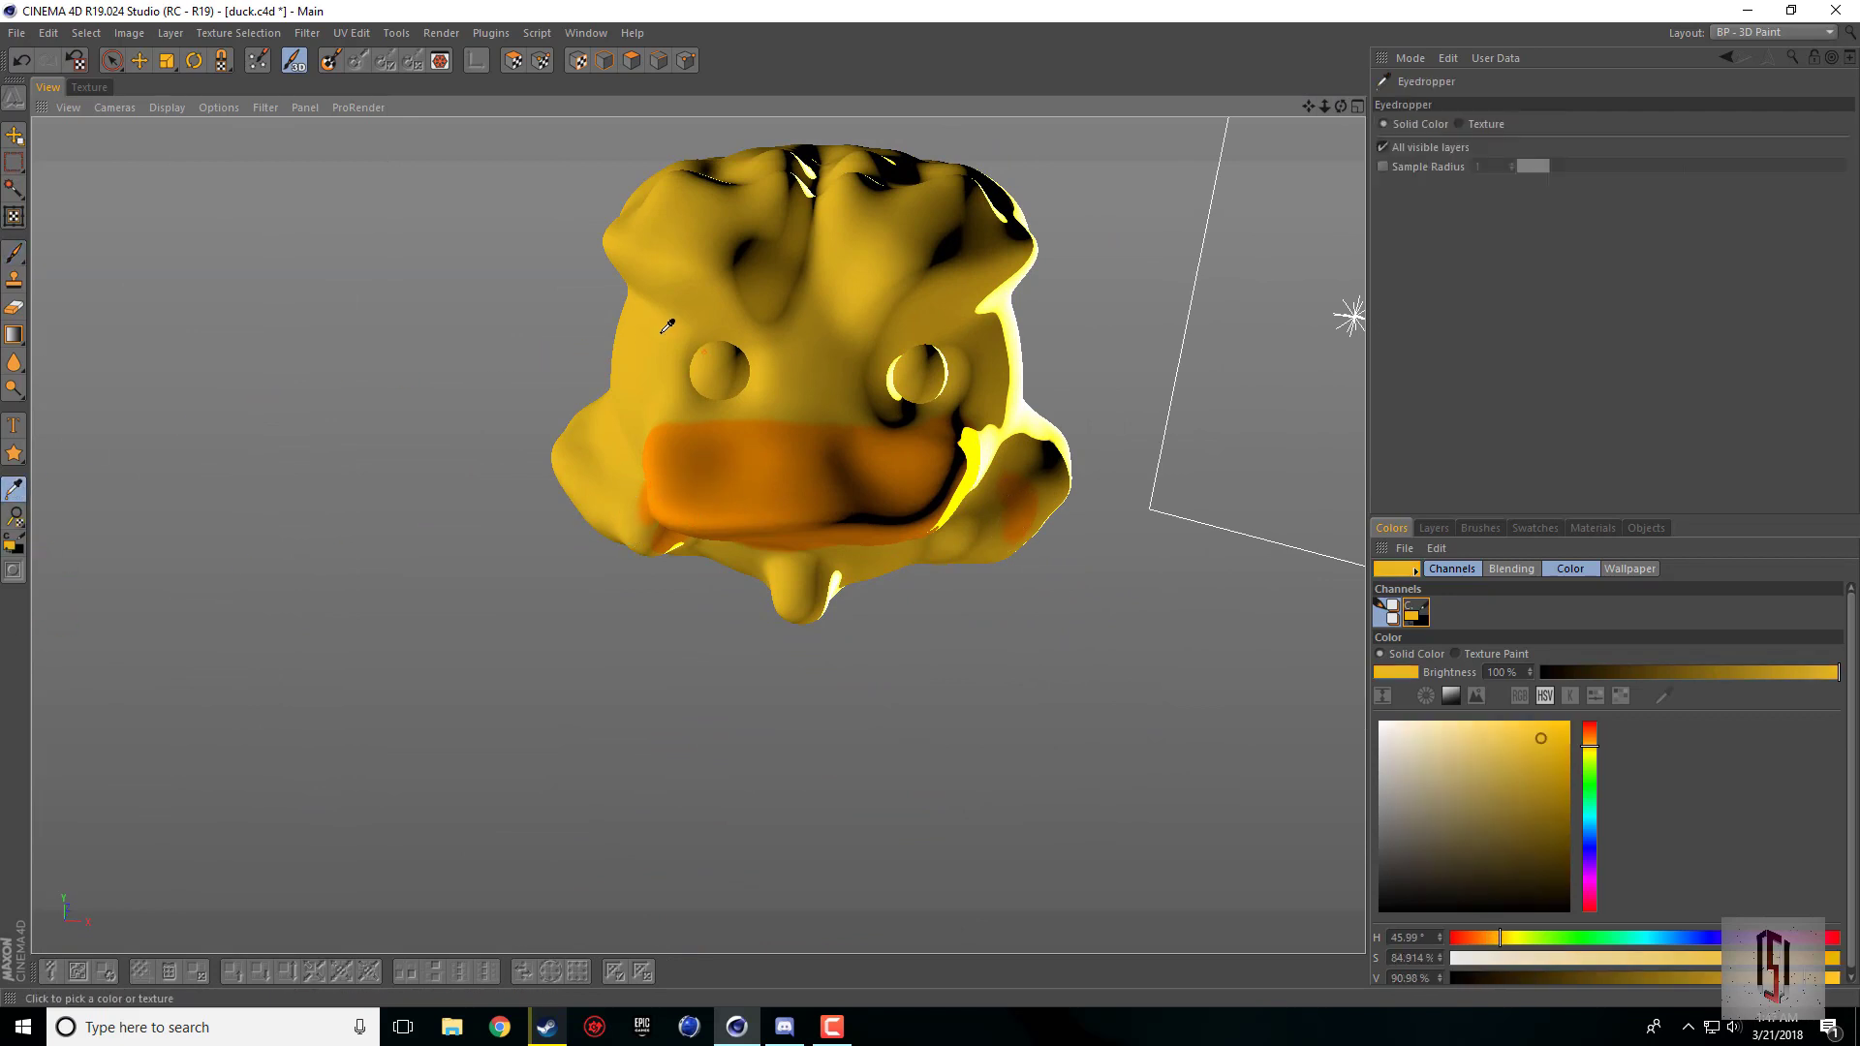
click(15, 252)
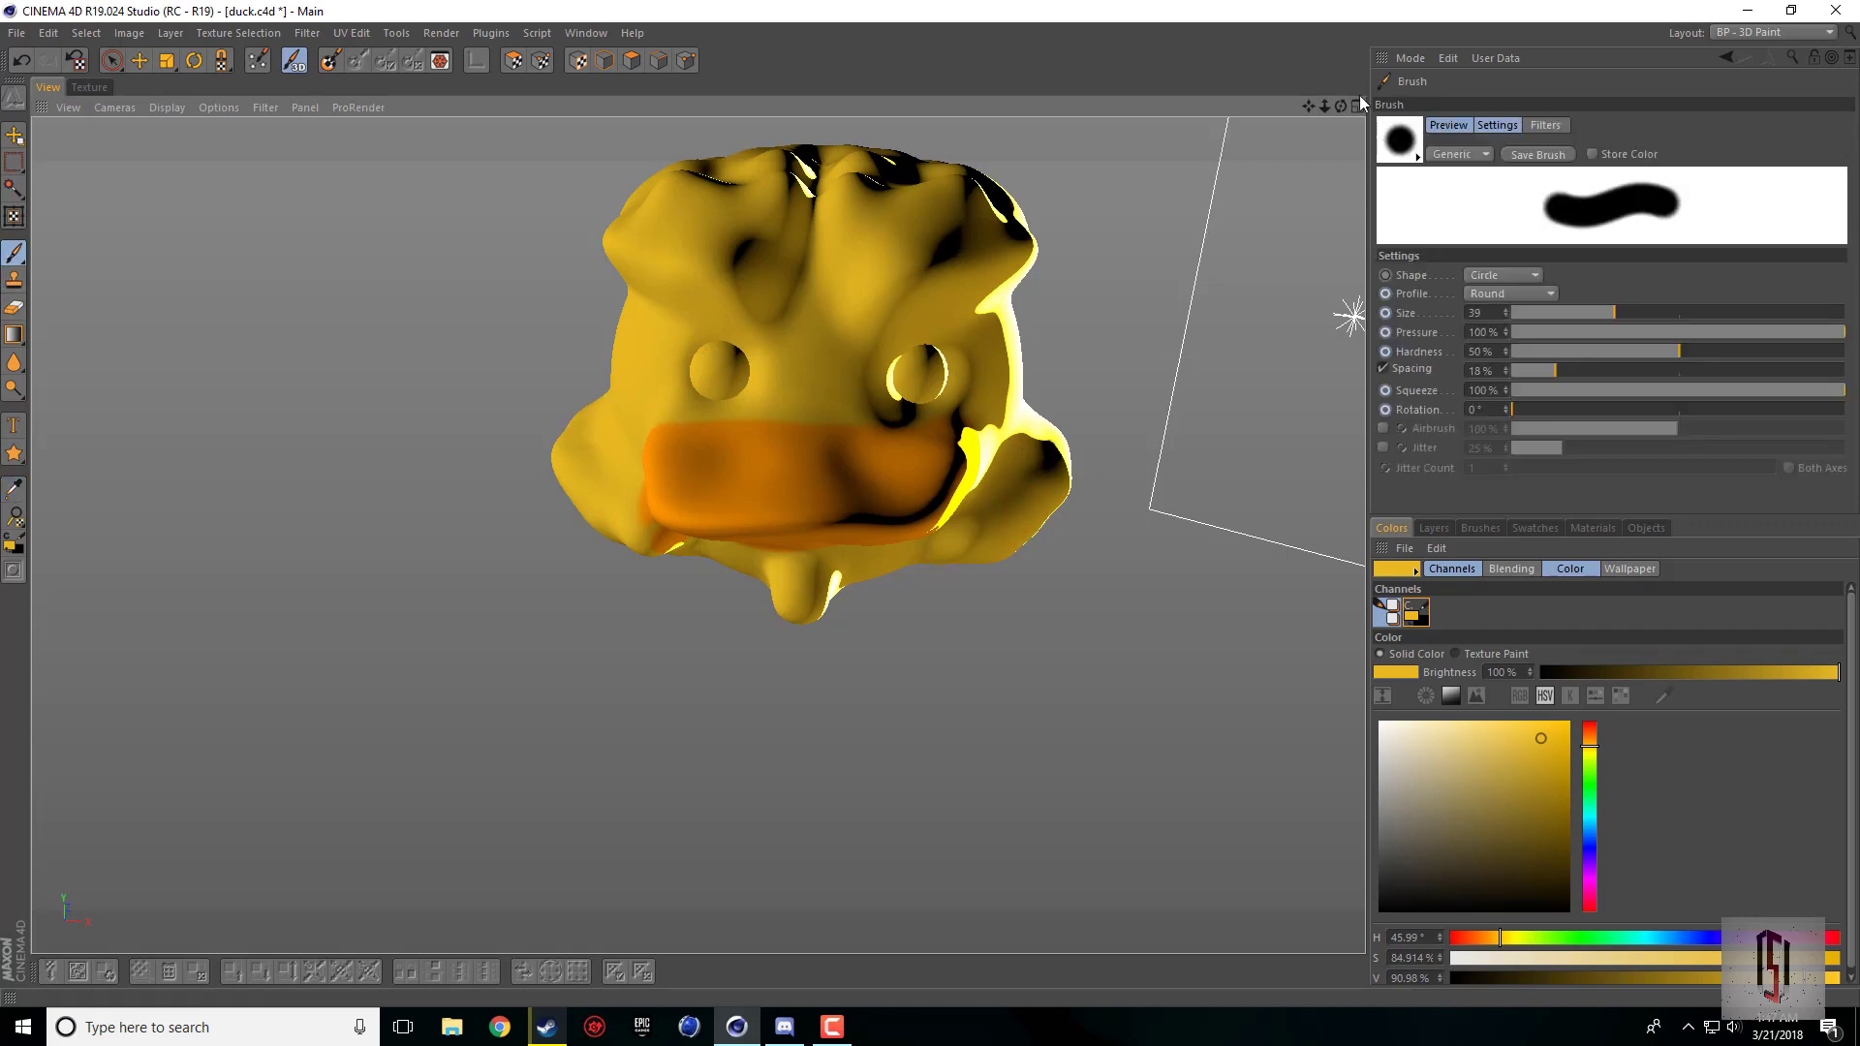
Step: Draw a freehand lasso selection around the feather tuft on top of the duck's head
drag(1341, 106, 1339, 35)
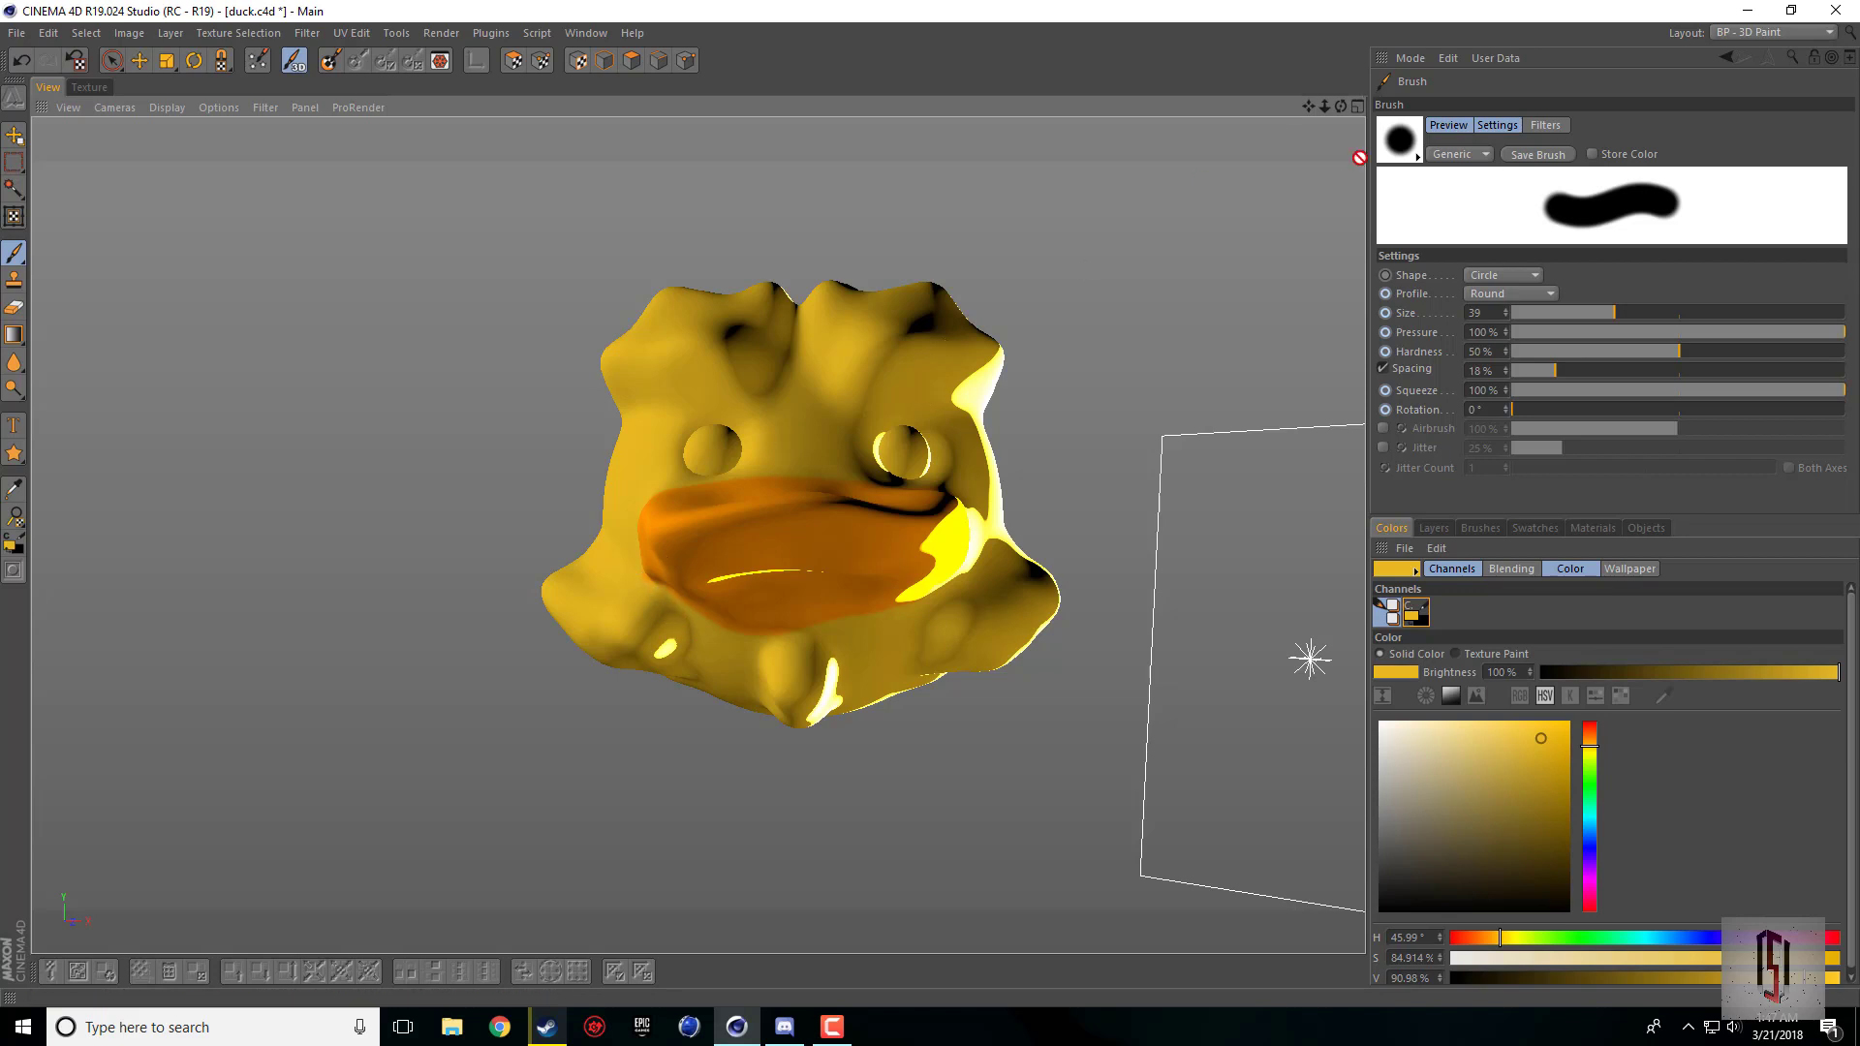
drag(1339, 106, 1071, 411)
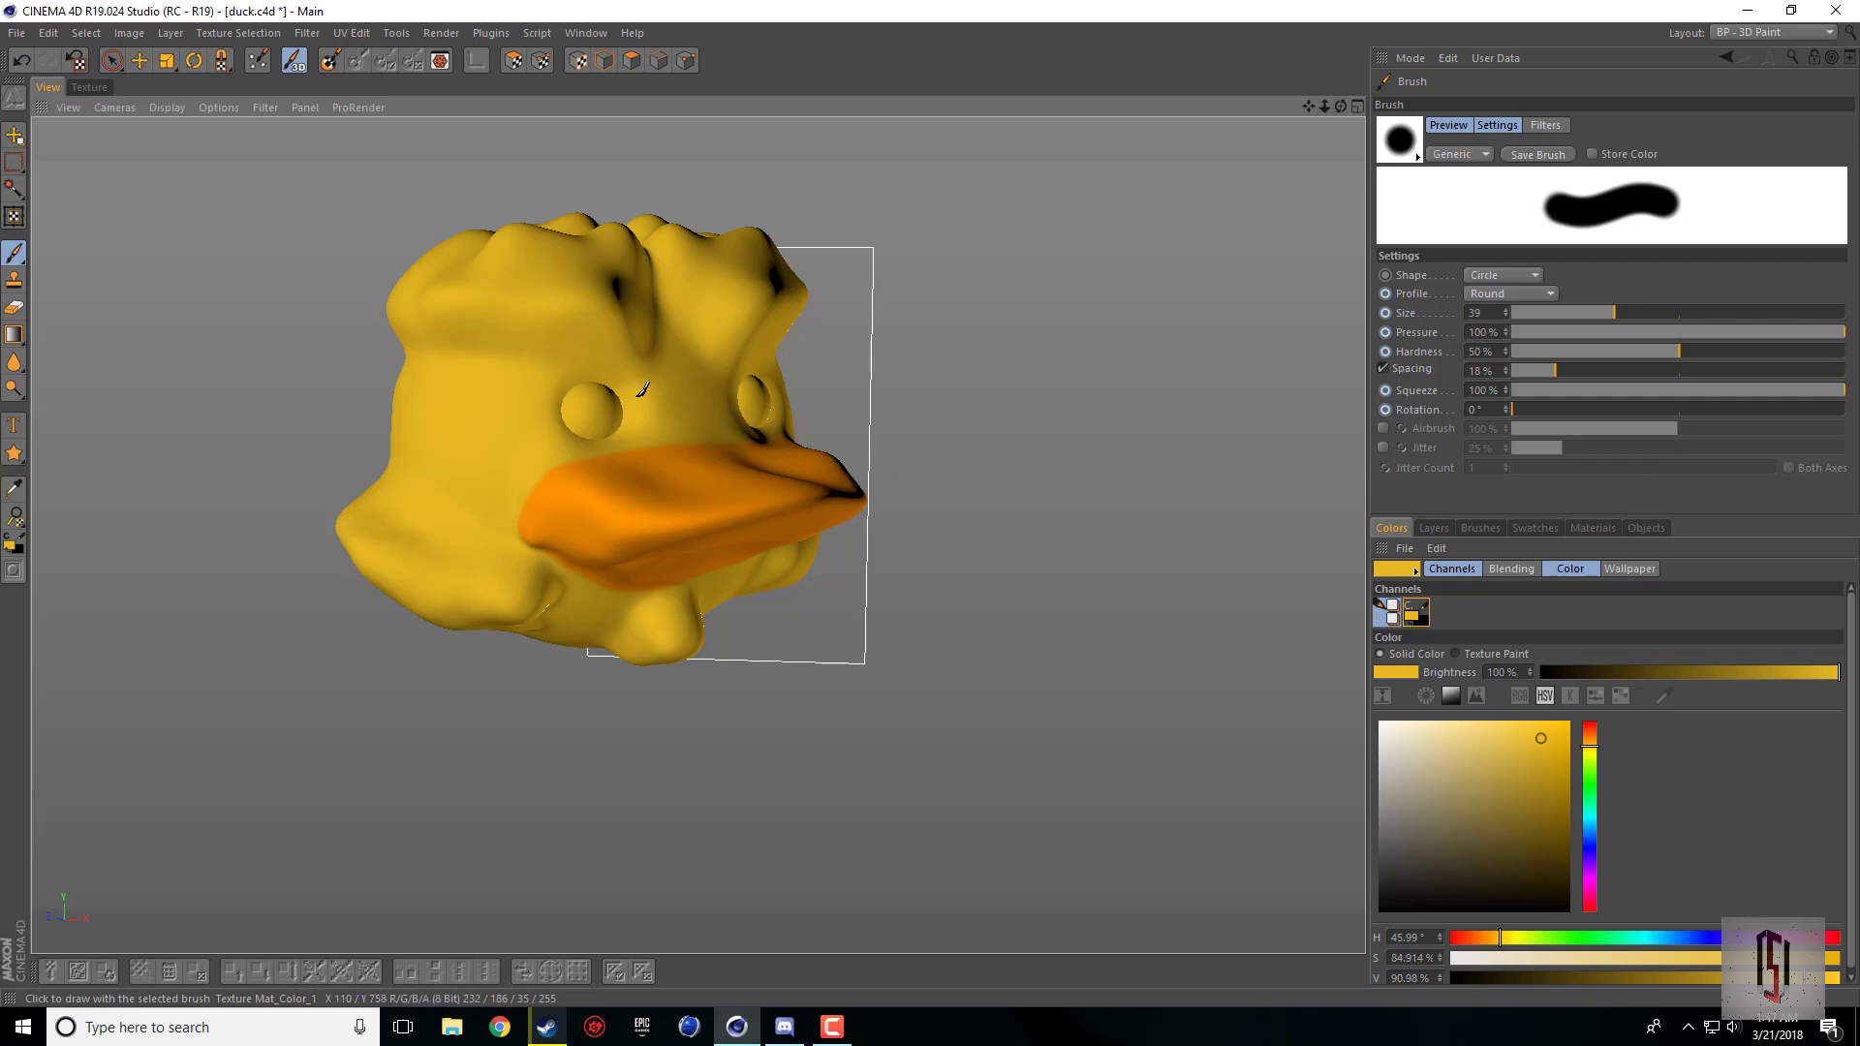
mouse_move(1339, 107)
mouse_down()
mouse_move(1062, 614)
mouse_move(696, 536)
mouse_move(693, 465)
mouse_move(406, 475)
mouse_move(426, 523)
mouse_move(696, 536)
mouse_move(685, 620)
mouse_move(697, 535)
mouse_move(728, 533)
mouse_move(1314, 114)
mouse_up()
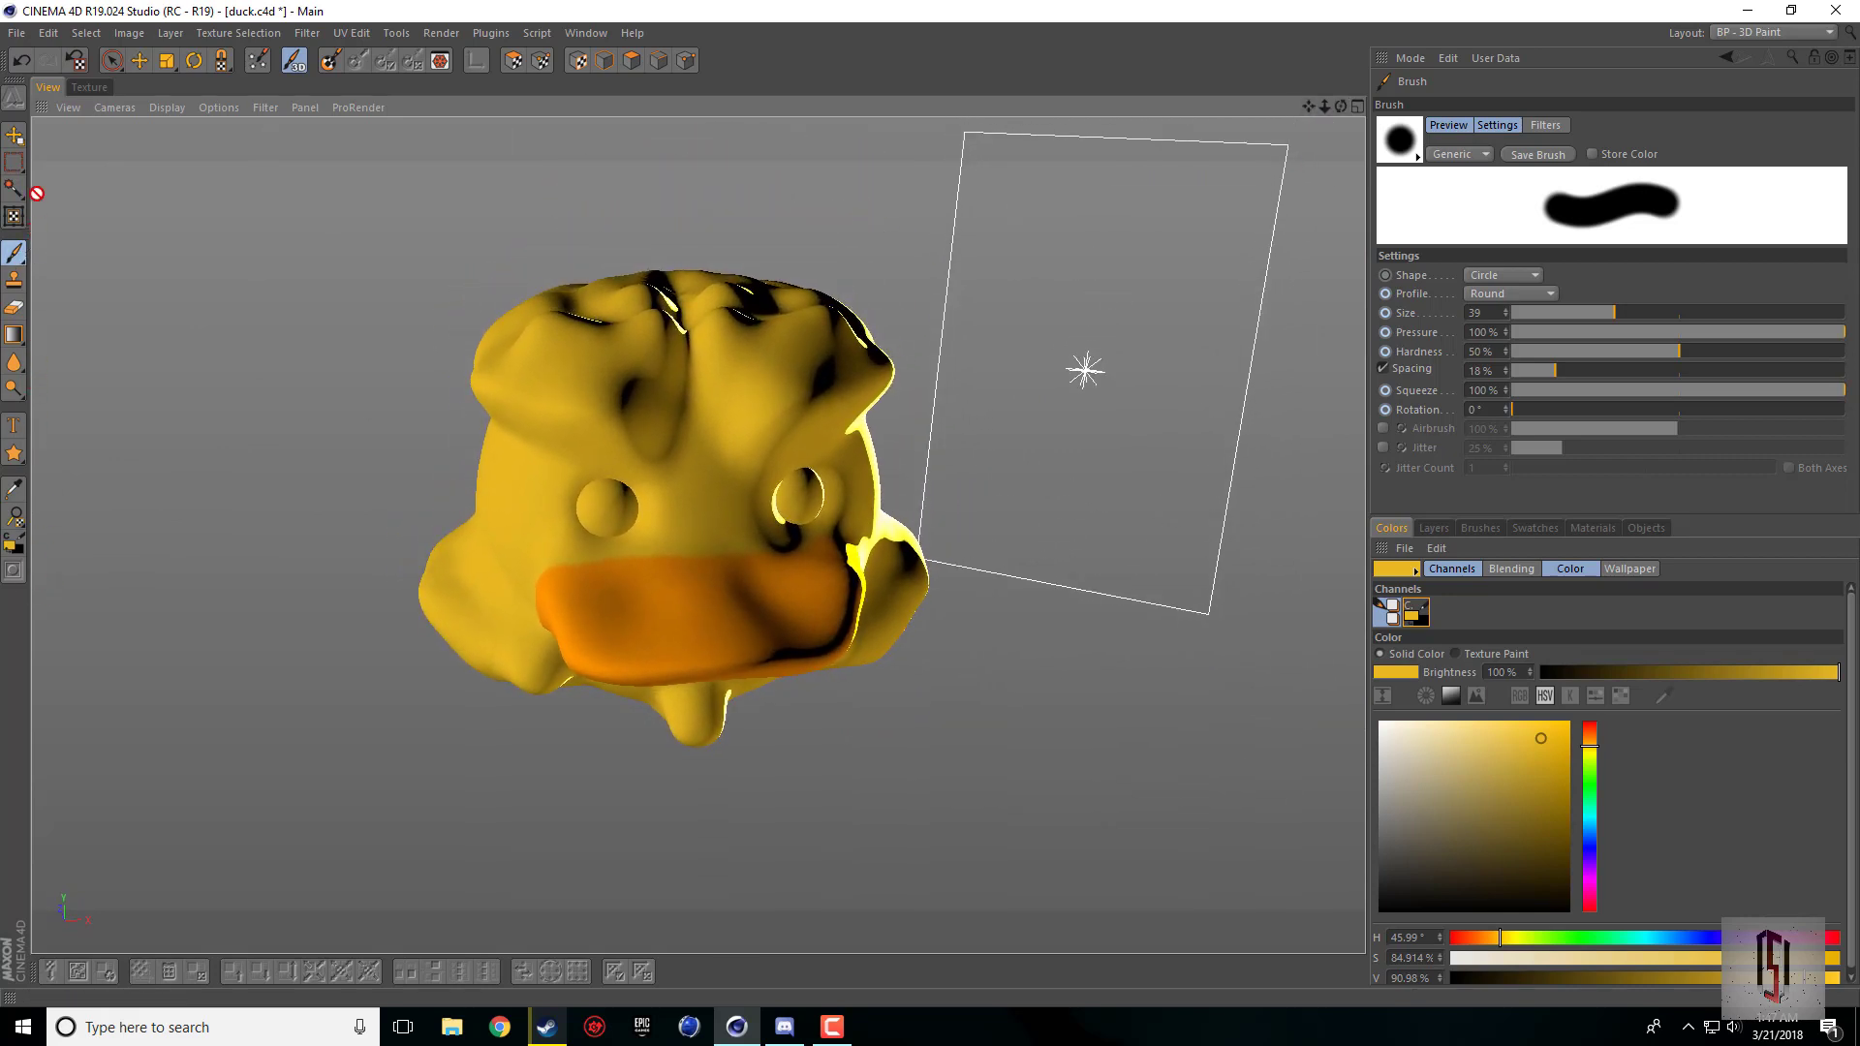
click(13, 162)
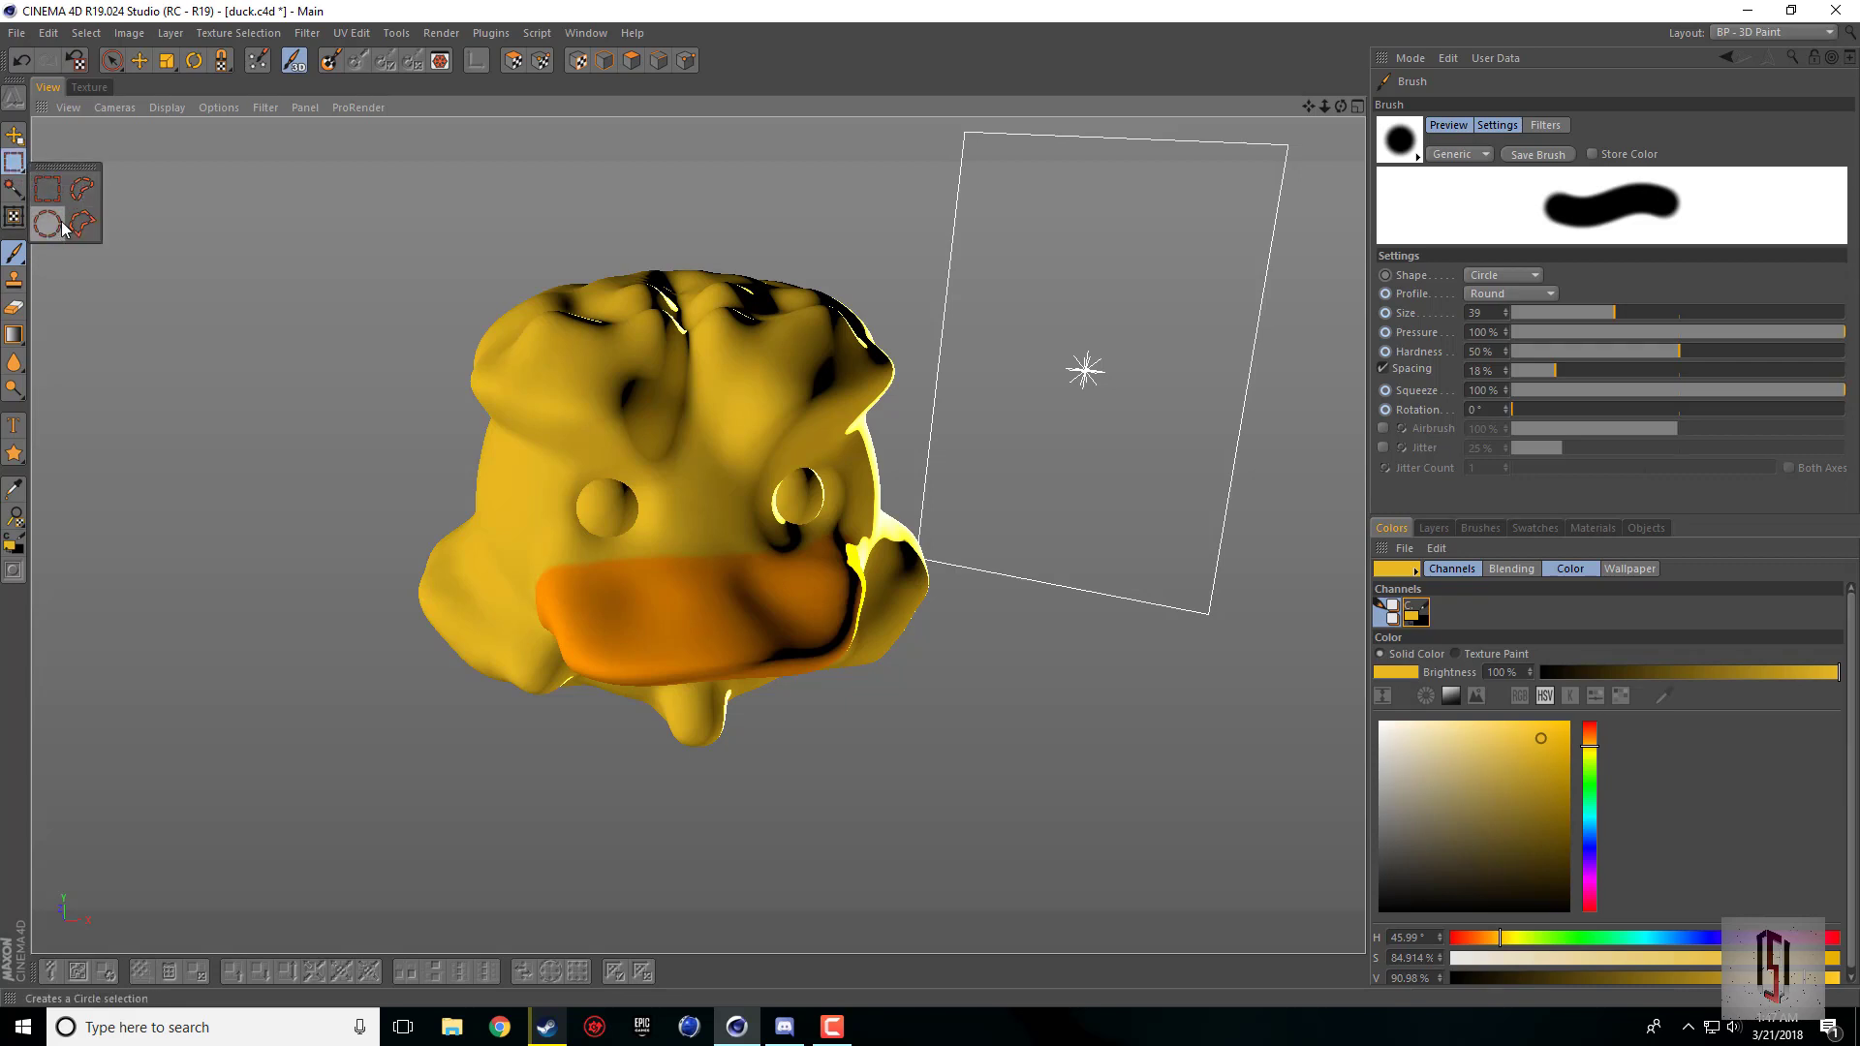
click(82, 188)
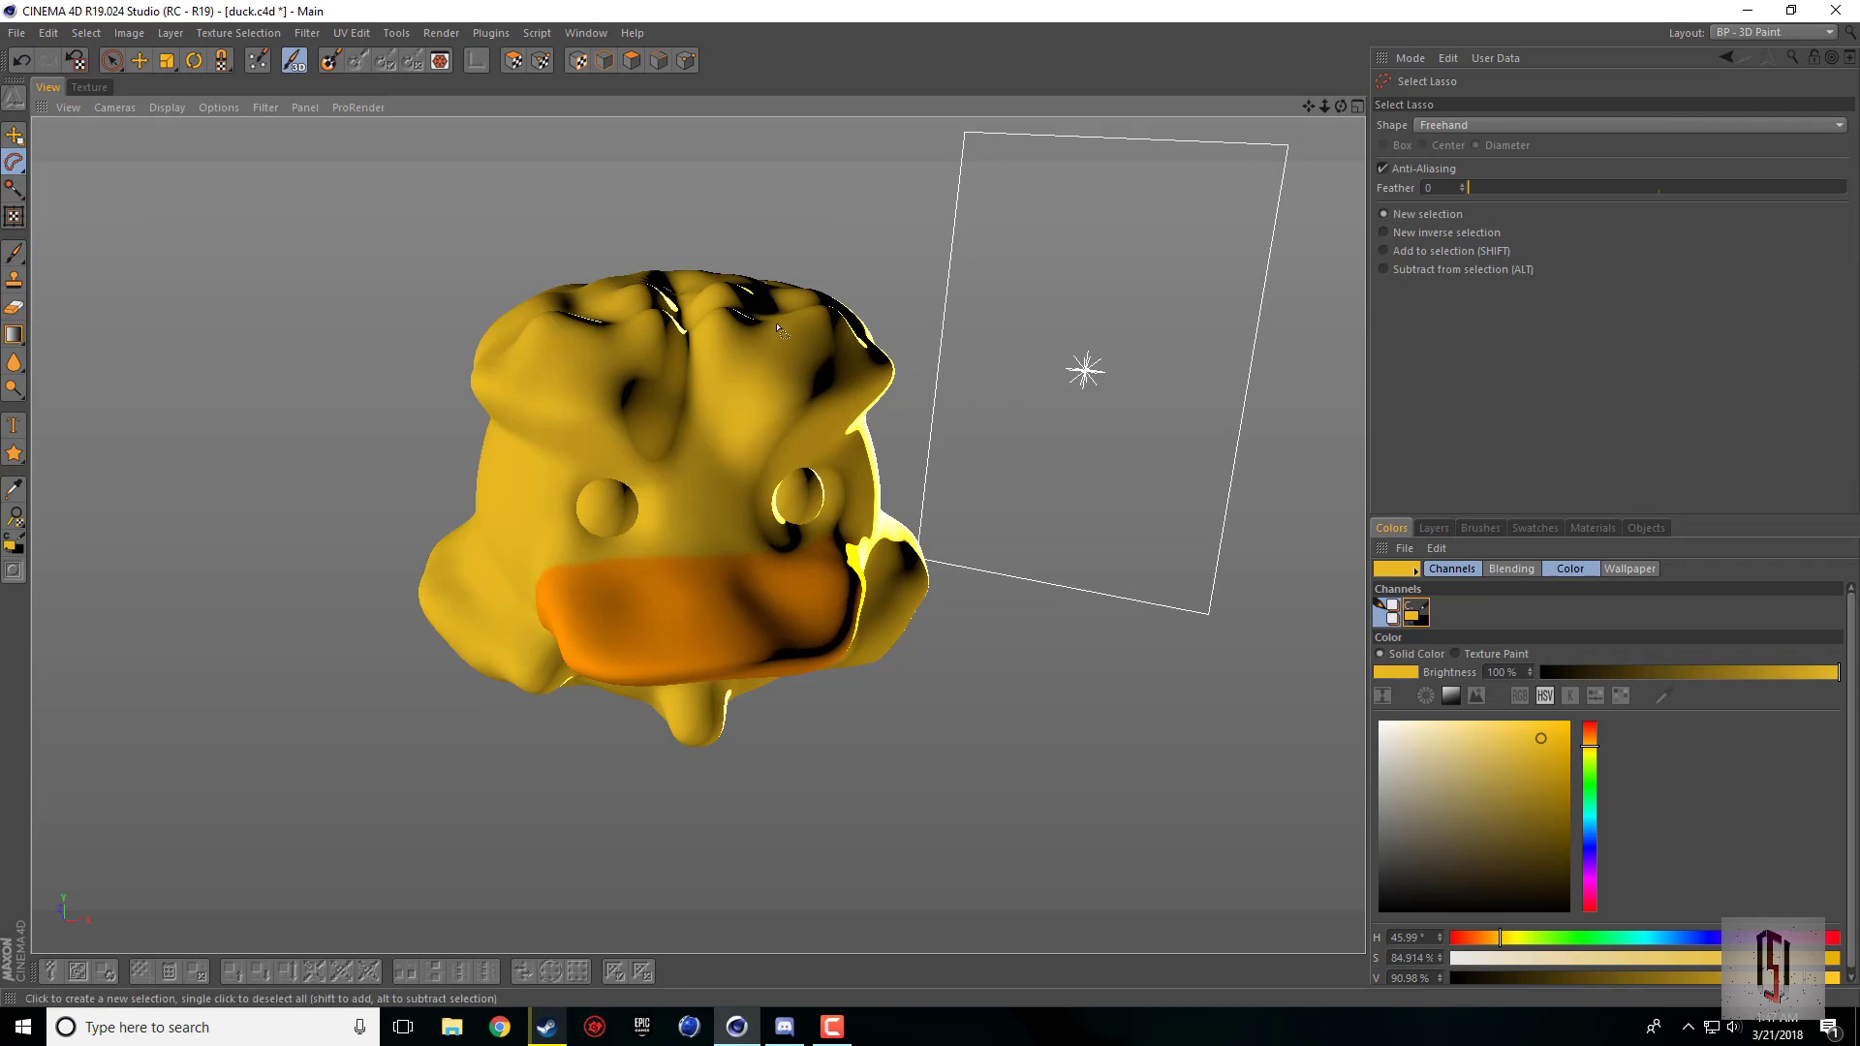
drag(1340, 107, 1307, 41)
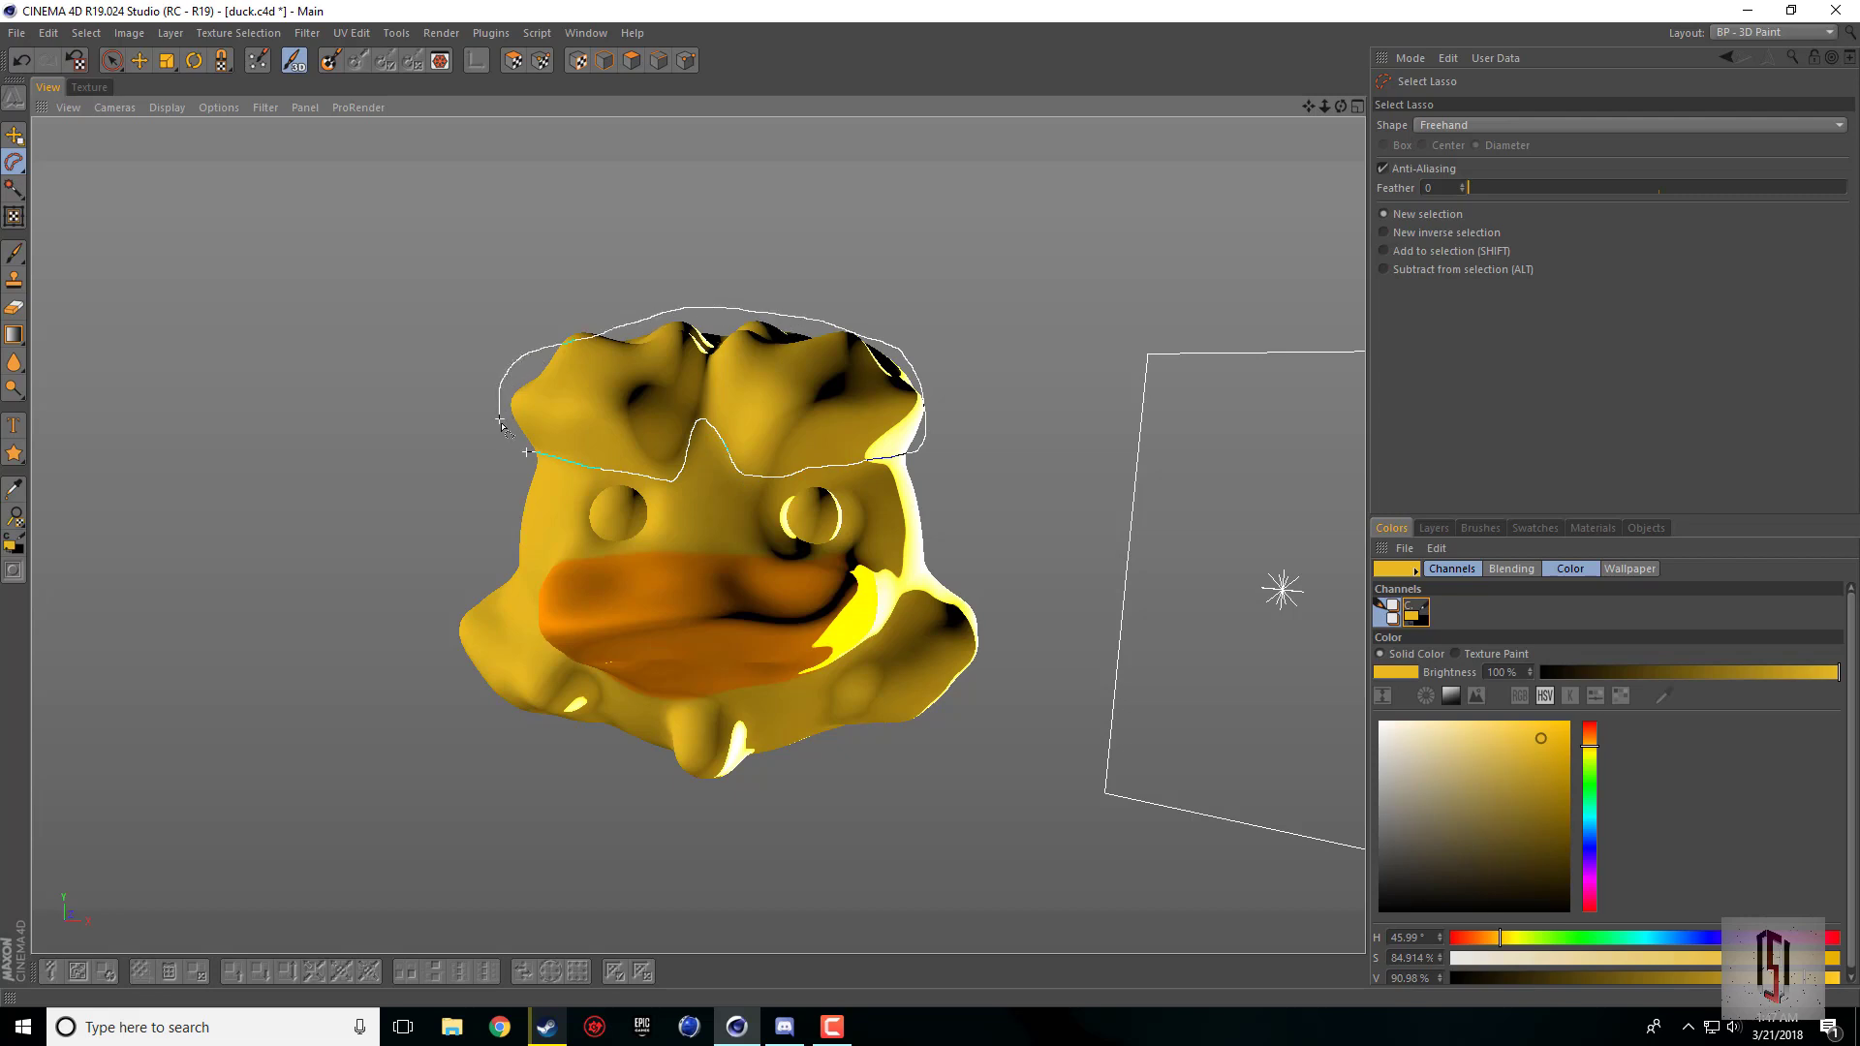
drag(530, 453, 536, 456)
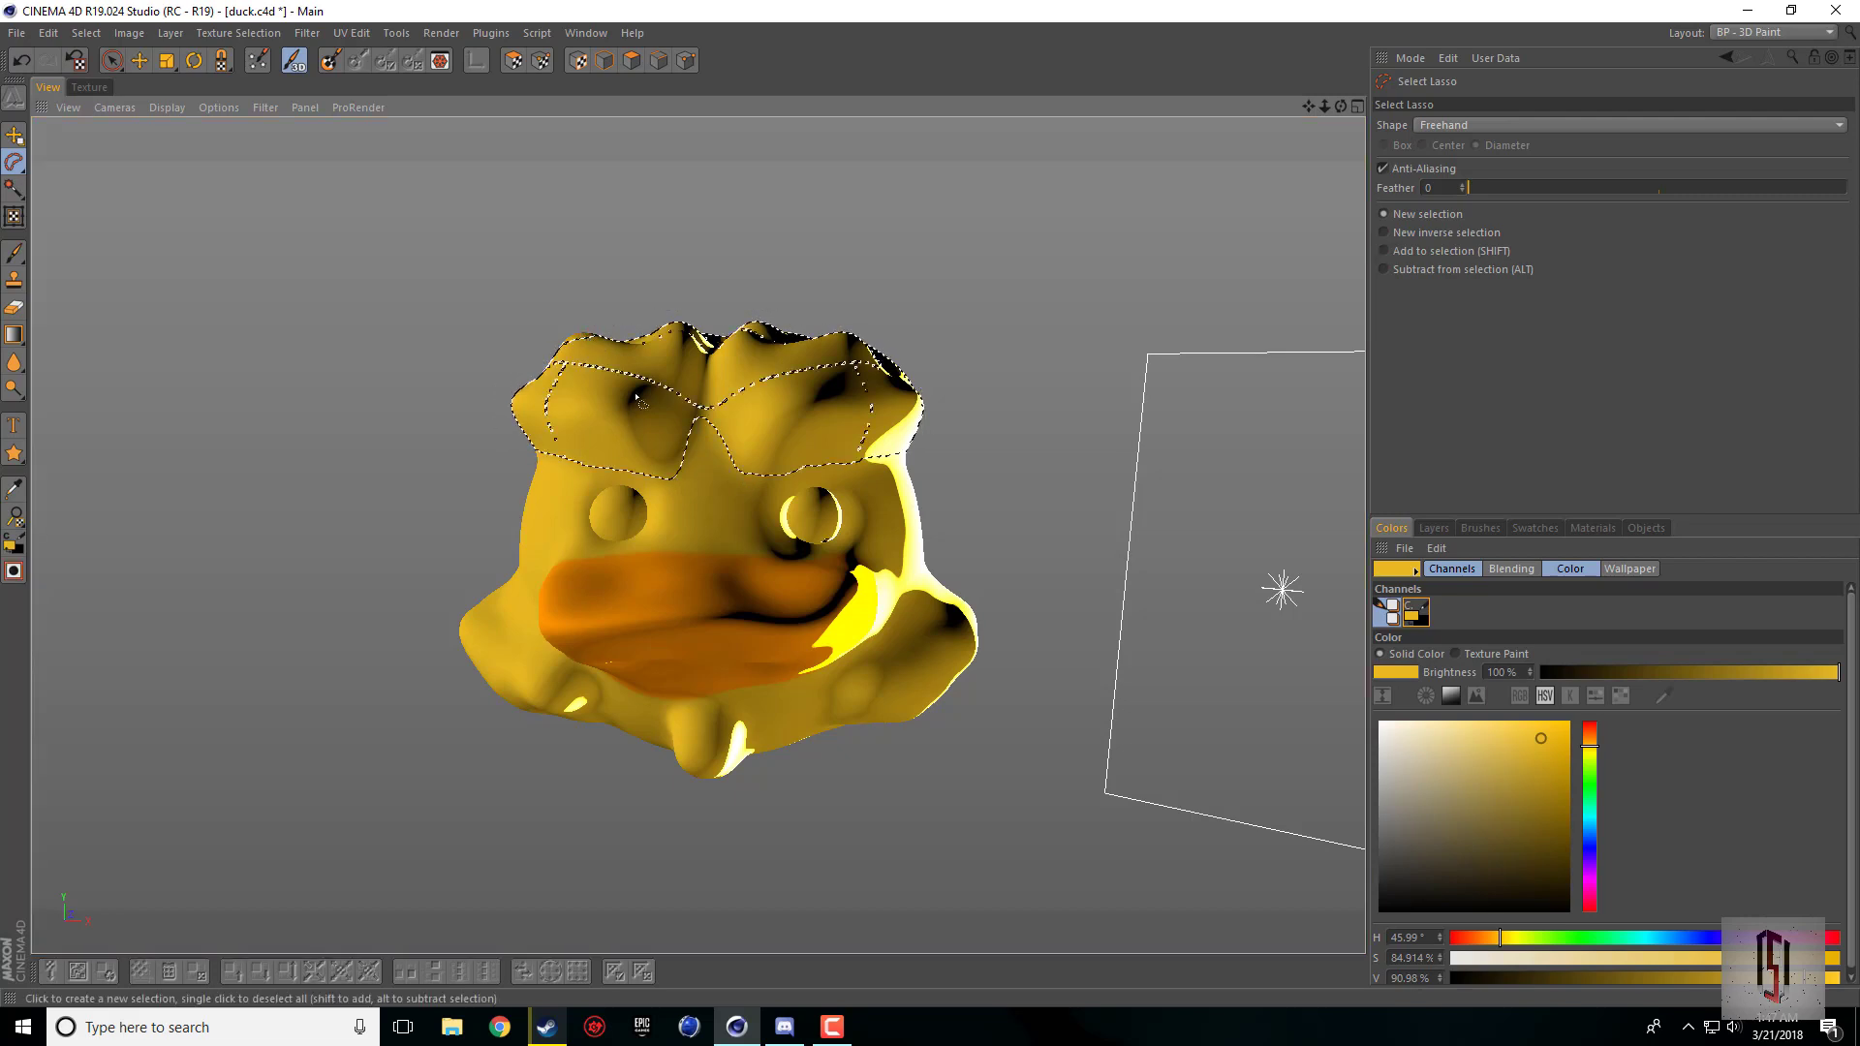
Step: Set the color to white (S 0%, V 100%) and fill the selected tuft with the Fill Bitmap tool
drag(1340, 106, 1182, 213)
drag(696, 535, 456, 245)
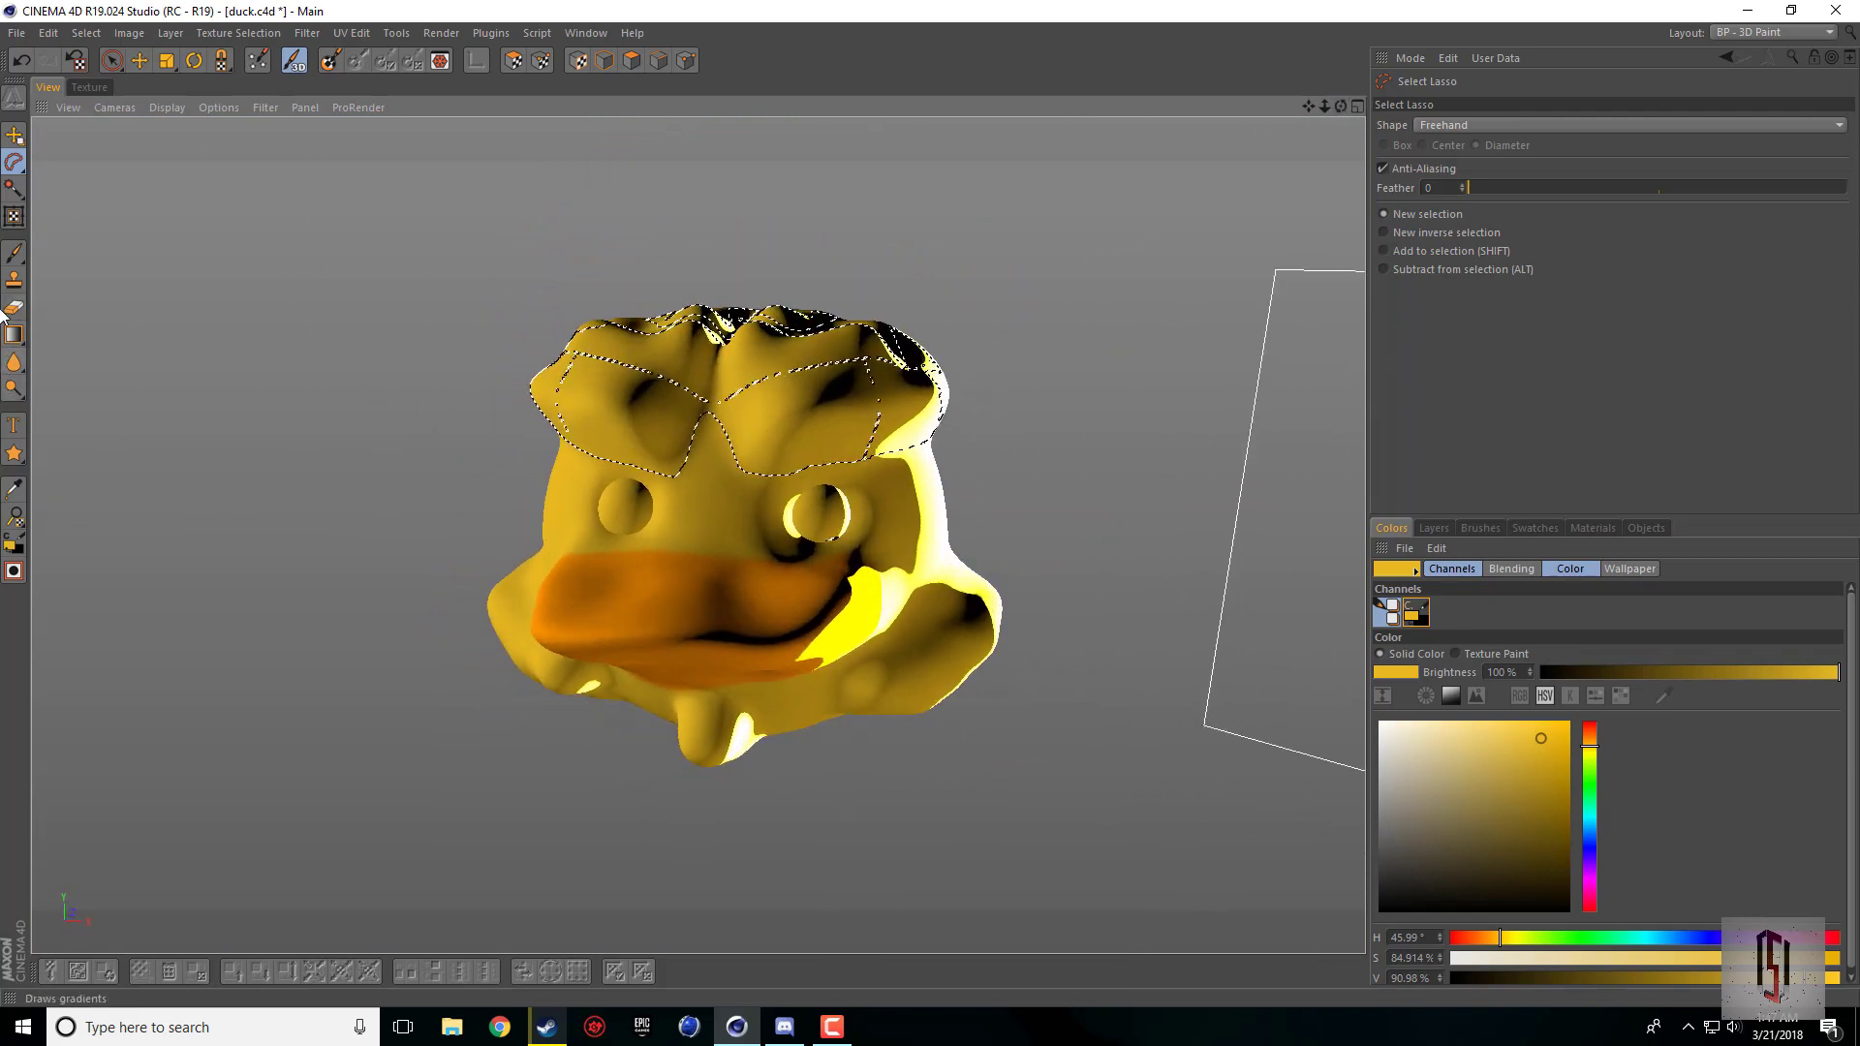
drag(19, 336, 79, 364)
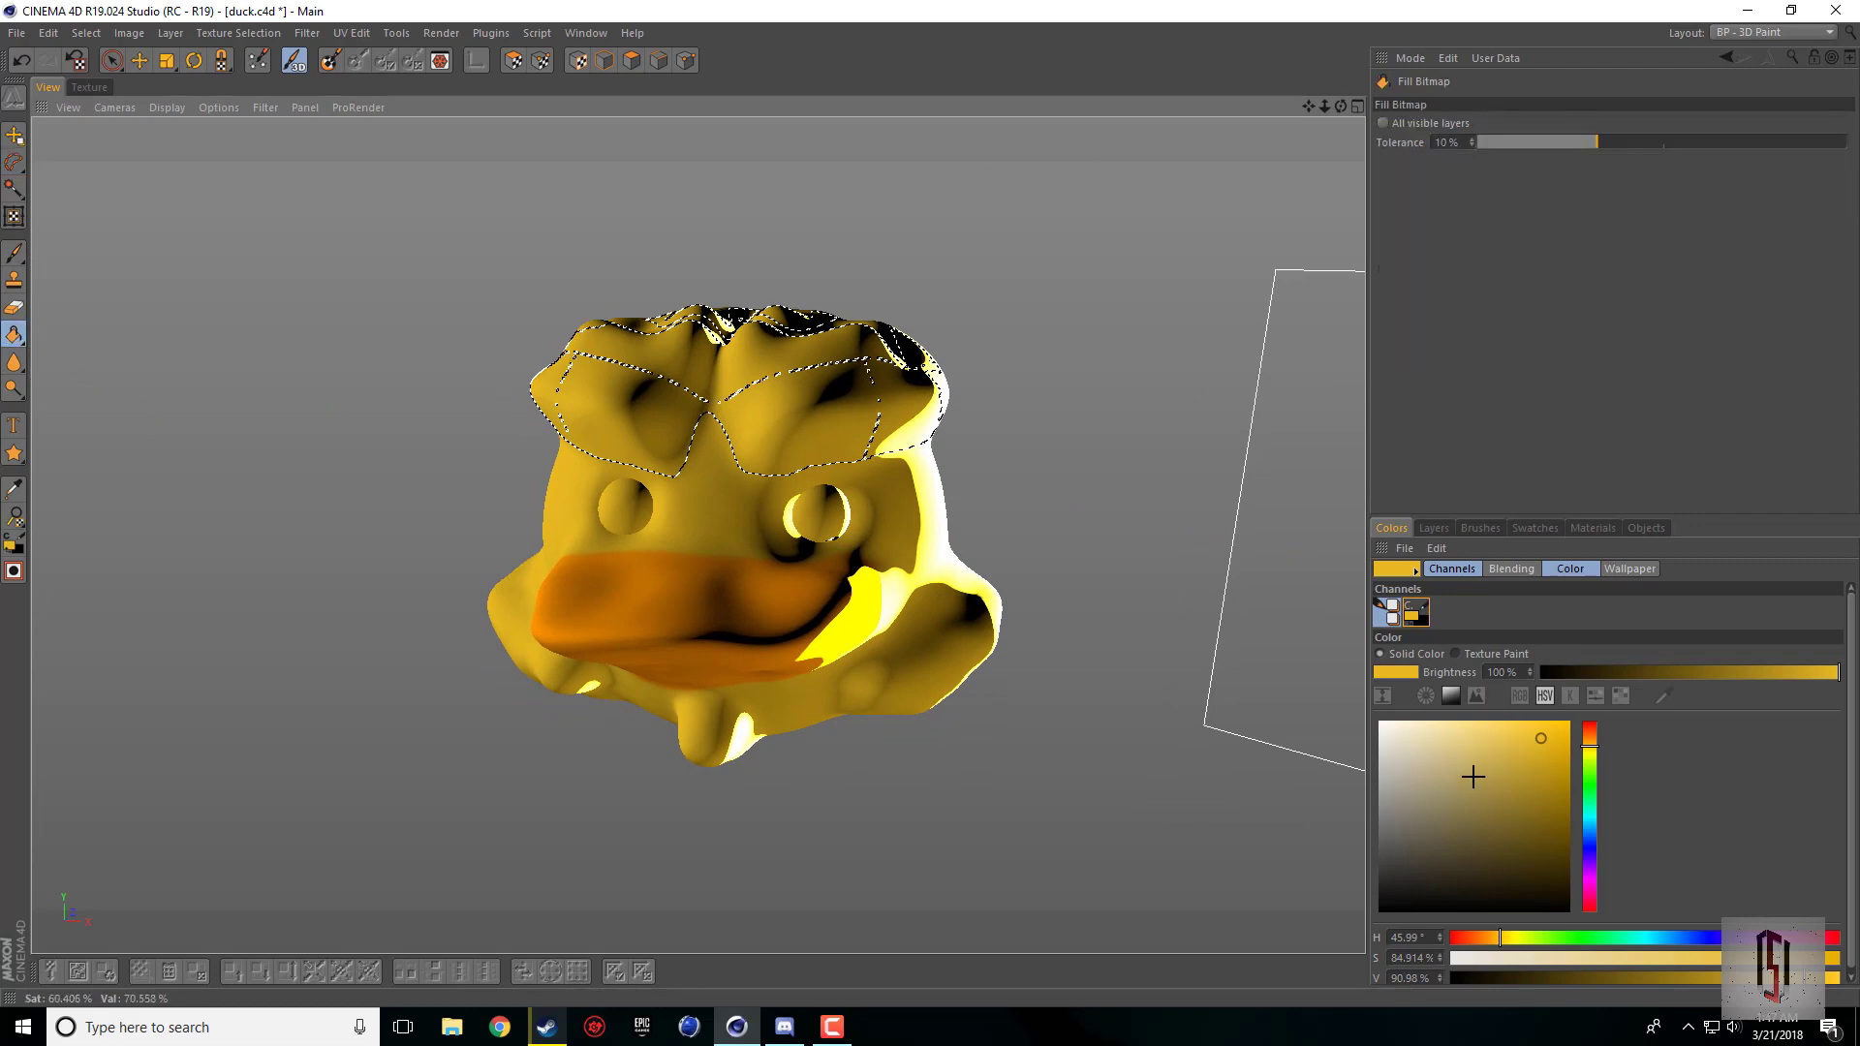
drag(1473, 777, 1363, 710)
click(791, 409)
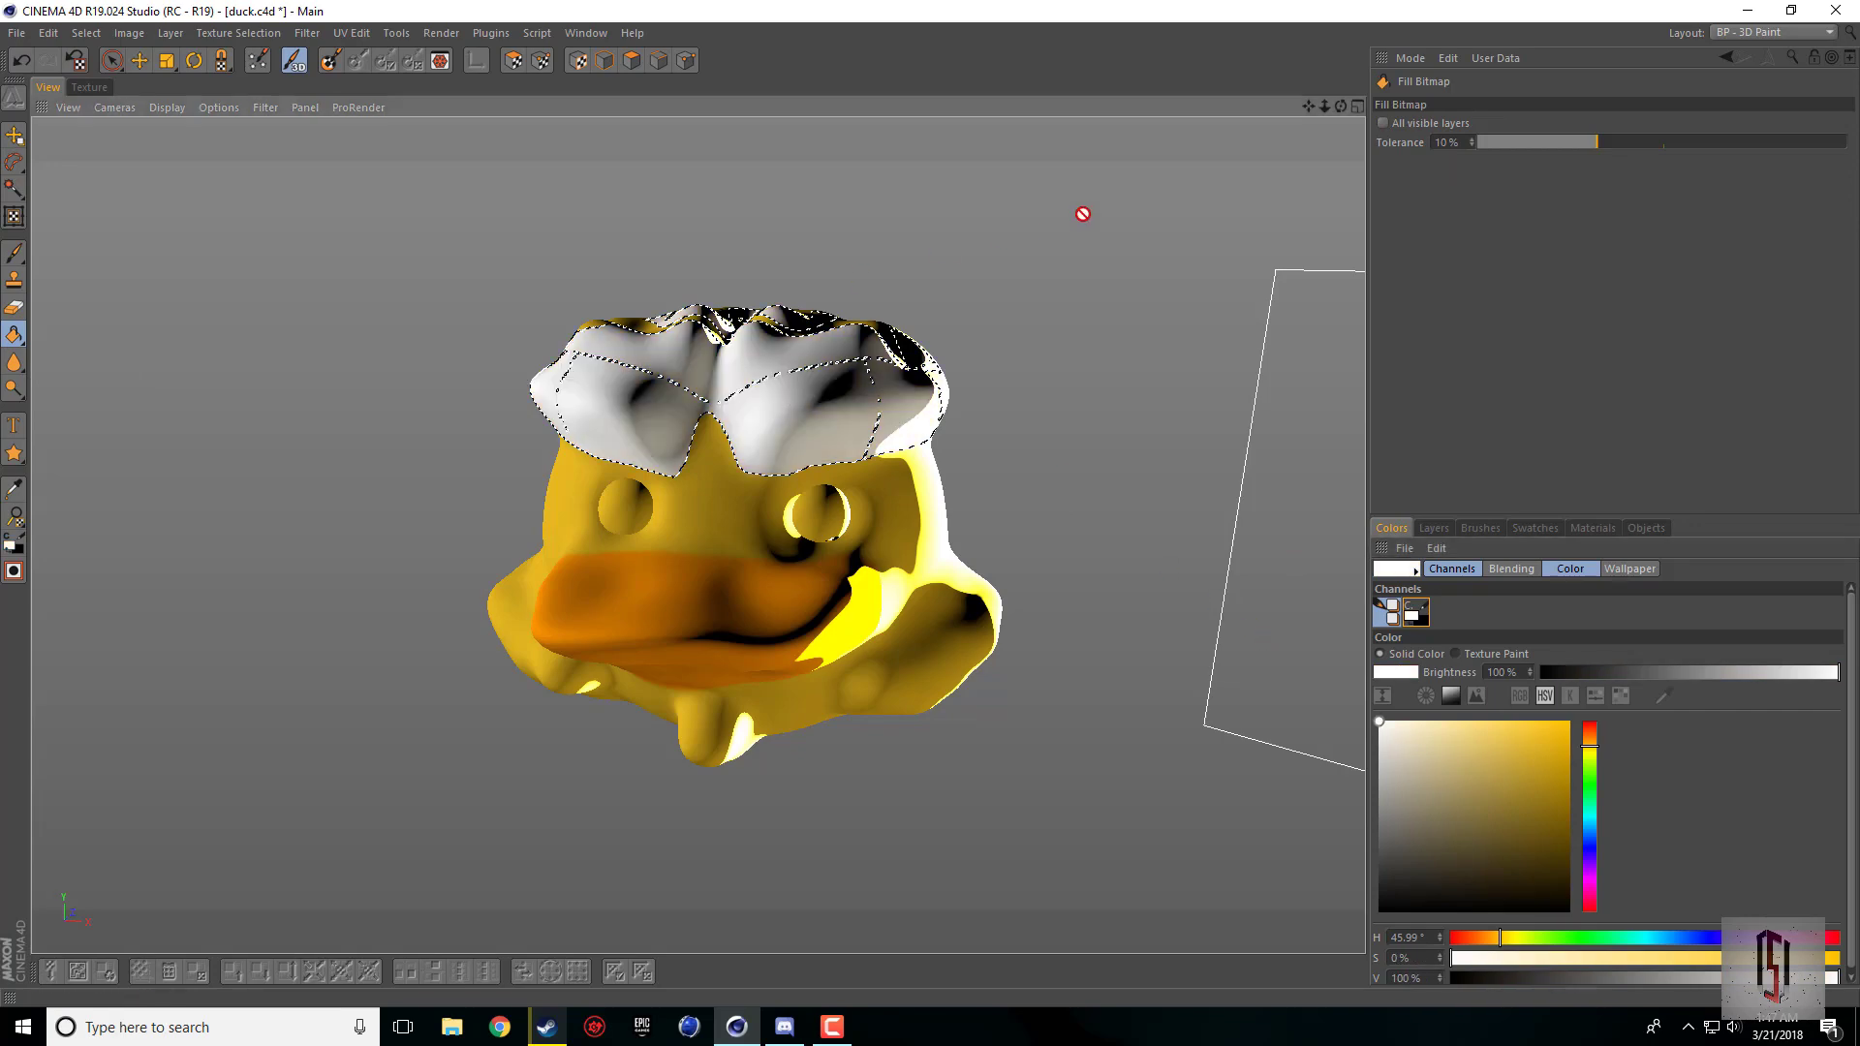
Step: Clear the lasso selection and fill the remaining yellow of the duck's head and body with white
drag(1340, 106, 1366, 184)
drag(841, 19, 846, 123)
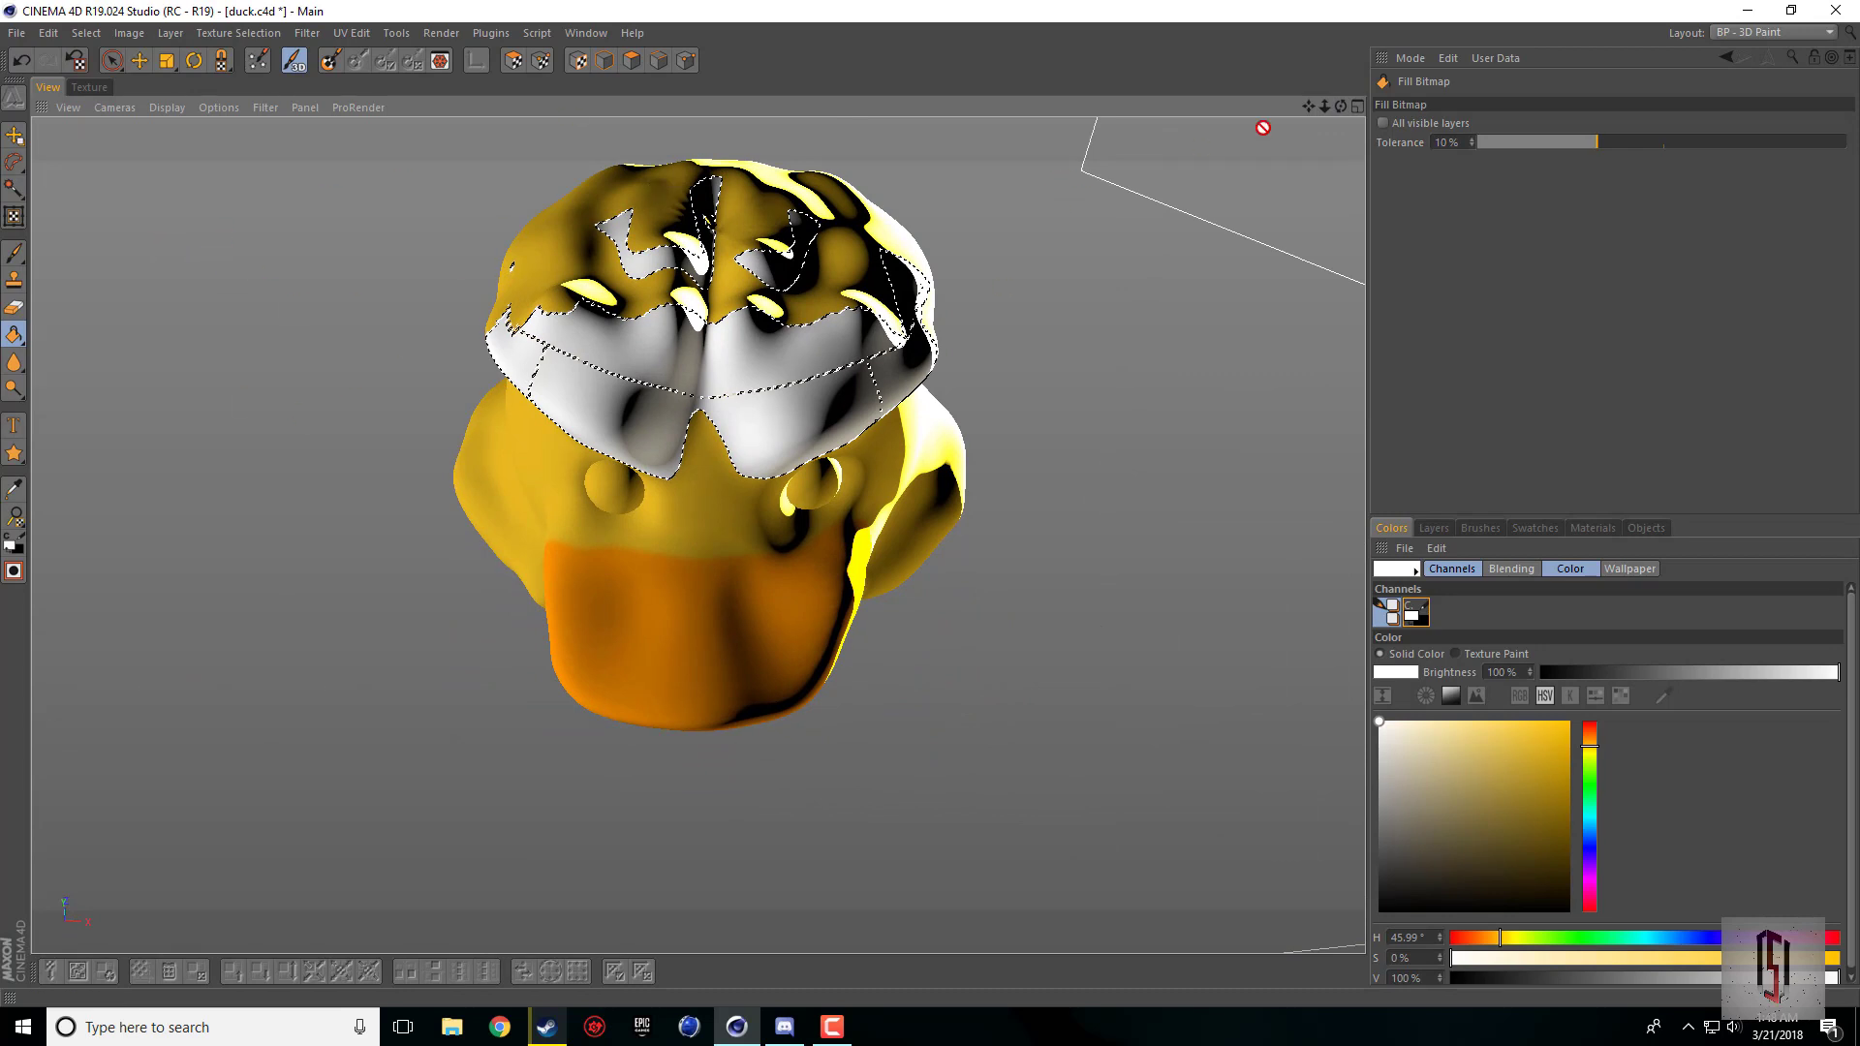
drag(1339, 107, 1338, 20)
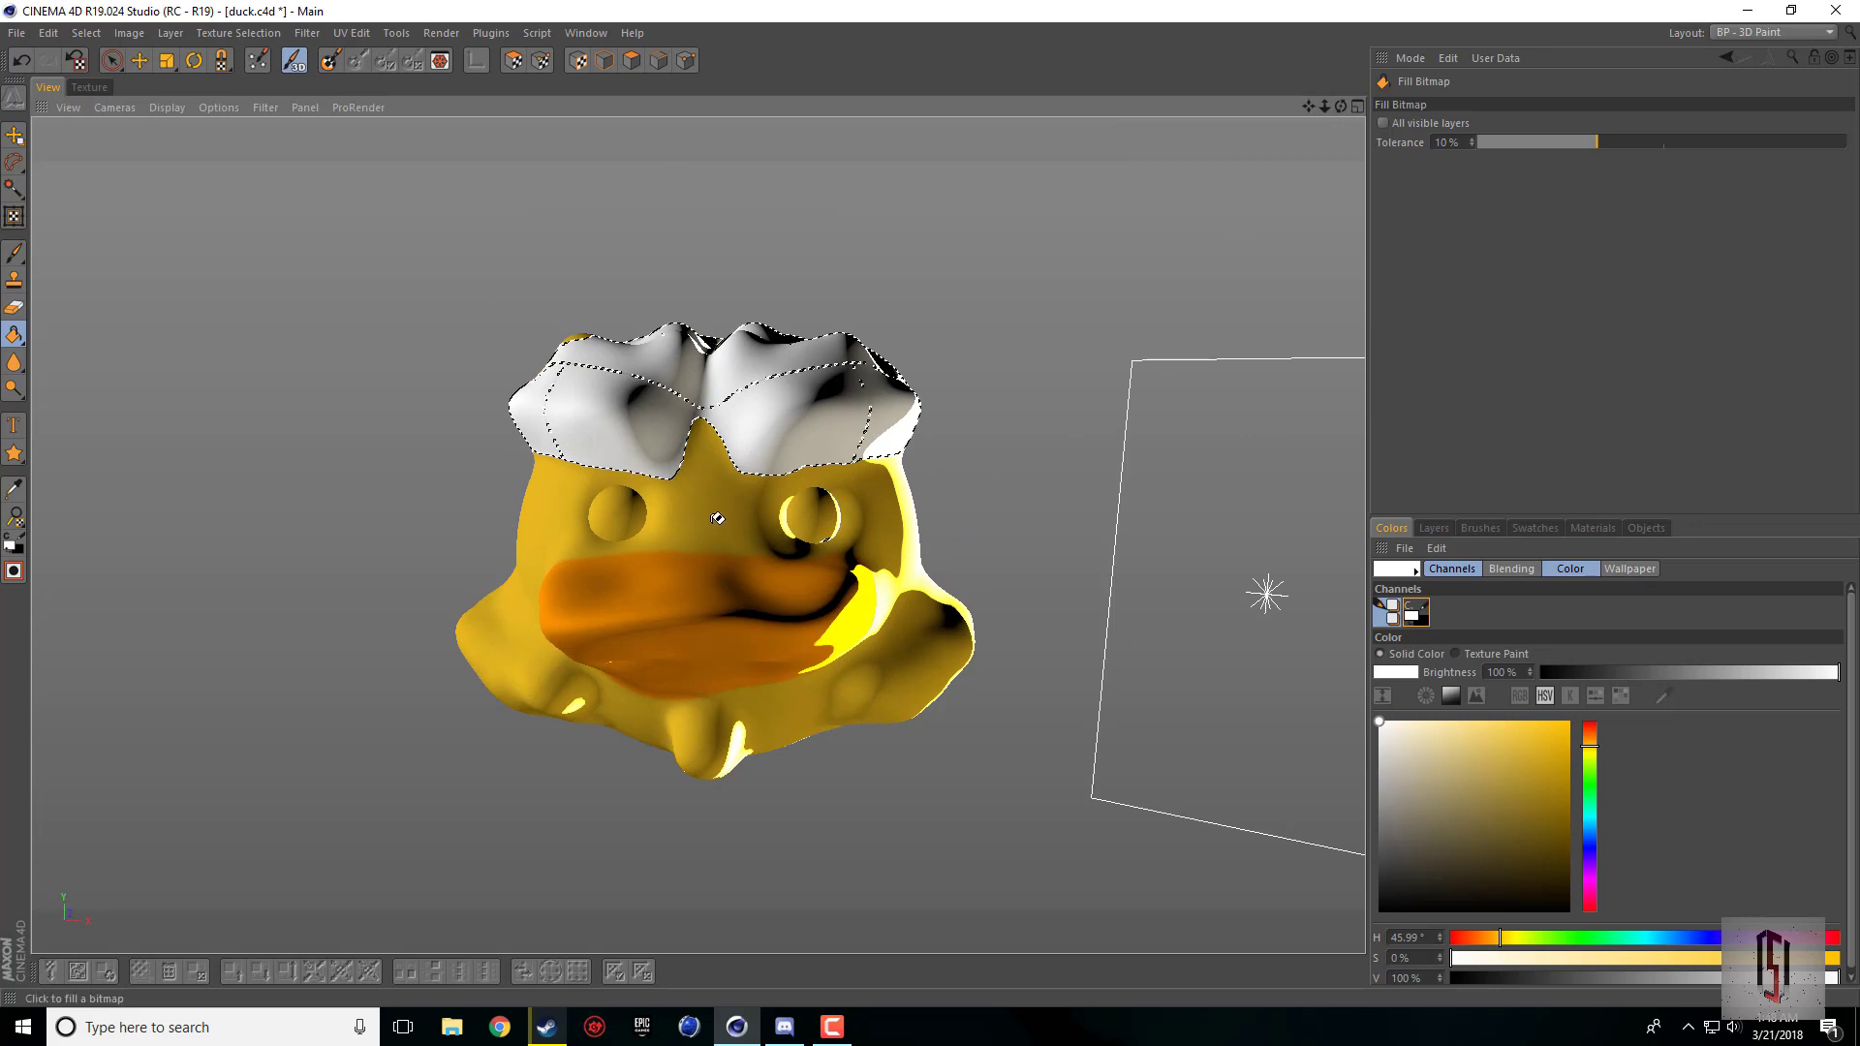
drag(1341, 107, 1340, 147)
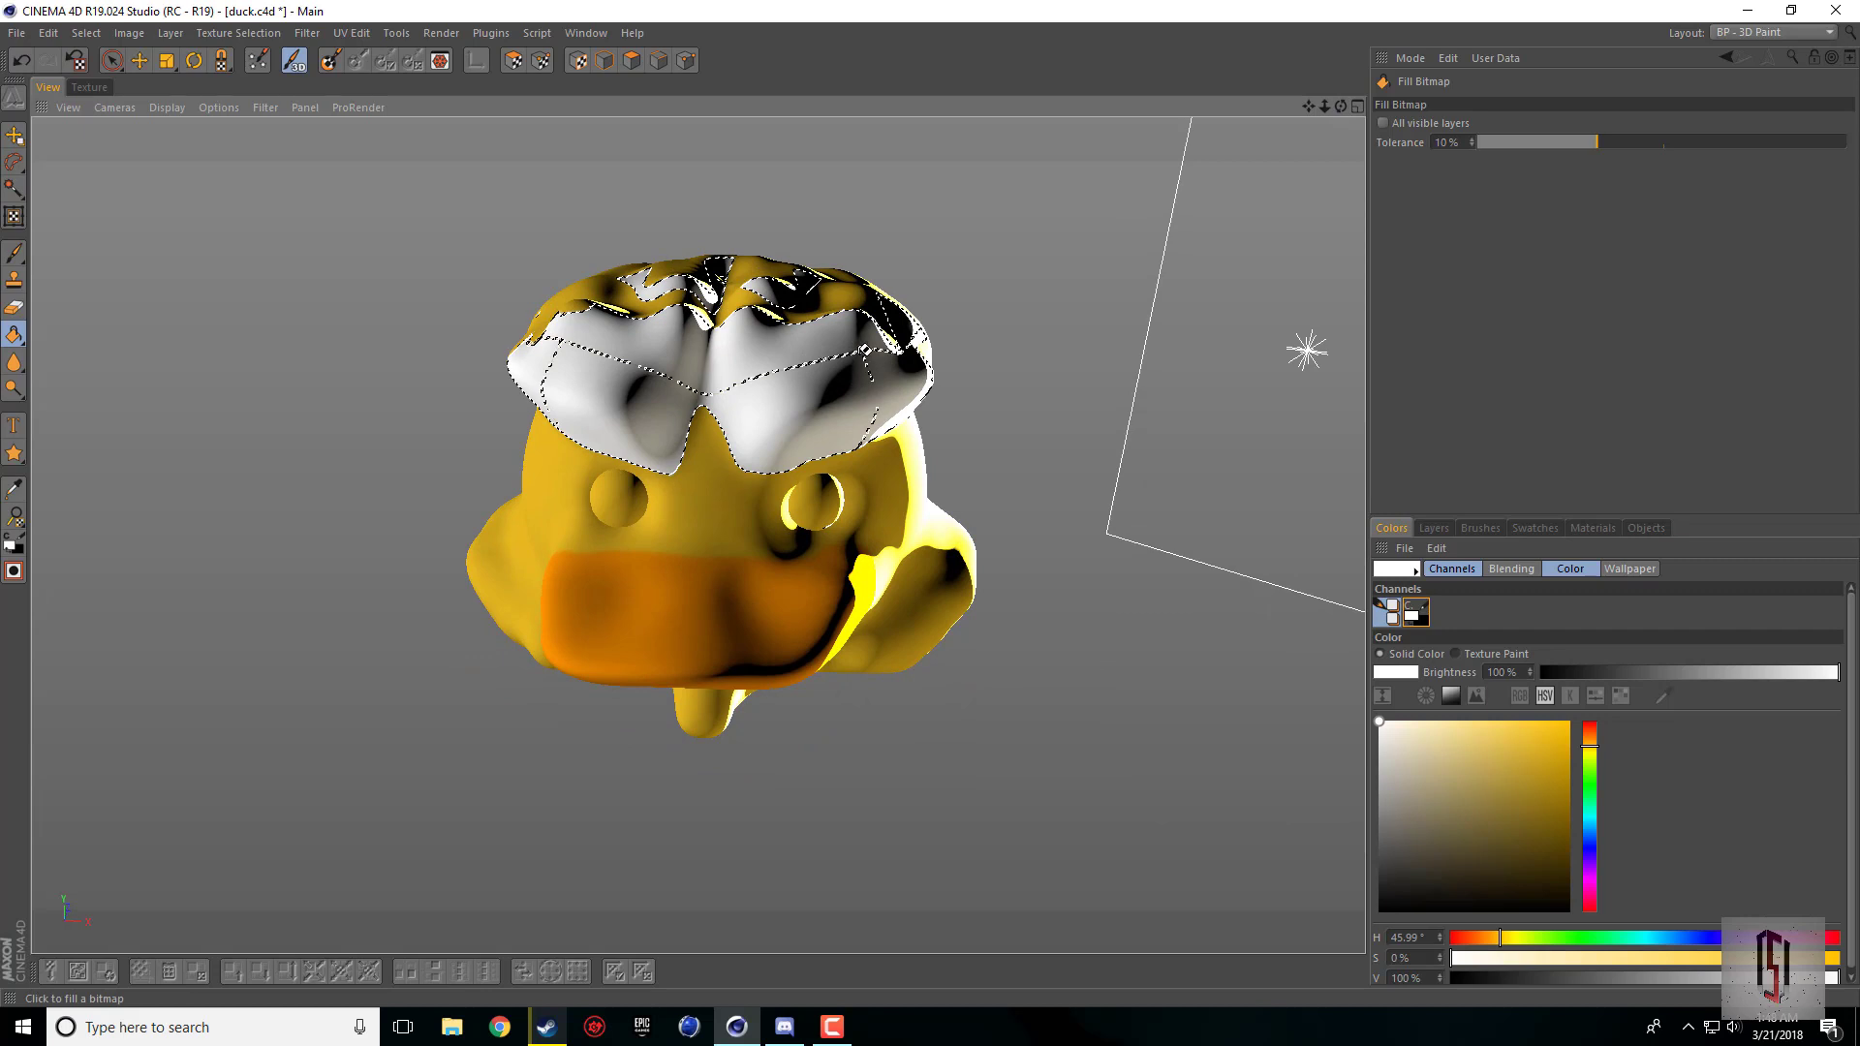
click(14, 162)
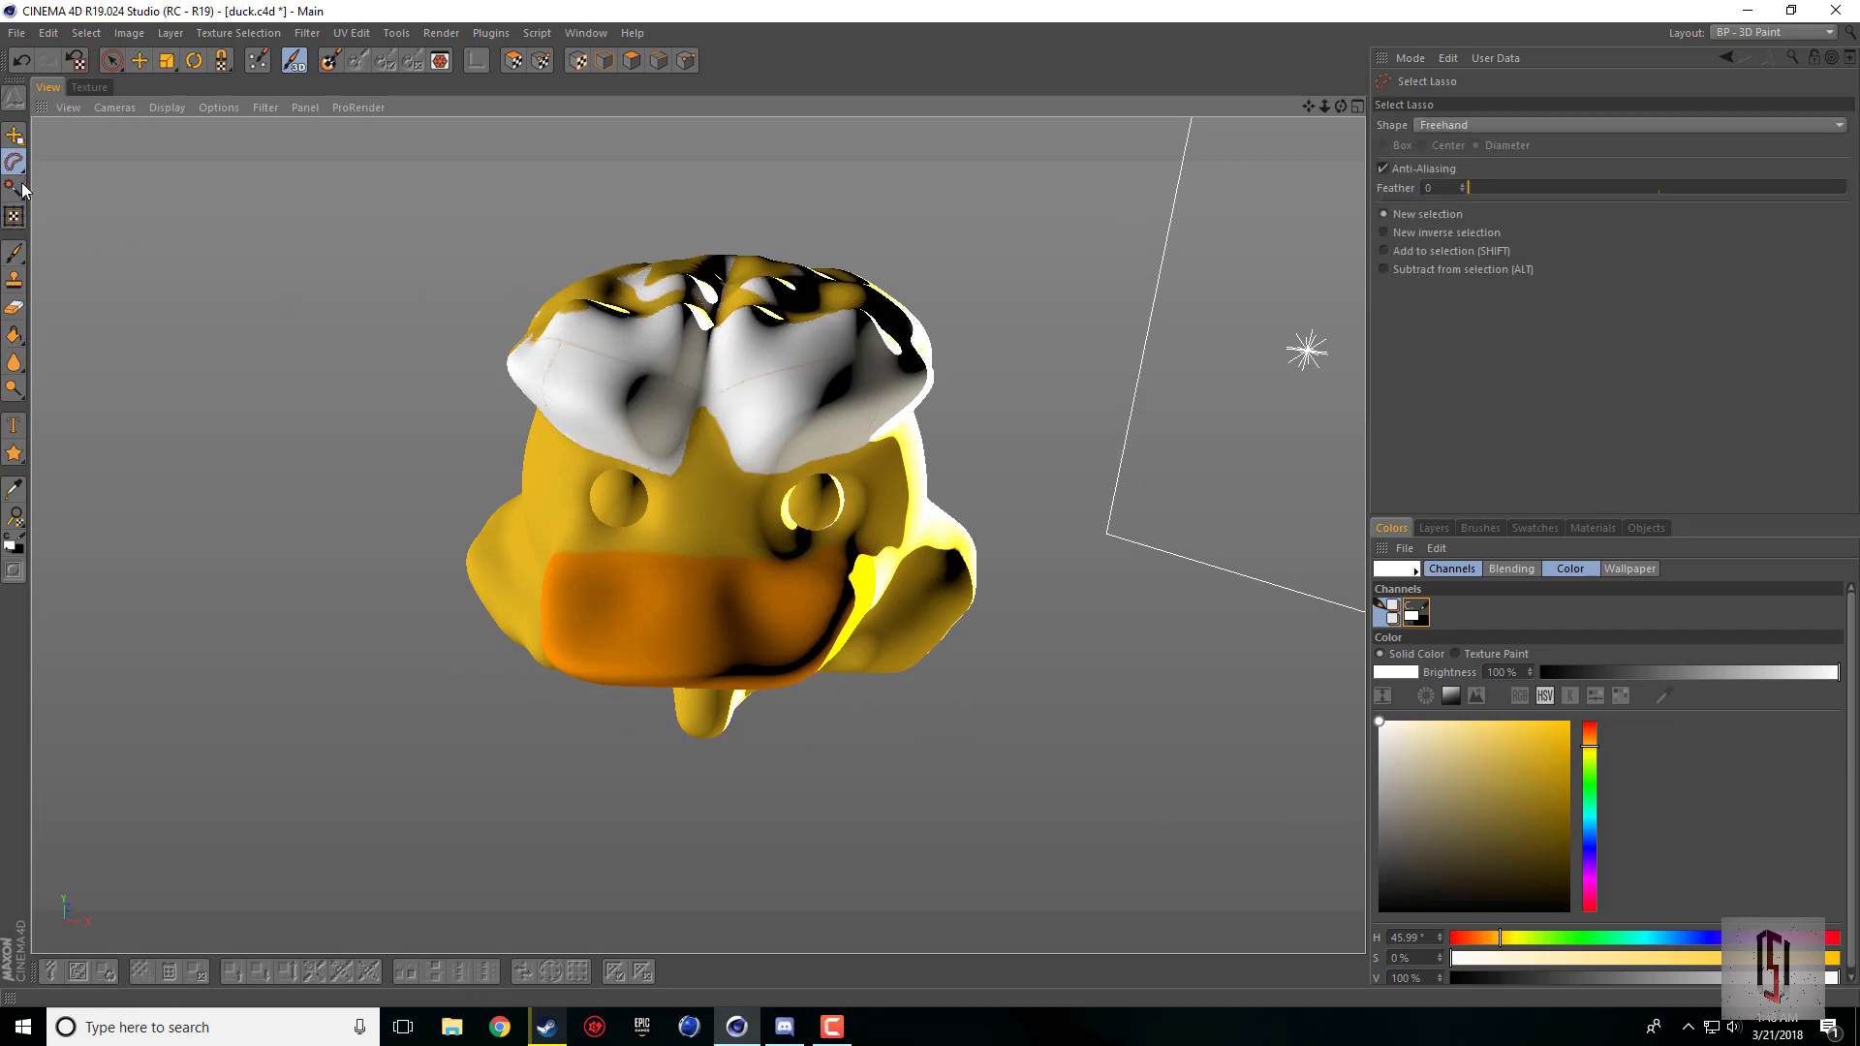
click(20, 333)
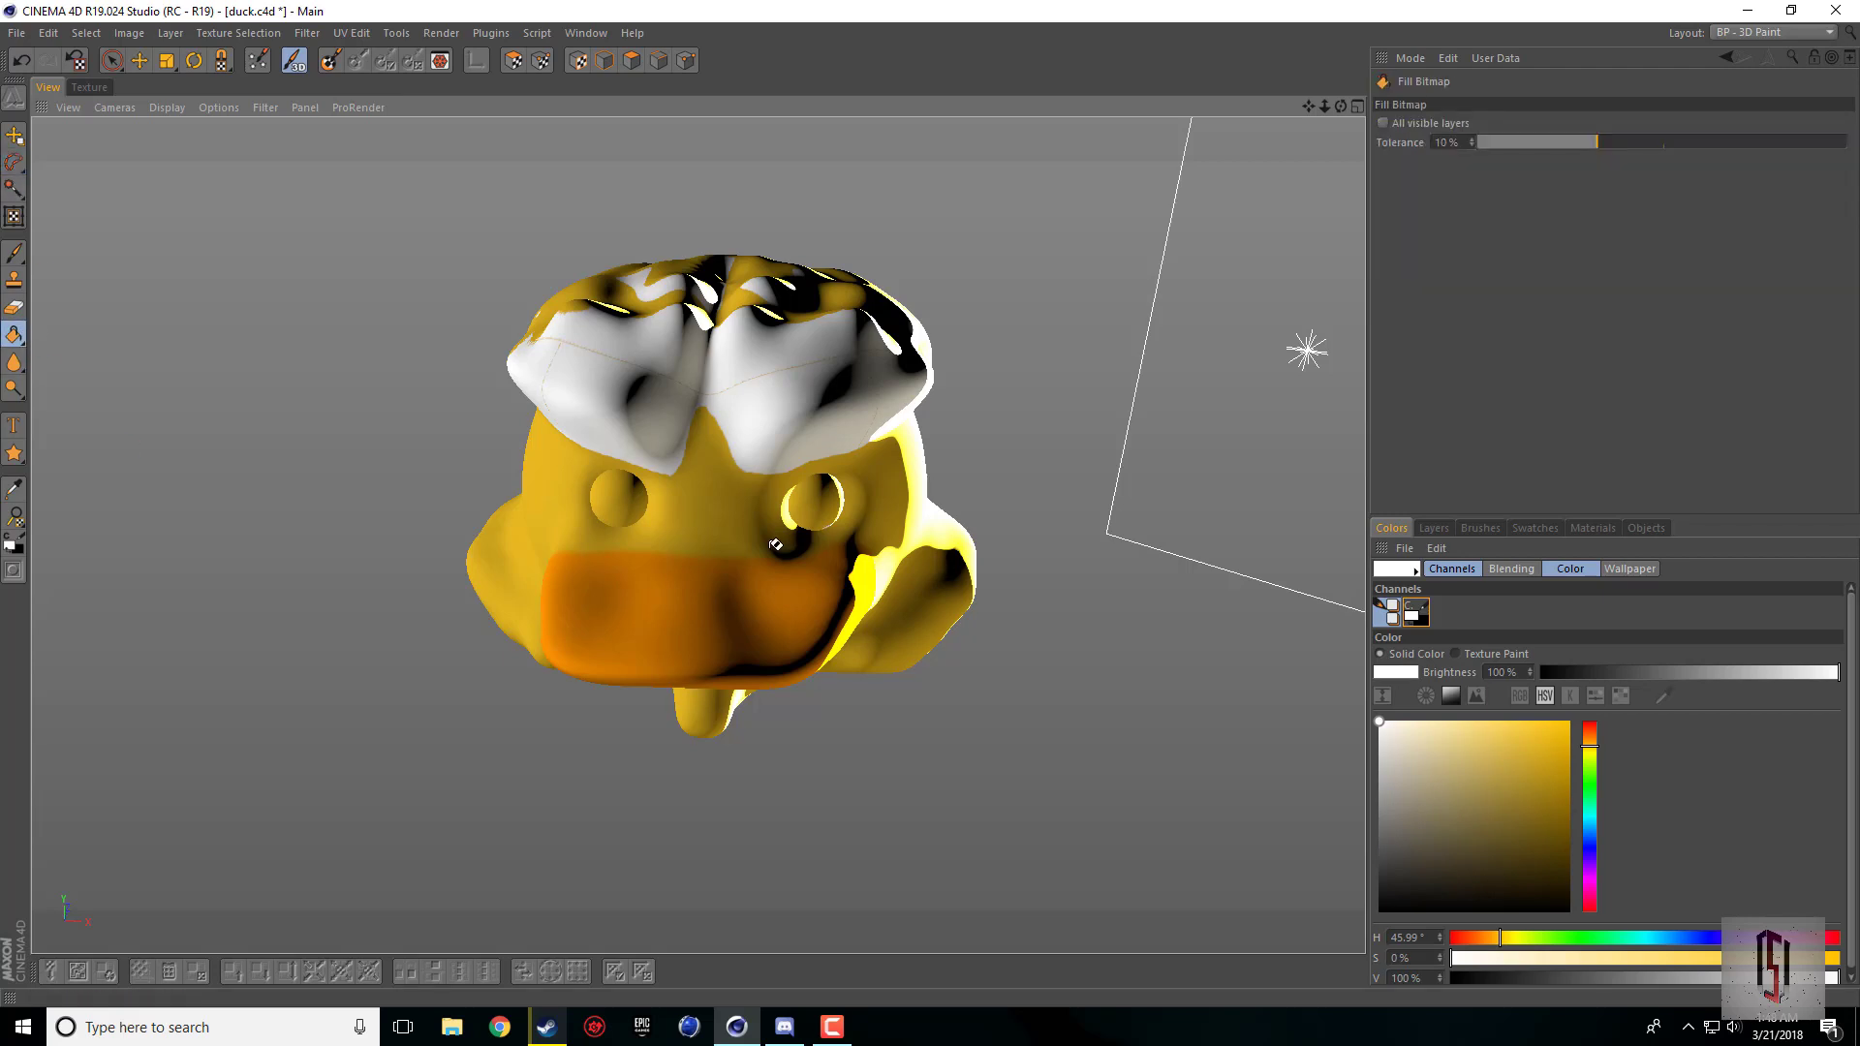
mouse_move(1340, 107)
mouse_down()
mouse_move(1341, 63)
mouse_move(1288, 108)
mouse_move(1416, 153)
mouse_move(1385, 163)
mouse_up()
click(780, 528)
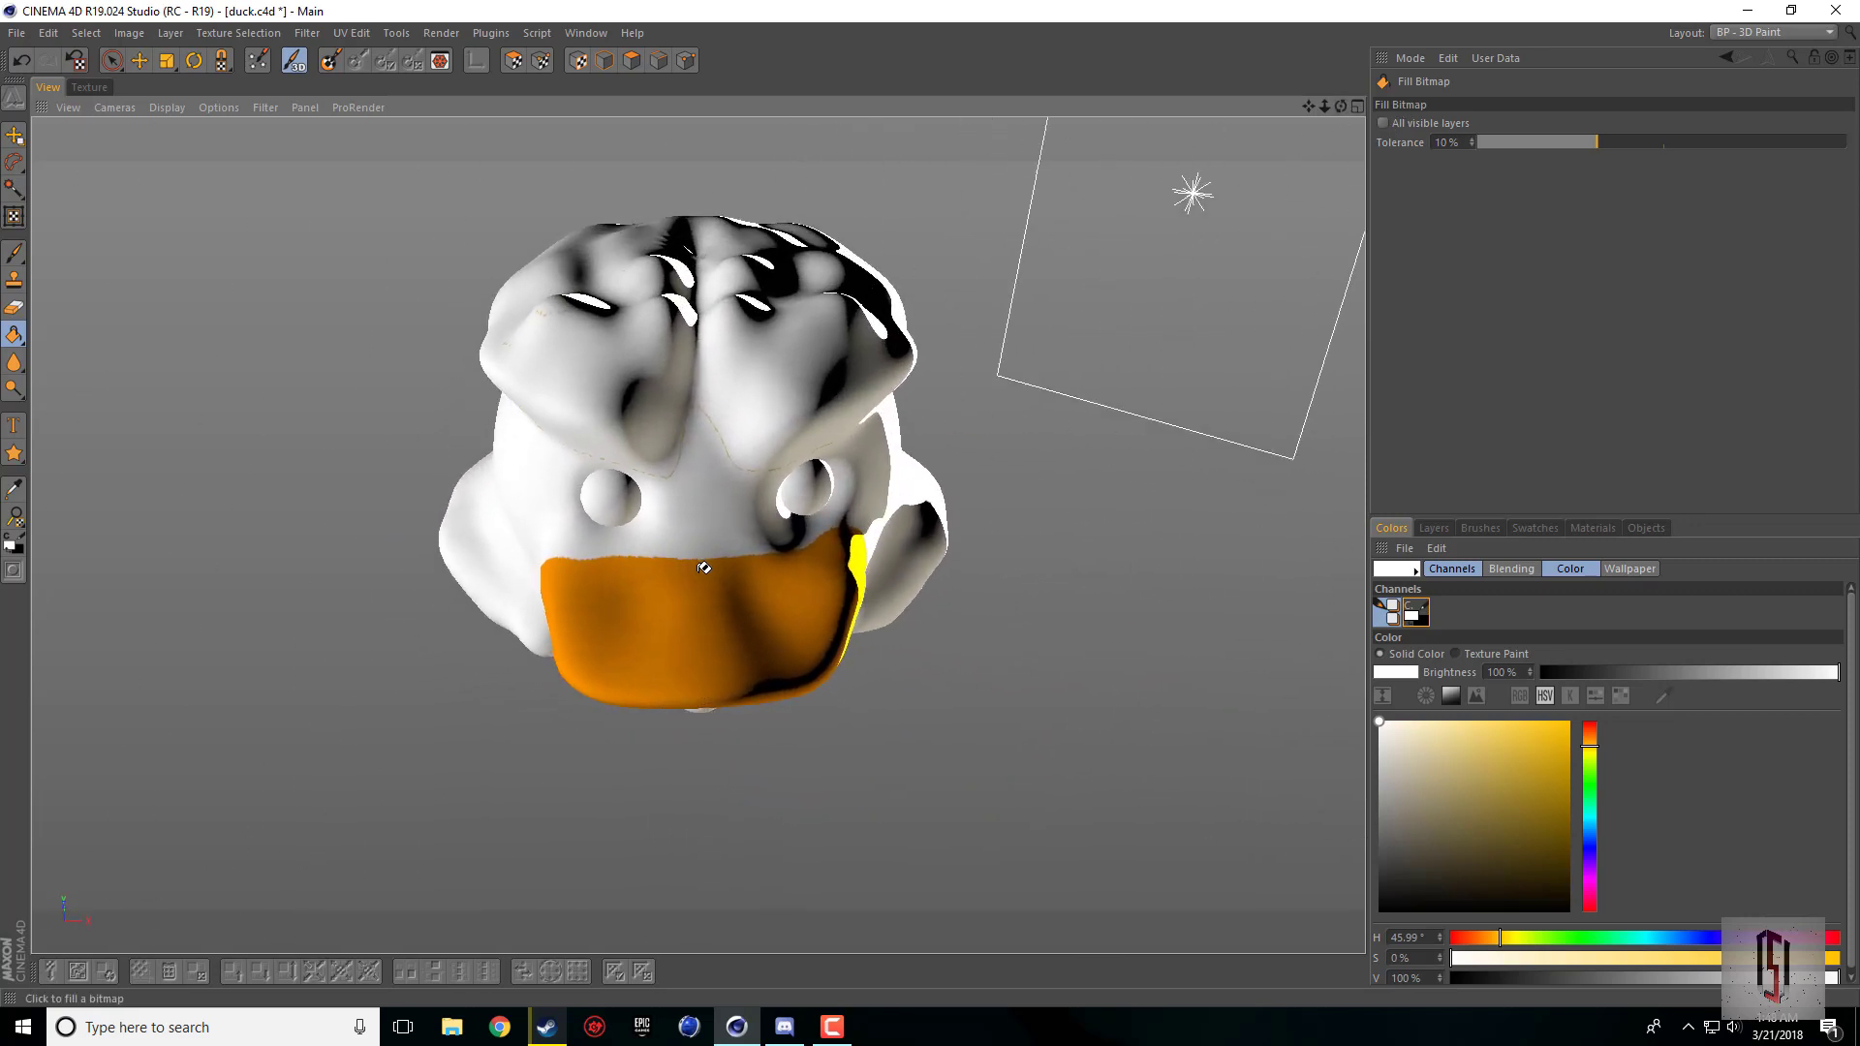
Step: Set the Brush tool's hardness to 10% and its size to 7
scroll(703, 568, up, 6)
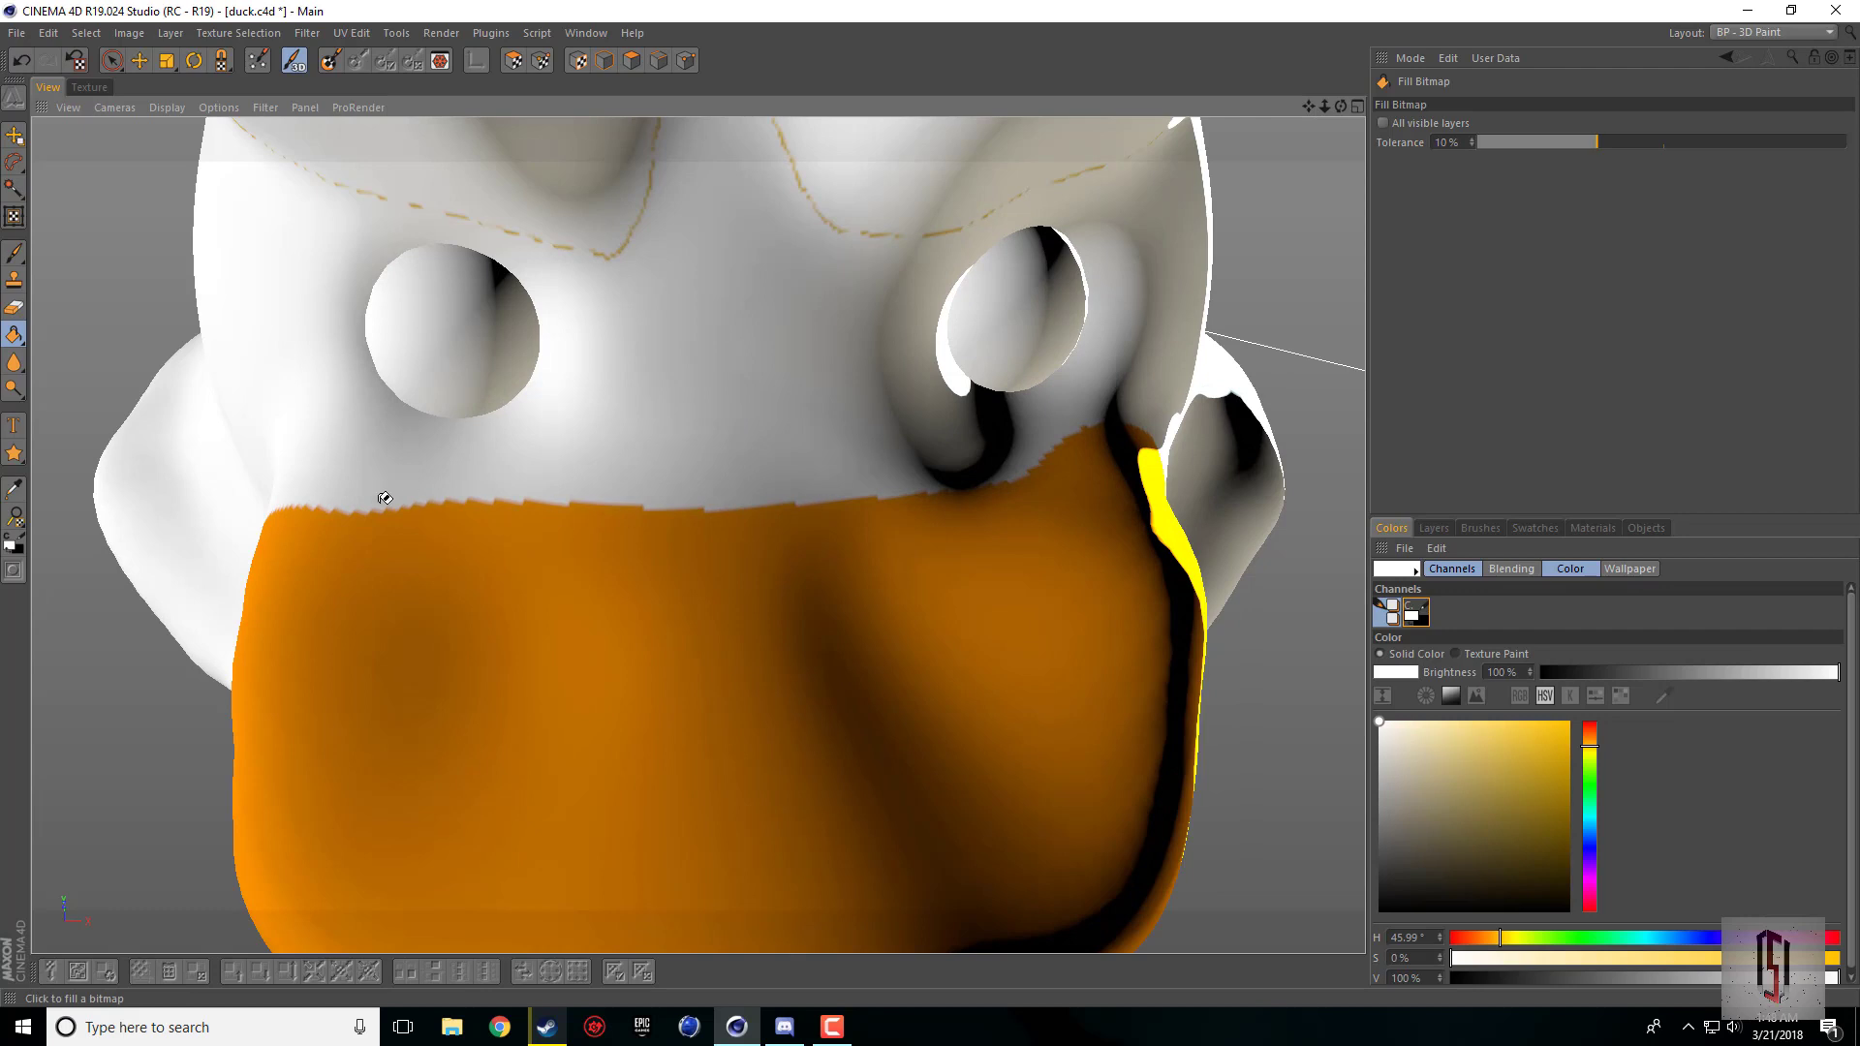
click(13, 251)
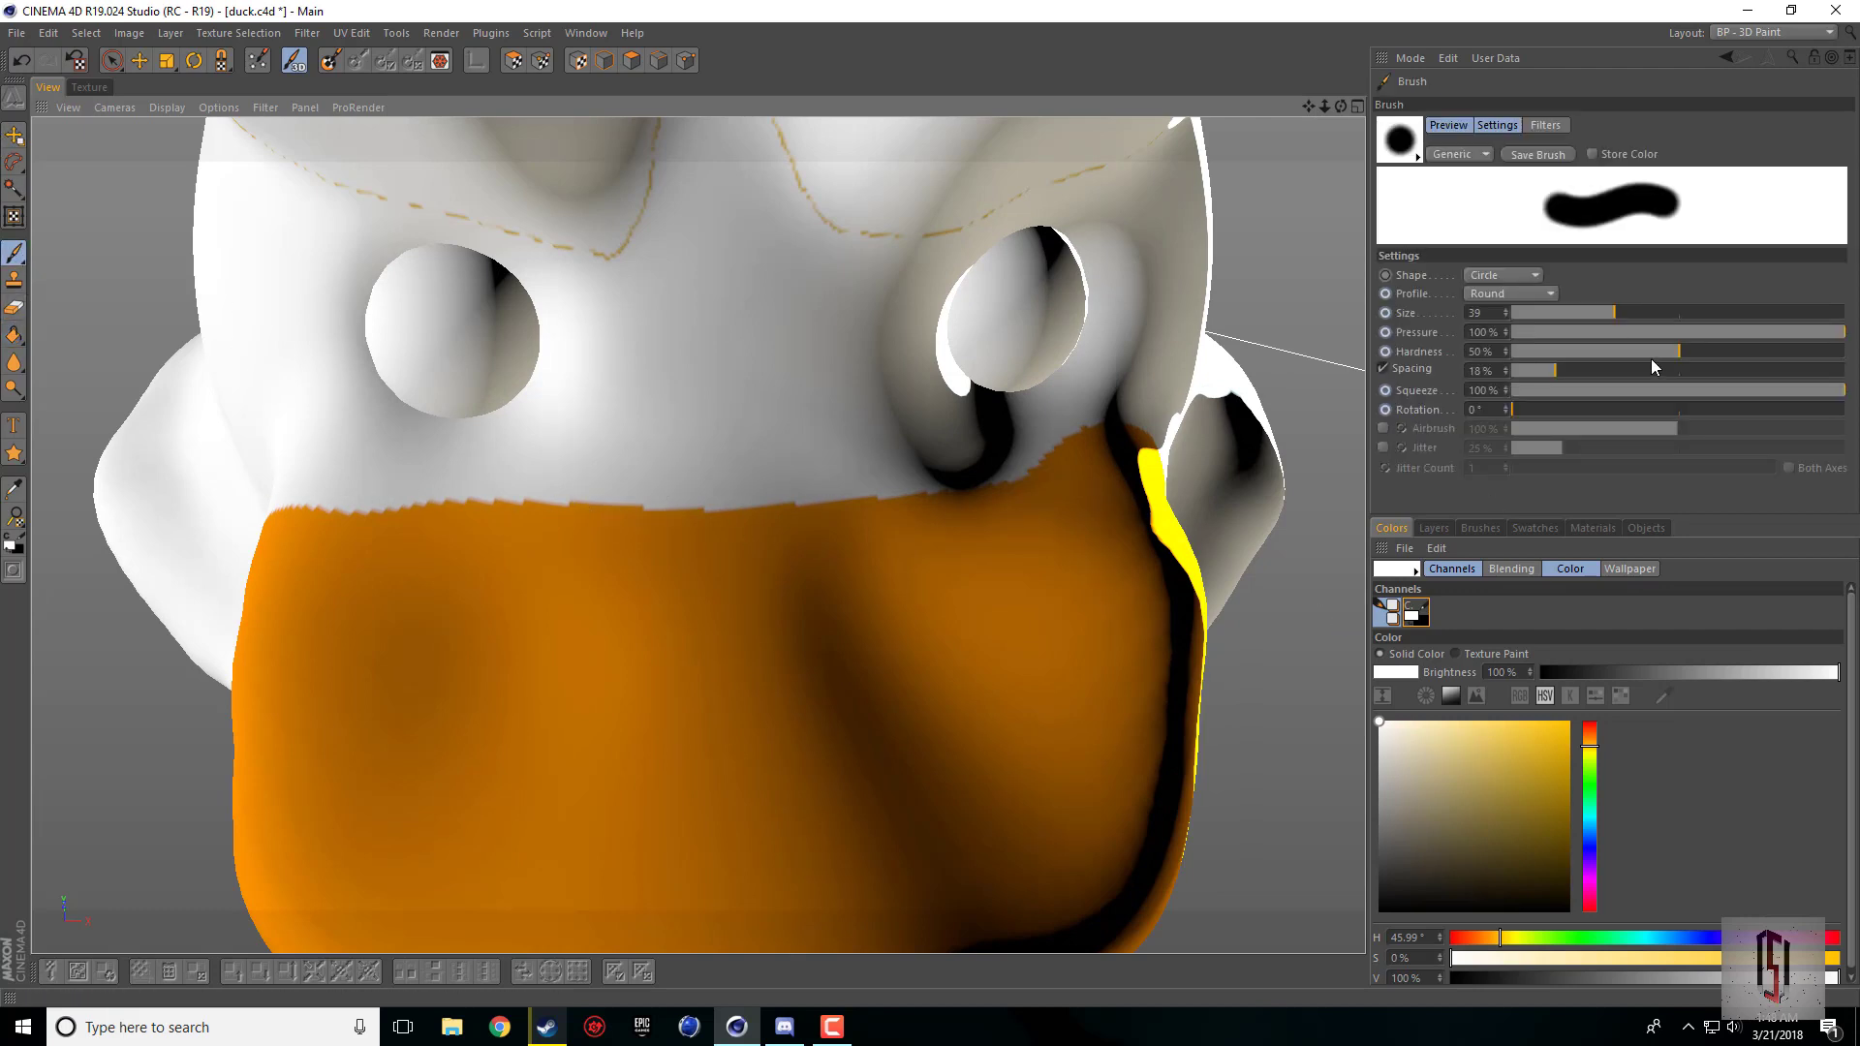
drag(1671, 359, 1531, 346)
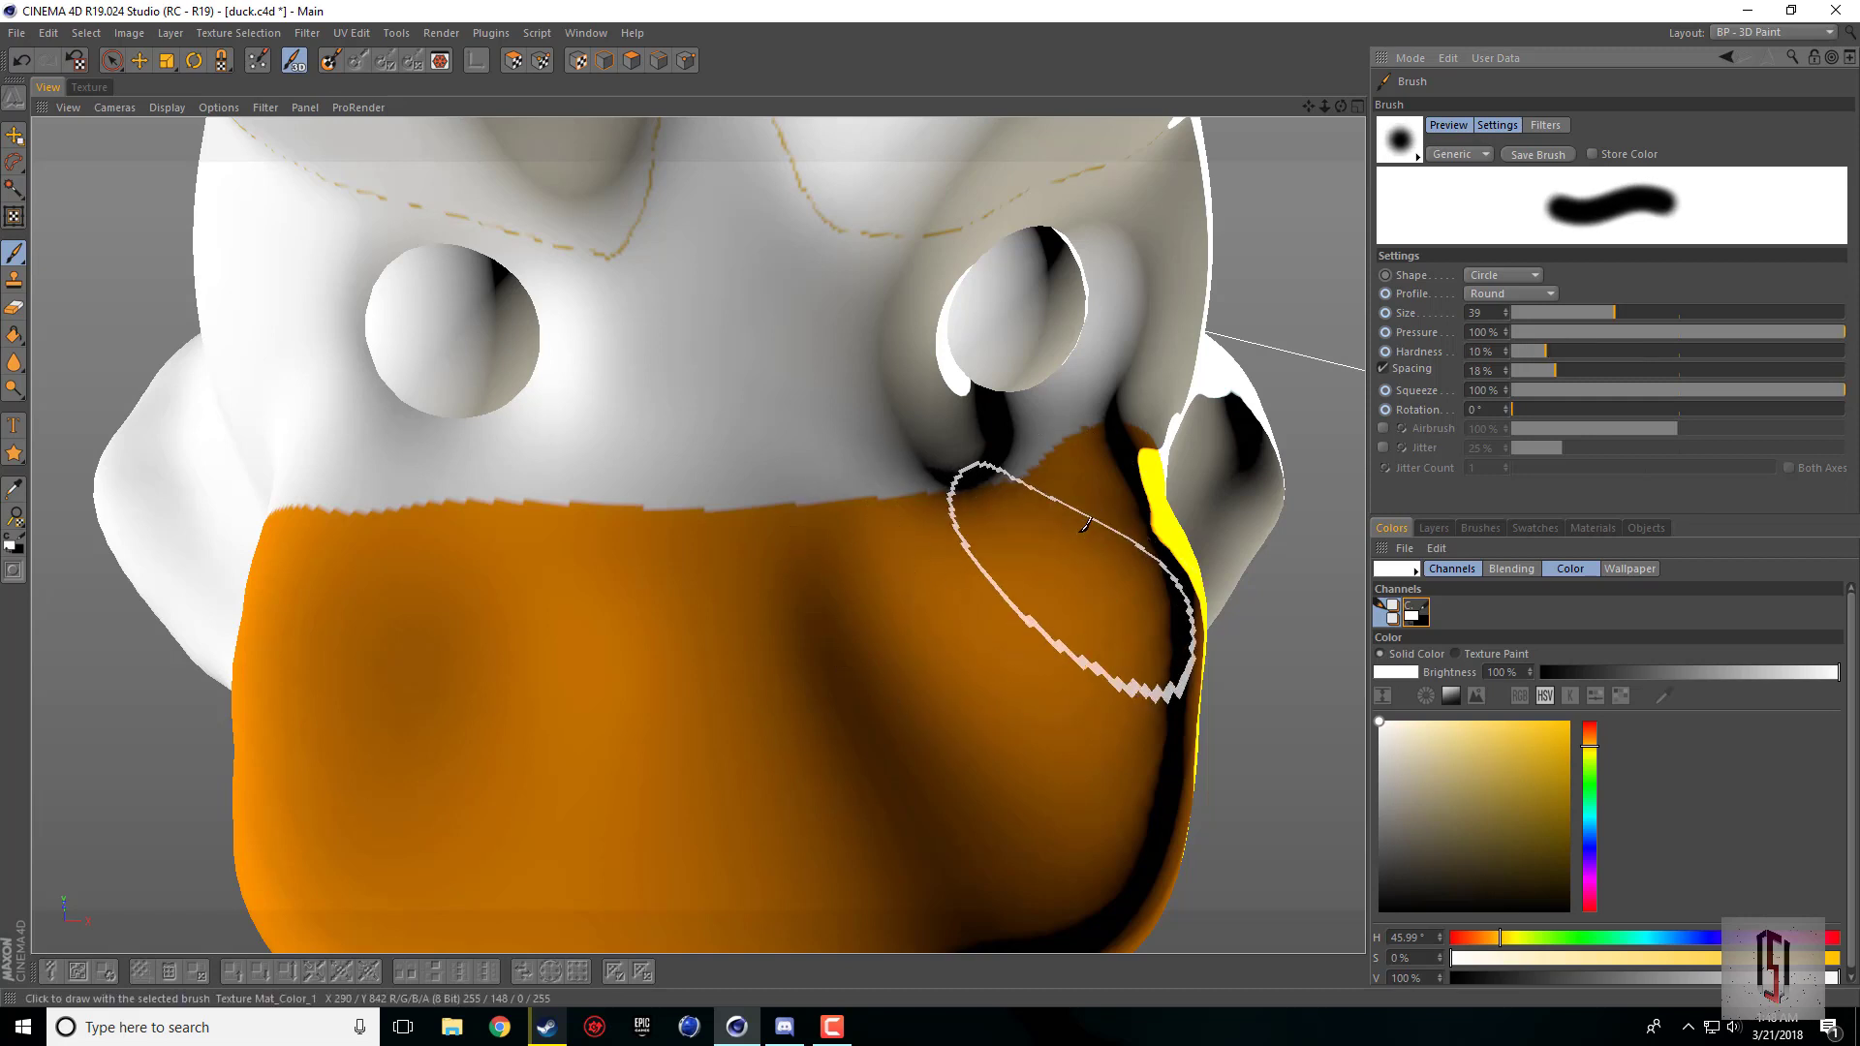
click(1586, 312)
drag(1561, 318, 1551, 313)
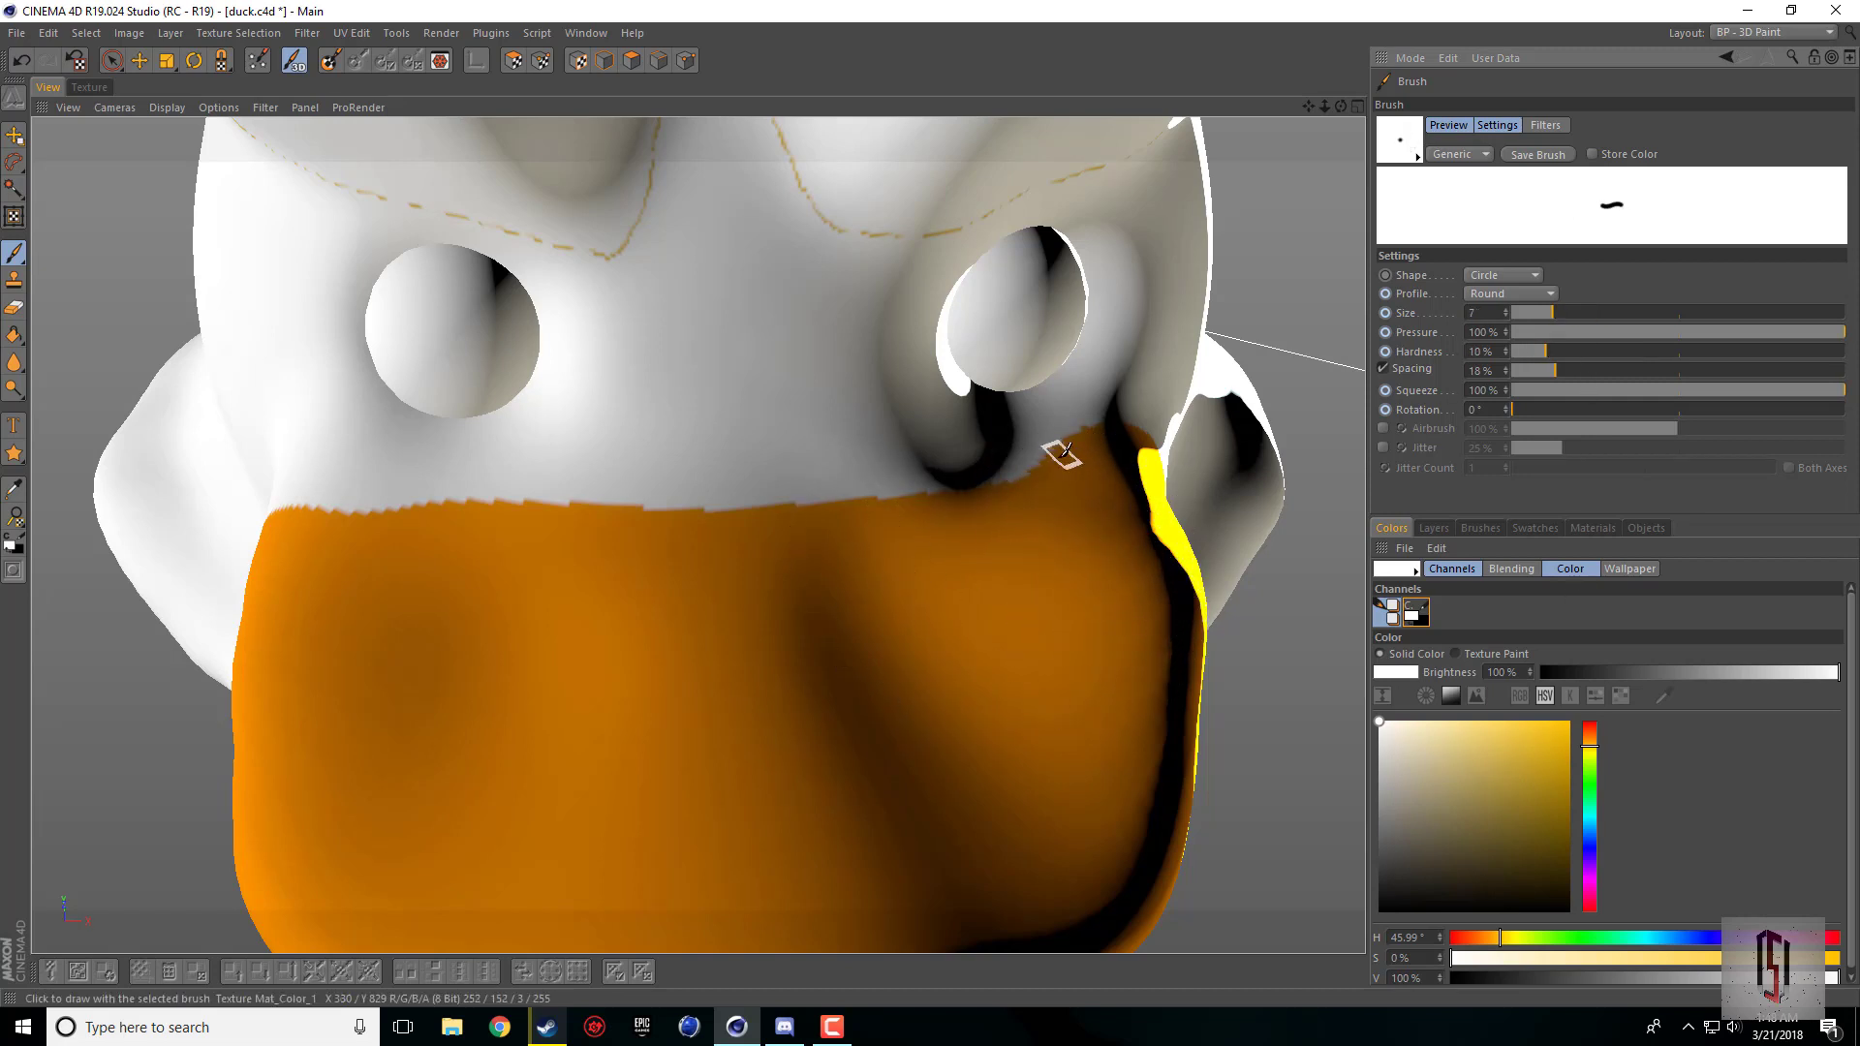
Step: Paint white along the beak's upper edge to smooth the jagged border and cover the orange bump below the far eye
drag(1003, 470, 1075, 440)
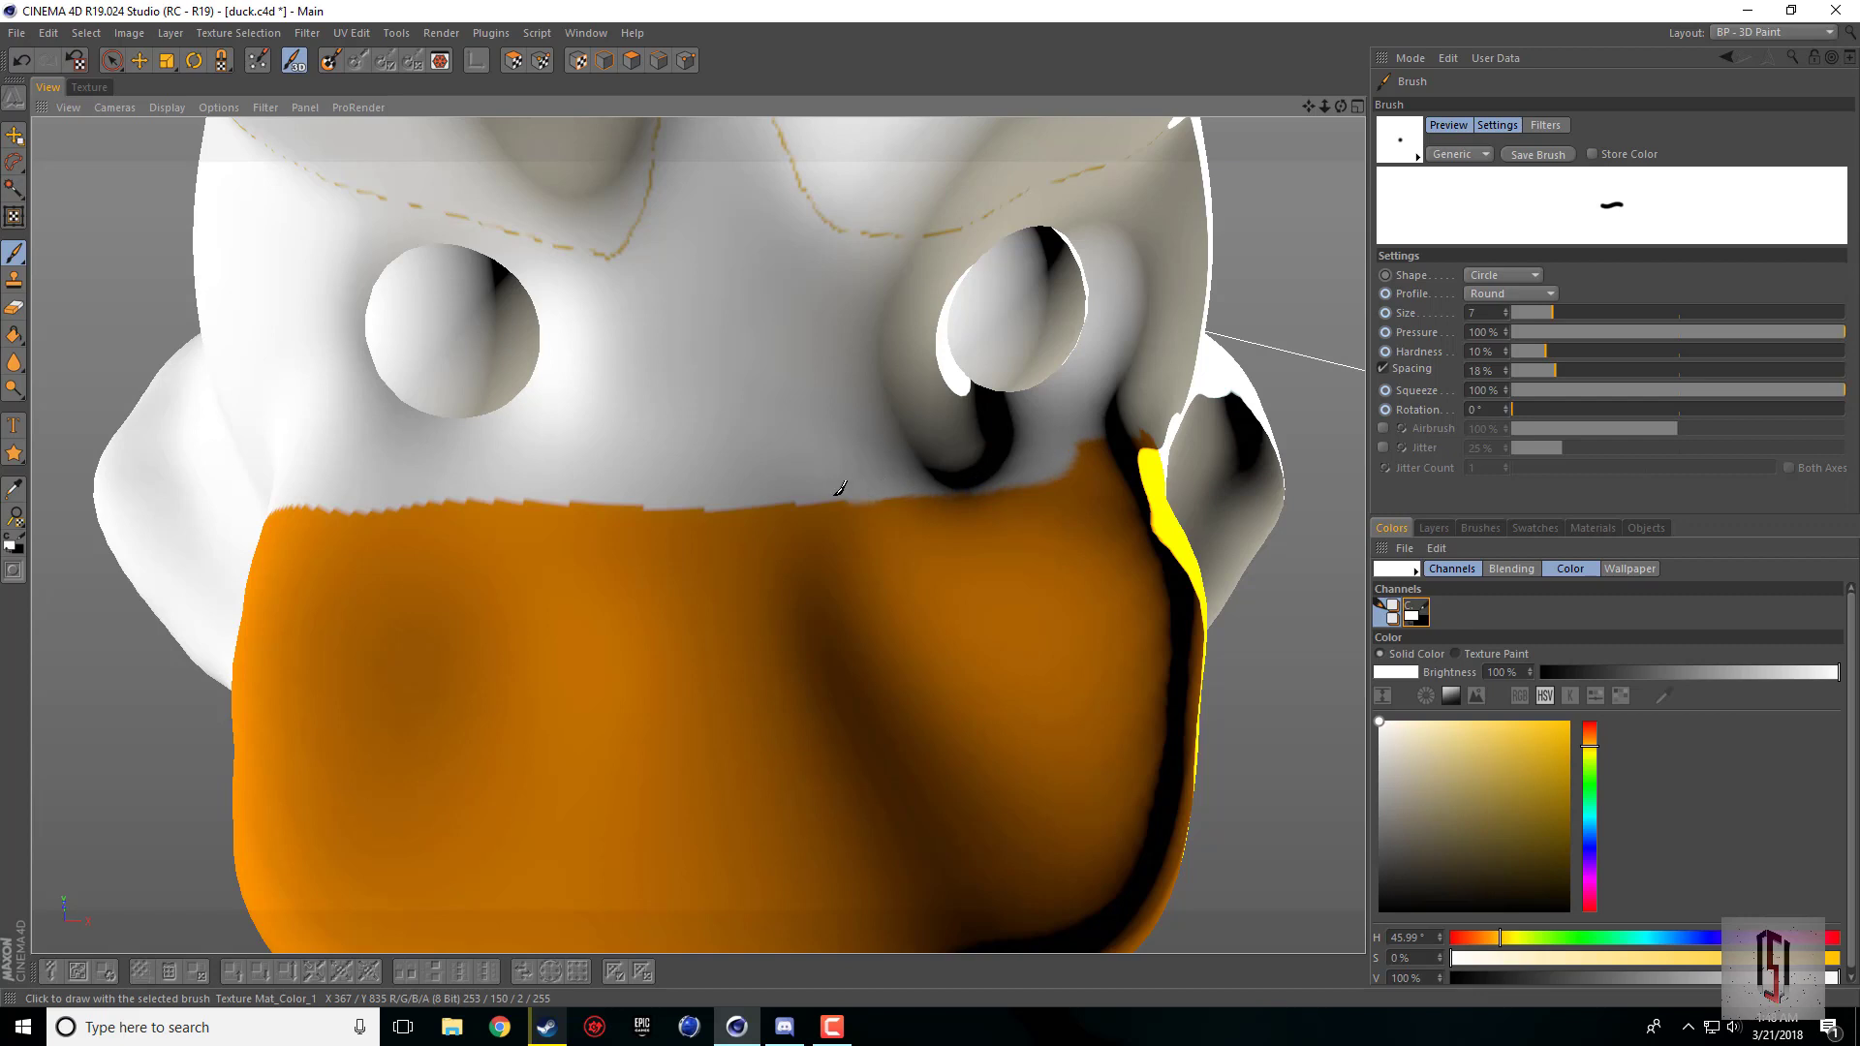
drag(653, 496, 208, 507)
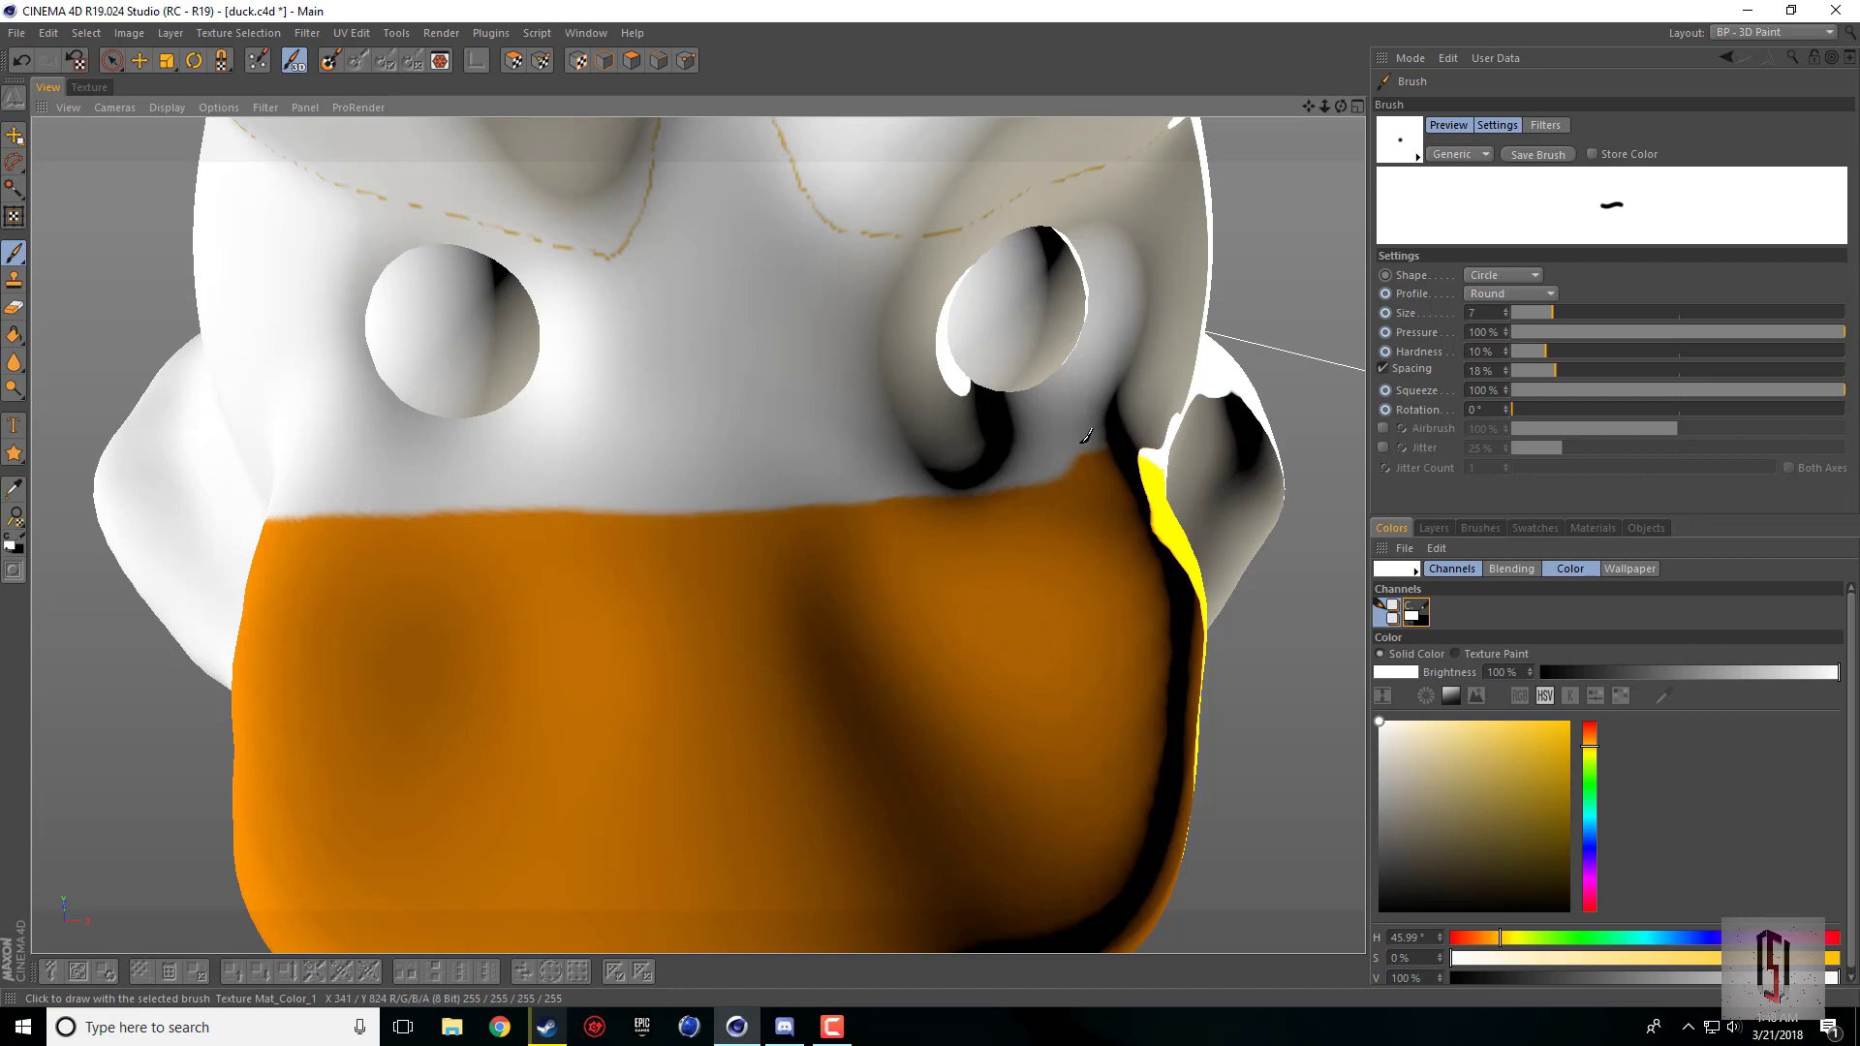
drag(1073, 450, 1181, 462)
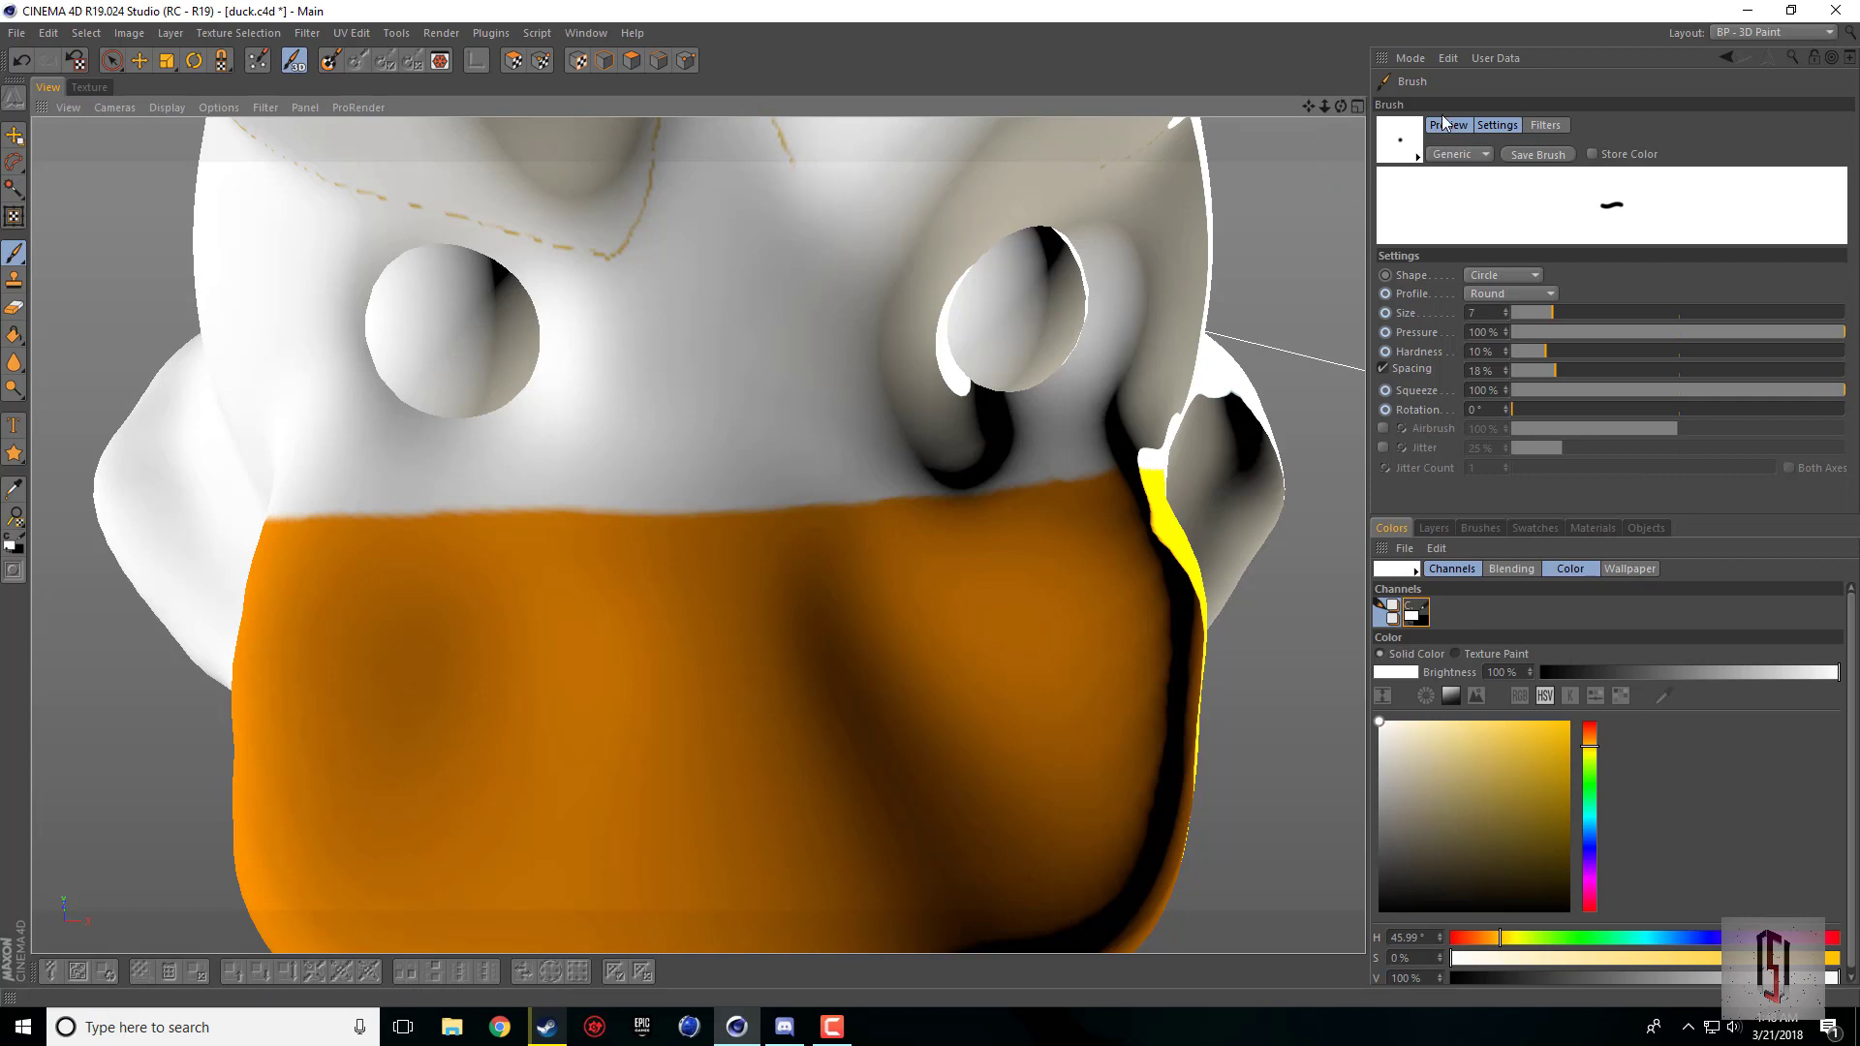
Step: Set the brush size to 26 and paint white over the leftover yellow outline around the tuft
scroll(1110, 240, down, 3)
drag(1309, 107, 1288, 228)
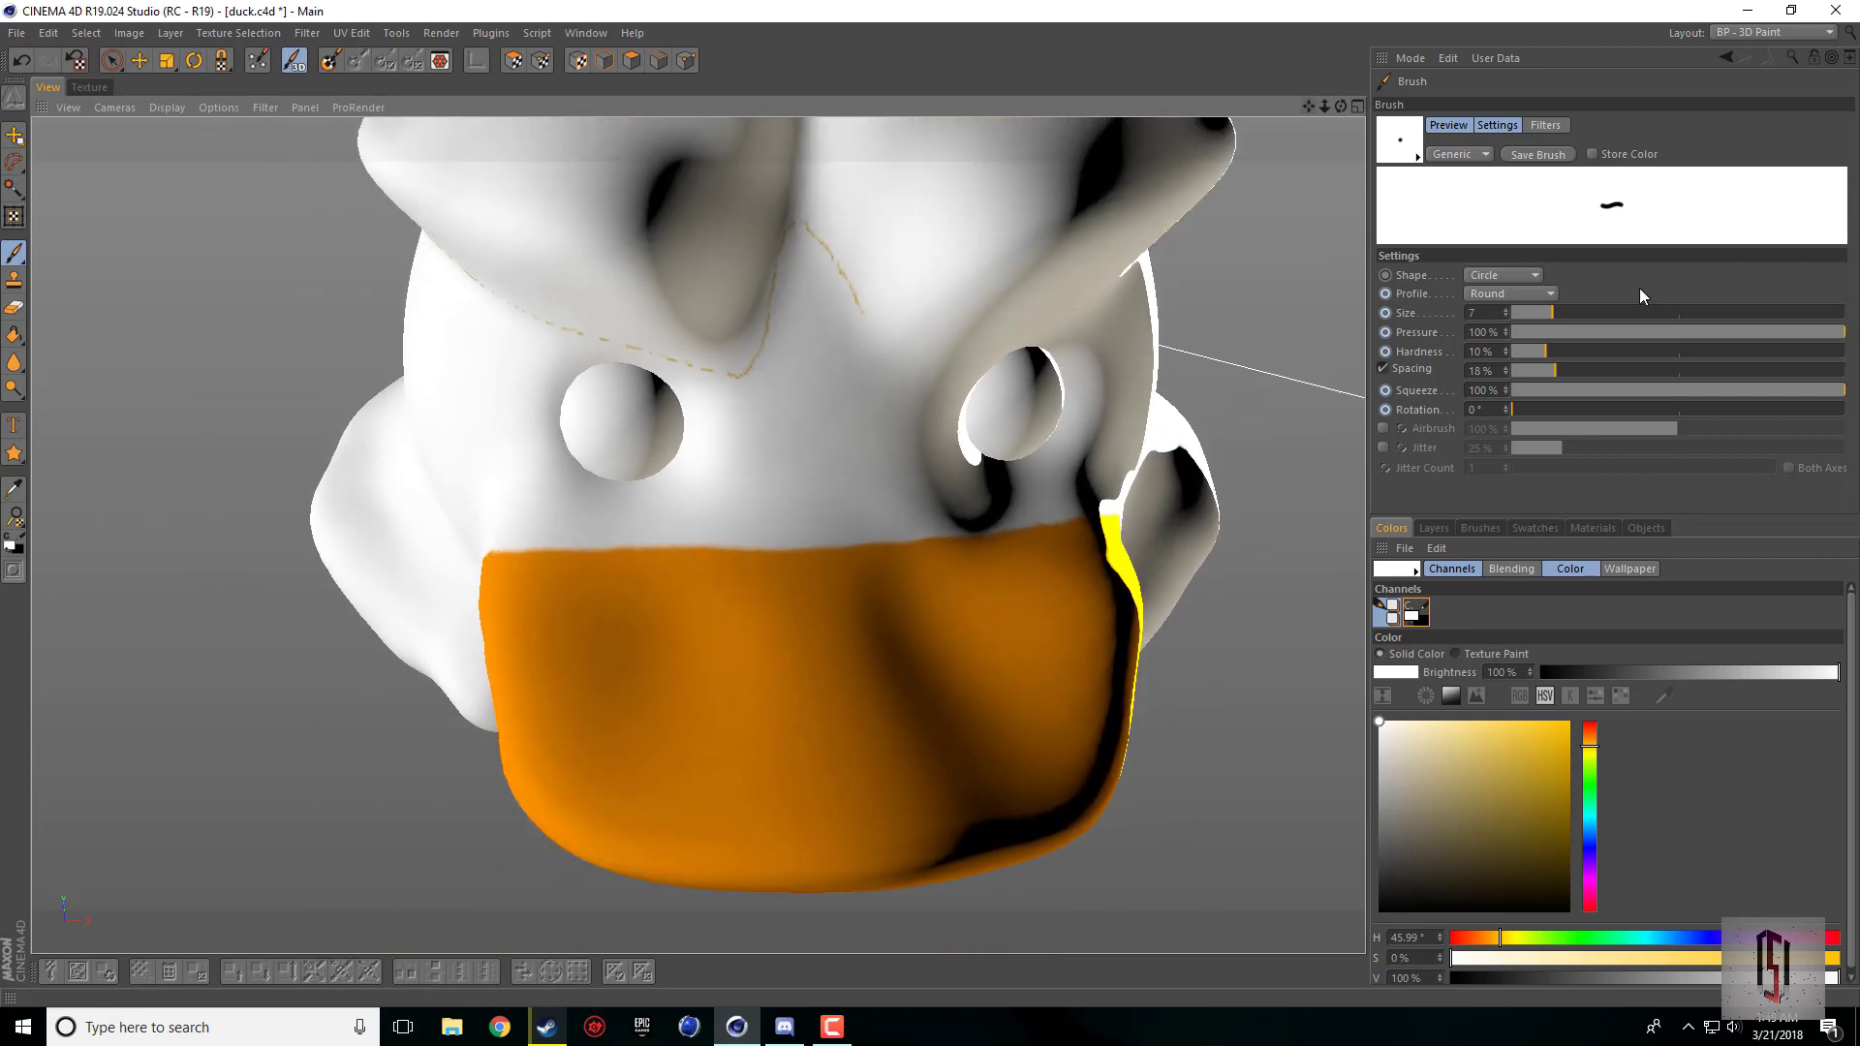
click(1595, 312)
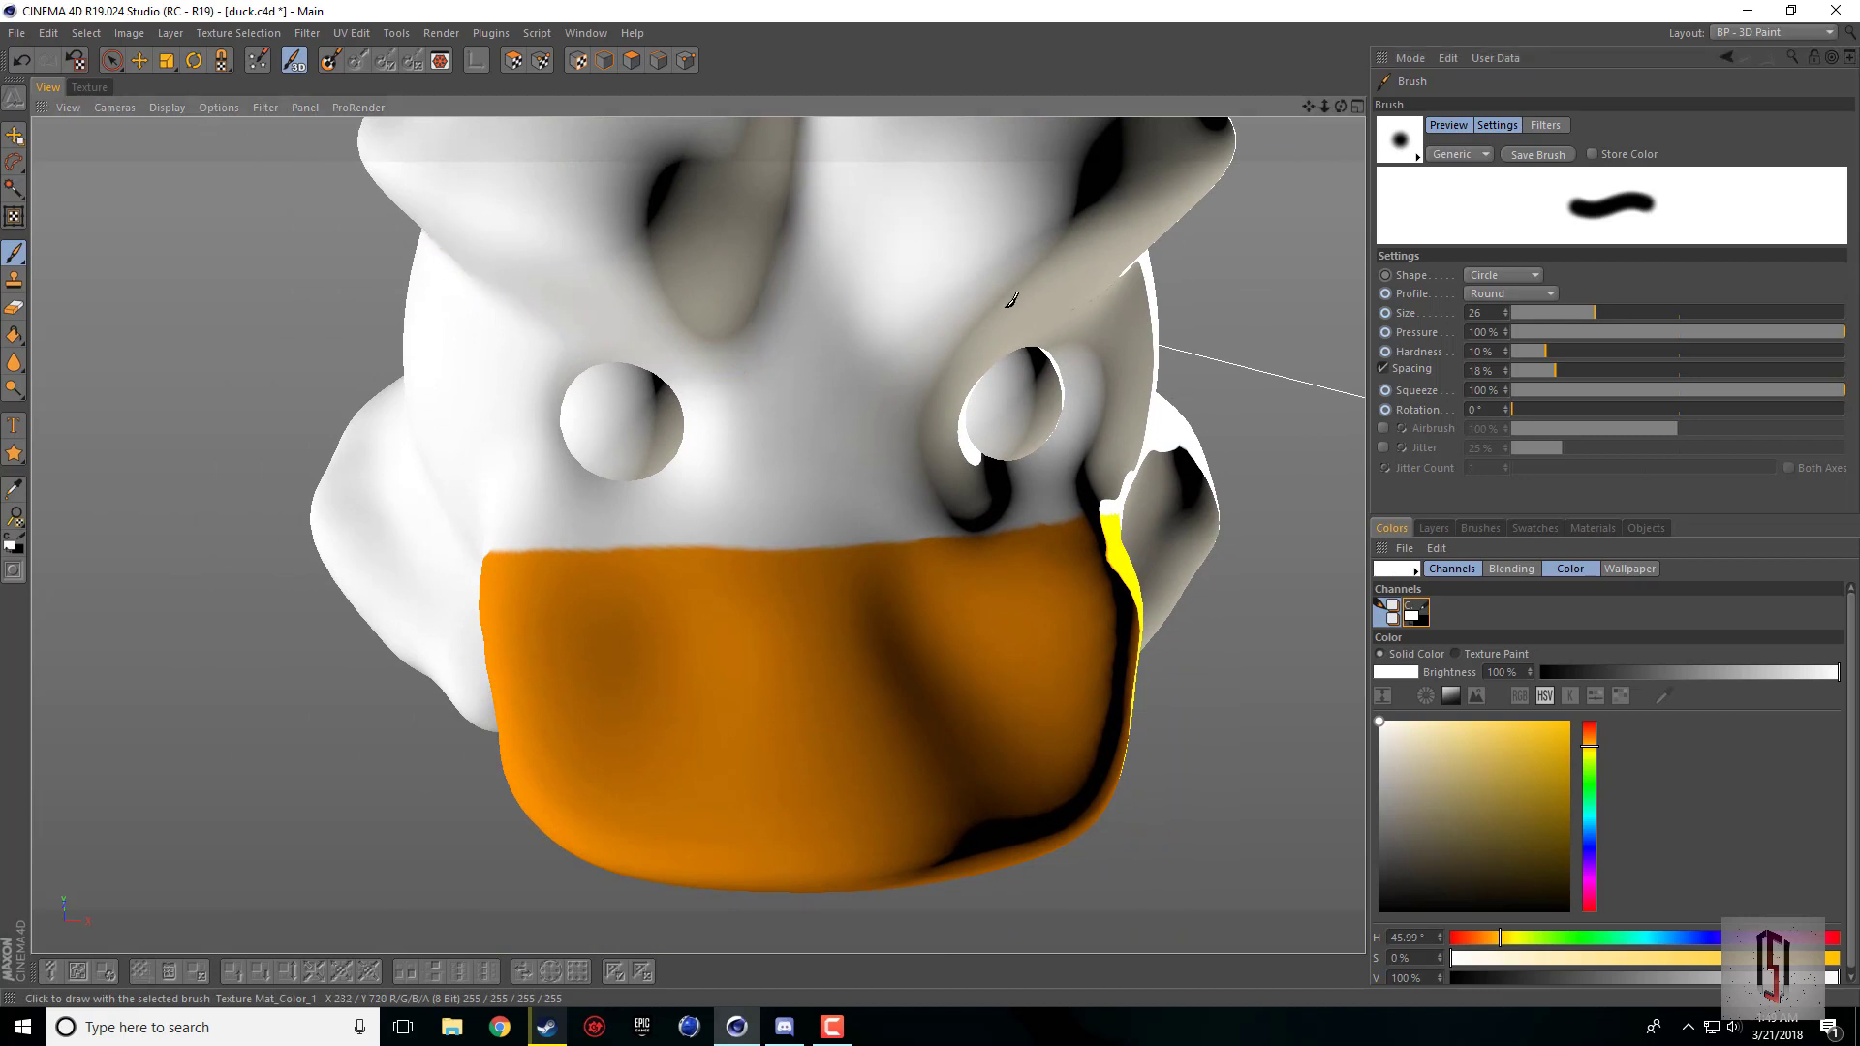
mouse_move(1341, 106)
mouse_down()
mouse_move(1249, 114)
mouse_move(1509, 126)
mouse_up()
drag(275, 384, 167, 303)
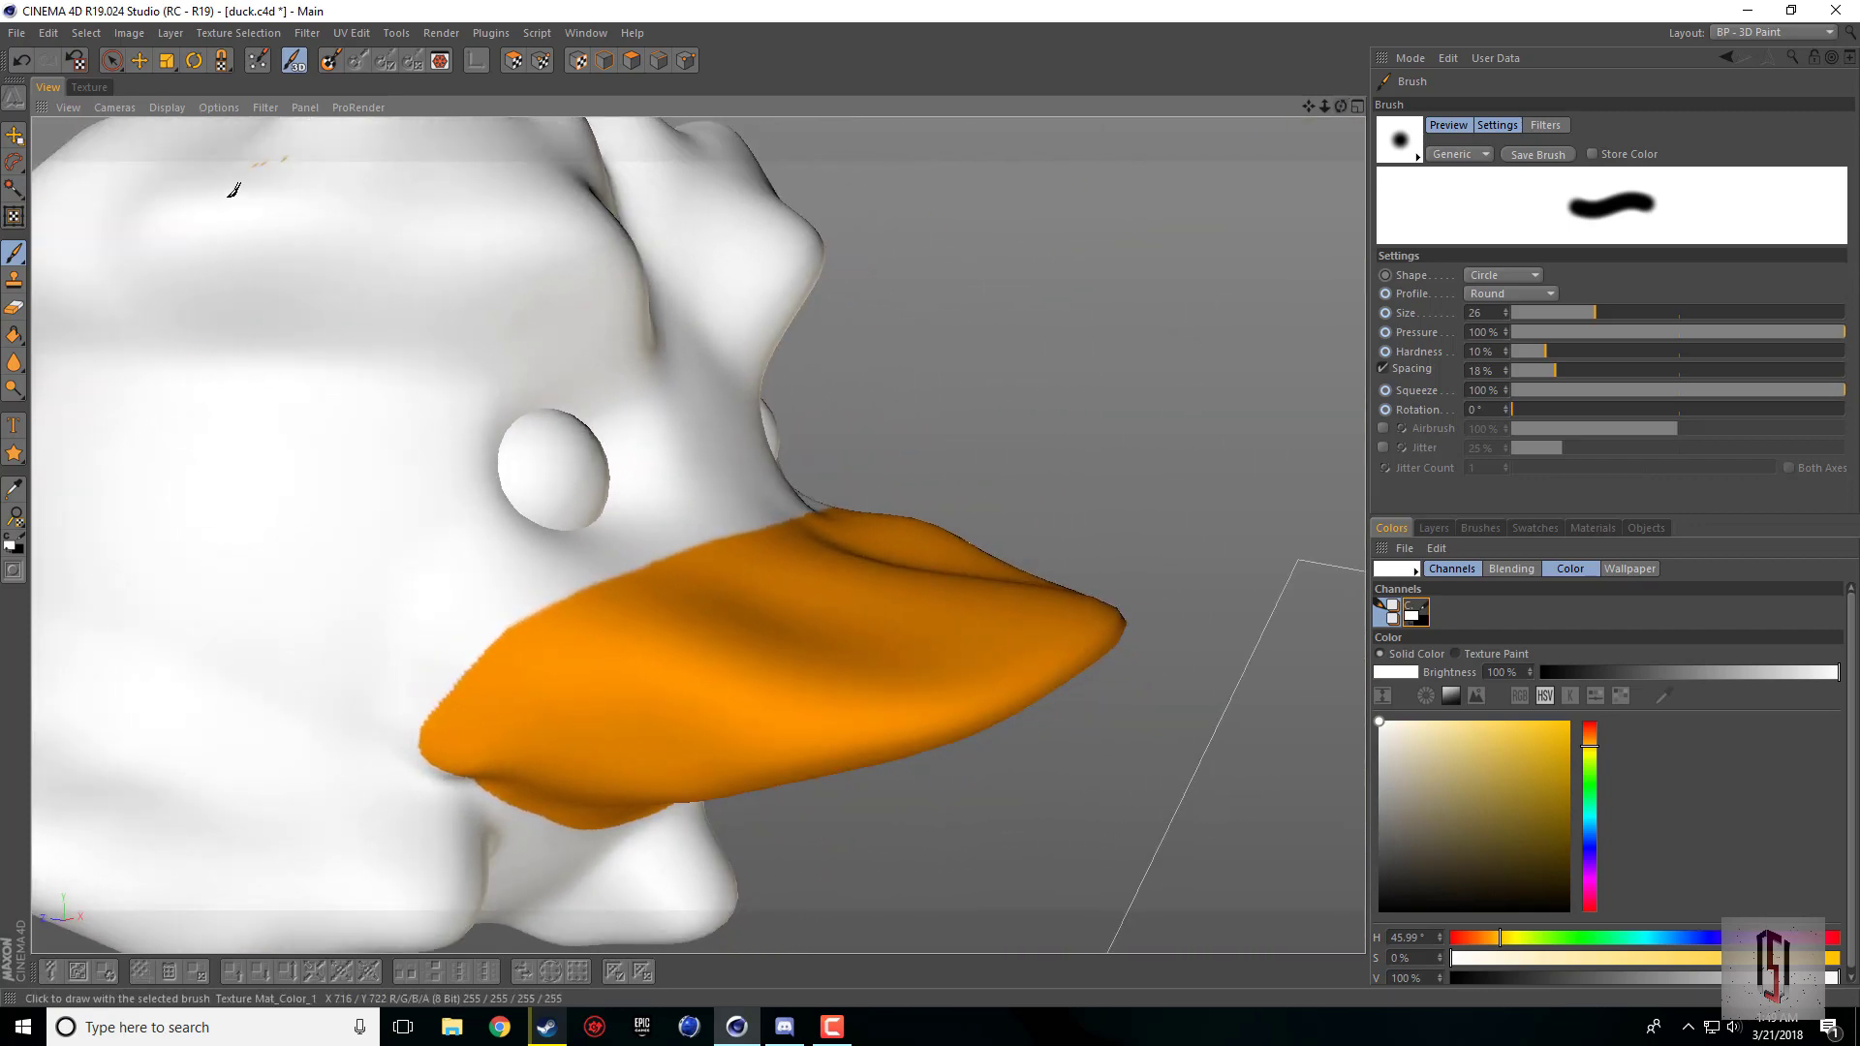
drag(1340, 108, 932, 359)
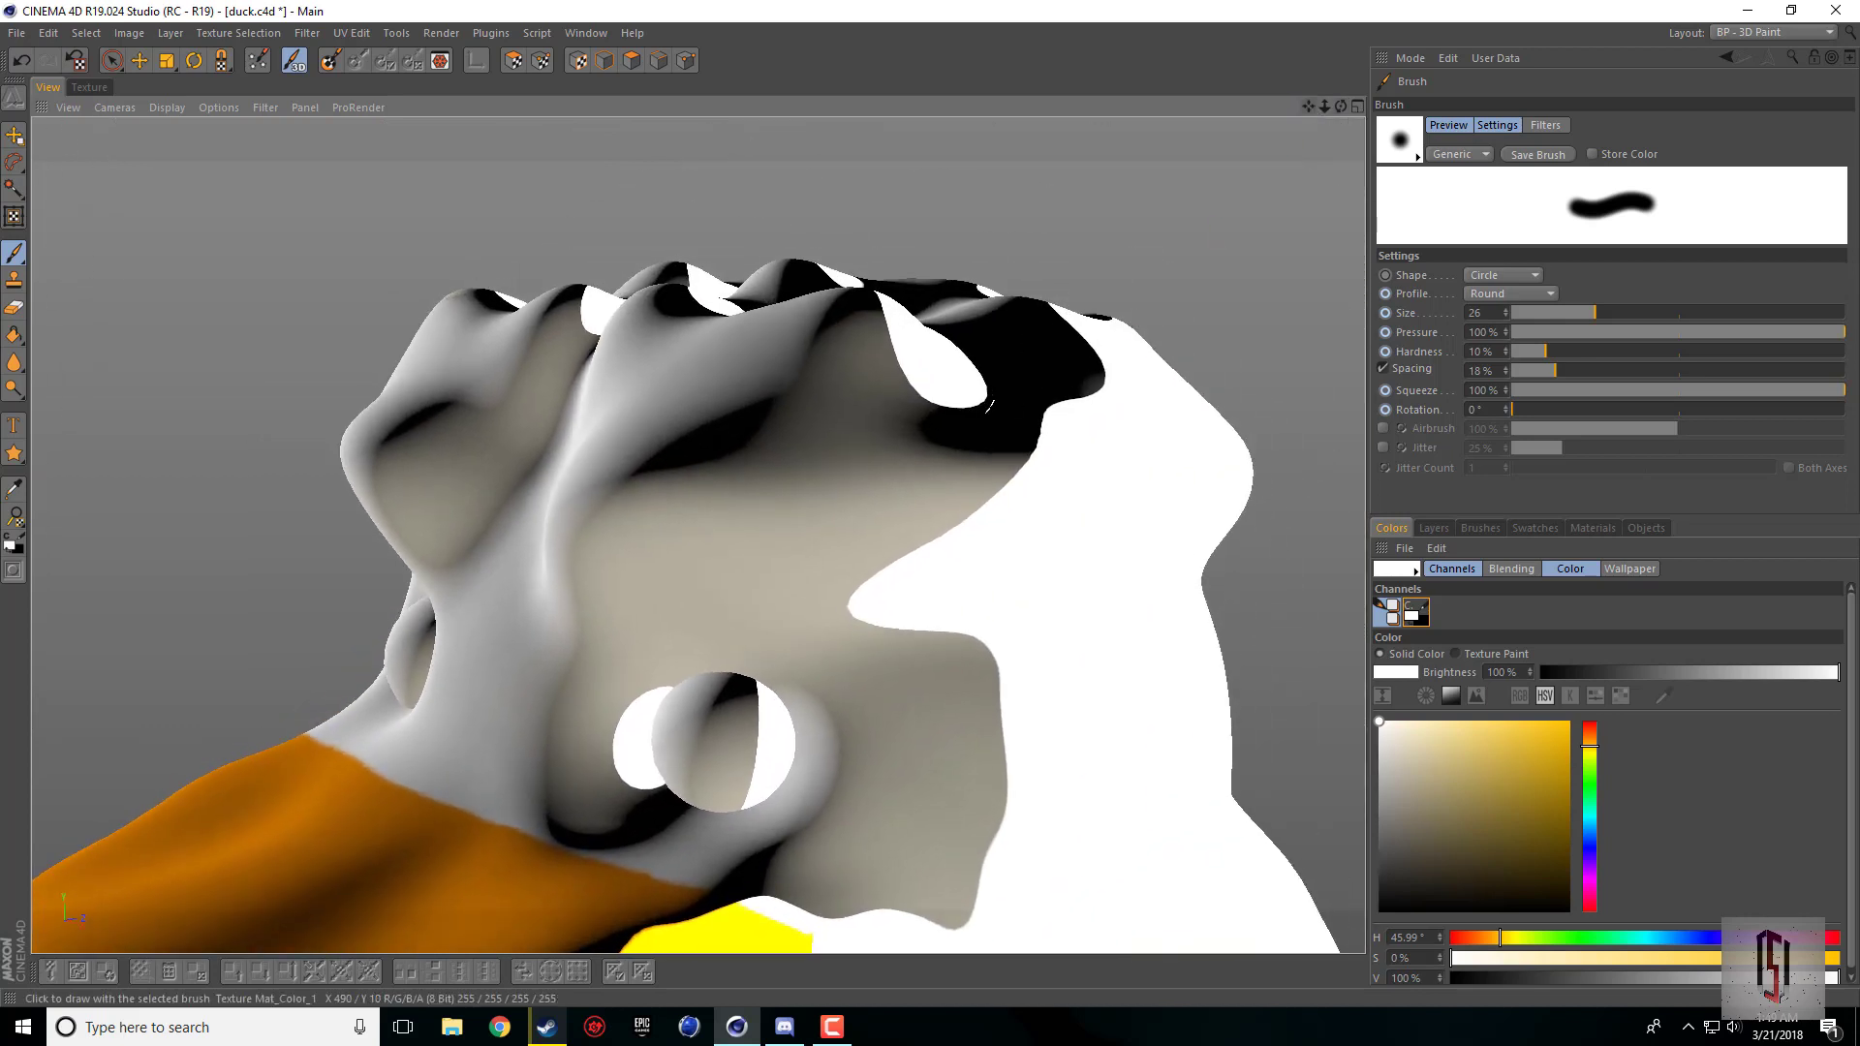
drag(1341, 108, 1442, 39)
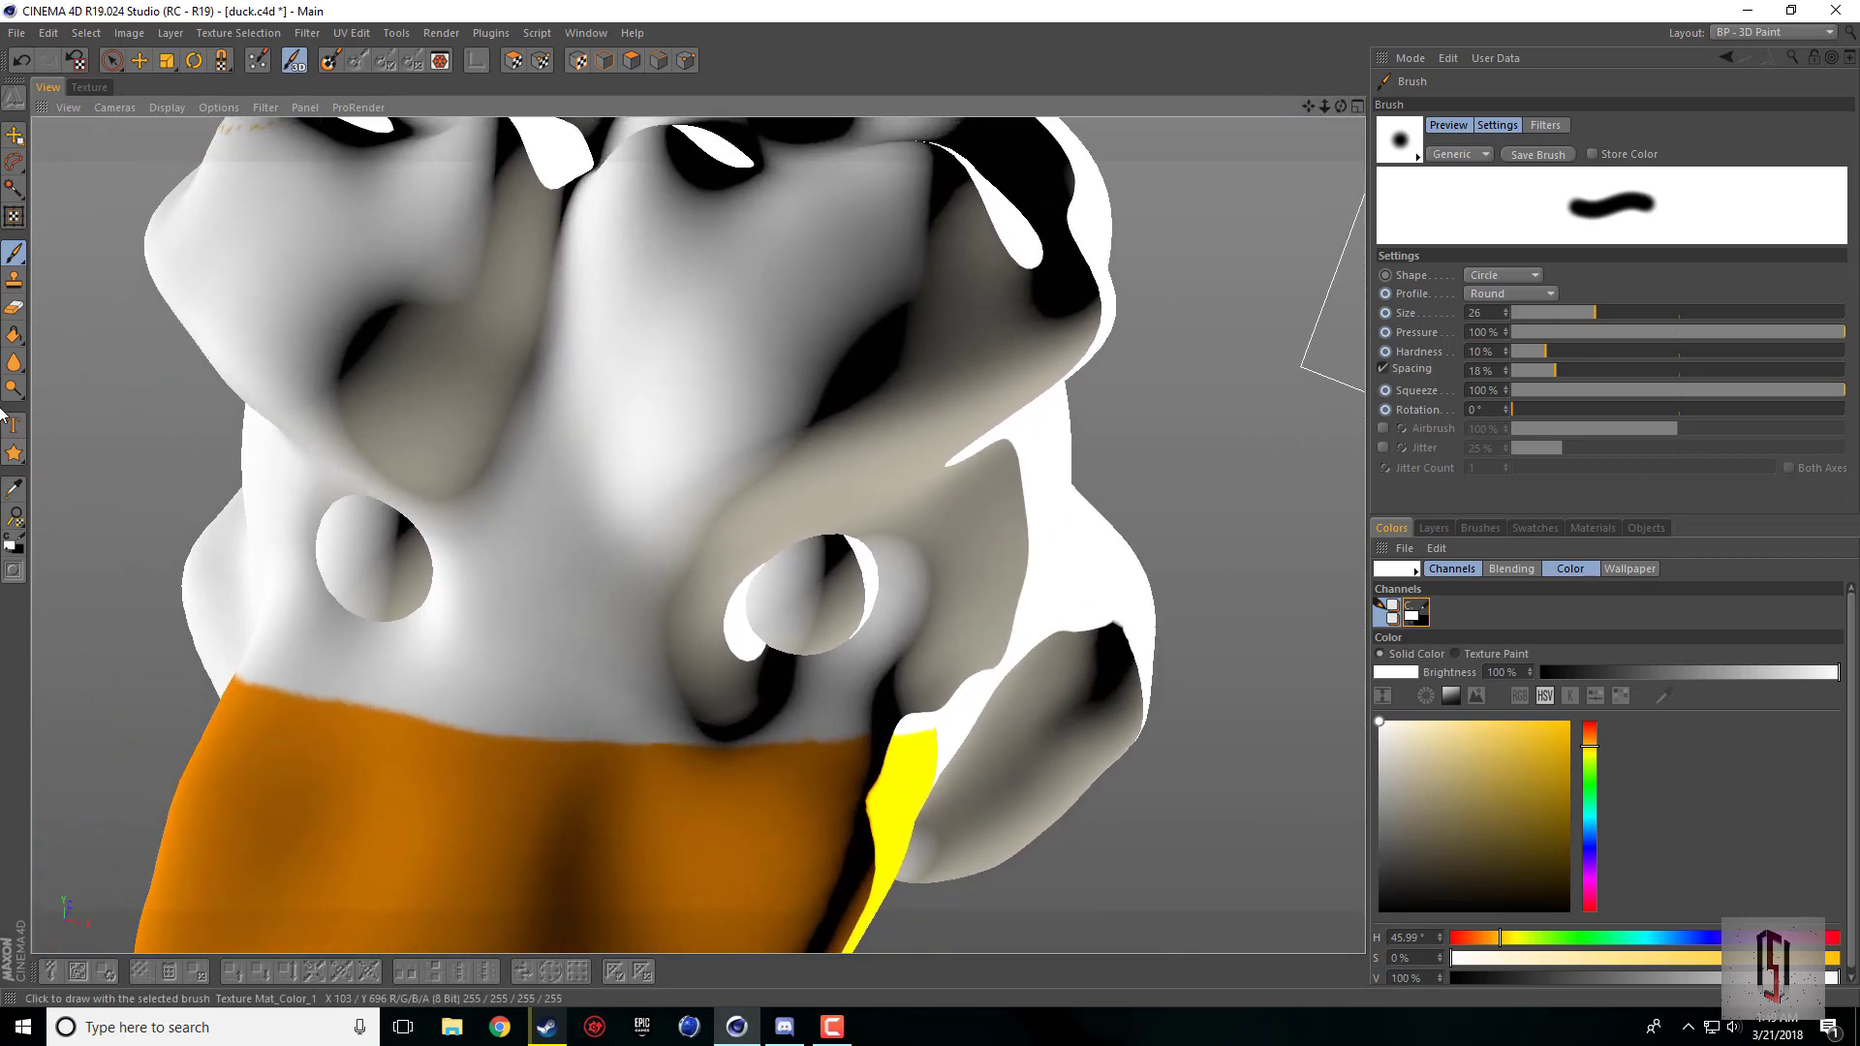
Step: Erase several test strokes across the duck's forehead with the Eraser at size 10
click(13, 307)
mouse_move(460, 311)
mouse_down()
mouse_move(489, 291)
mouse_move(475, 269)
mouse_move(637, 276)
mouse_up()
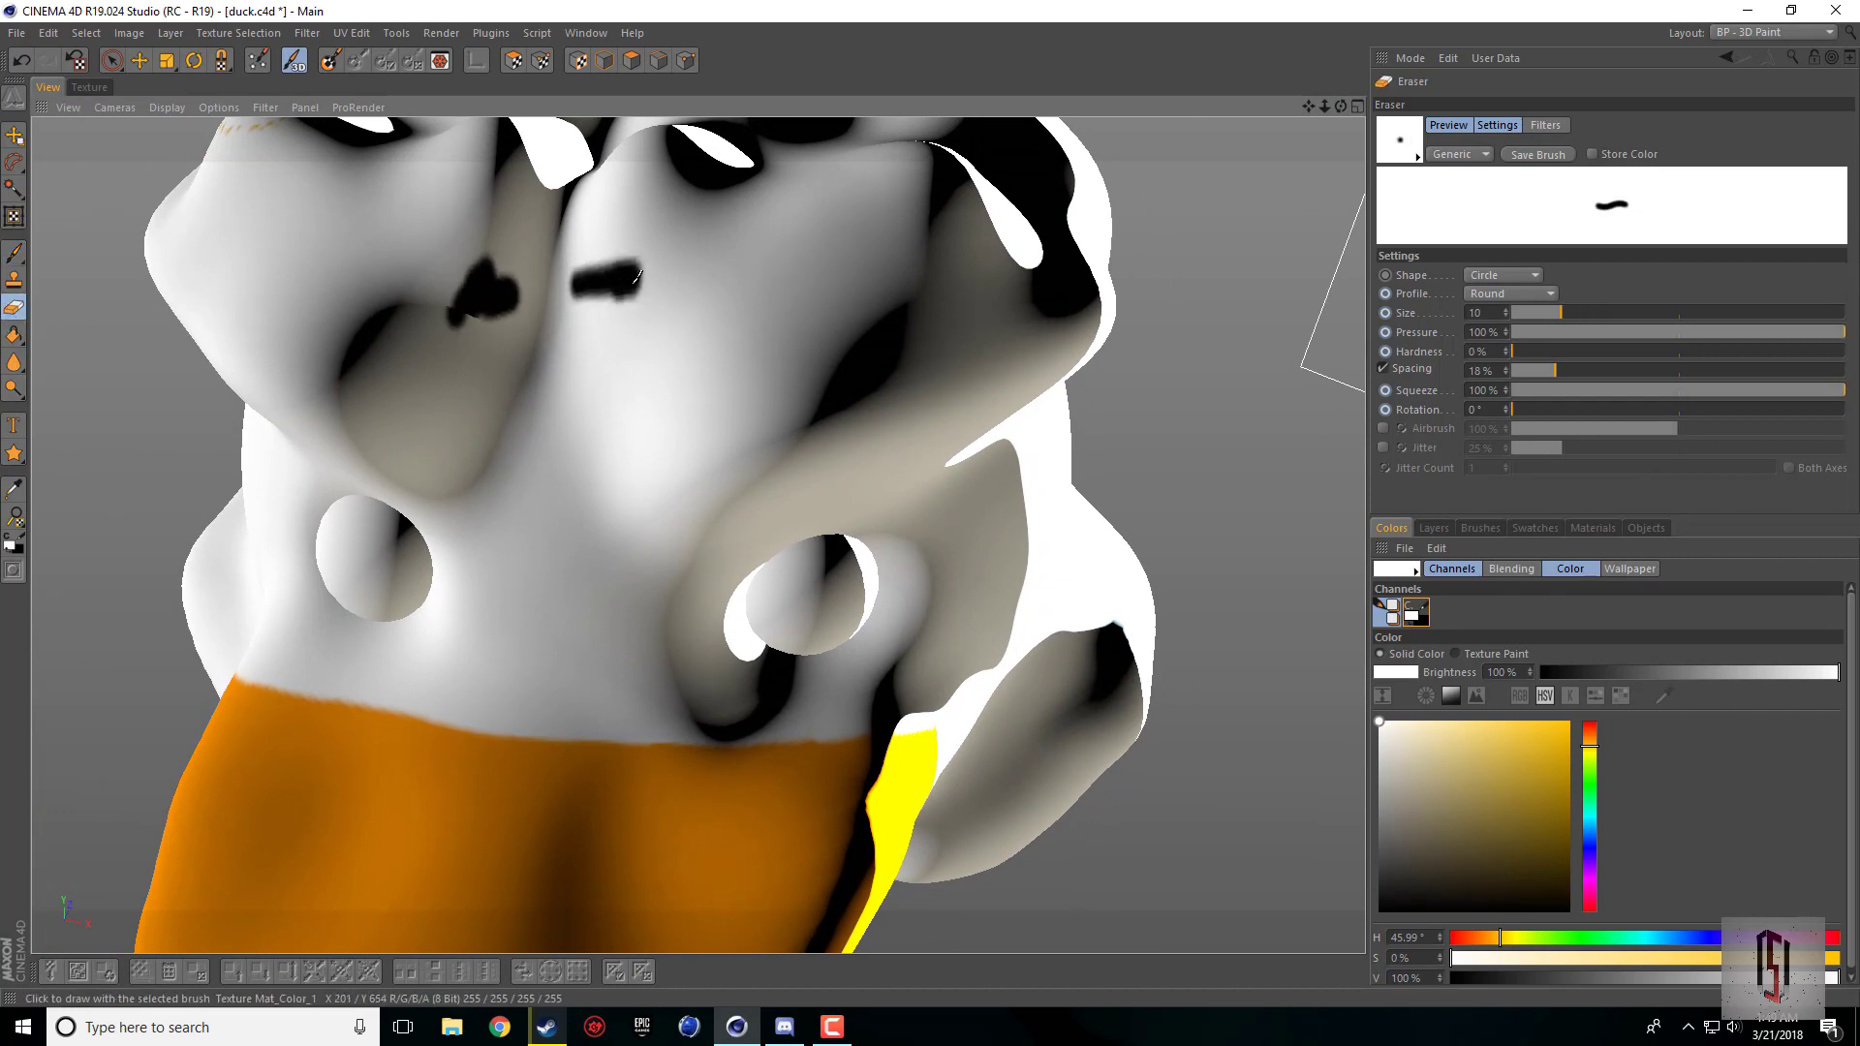
click(14, 310)
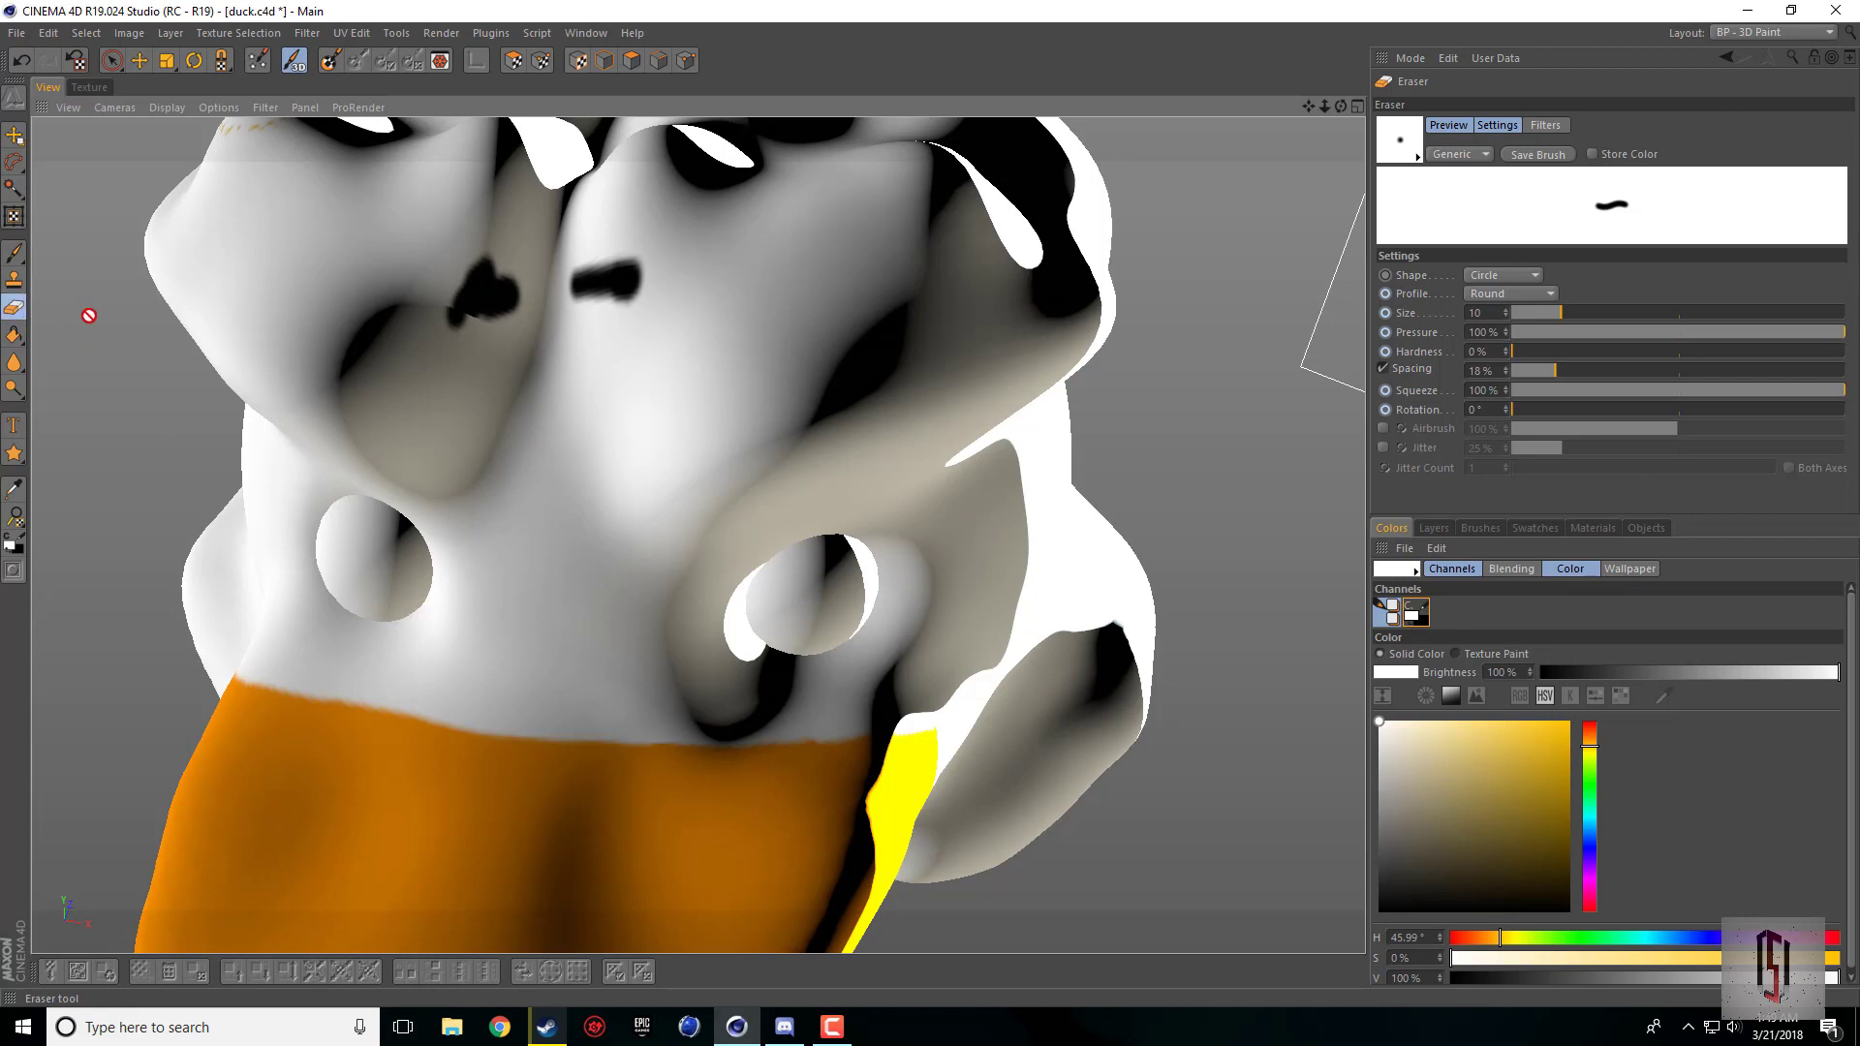
mouse_move(485, 244)
mouse_down()
mouse_move(487, 268)
mouse_move(730, 339)
mouse_move(620, 308)
mouse_move(690, 325)
mouse_up()
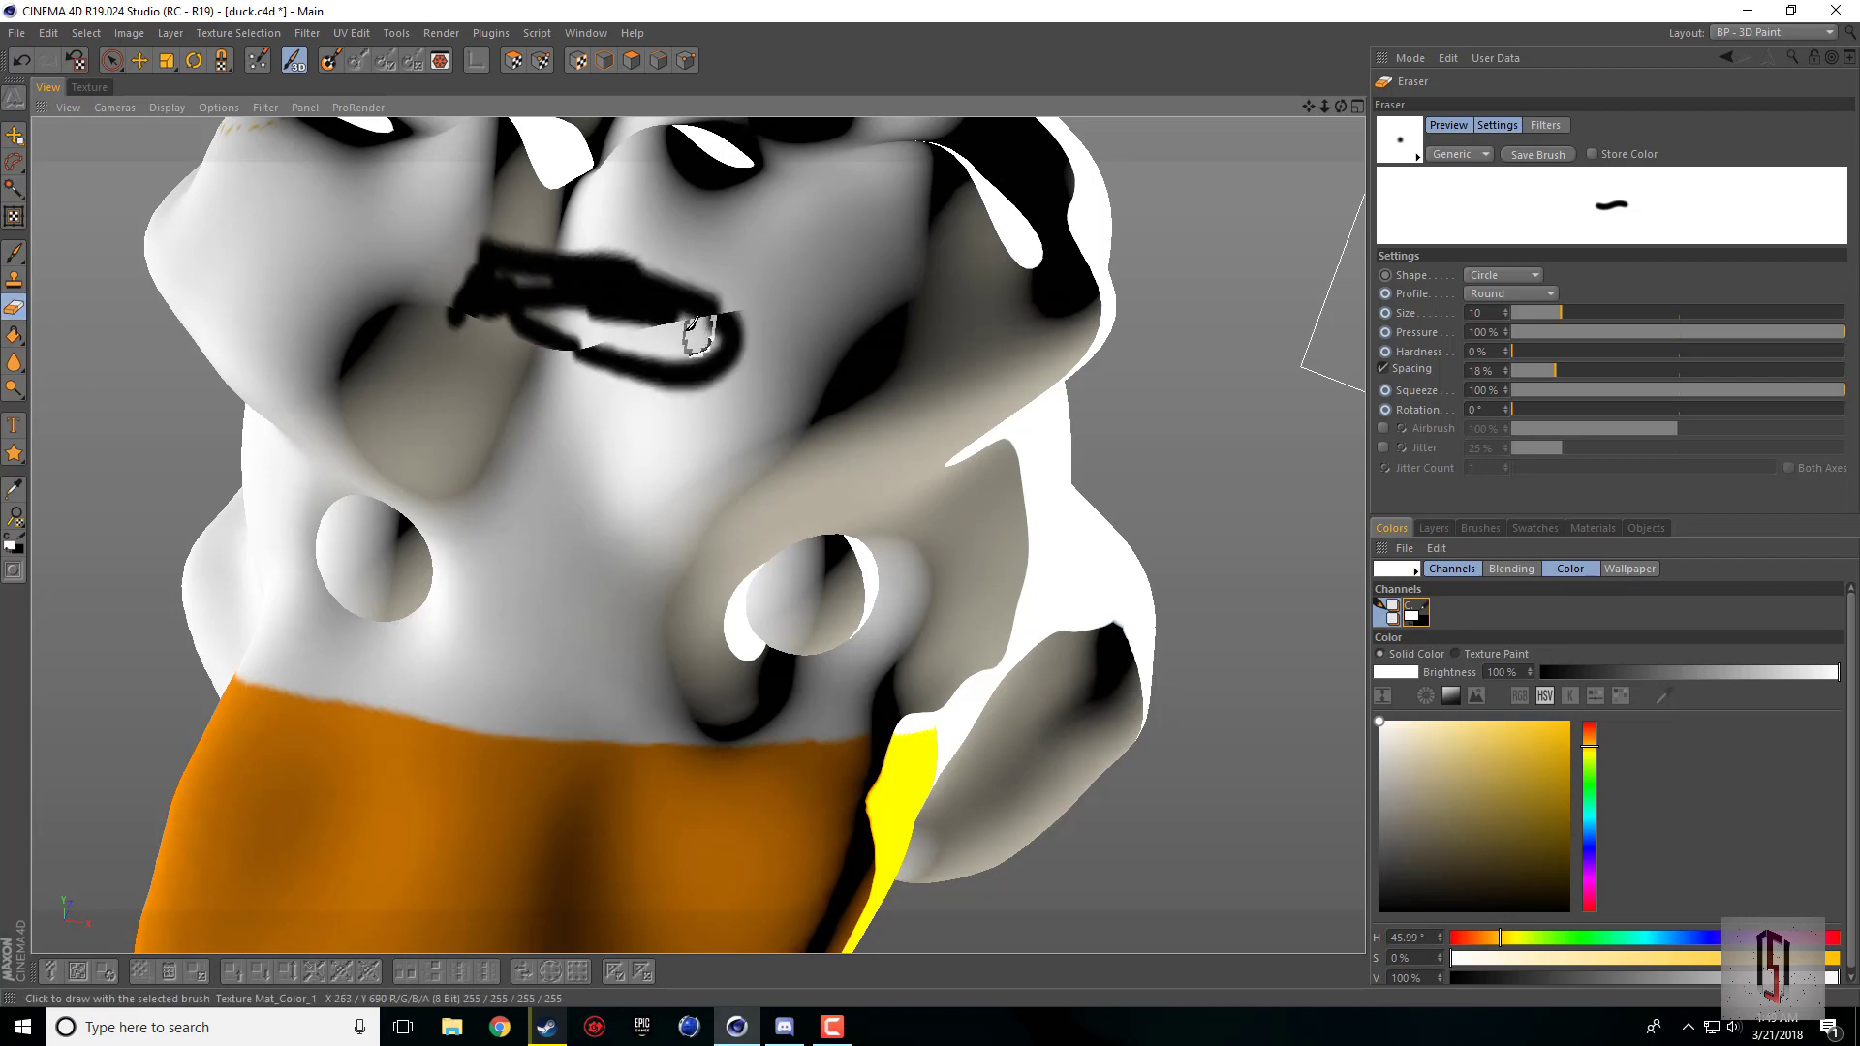
Step: Paint over the black erased strokes on the duck's forehead with the white brush
click(14, 251)
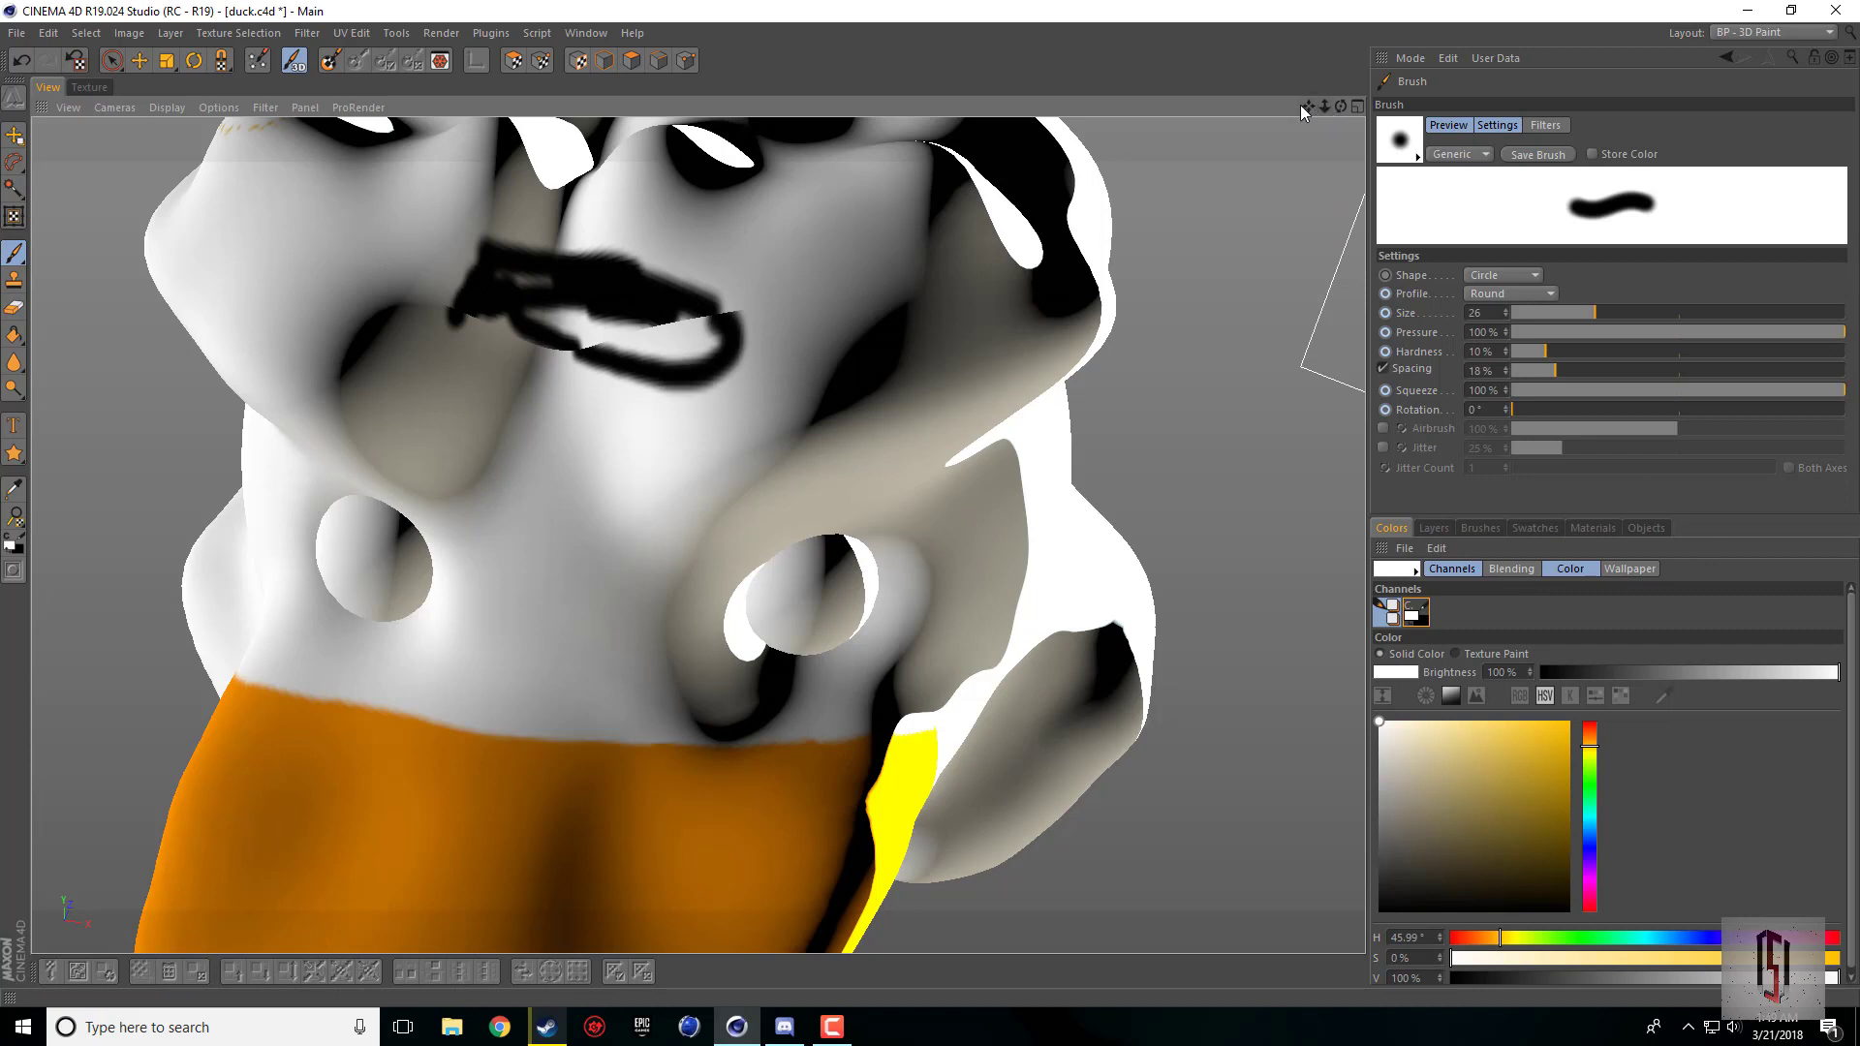
drag(1307, 107, 1384, 6)
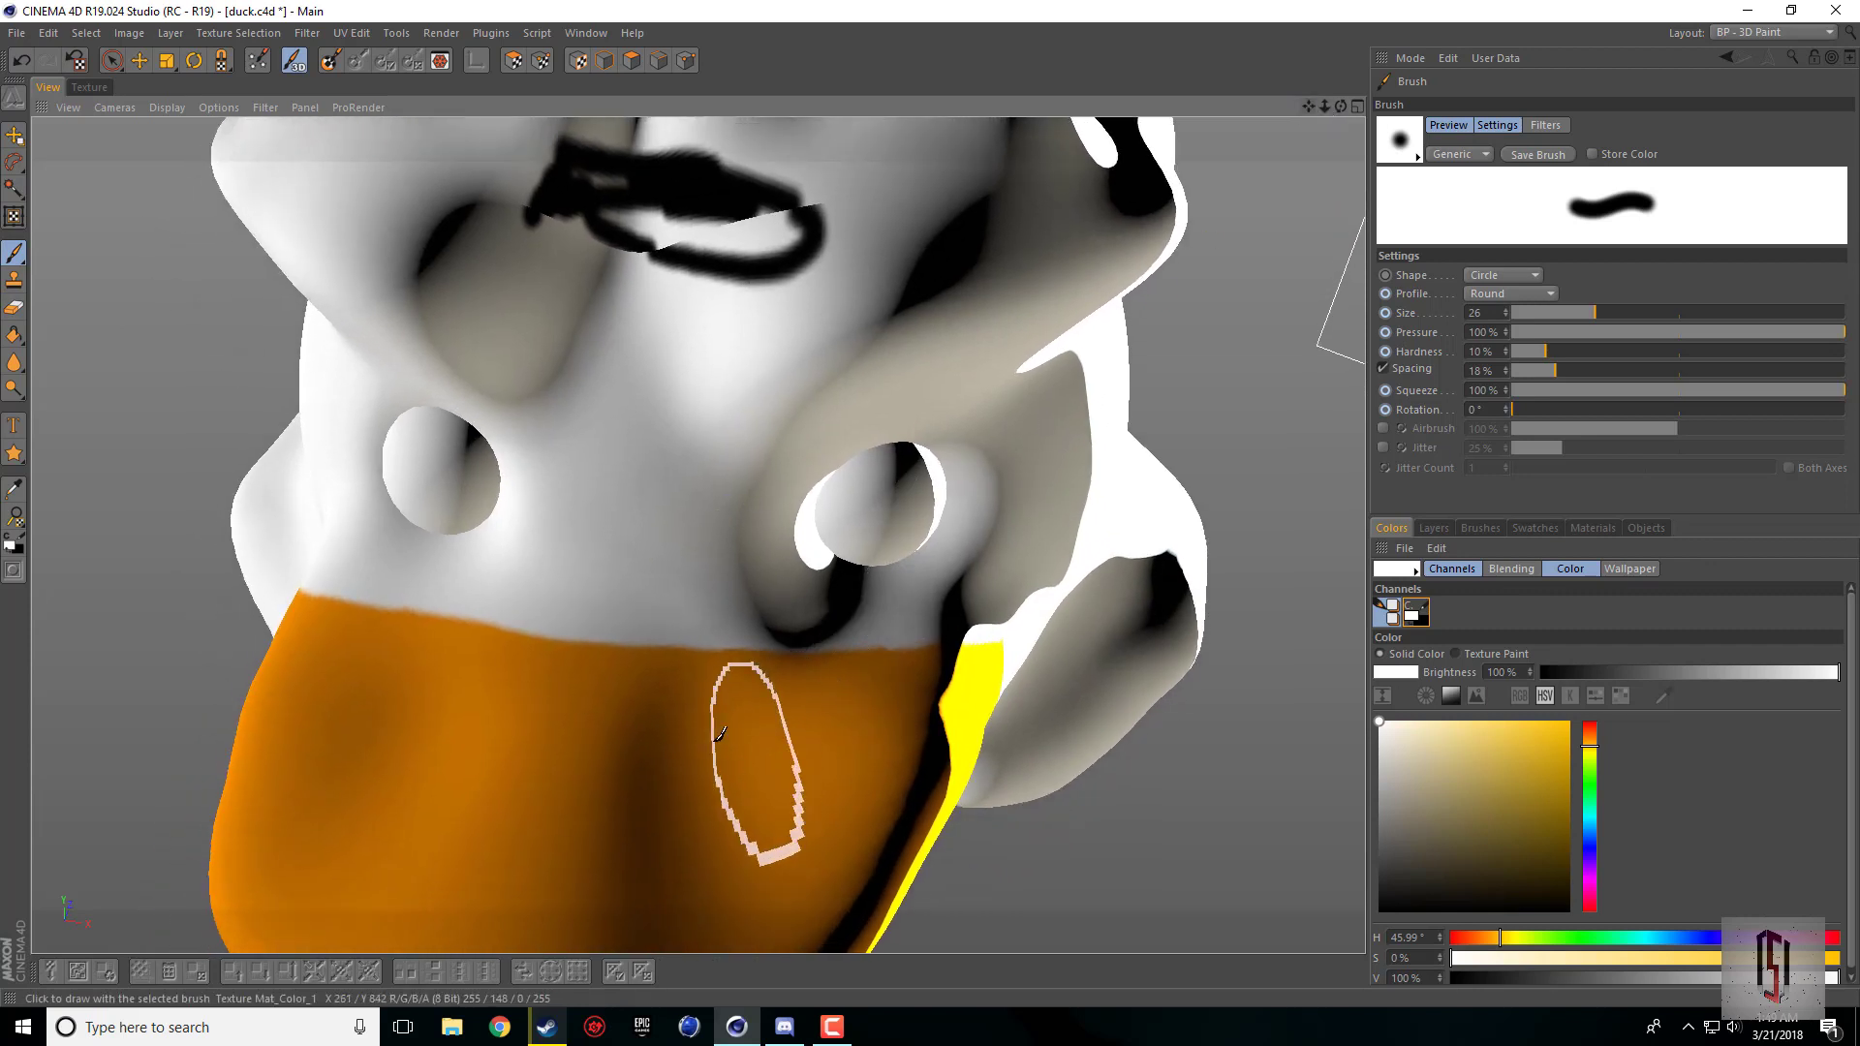
mouse_move(705, 278)
mouse_down()
mouse_move(775, 228)
mouse_move(683, 211)
mouse_move(591, 145)
mouse_move(765, 204)
mouse_move(683, 260)
mouse_move(637, 250)
mouse_up()
right_drag(606, 203, 781, 253)
mouse_move(780, 253)
mouse_down()
mouse_move(655, 241)
mouse_move(702, 287)
mouse_move(772, 171)
mouse_up()
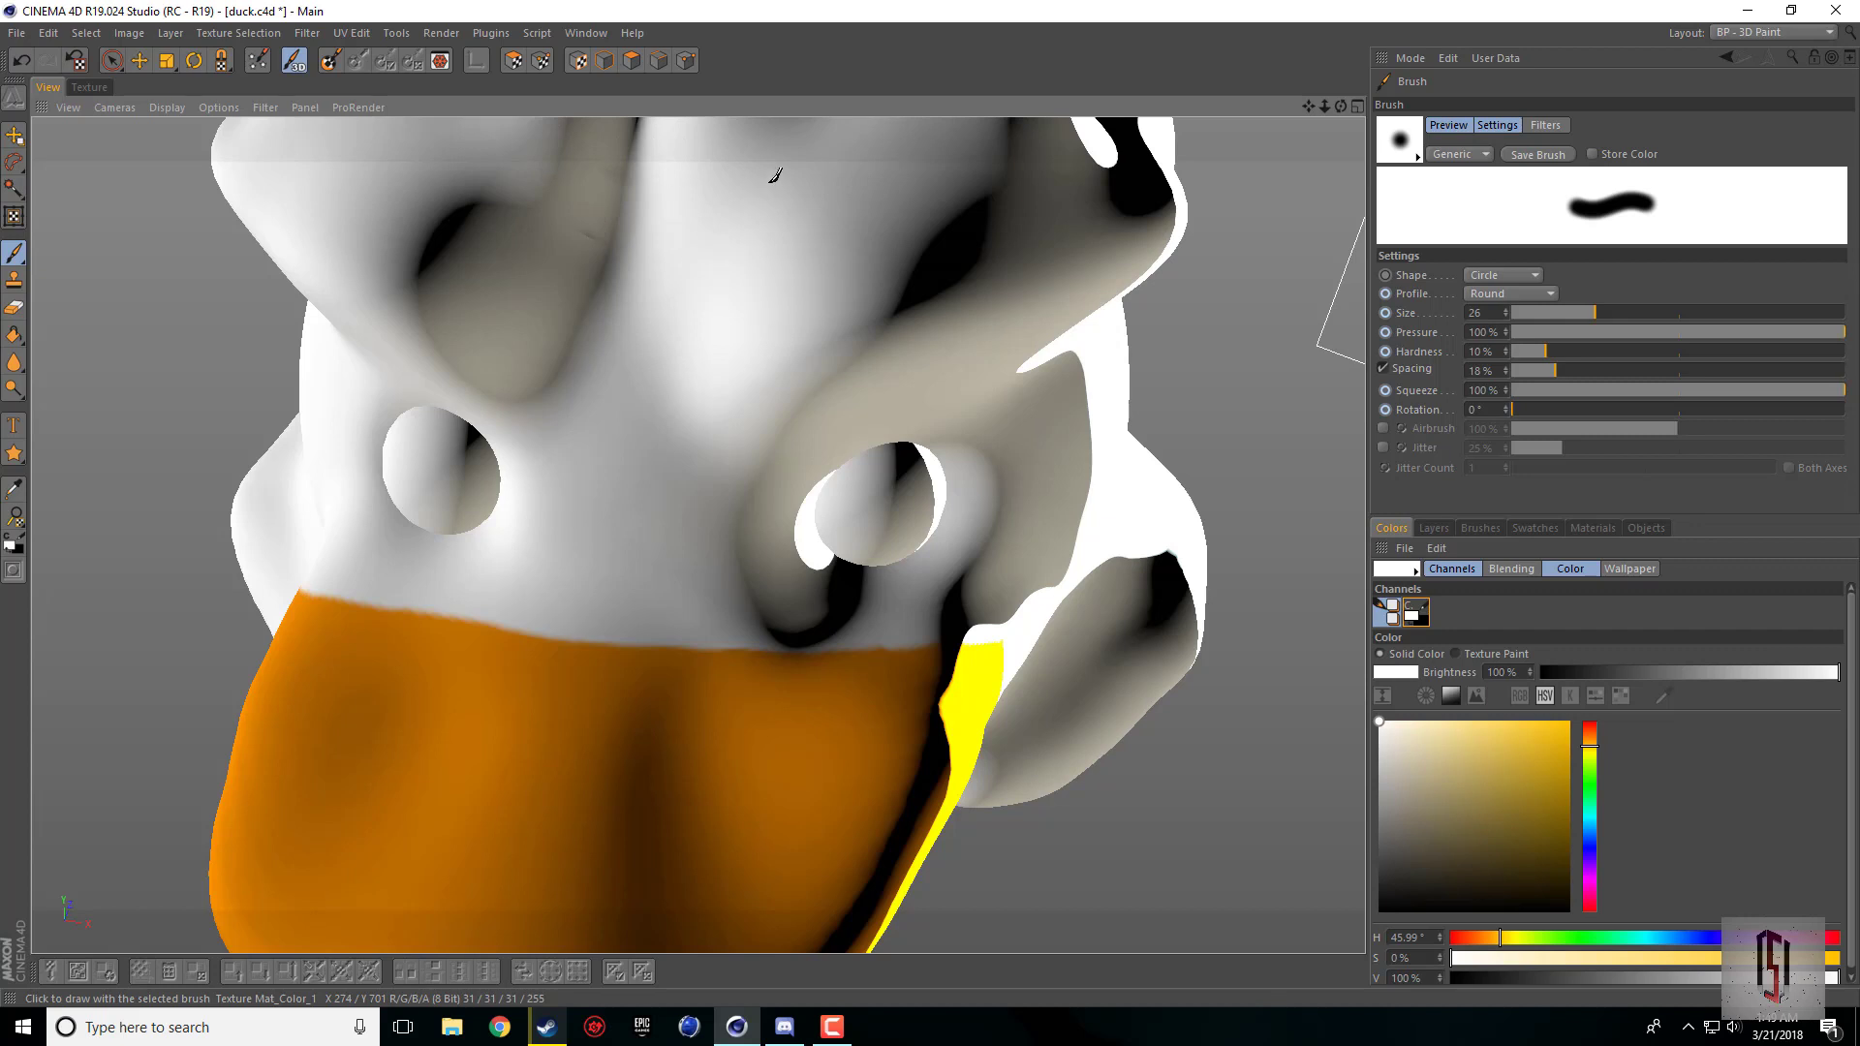
Step: Make the black secondary color active and set it to hue 116° with 100% saturation
click(1418, 617)
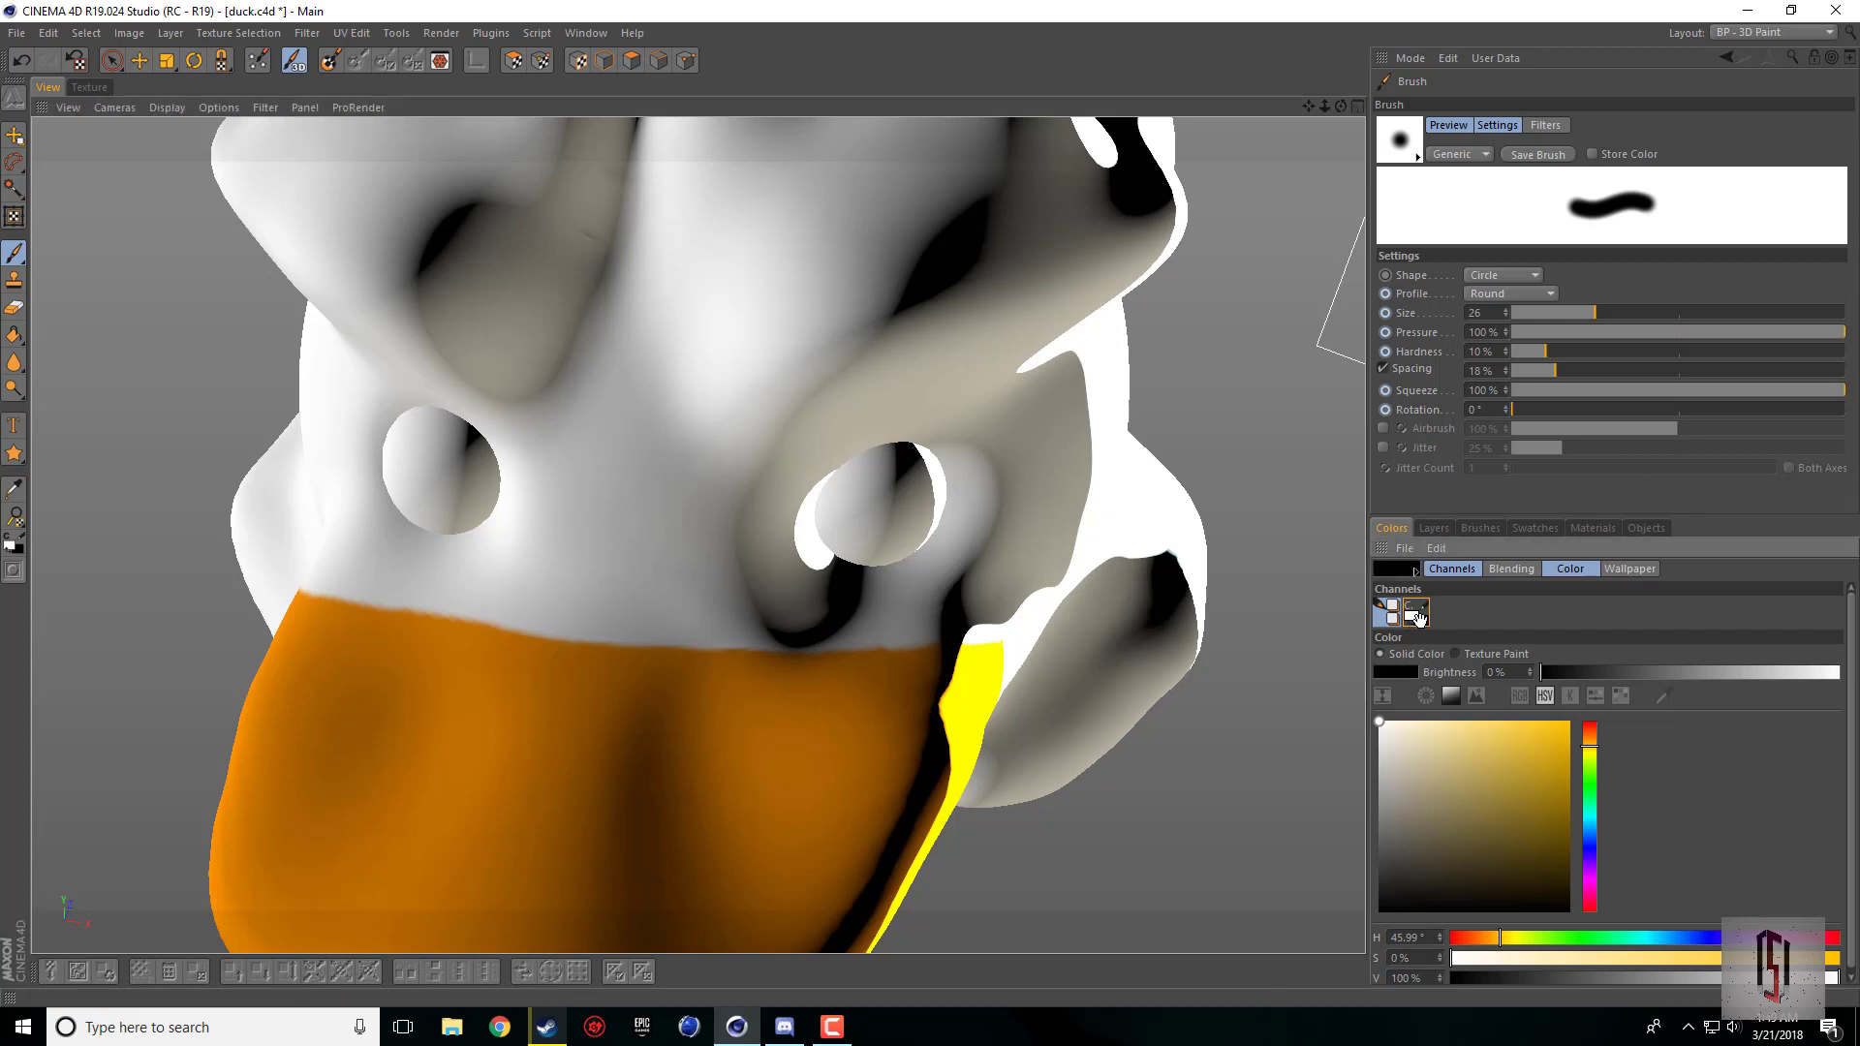
click(1411, 615)
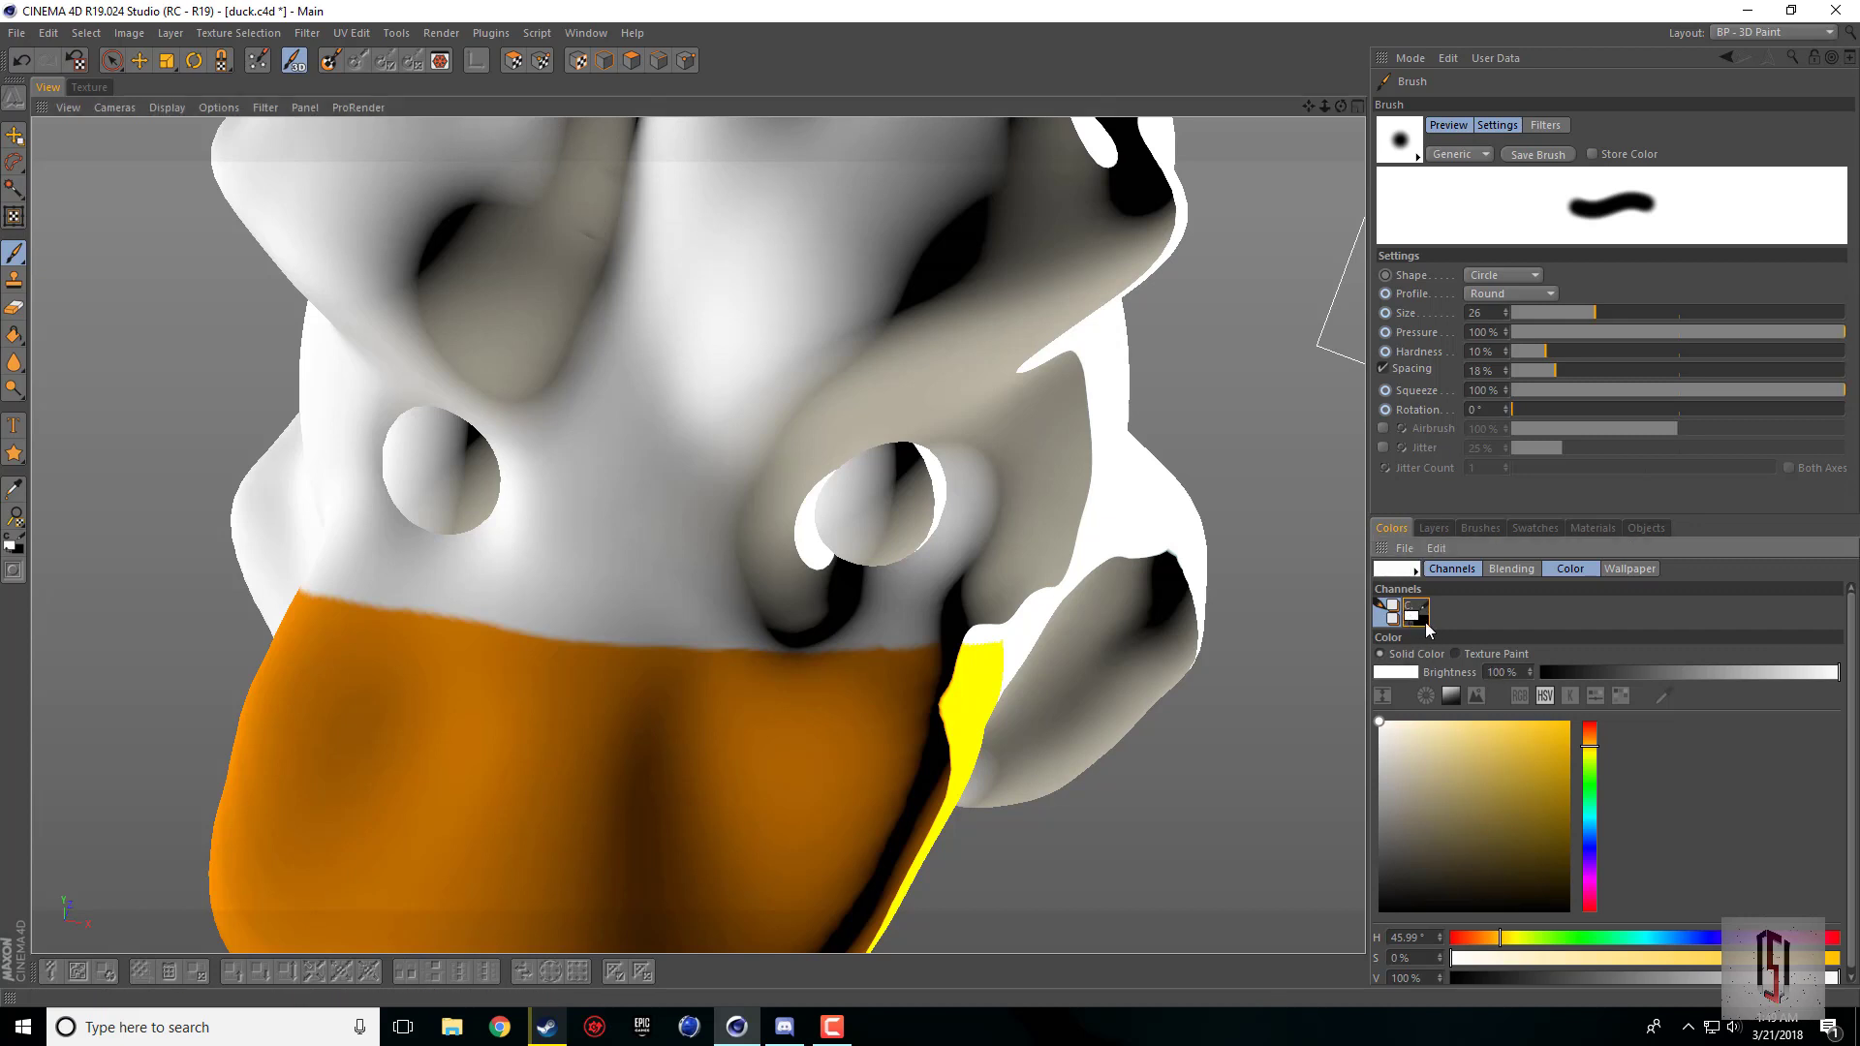
click(1424, 622)
click(1419, 623)
click(1424, 625)
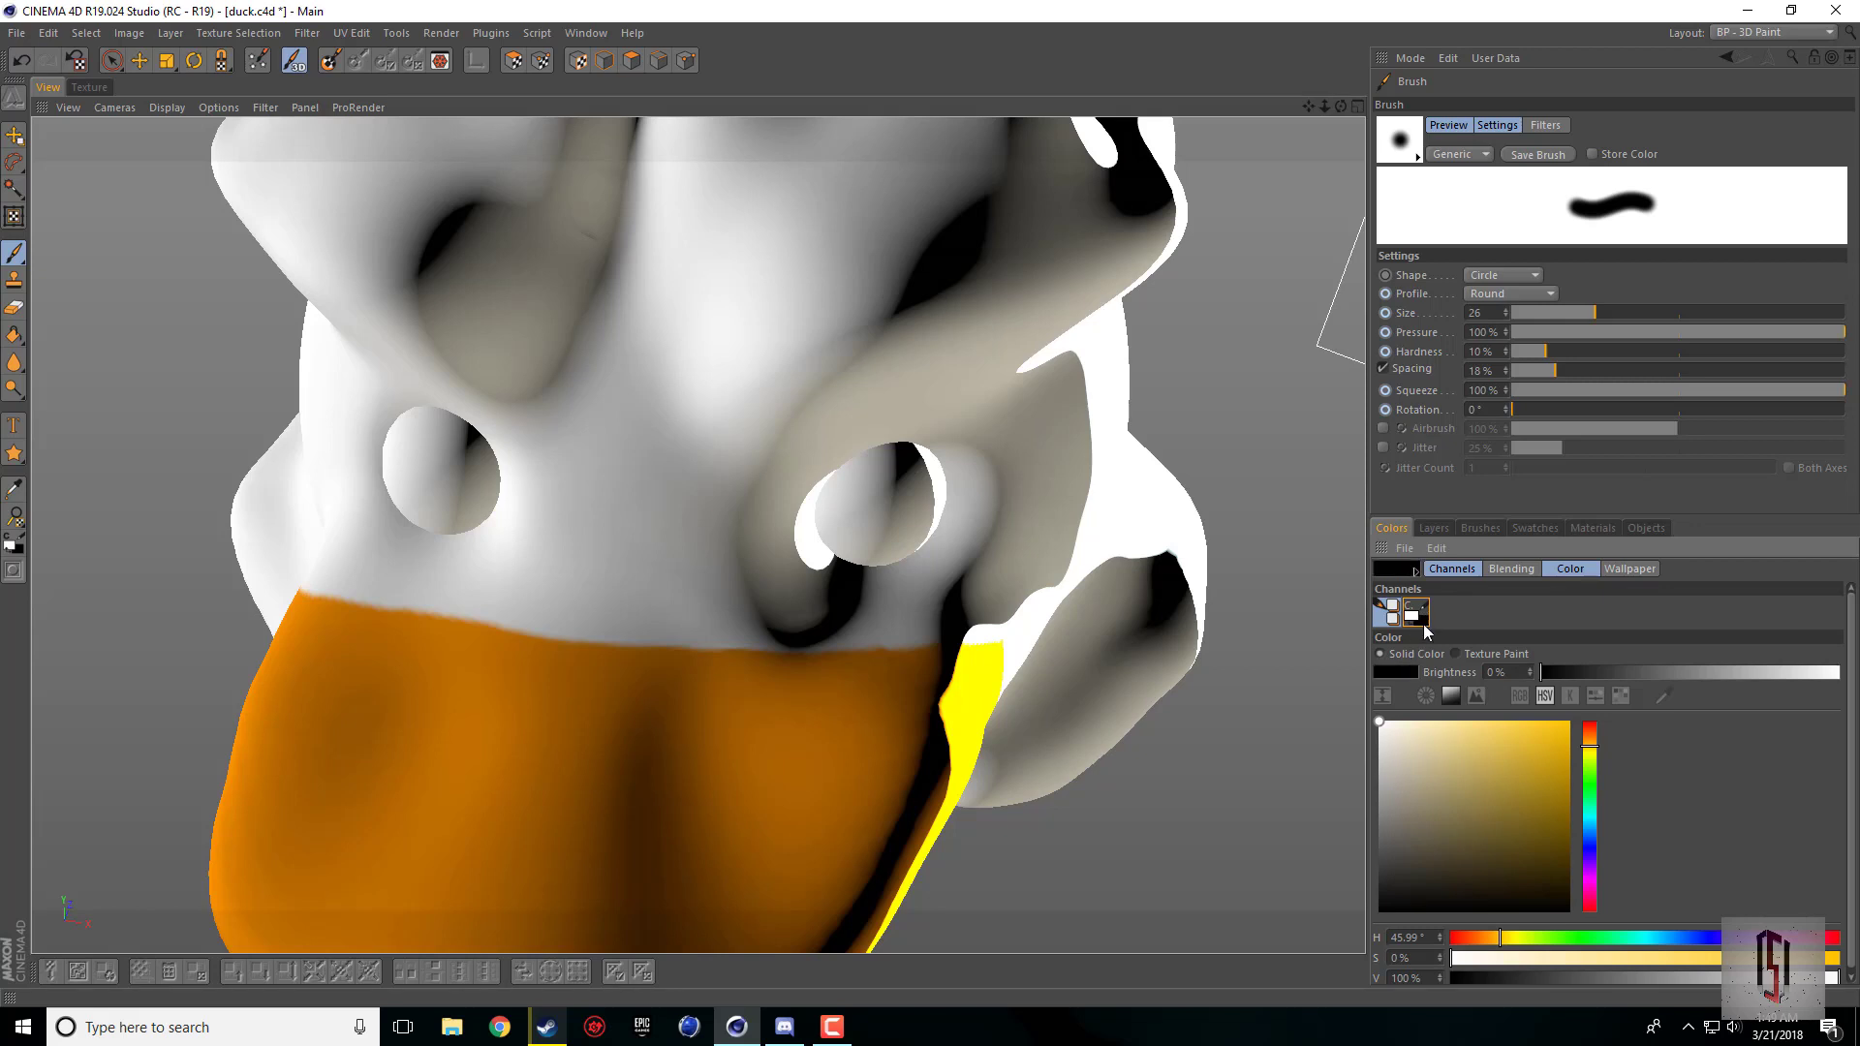
click(1589, 783)
click(1568, 723)
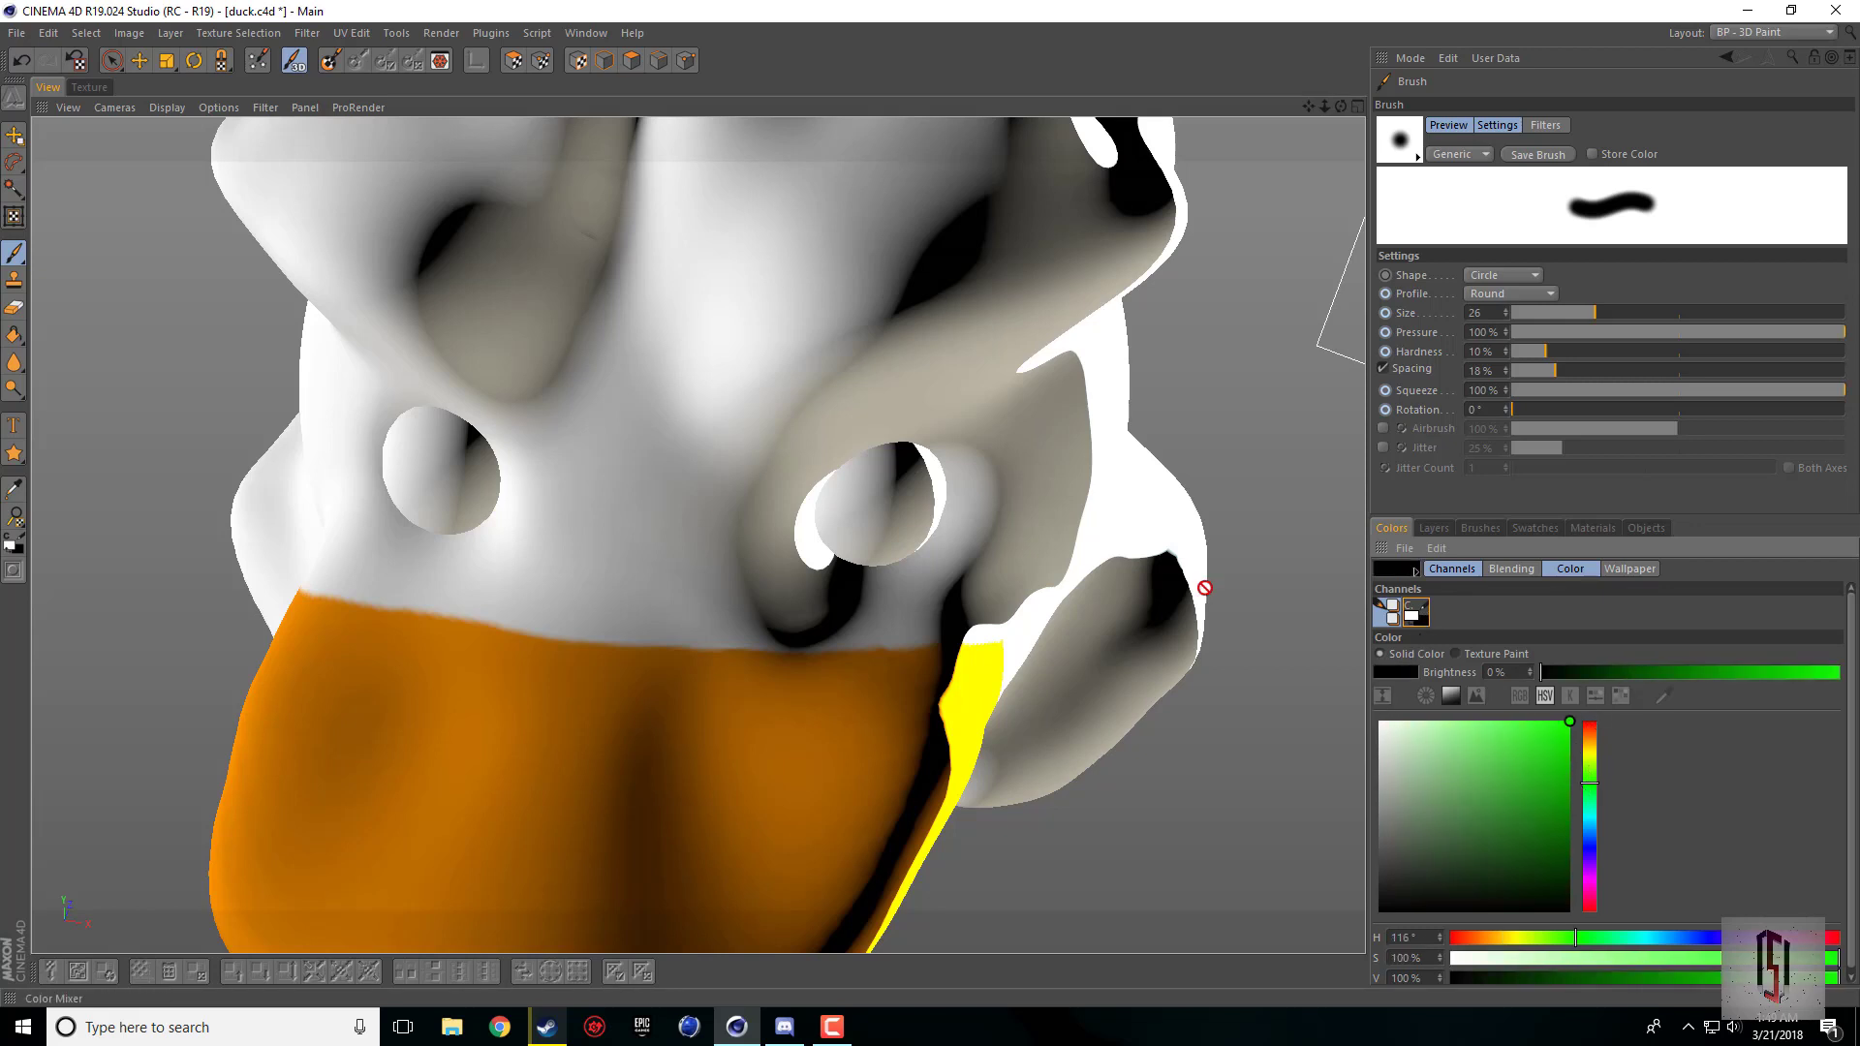
Step: Paint test strokes on the duck's forehead, raising the paint color's brightness to 100% between strokes
mouse_move(623, 323)
mouse_down()
mouse_move(809, 232)
mouse_move(780, 296)
mouse_up()
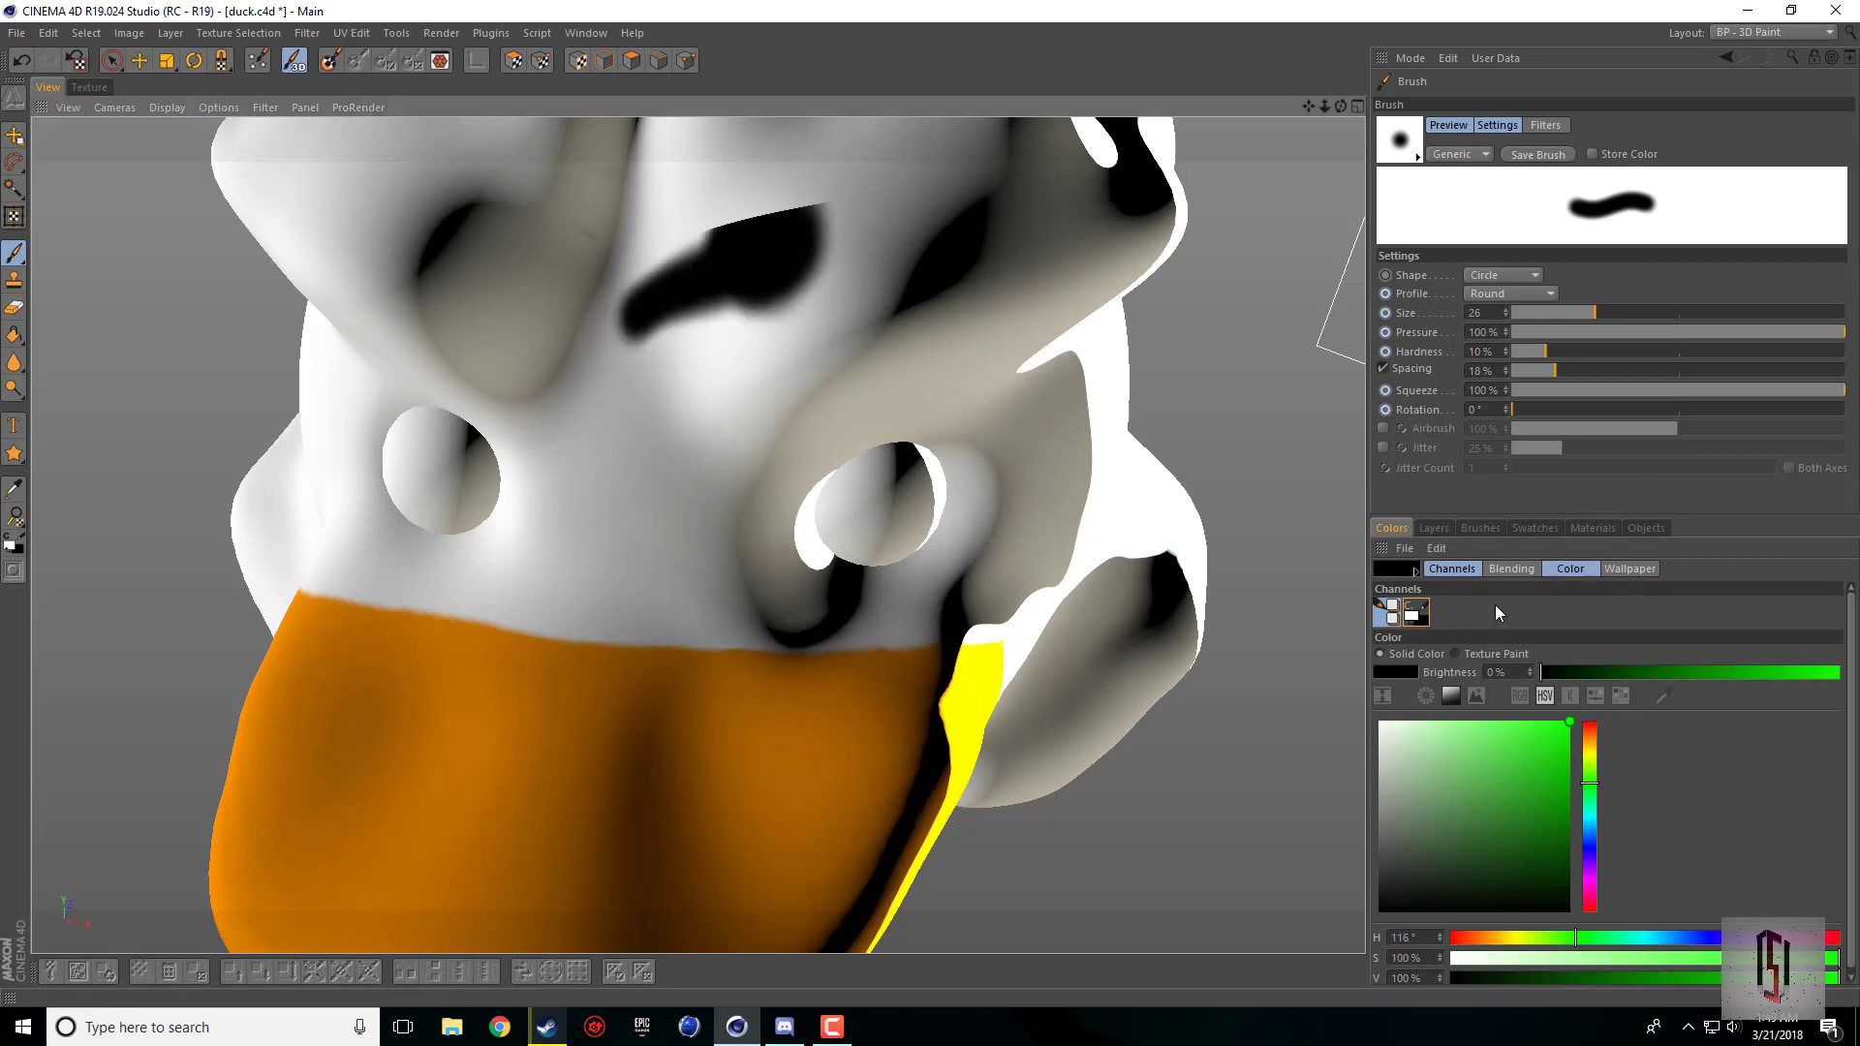
click(699, 368)
drag(1738, 666, 1839, 671)
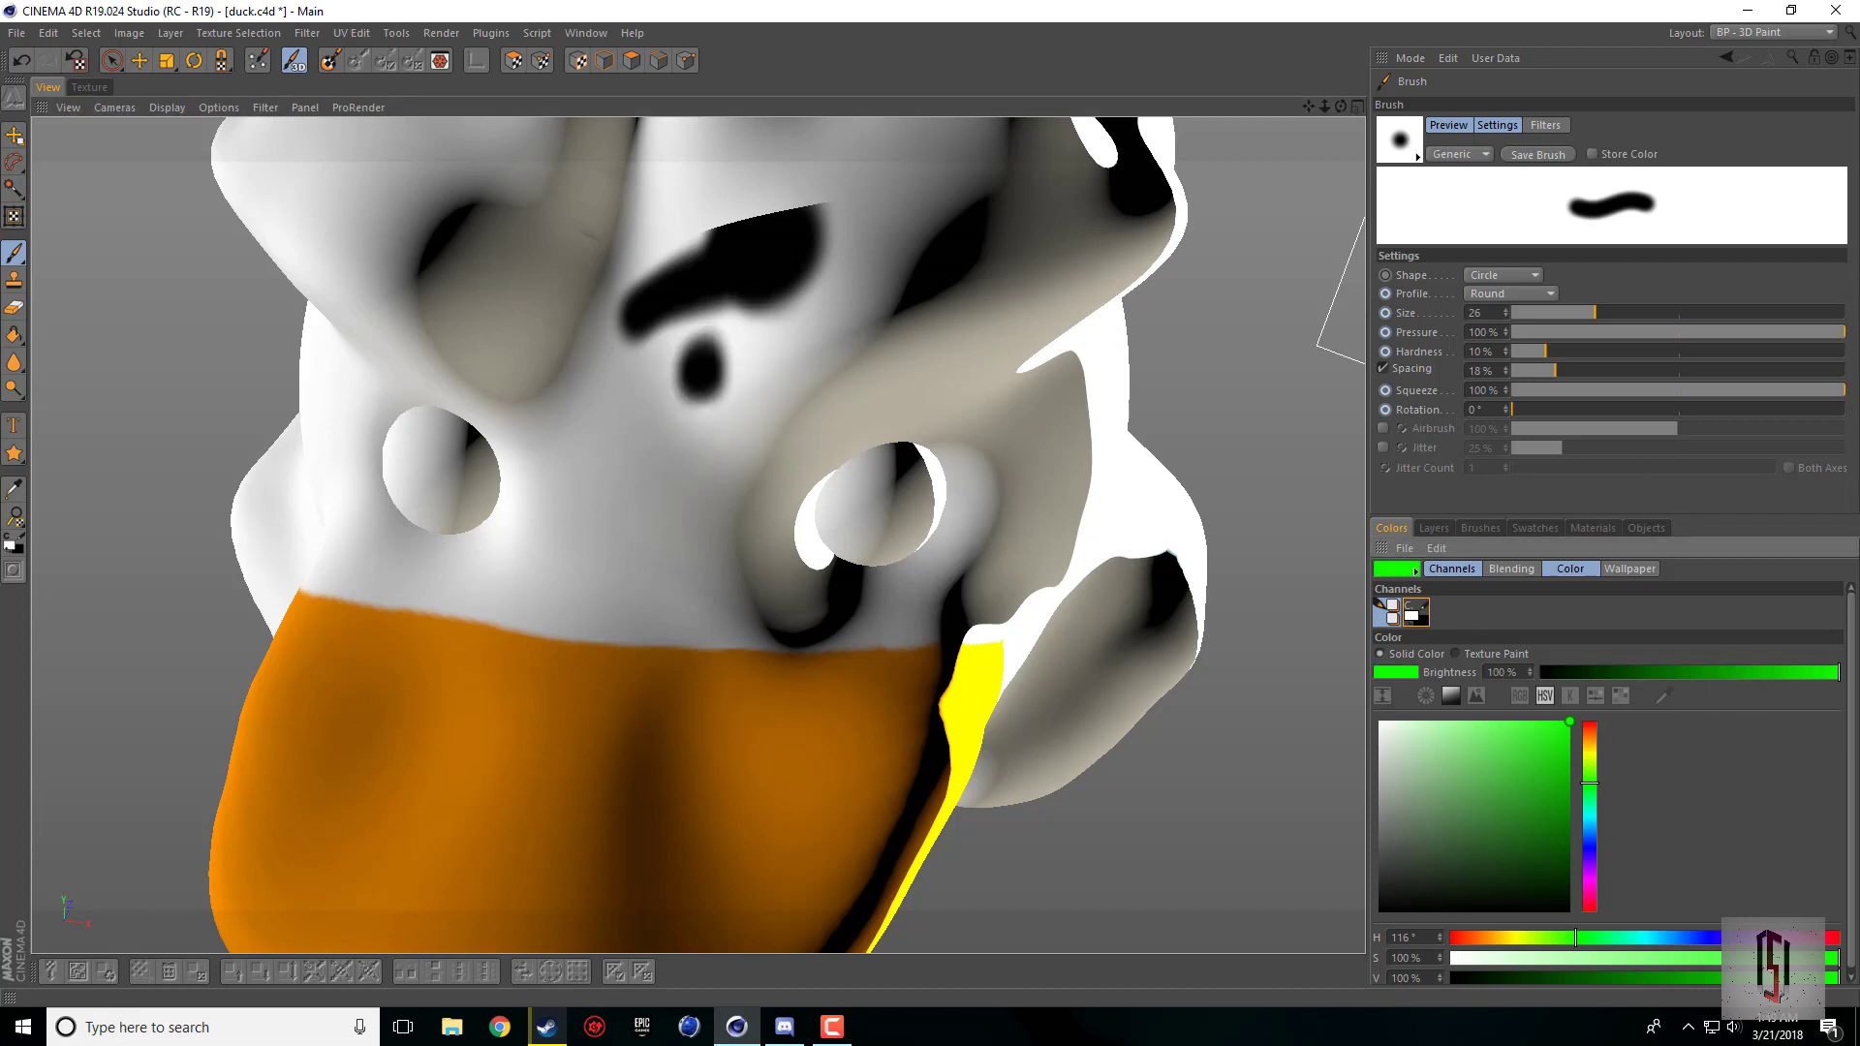
mouse_move(722, 334)
mouse_down()
mouse_move(667, 260)
mouse_move(826, 255)
mouse_move(604, 258)
mouse_up()
mouse_move(607, 267)
mouse_down()
mouse_move(698, 343)
mouse_move(680, 406)
mouse_move(684, 264)
mouse_move(651, 296)
mouse_move(692, 289)
mouse_up()
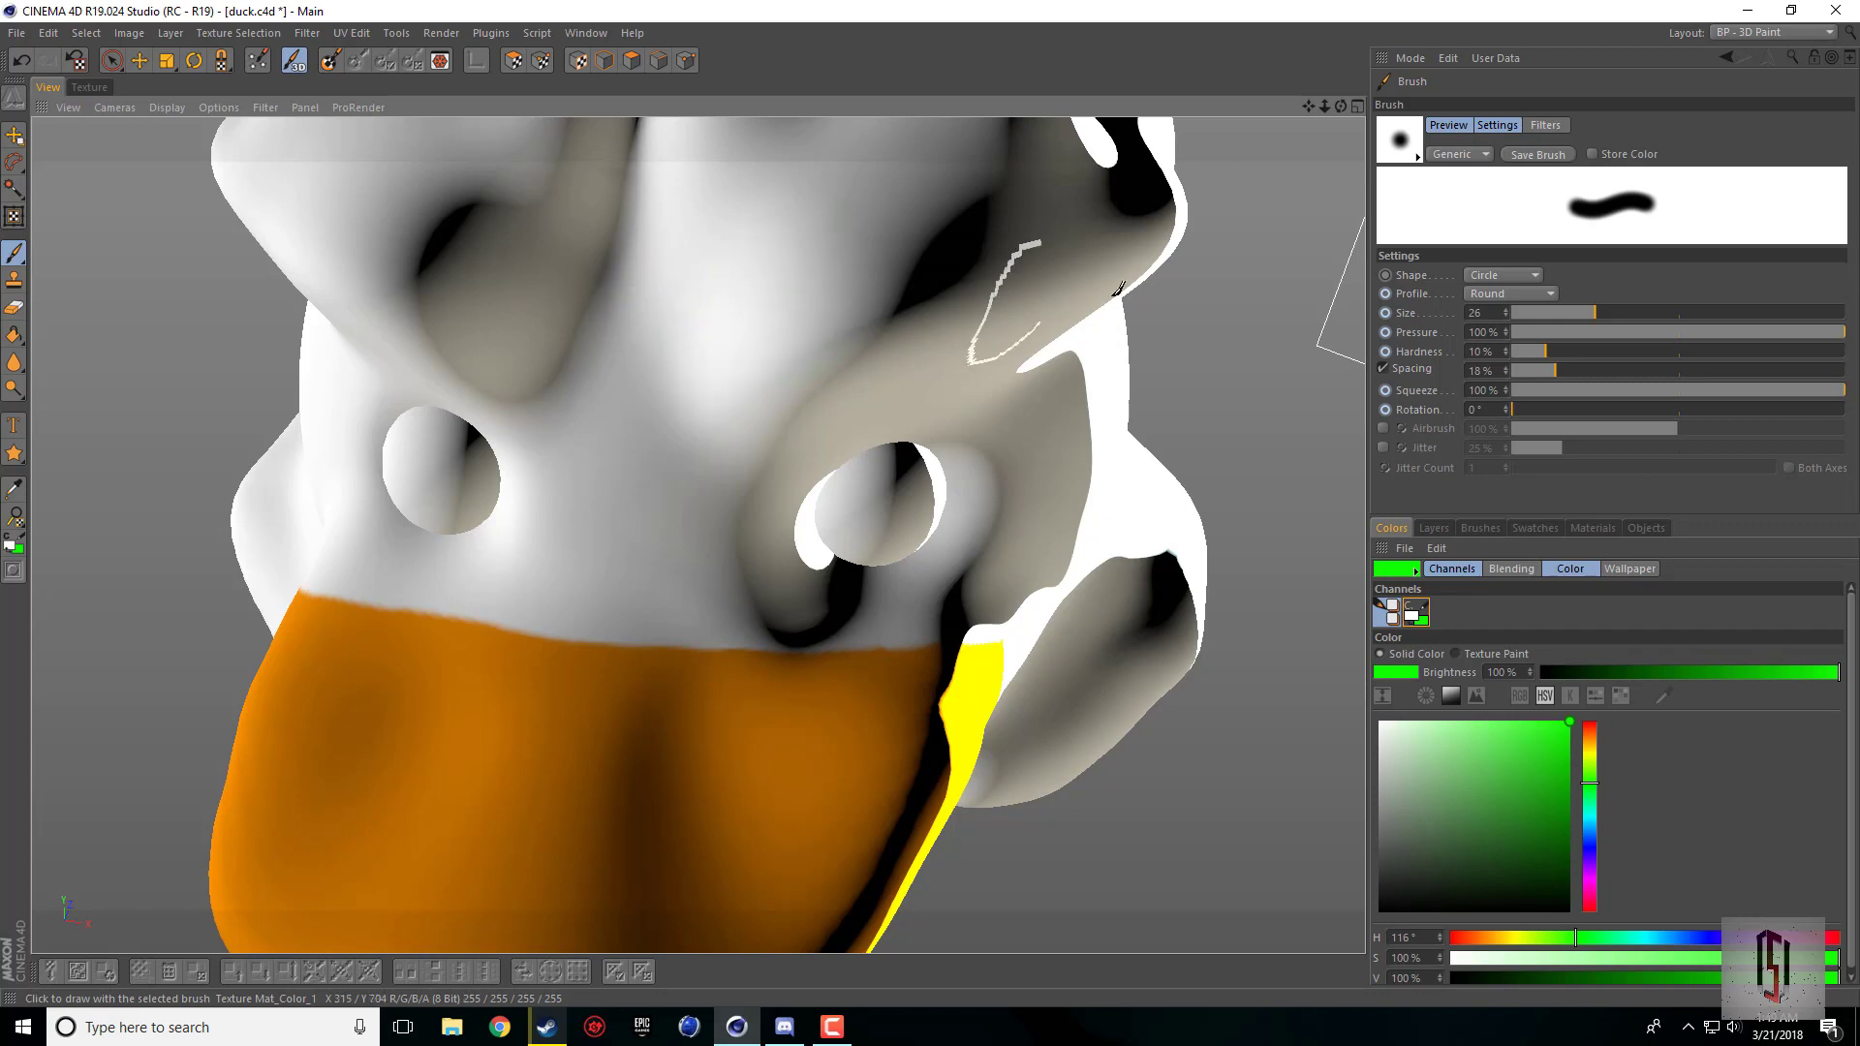
Step: Show only the Settings section of the brush attributes and set the brush shape to Rectangle
mouse_move(1339, 107)
mouse_down()
mouse_move(1311, 109)
mouse_move(1336, 104)
mouse_up()
click(1451, 132)
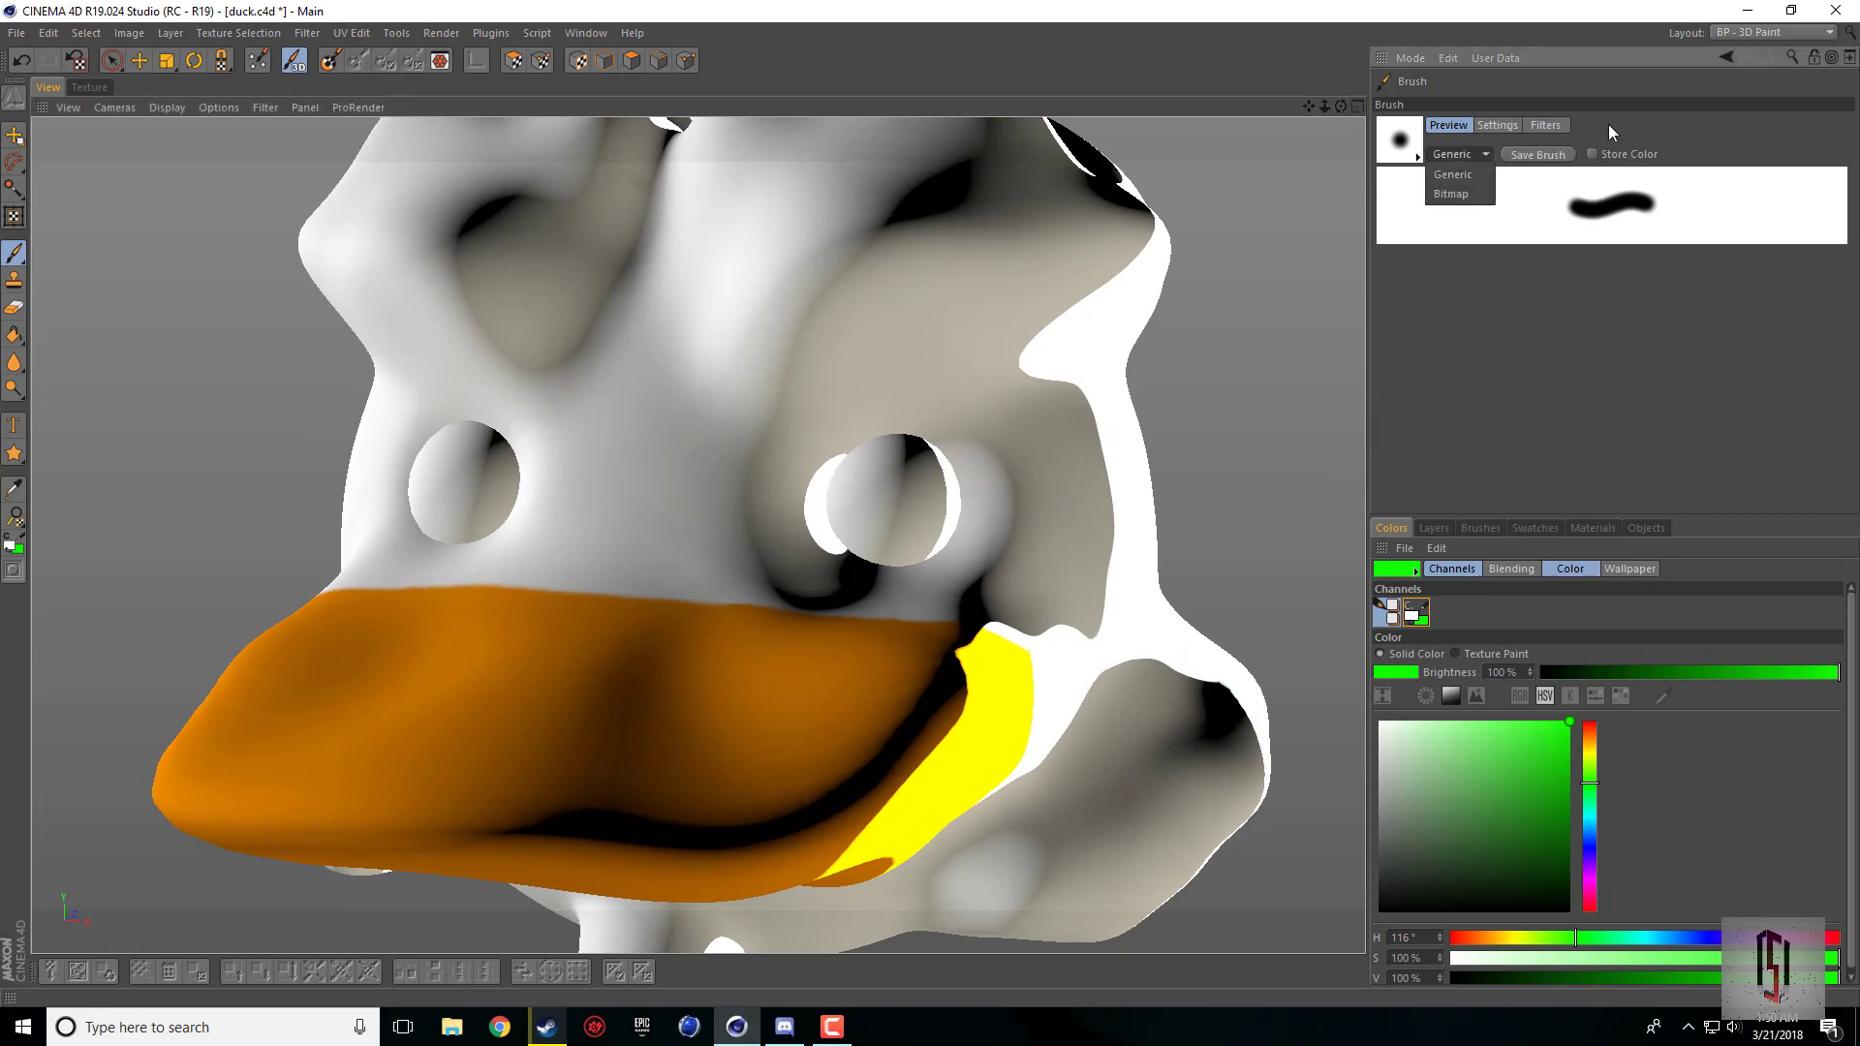
click(1607, 125)
click(1490, 125)
click(1460, 126)
click(1496, 126)
click(1553, 126)
click(1487, 125)
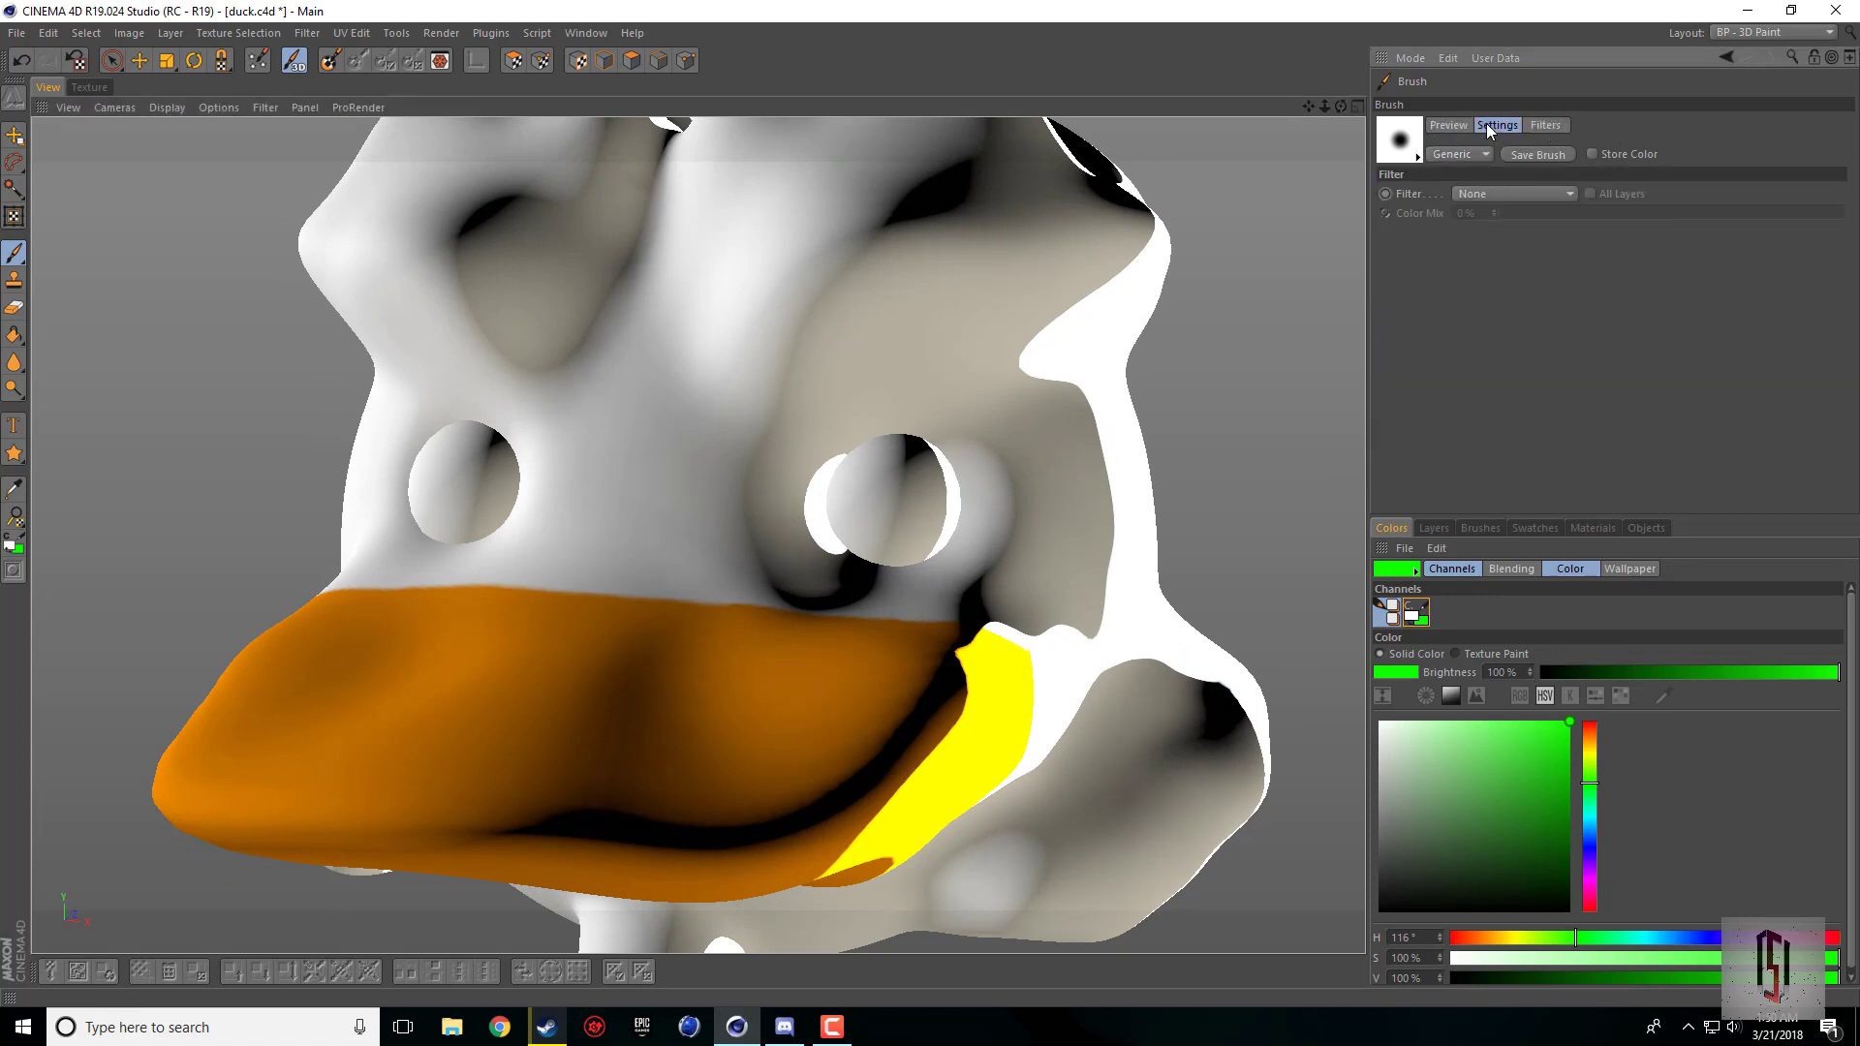
Step: Choose a rectangular bristle preset with a user-defined profile and size 50 from the brush library
click(1416, 154)
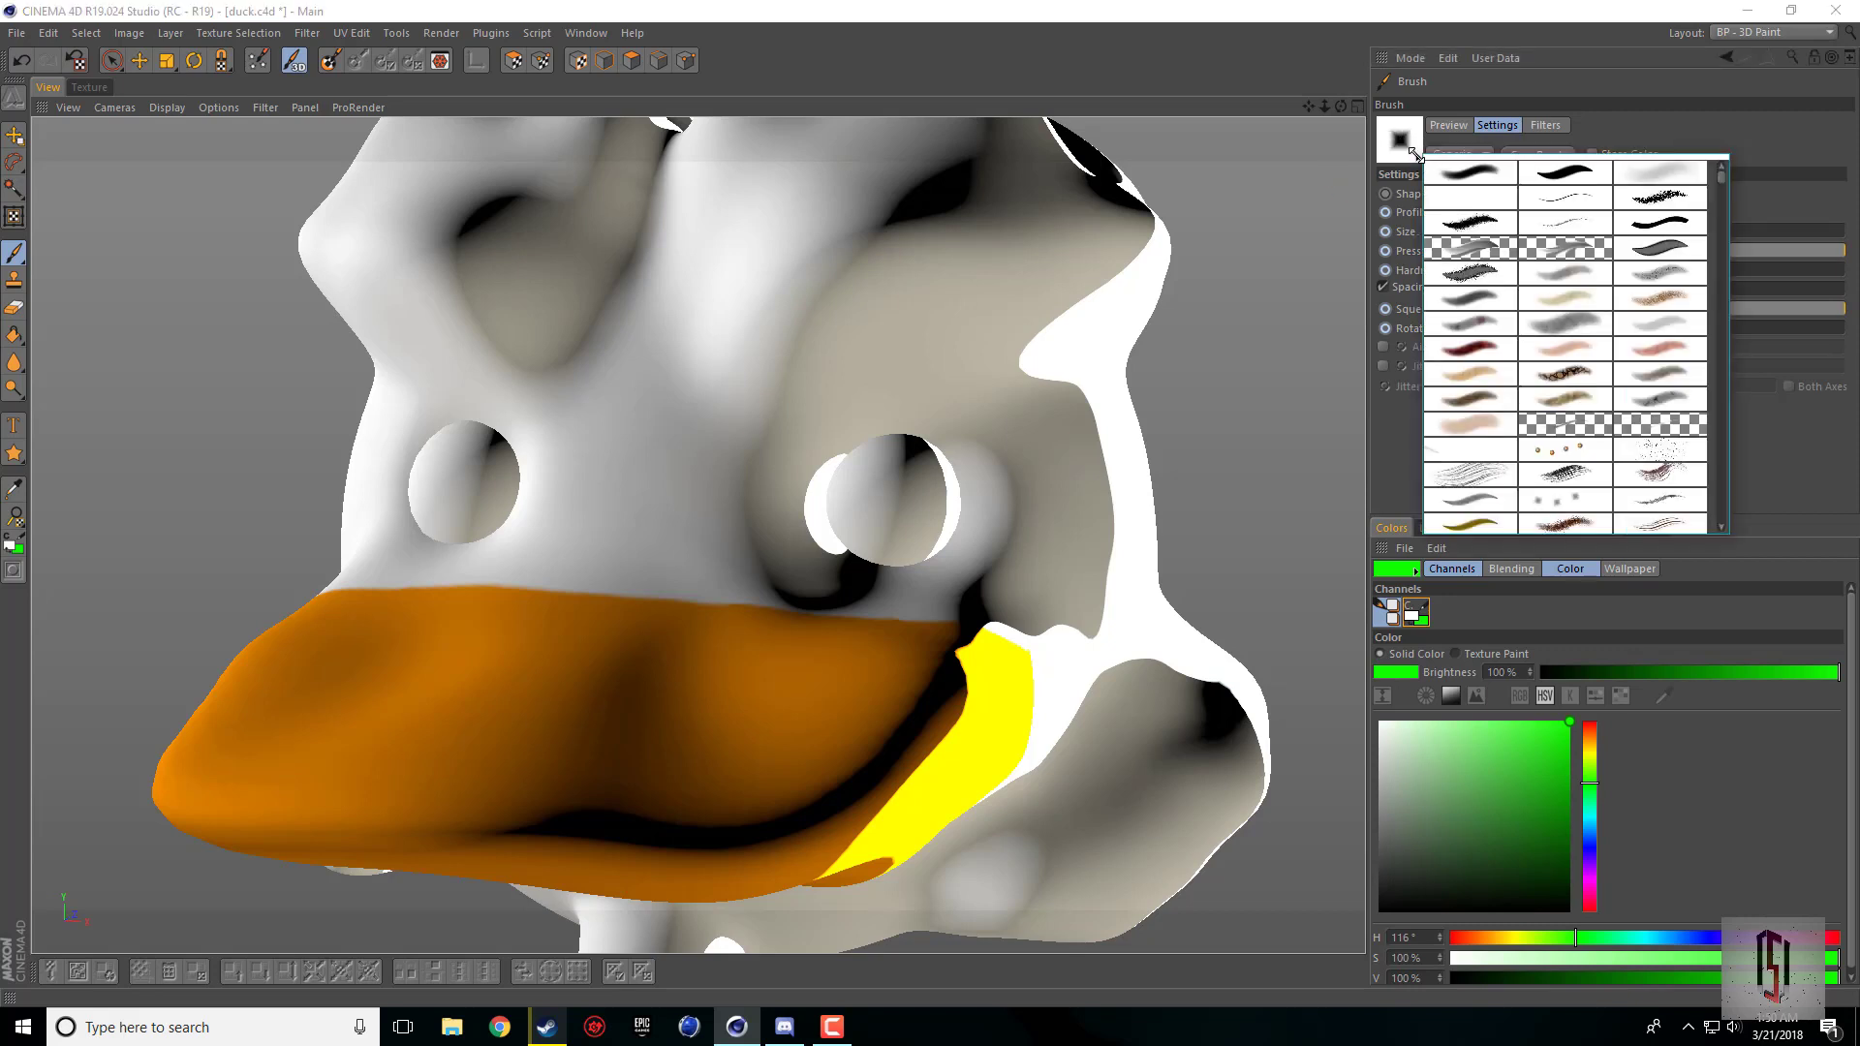
scroll(1559, 261, down, 5)
click(1416, 155)
click(1415, 155)
scroll(1559, 290, down, 5)
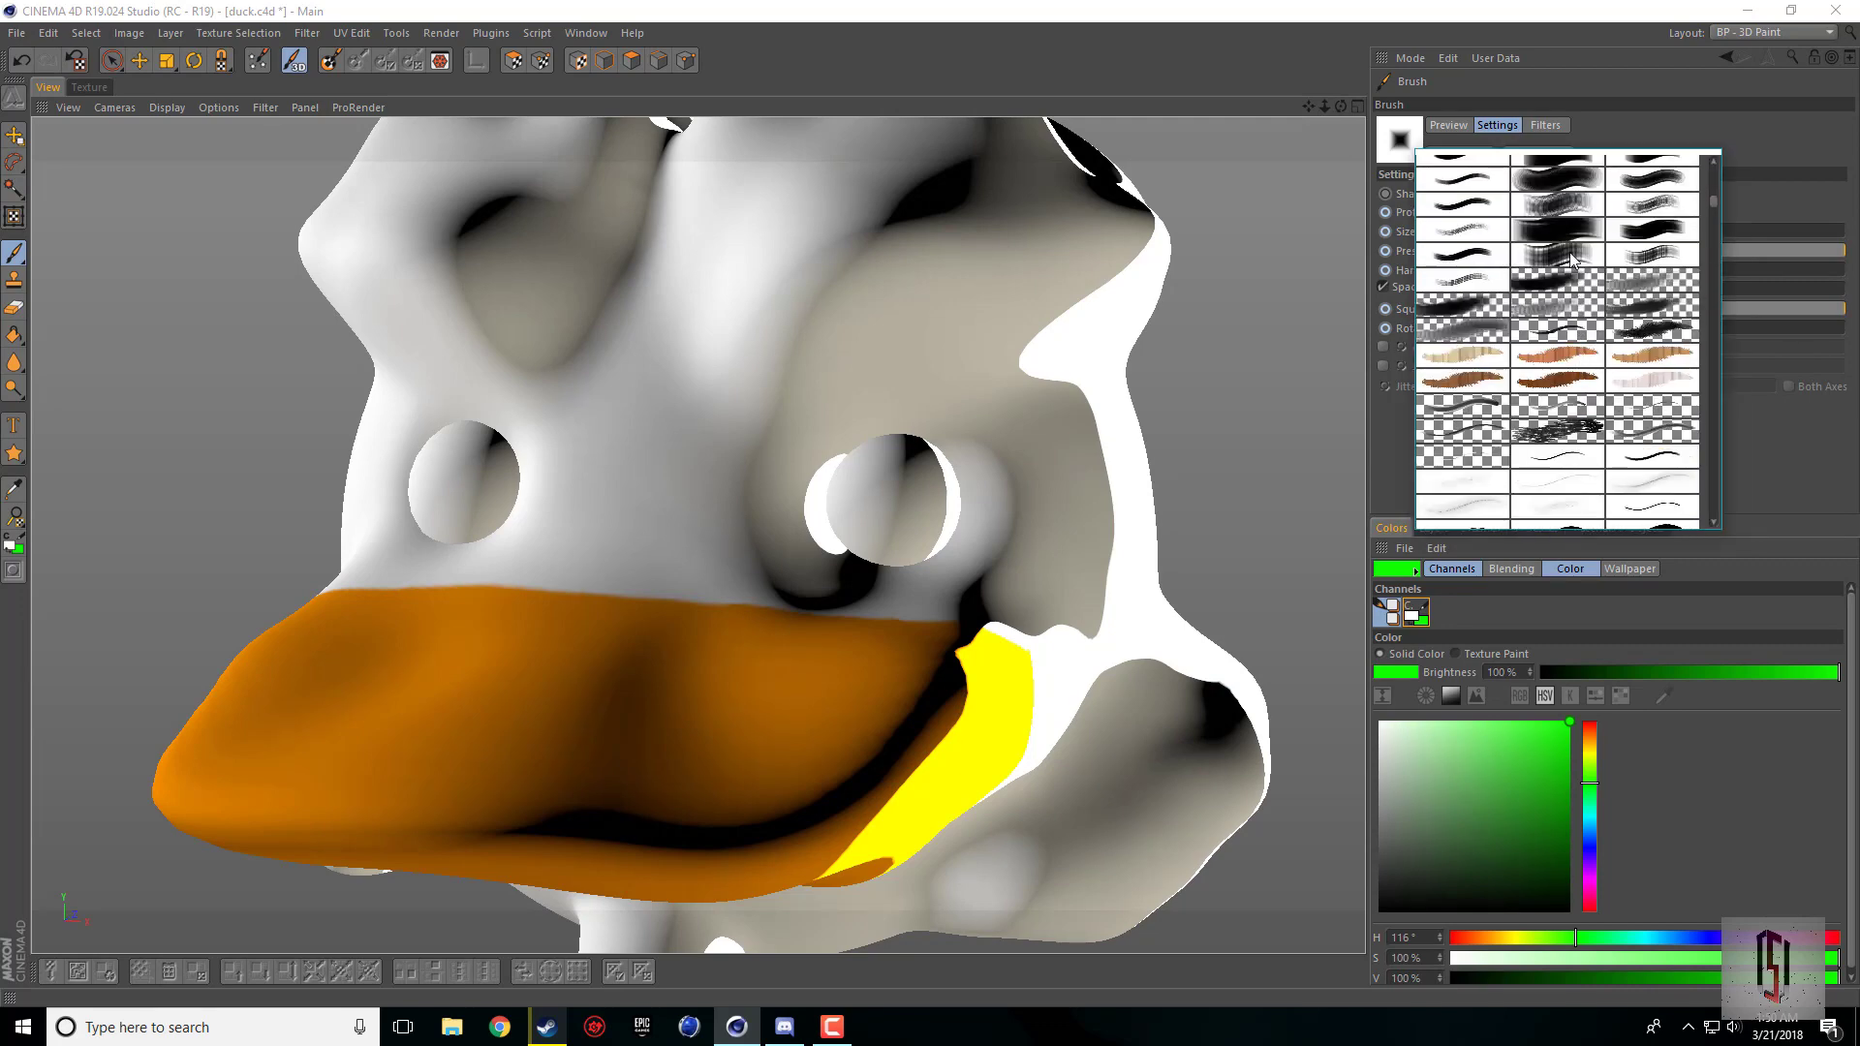
click(1571, 260)
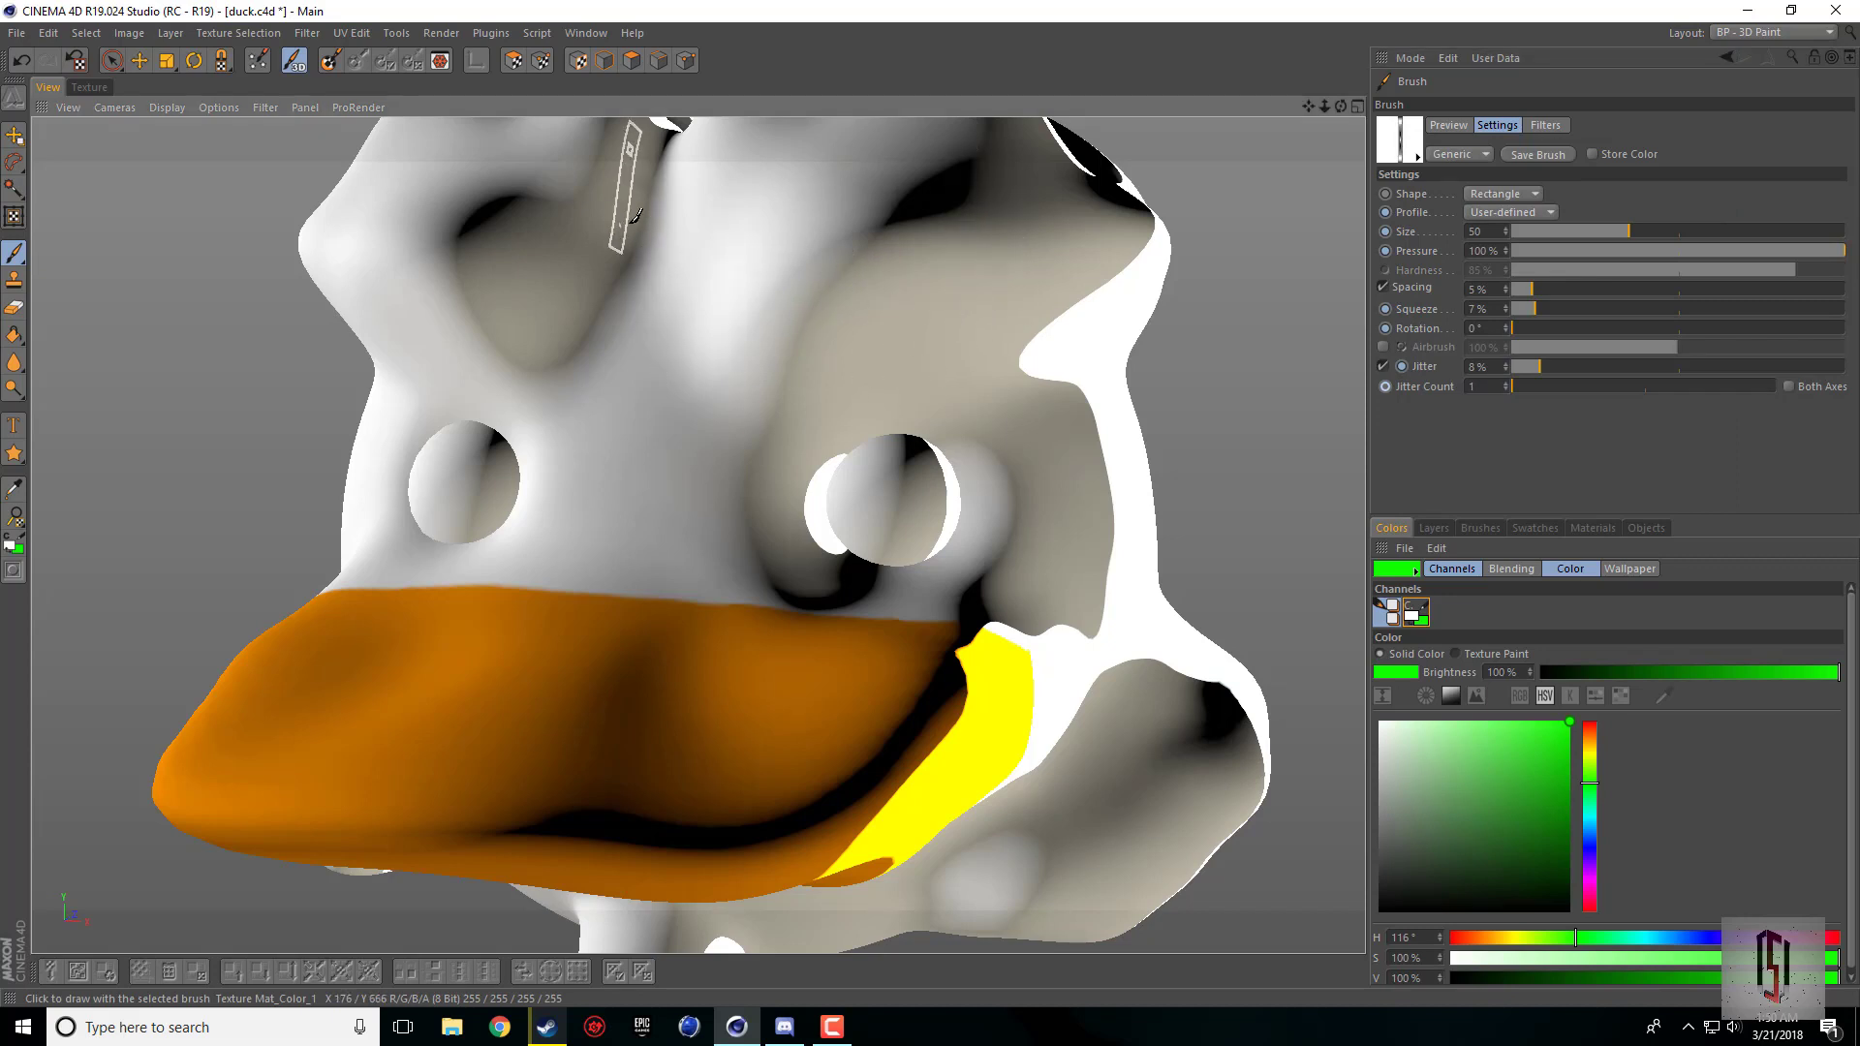
Step: Paint broad green bristle strokes across the duck's forehead below the tuft
drag(633, 184, 903, 247)
drag(541, 276, 1012, 314)
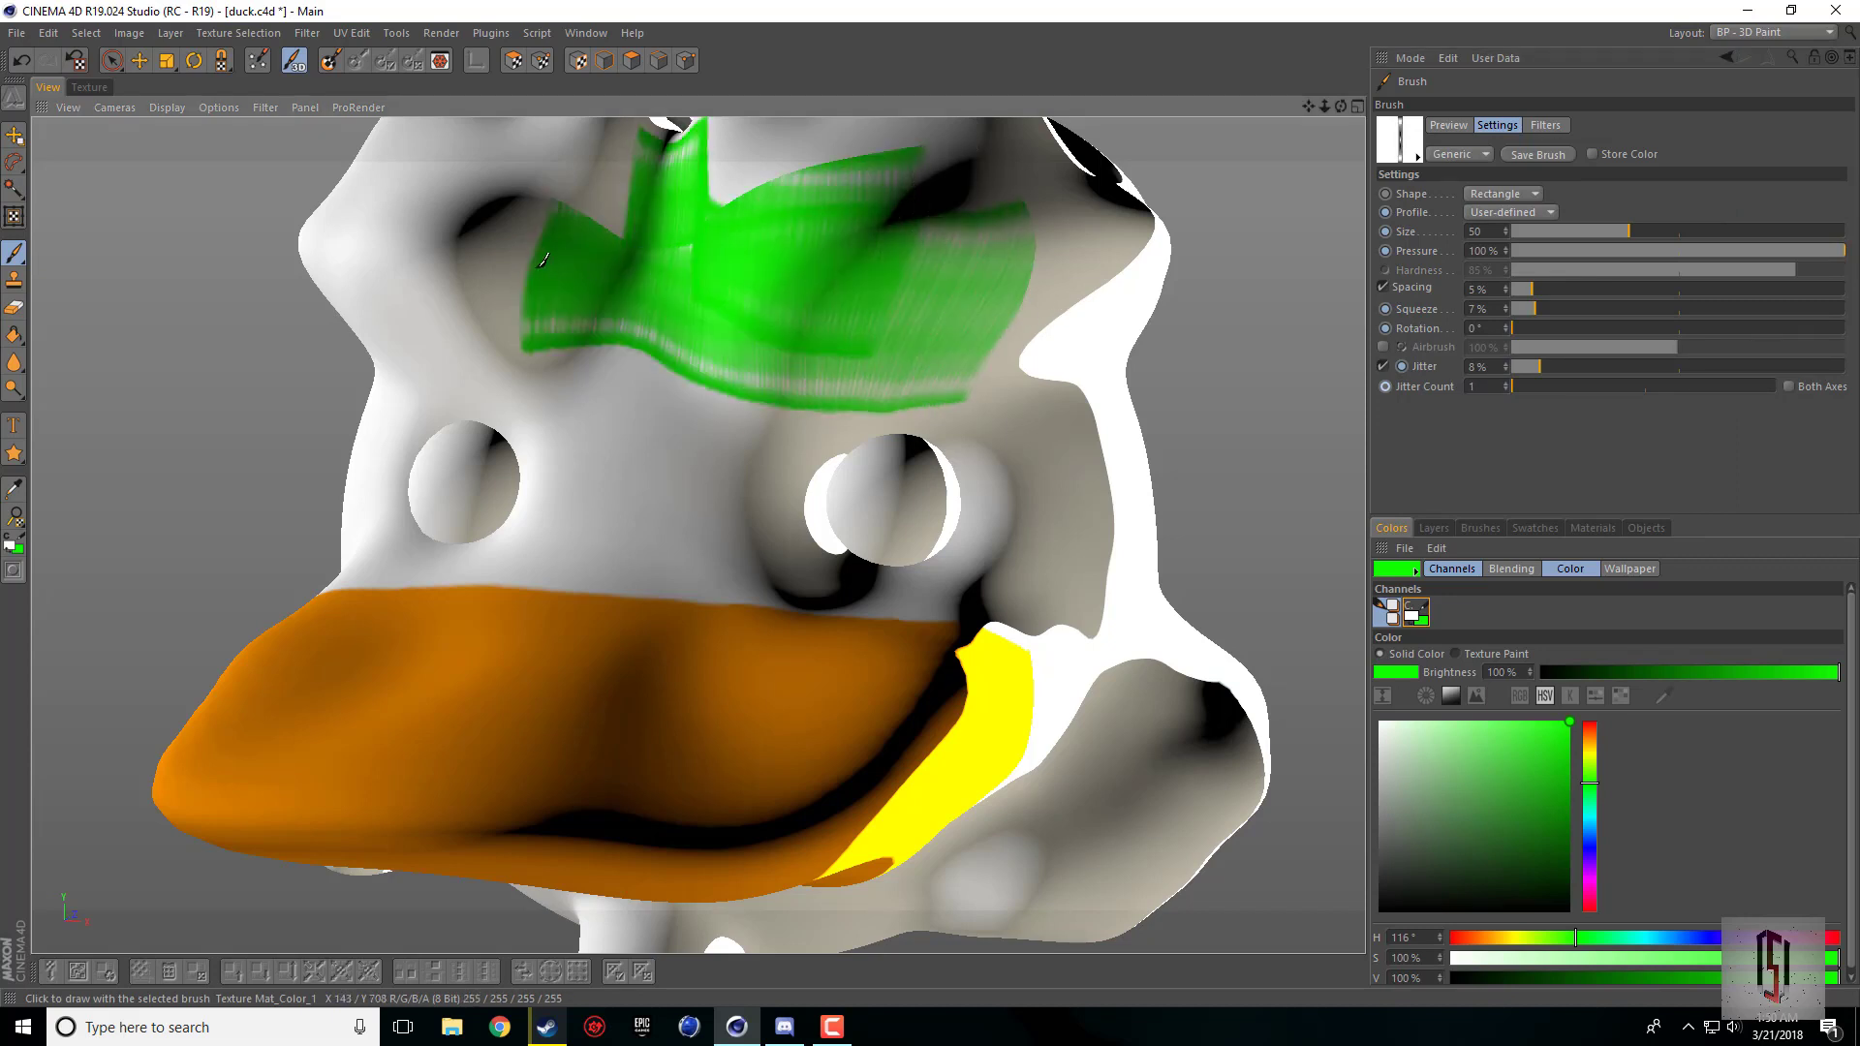
drag(535, 281, 1029, 312)
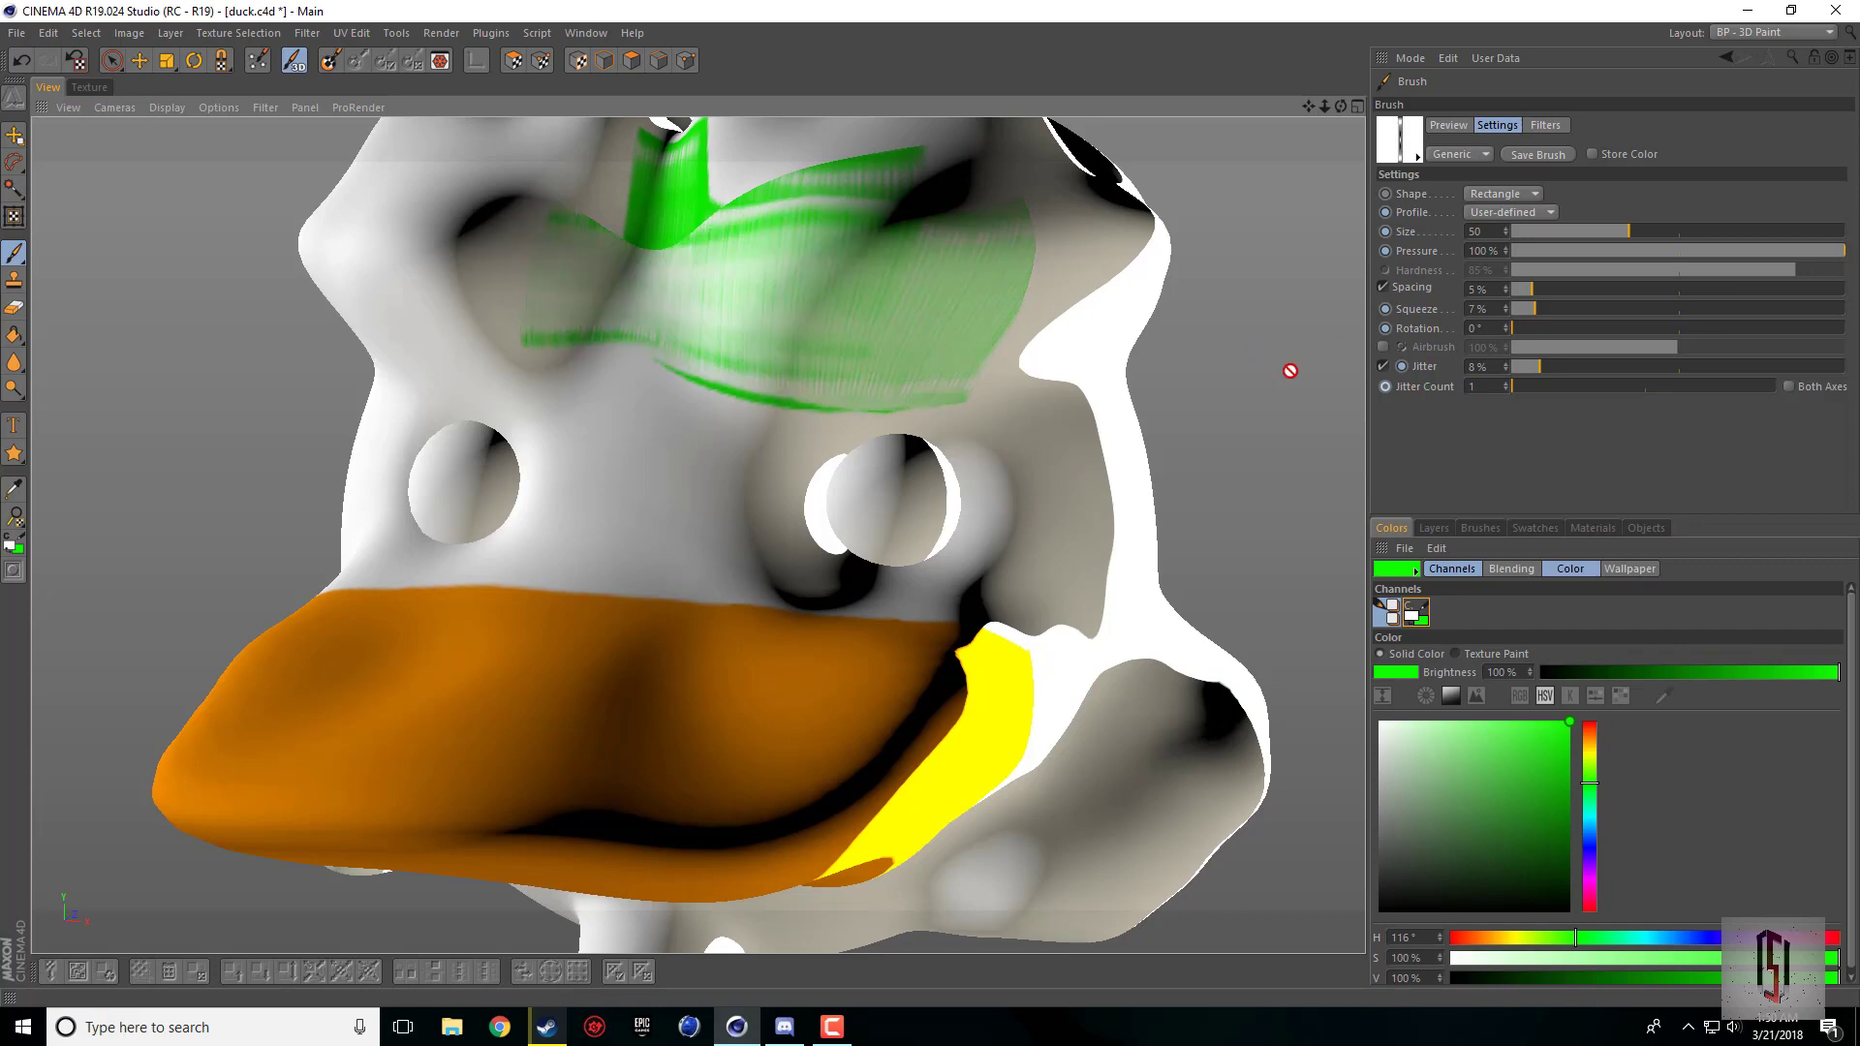
Step: Choose a bitmap brush preset of size 381 and paint large green strokes across the duck's face and beak
click(1417, 160)
scroll(1519, 384, down, 3)
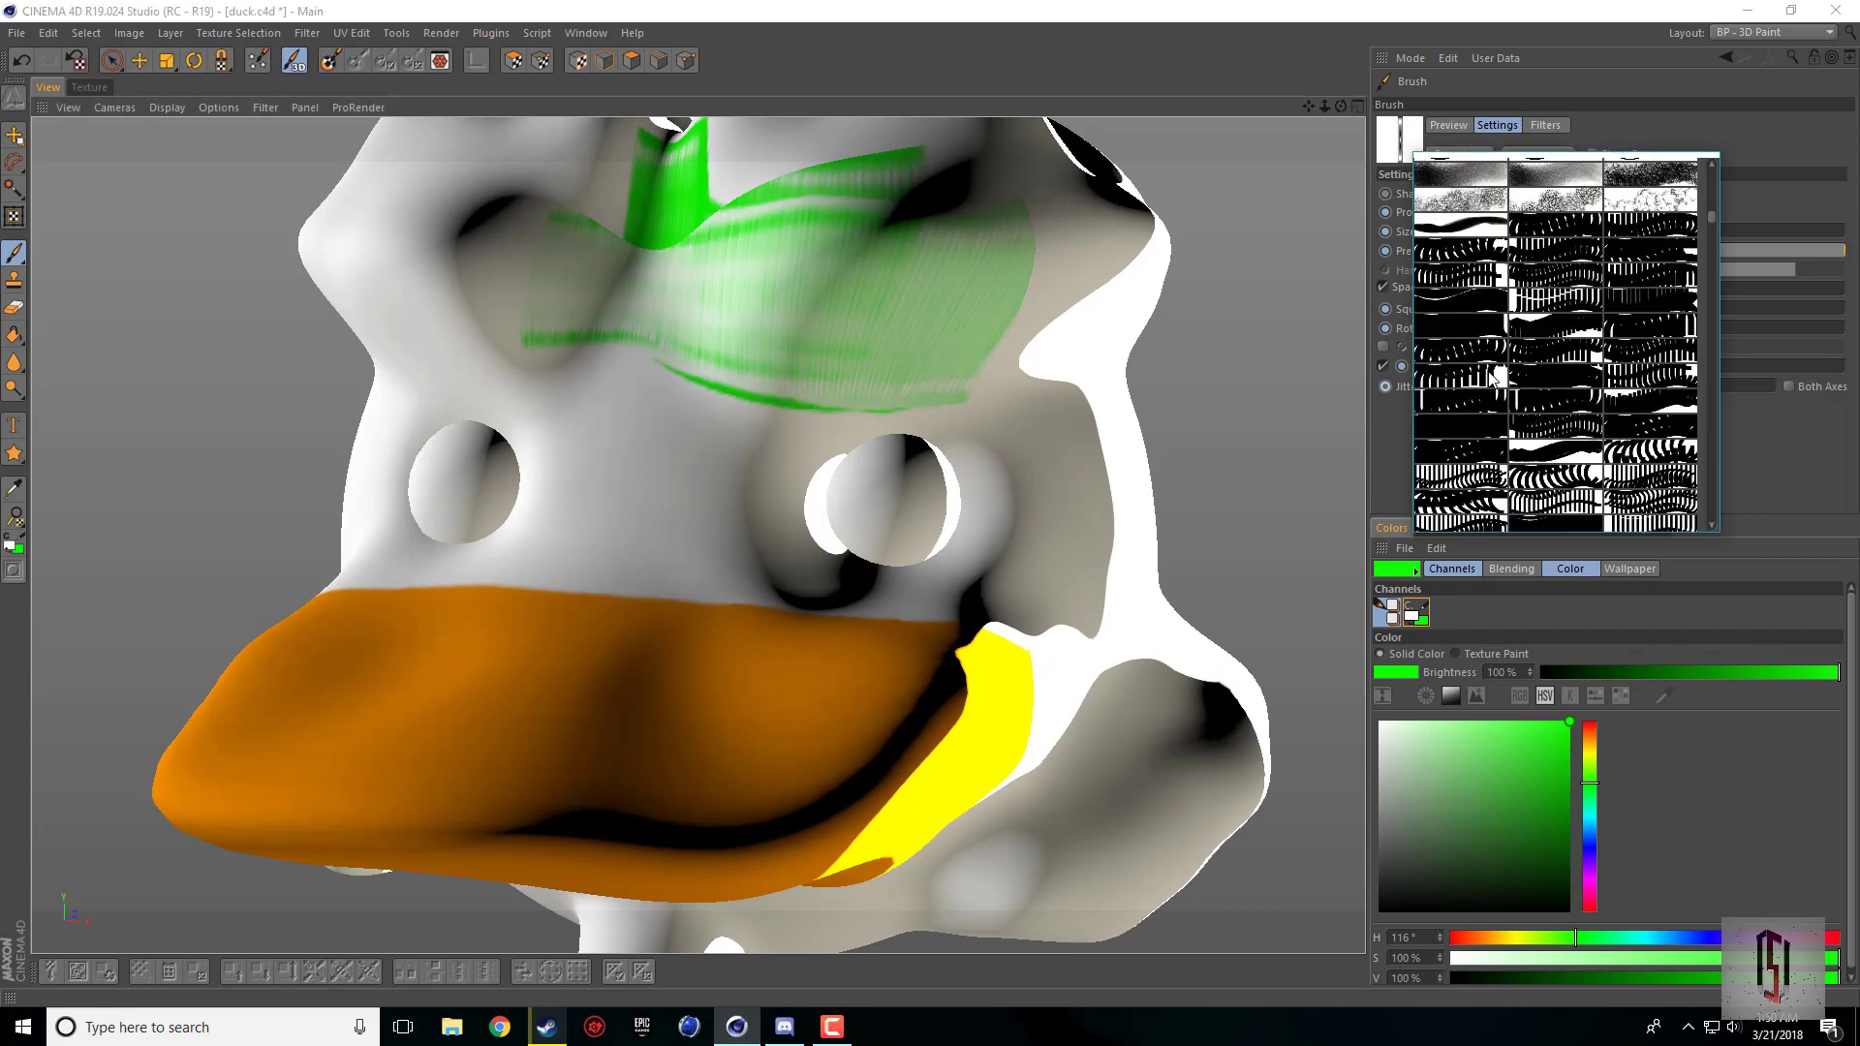
click(1486, 444)
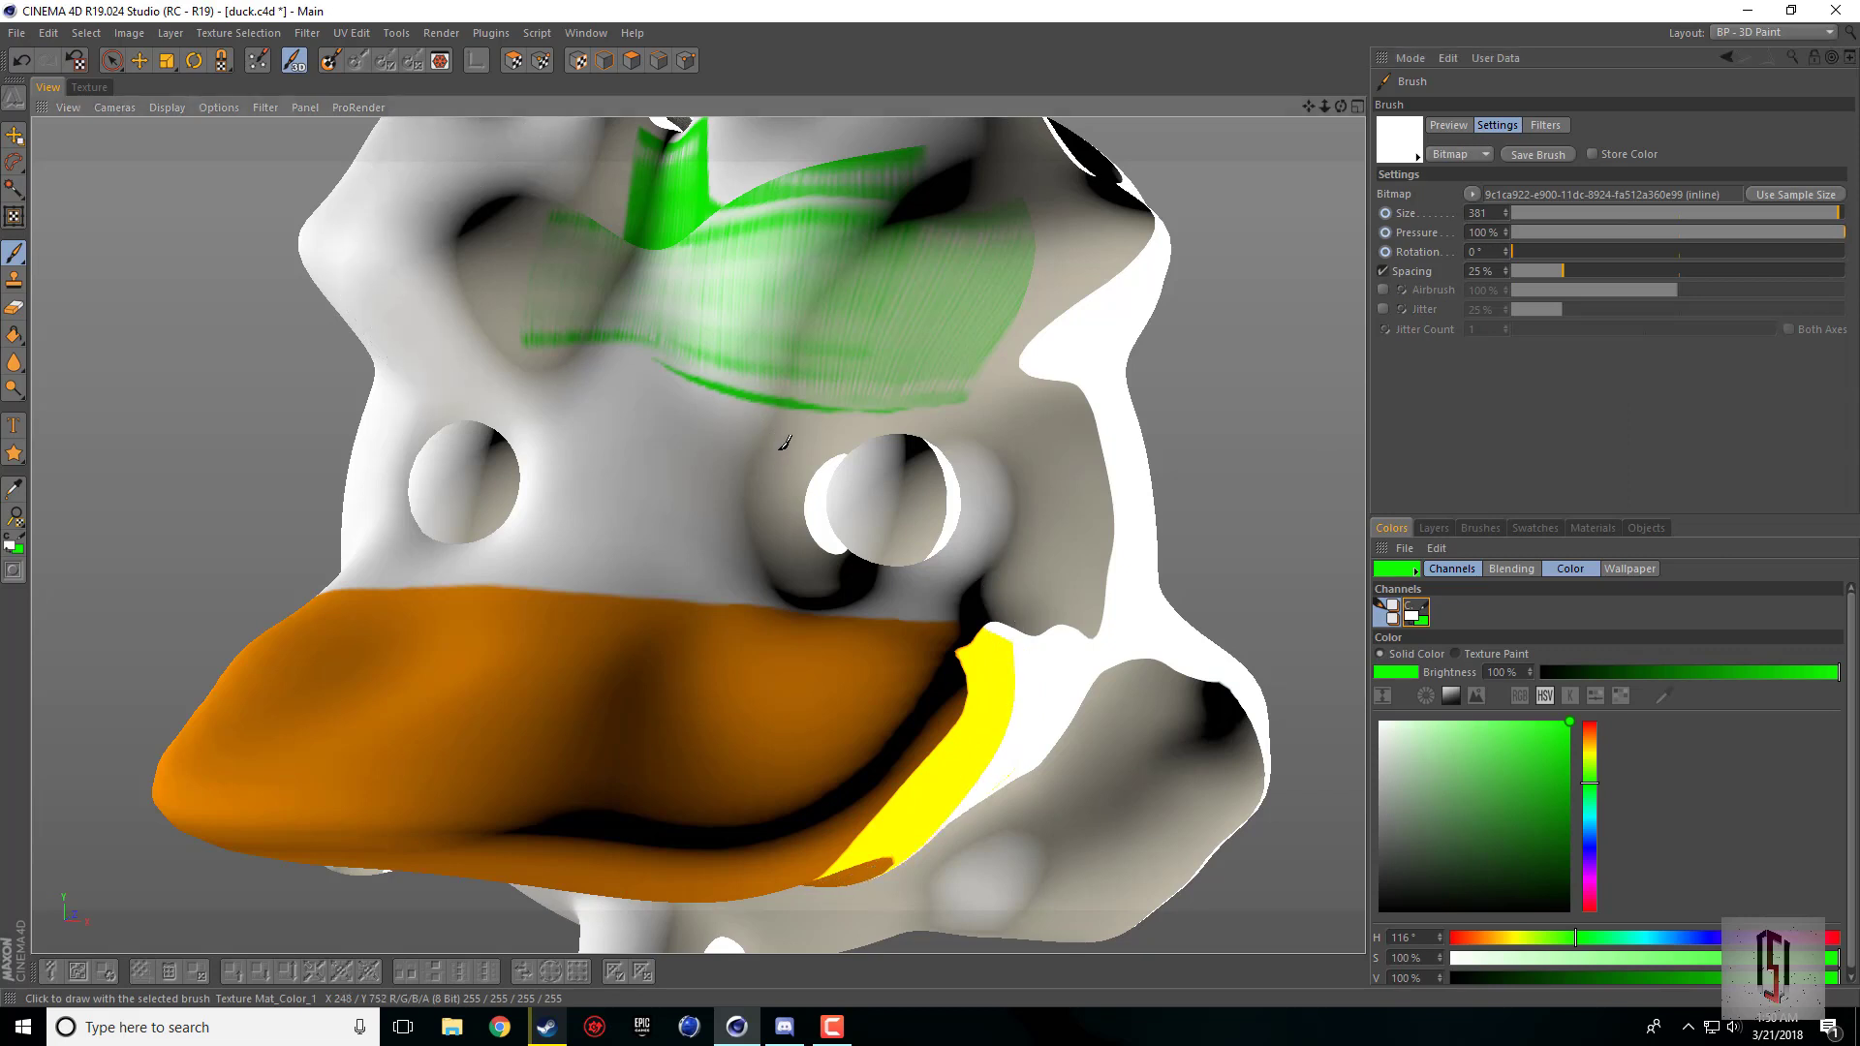
click(700, 482)
mouse_move(700, 482)
mouse_down()
mouse_move(543, 252)
mouse_move(678, 387)
mouse_move(1046, 540)
mouse_move(974, 678)
mouse_up()
Step: Undo the green test strokes on the duck's head
scroll(974, 678, down, 5)
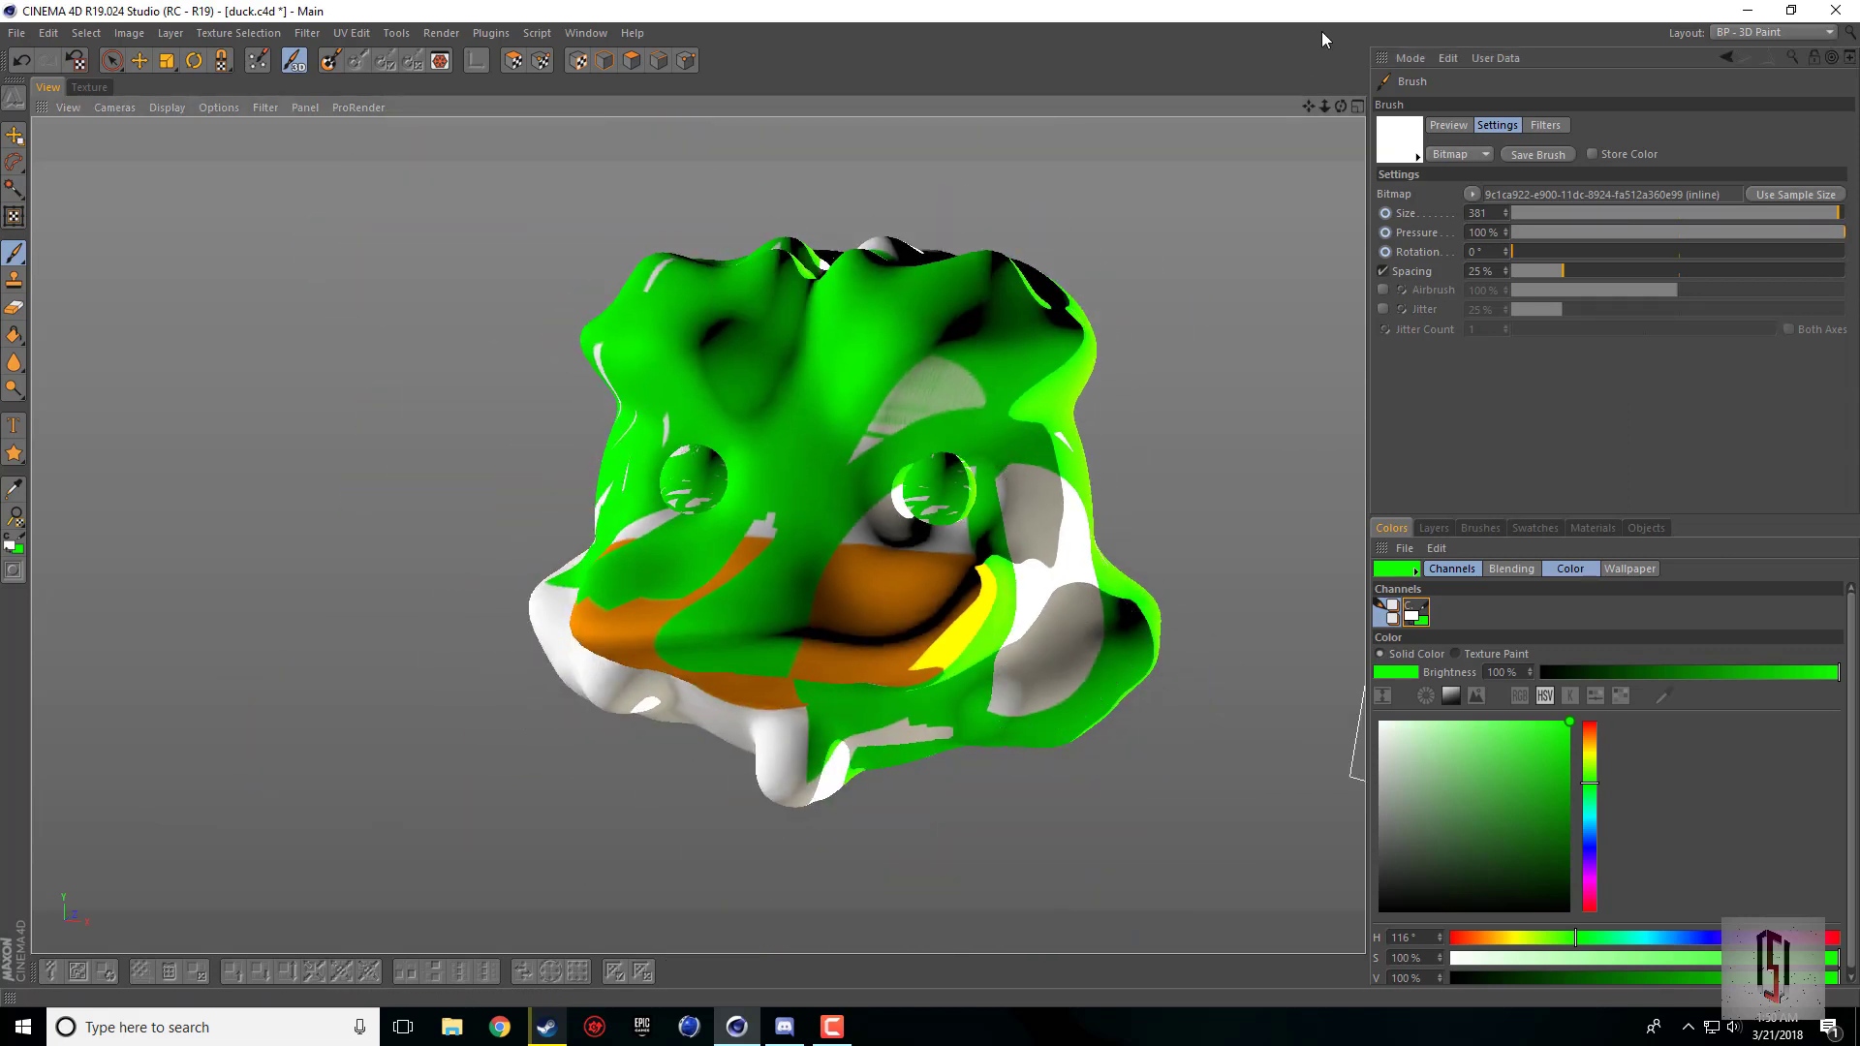
mouse_move(1343, 113)
mouse_down()
mouse_move(1424, 39)
mouse_move(1346, 130)
mouse_move(1259, 145)
mouse_move(1340, 133)
mouse_up()
click(19, 64)
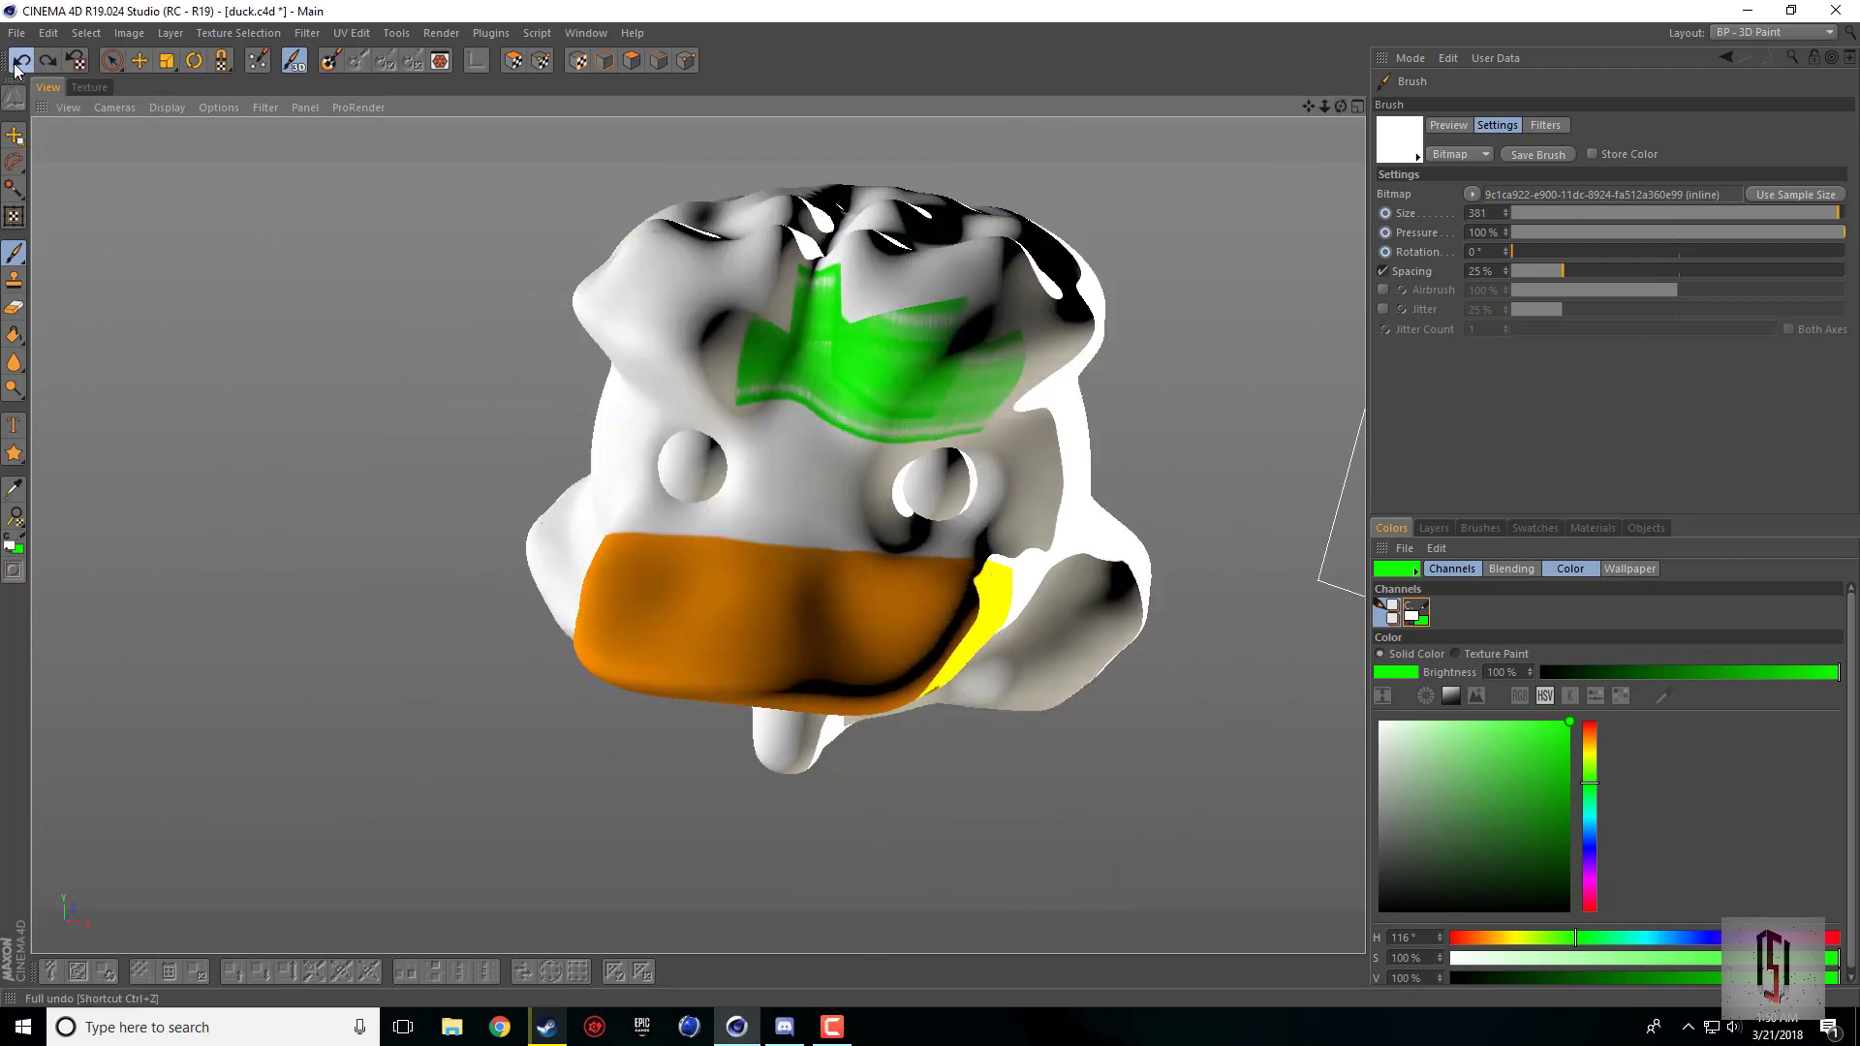
click(20, 64)
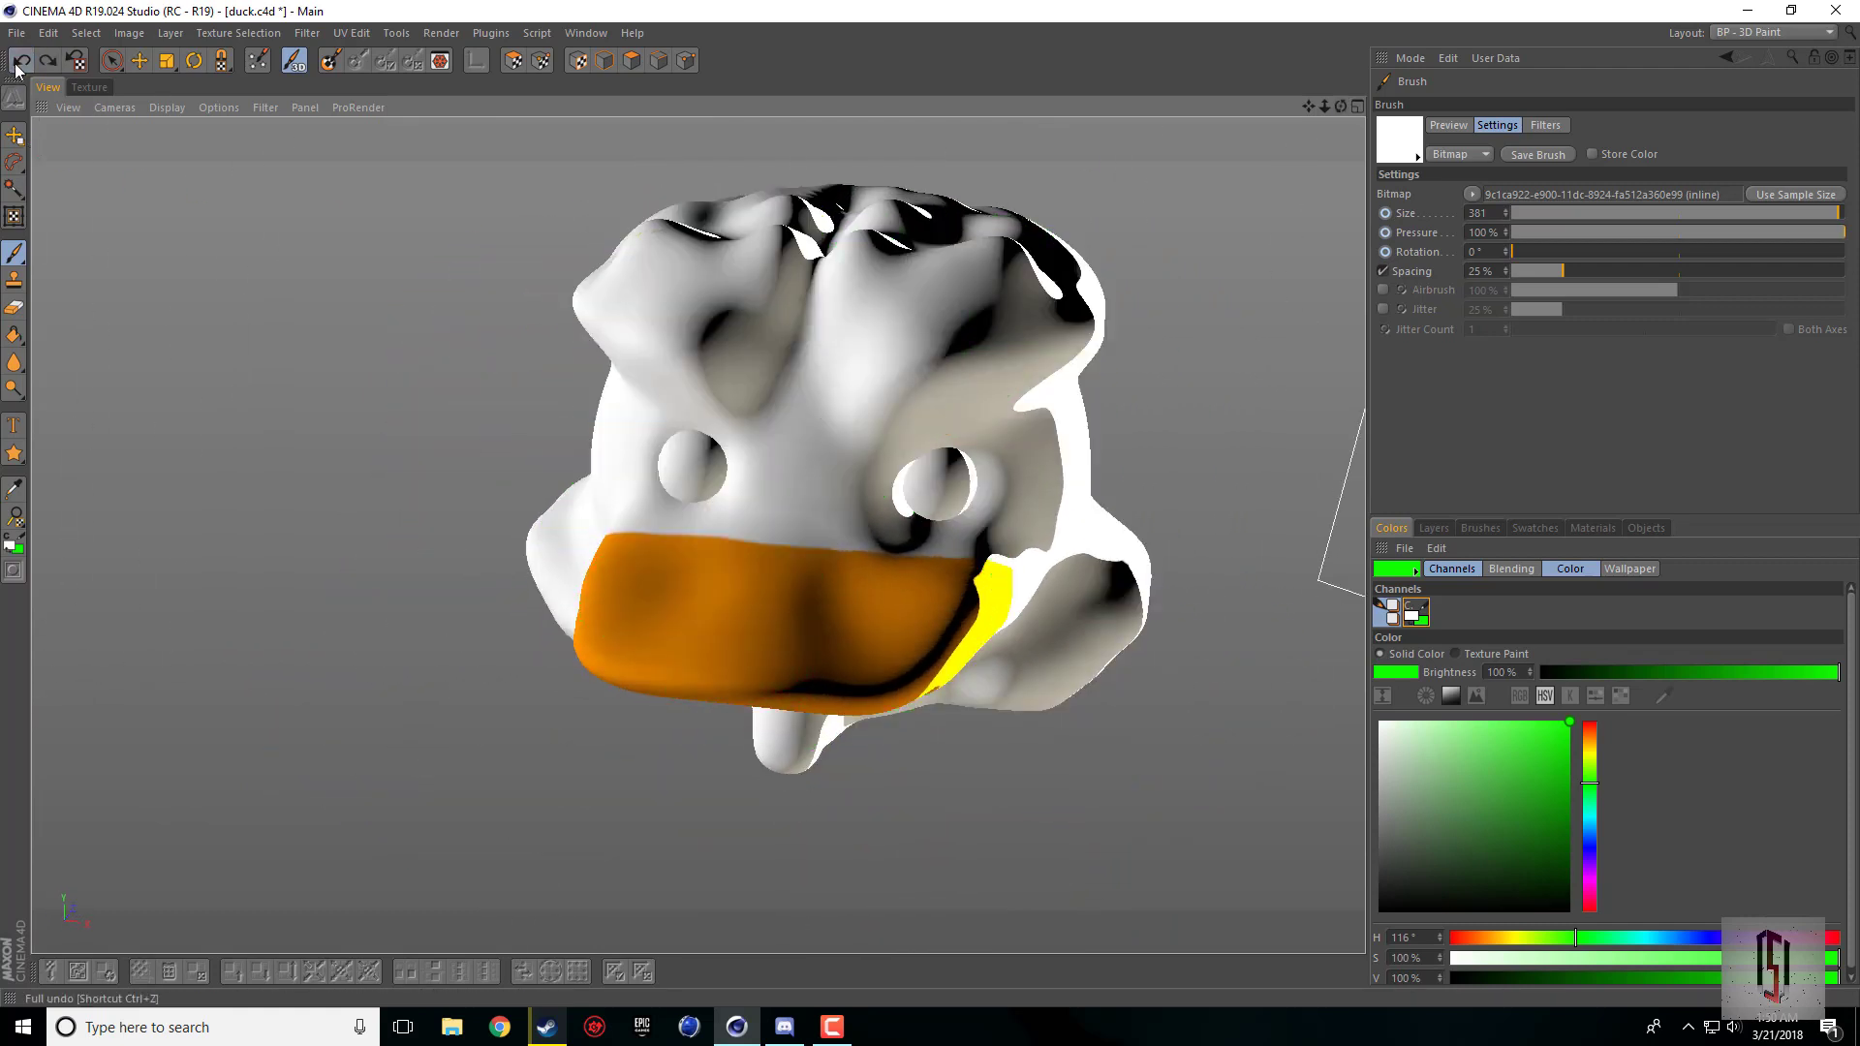
Step: Make white the active paint color and browse the brush preset library
click(1411, 617)
scroll(1569, 663, down, 1)
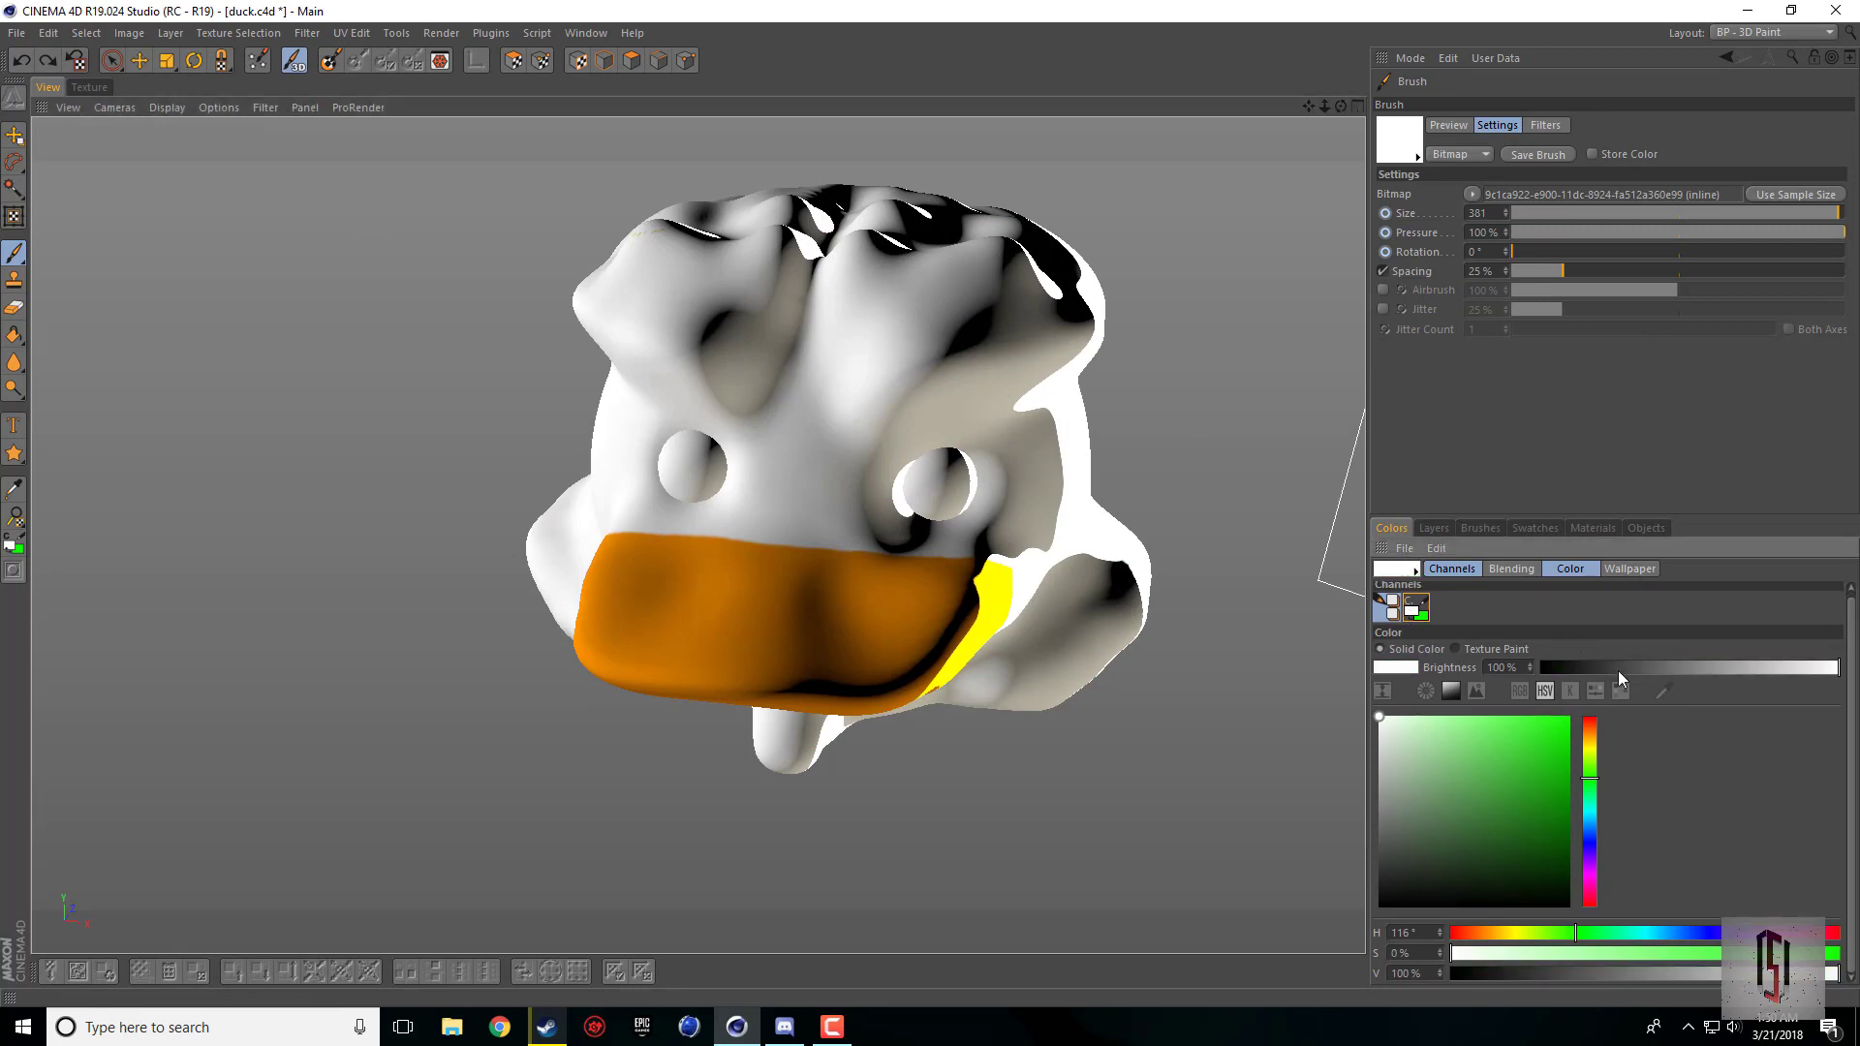
click(1414, 161)
scroll(1559, 402, down, 5)
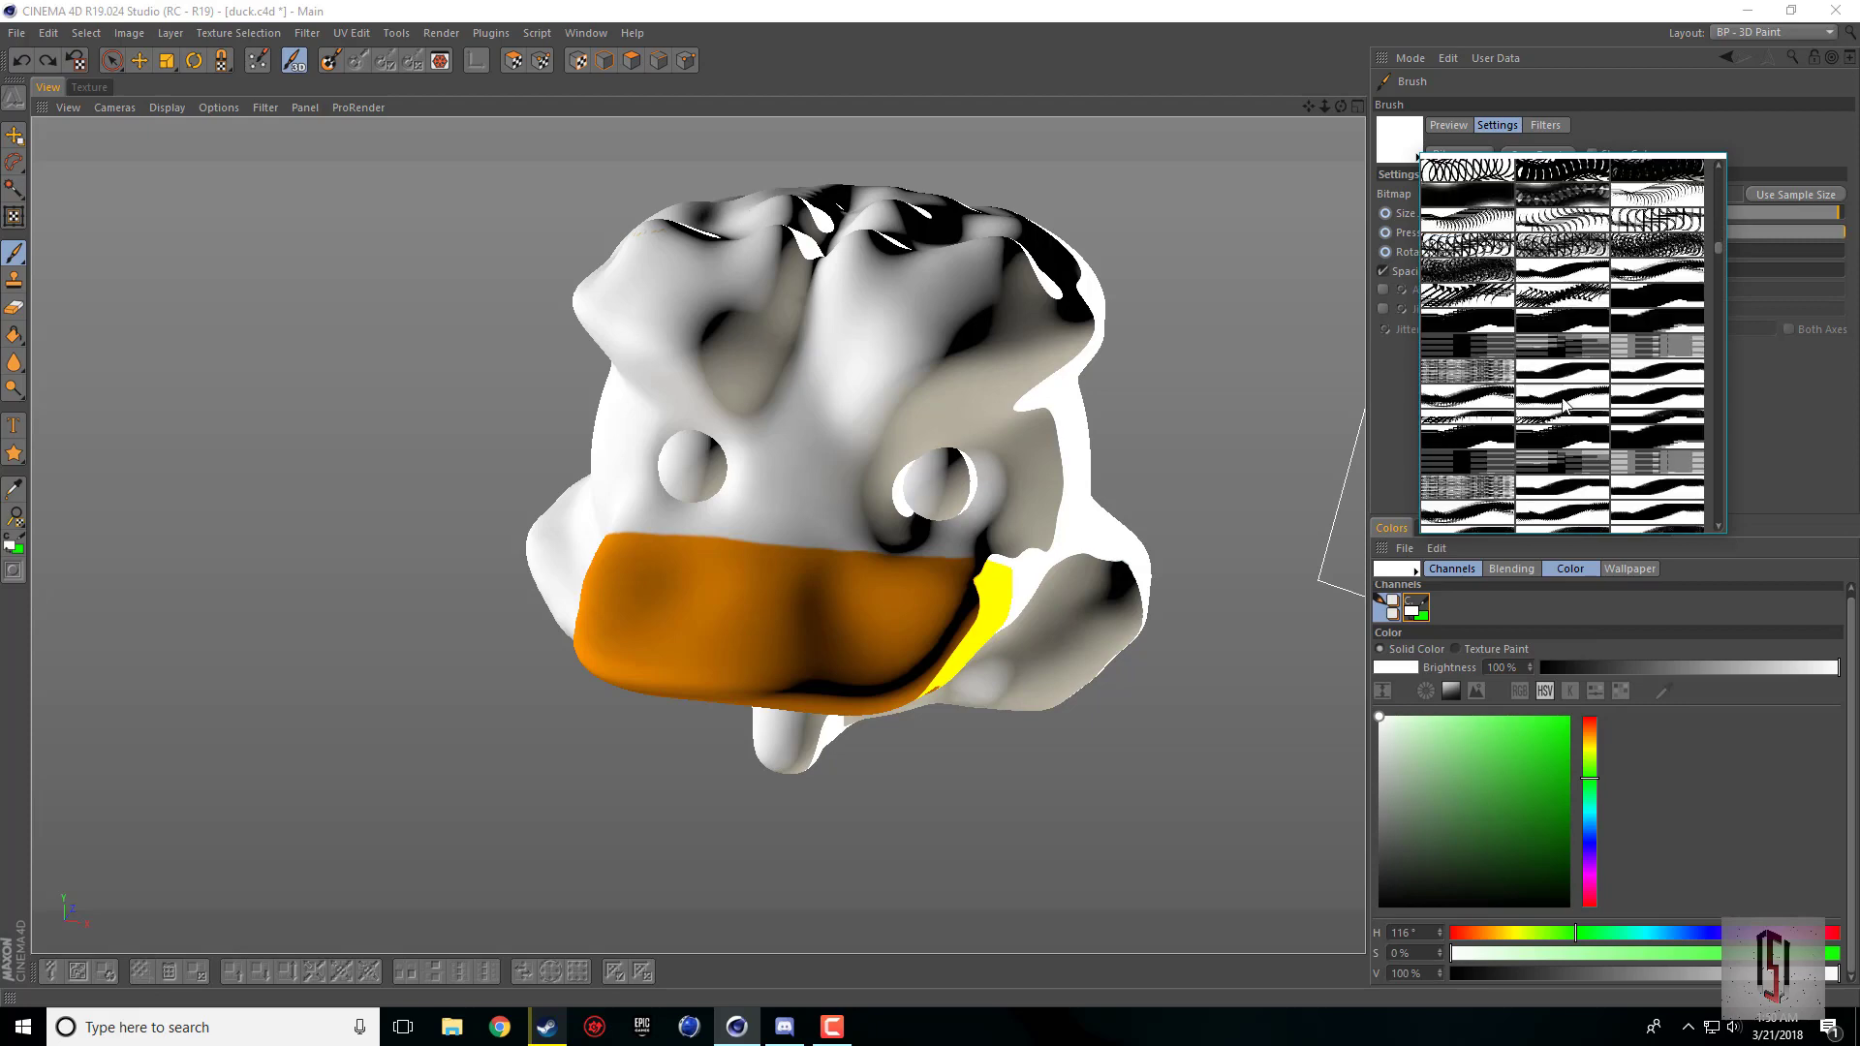
scroll(1561, 406, down, 4)
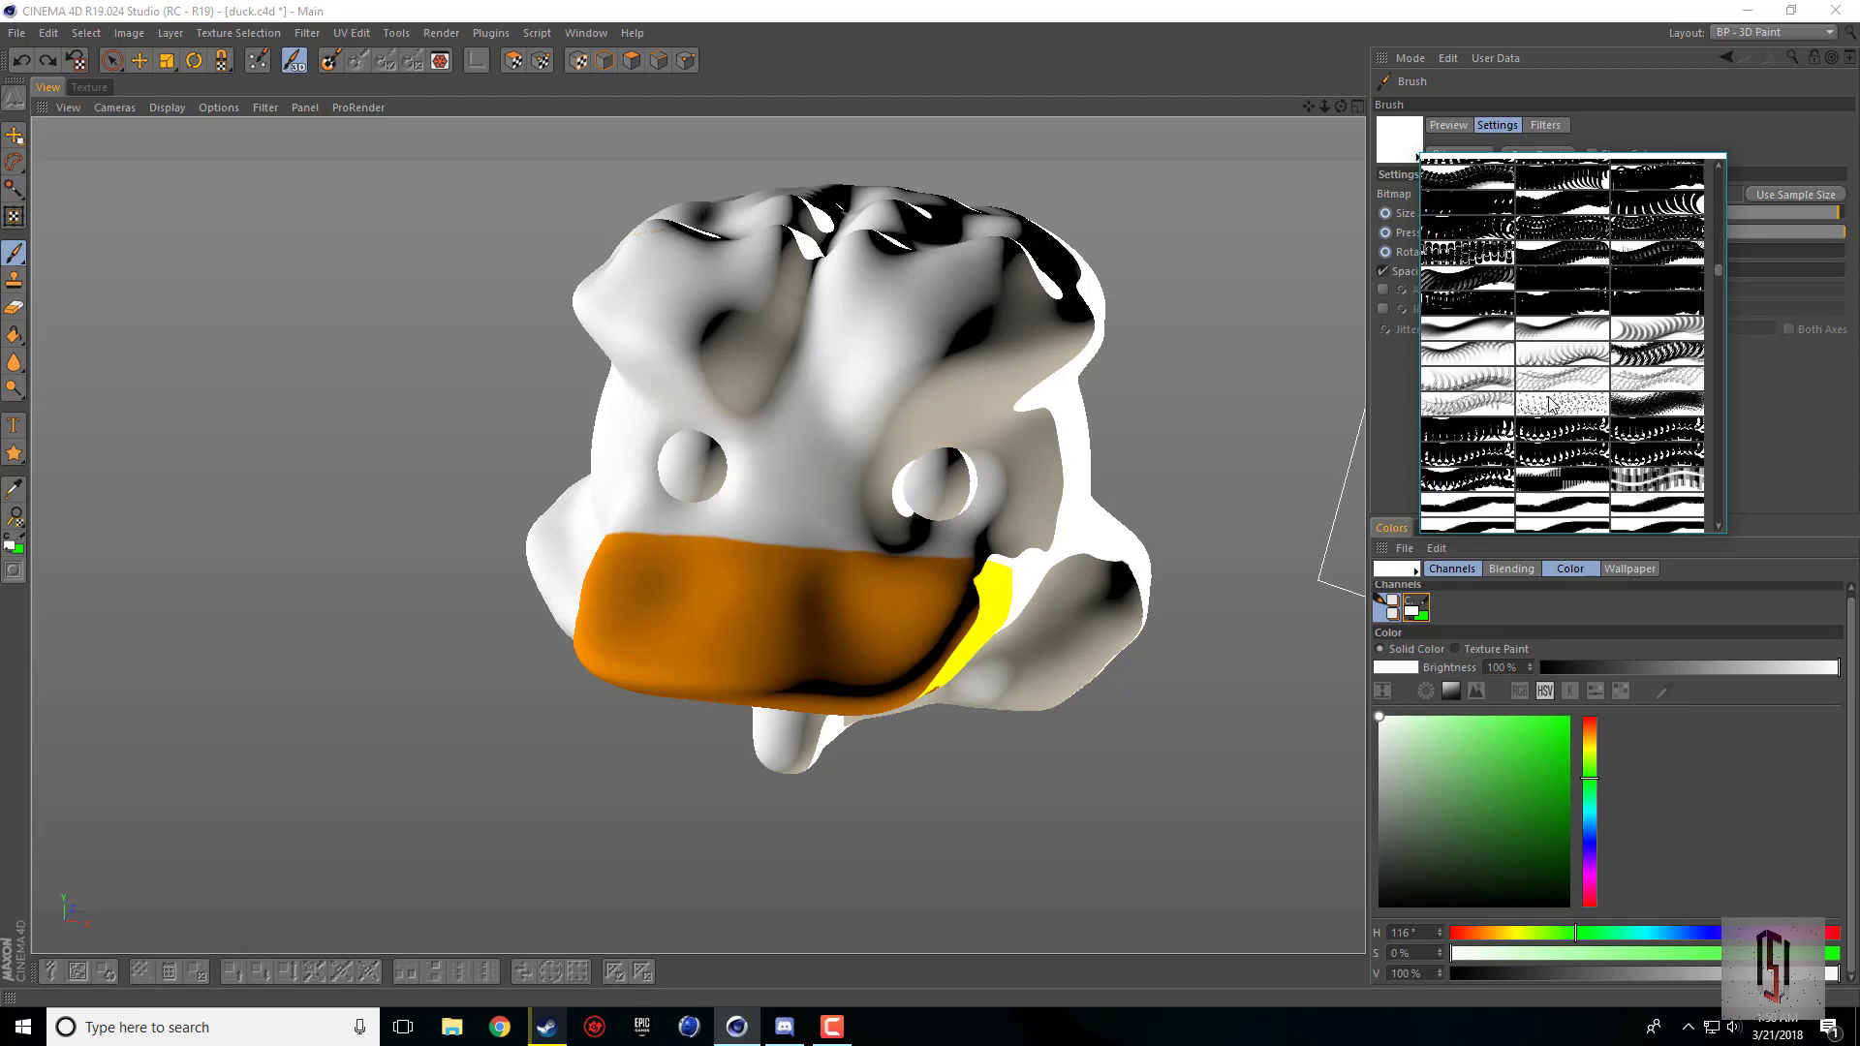
scroll(1549, 404, down, 6)
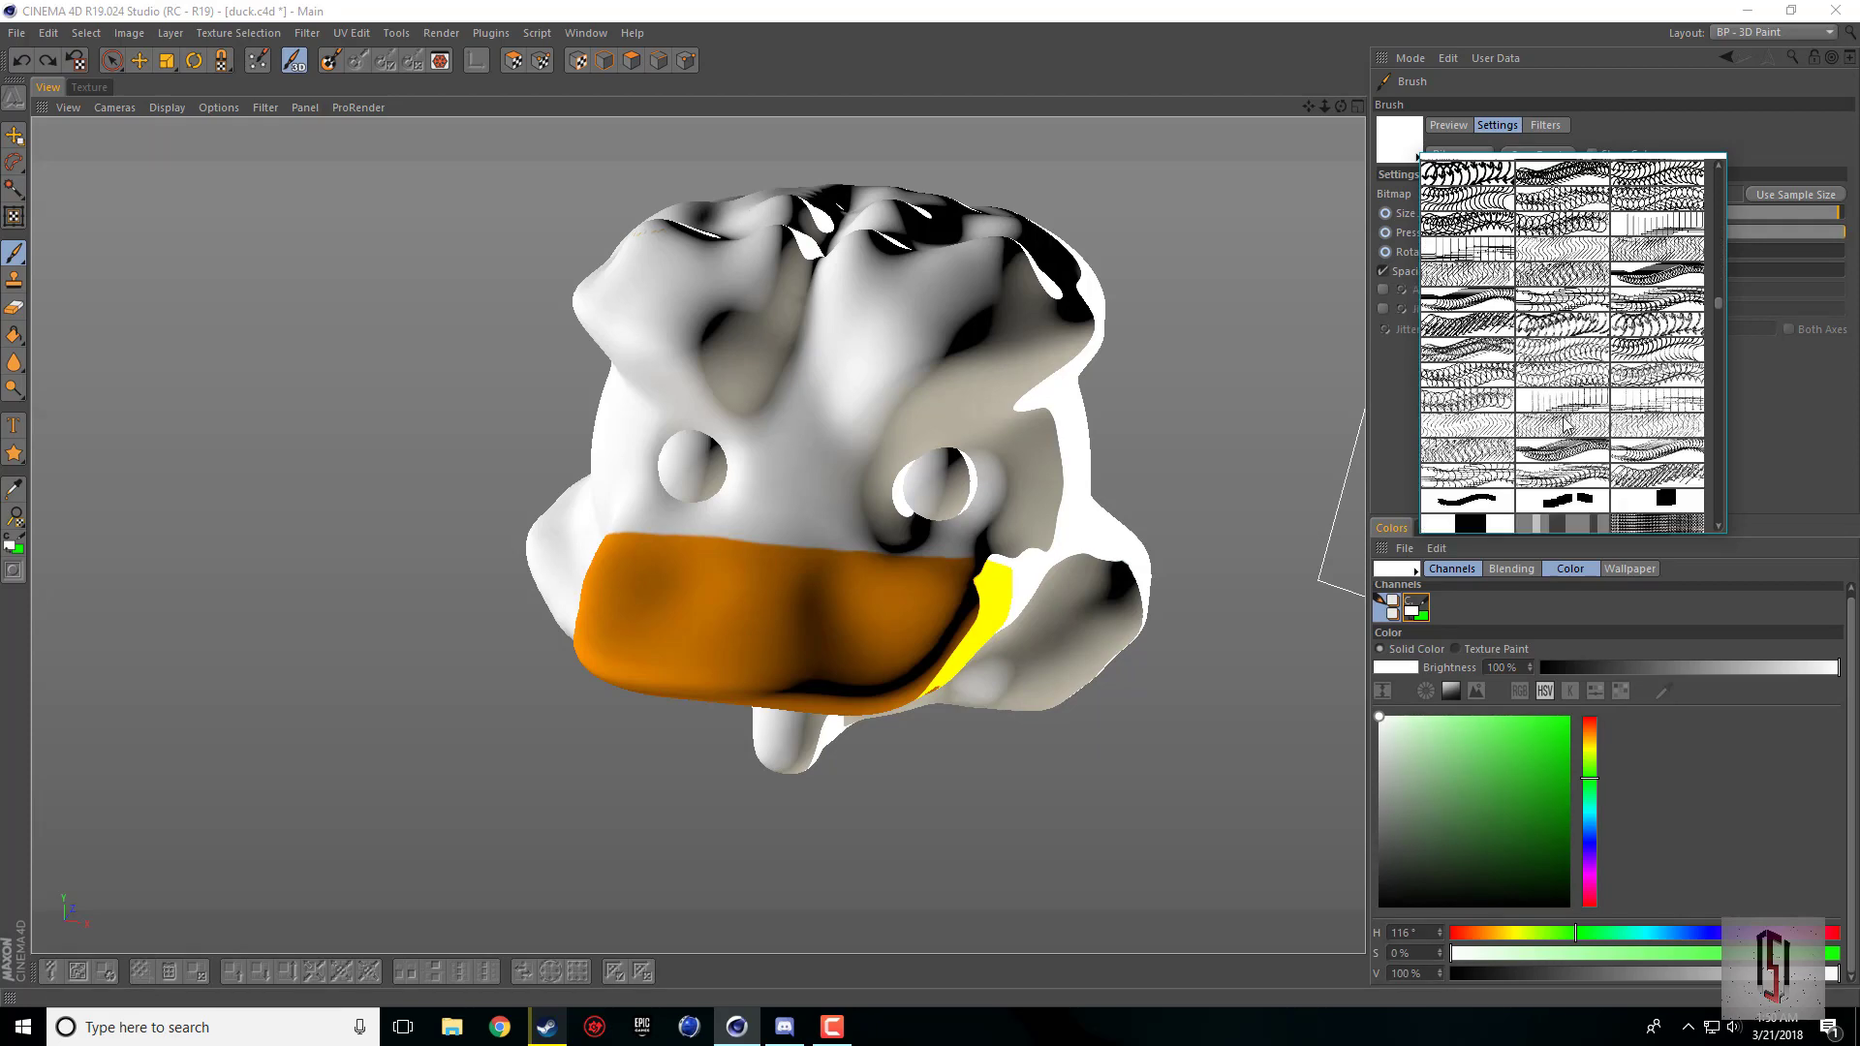
scroll(1567, 423, up, 6)
click(1519, 175)
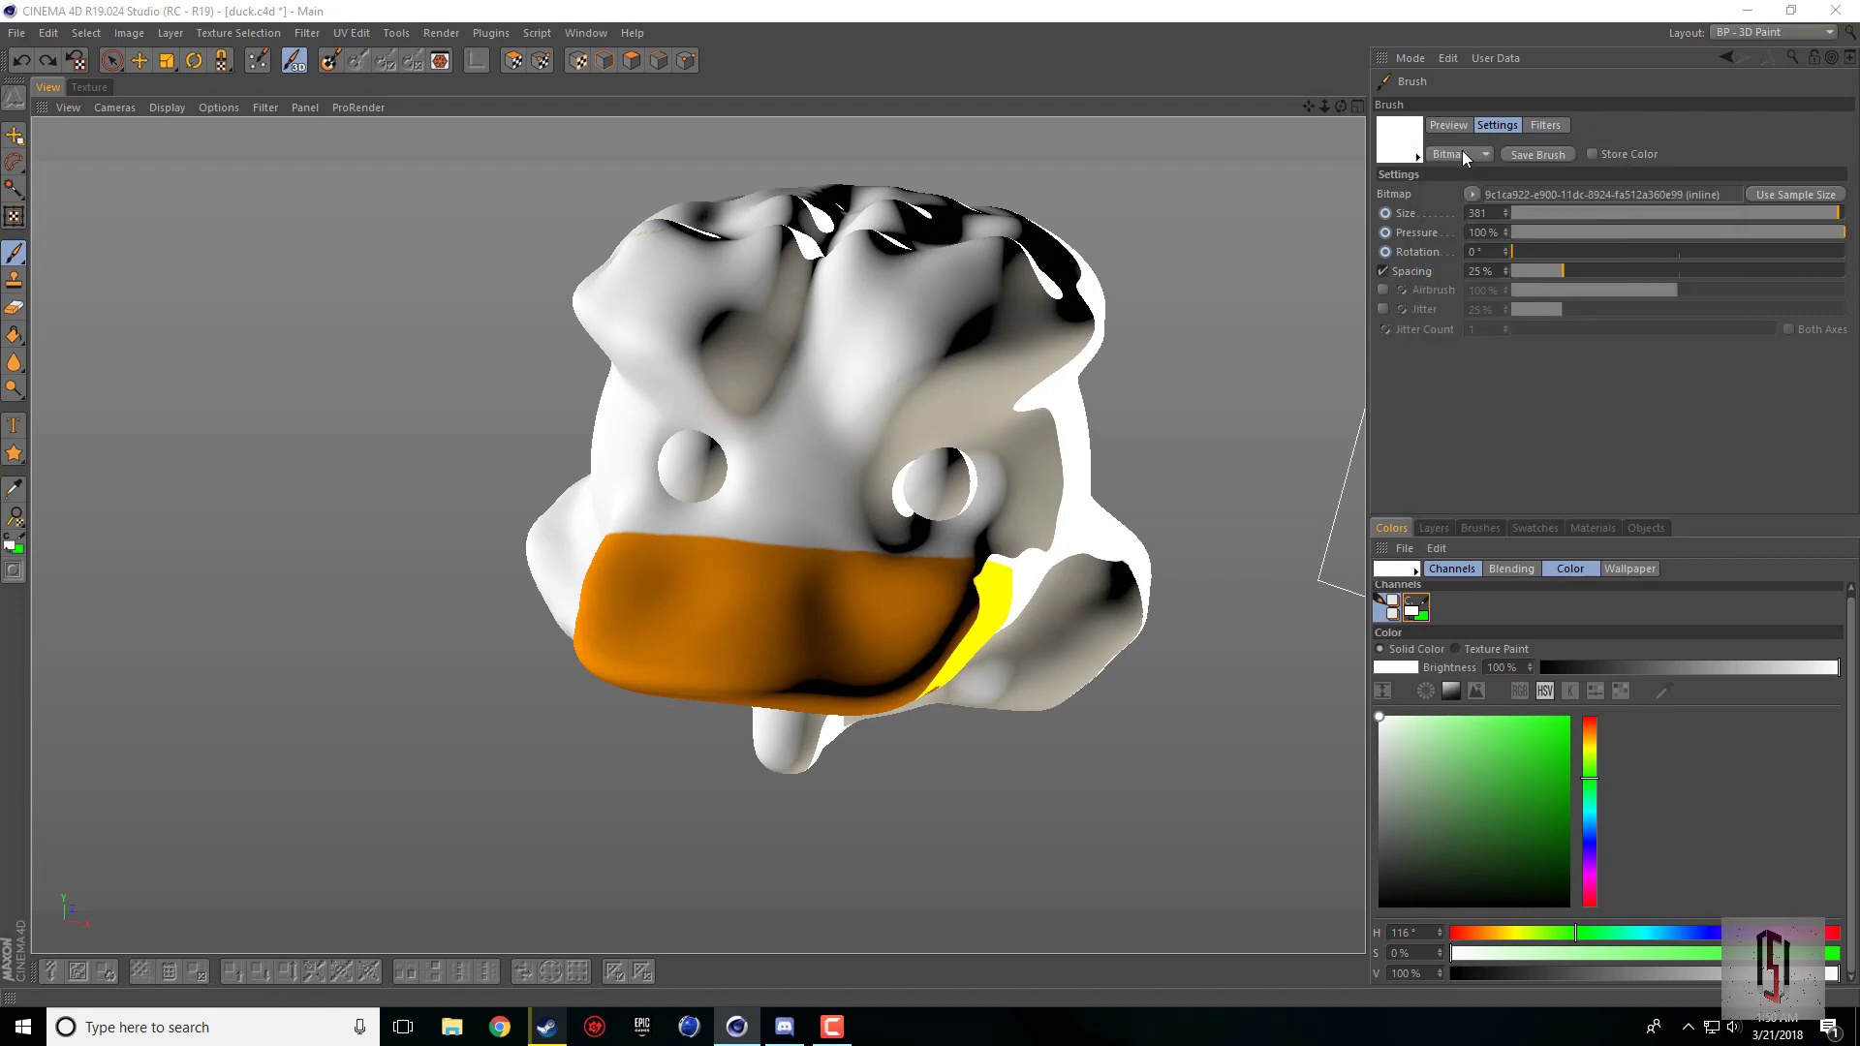
Step: Change the brush type to Generic and choose the soft round airbrush preset of size 25
click(1443, 157)
click(1453, 174)
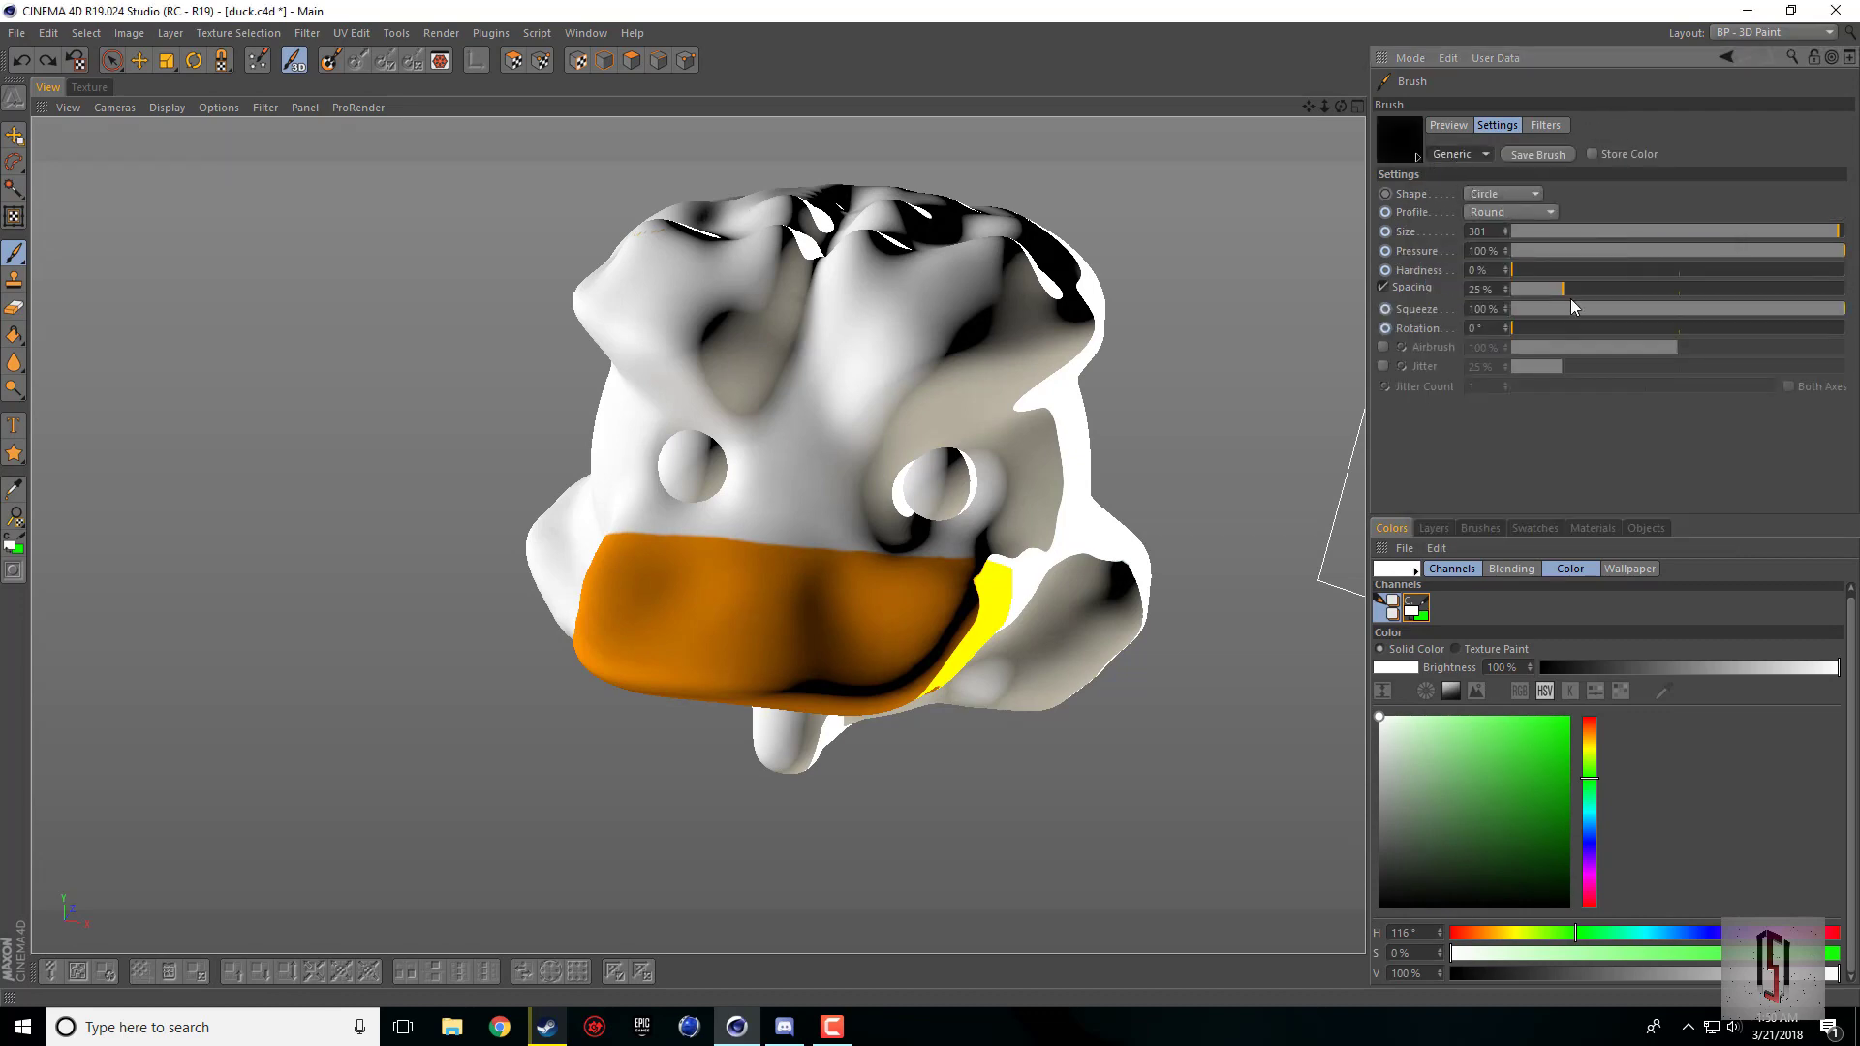
click(1418, 156)
scroll(1451, 187, down, 5)
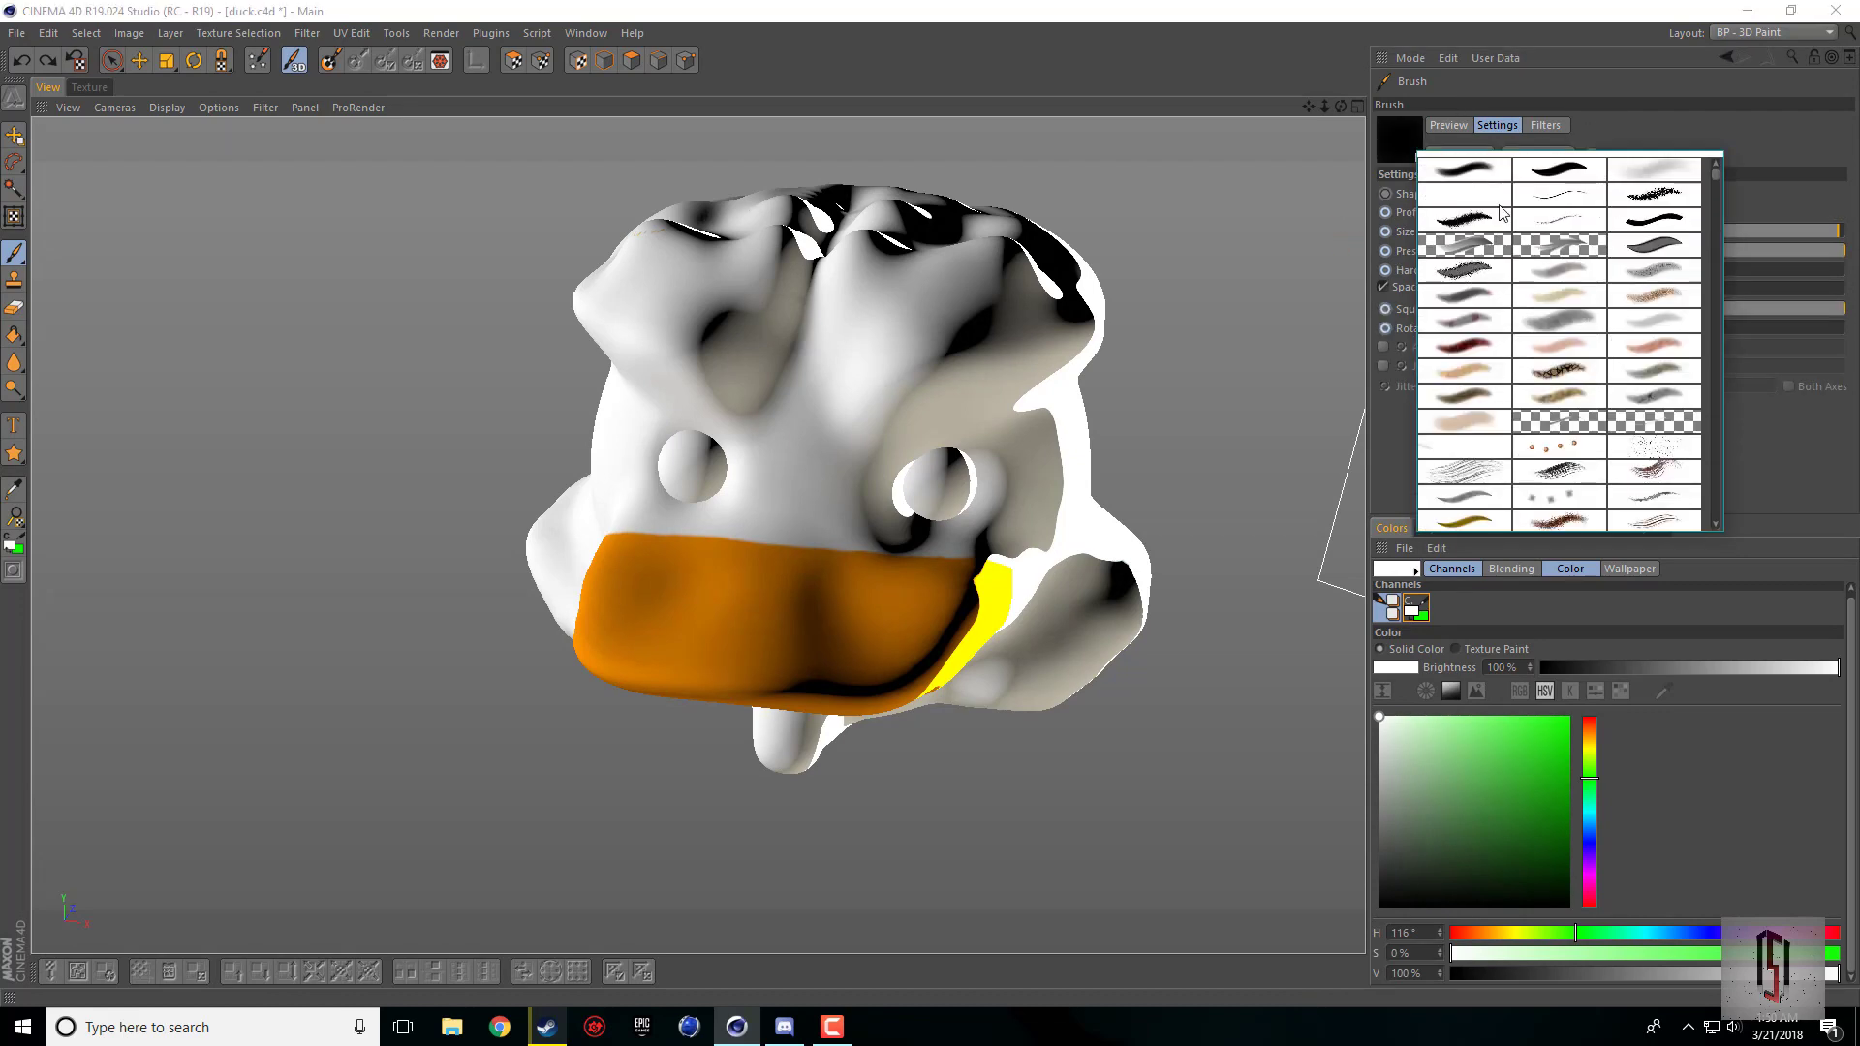
click(1450, 187)
scroll(736, 397, down, 2)
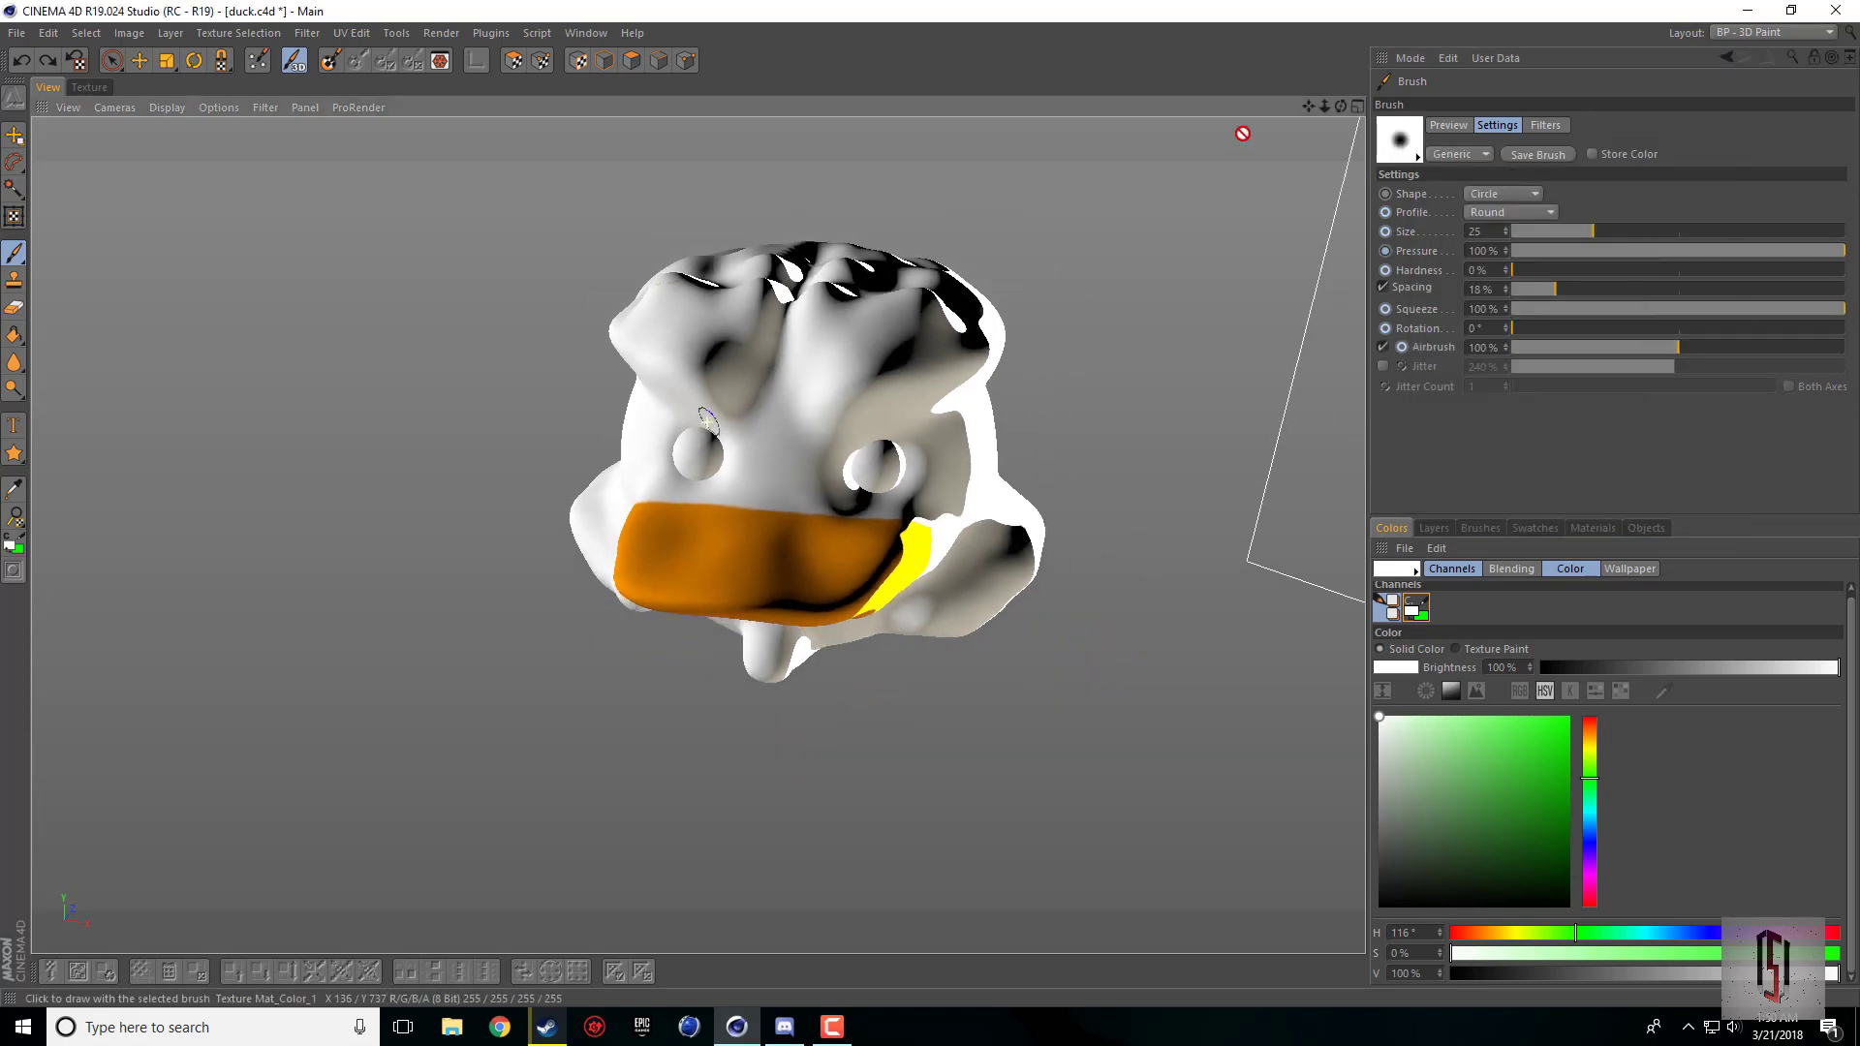
Step: Look through the shape, fill, brush and selection tool groups, trying the Colorize Tool and returning to the Brush
drag(1329, 113, 1306, 110)
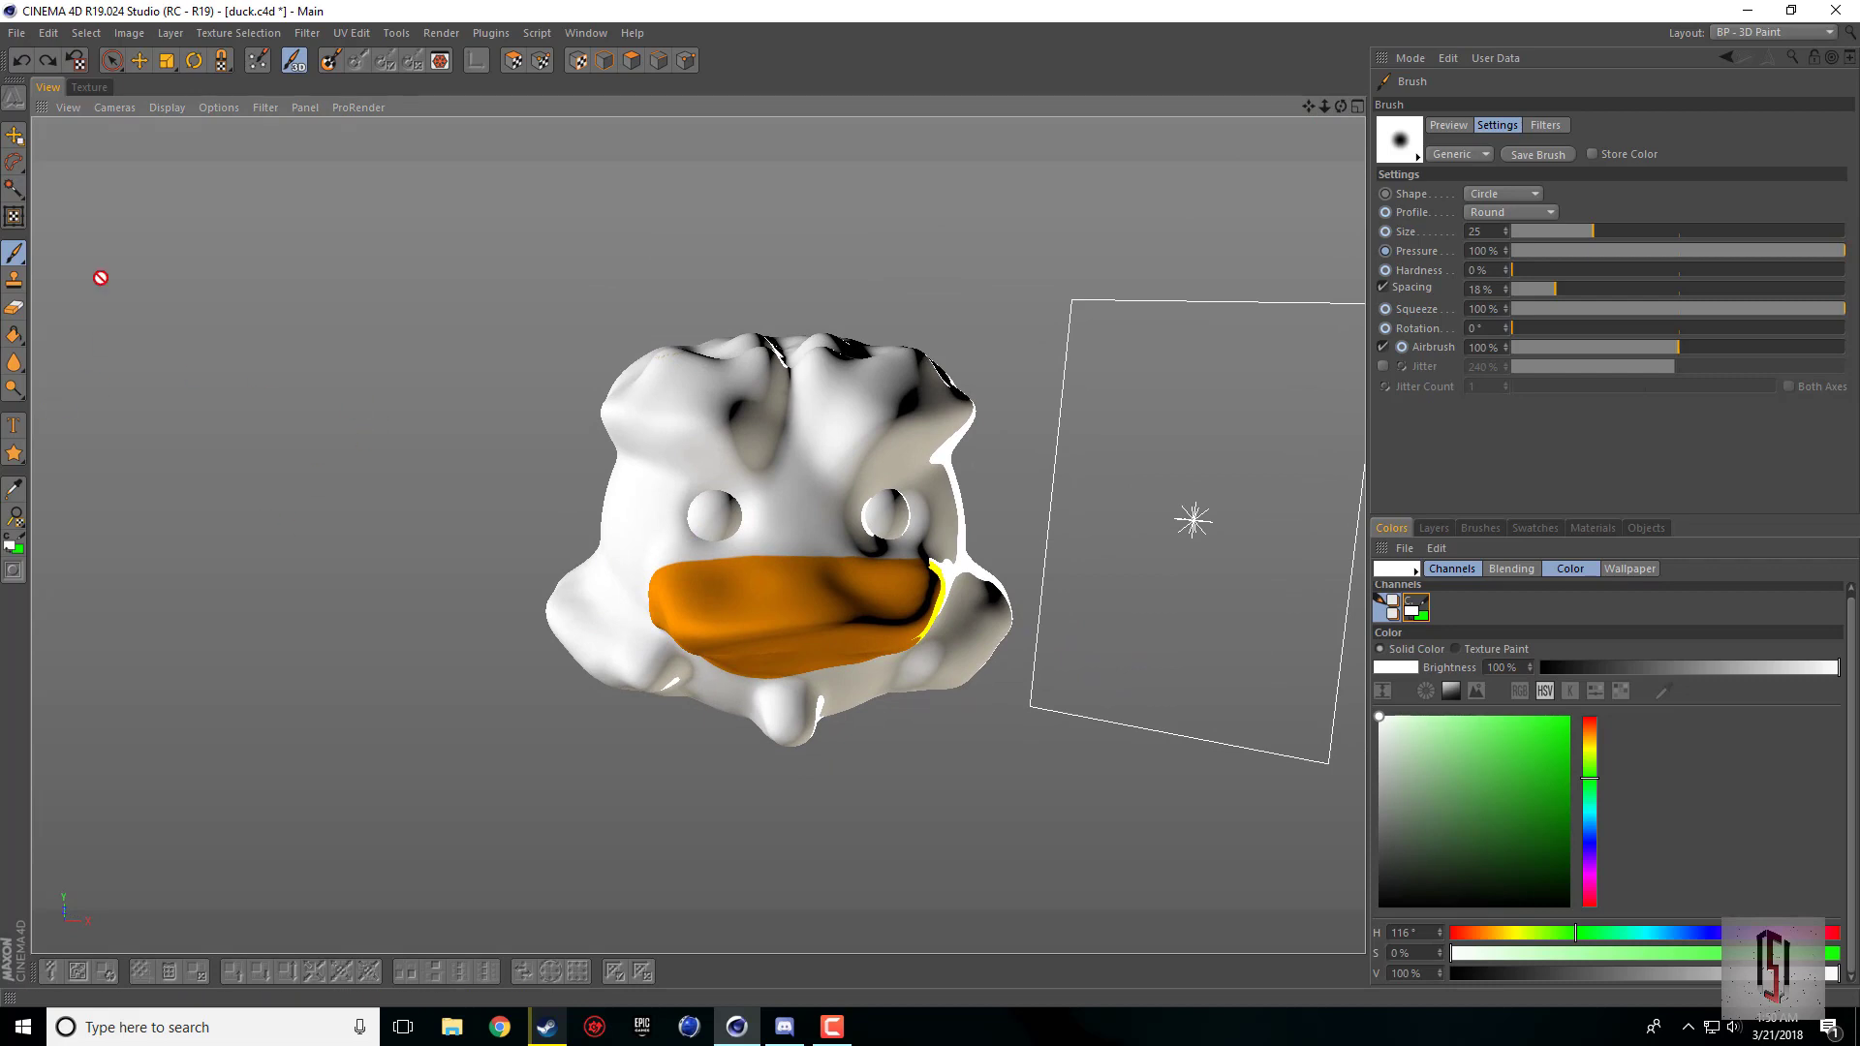
drag(14, 453, 34, 475)
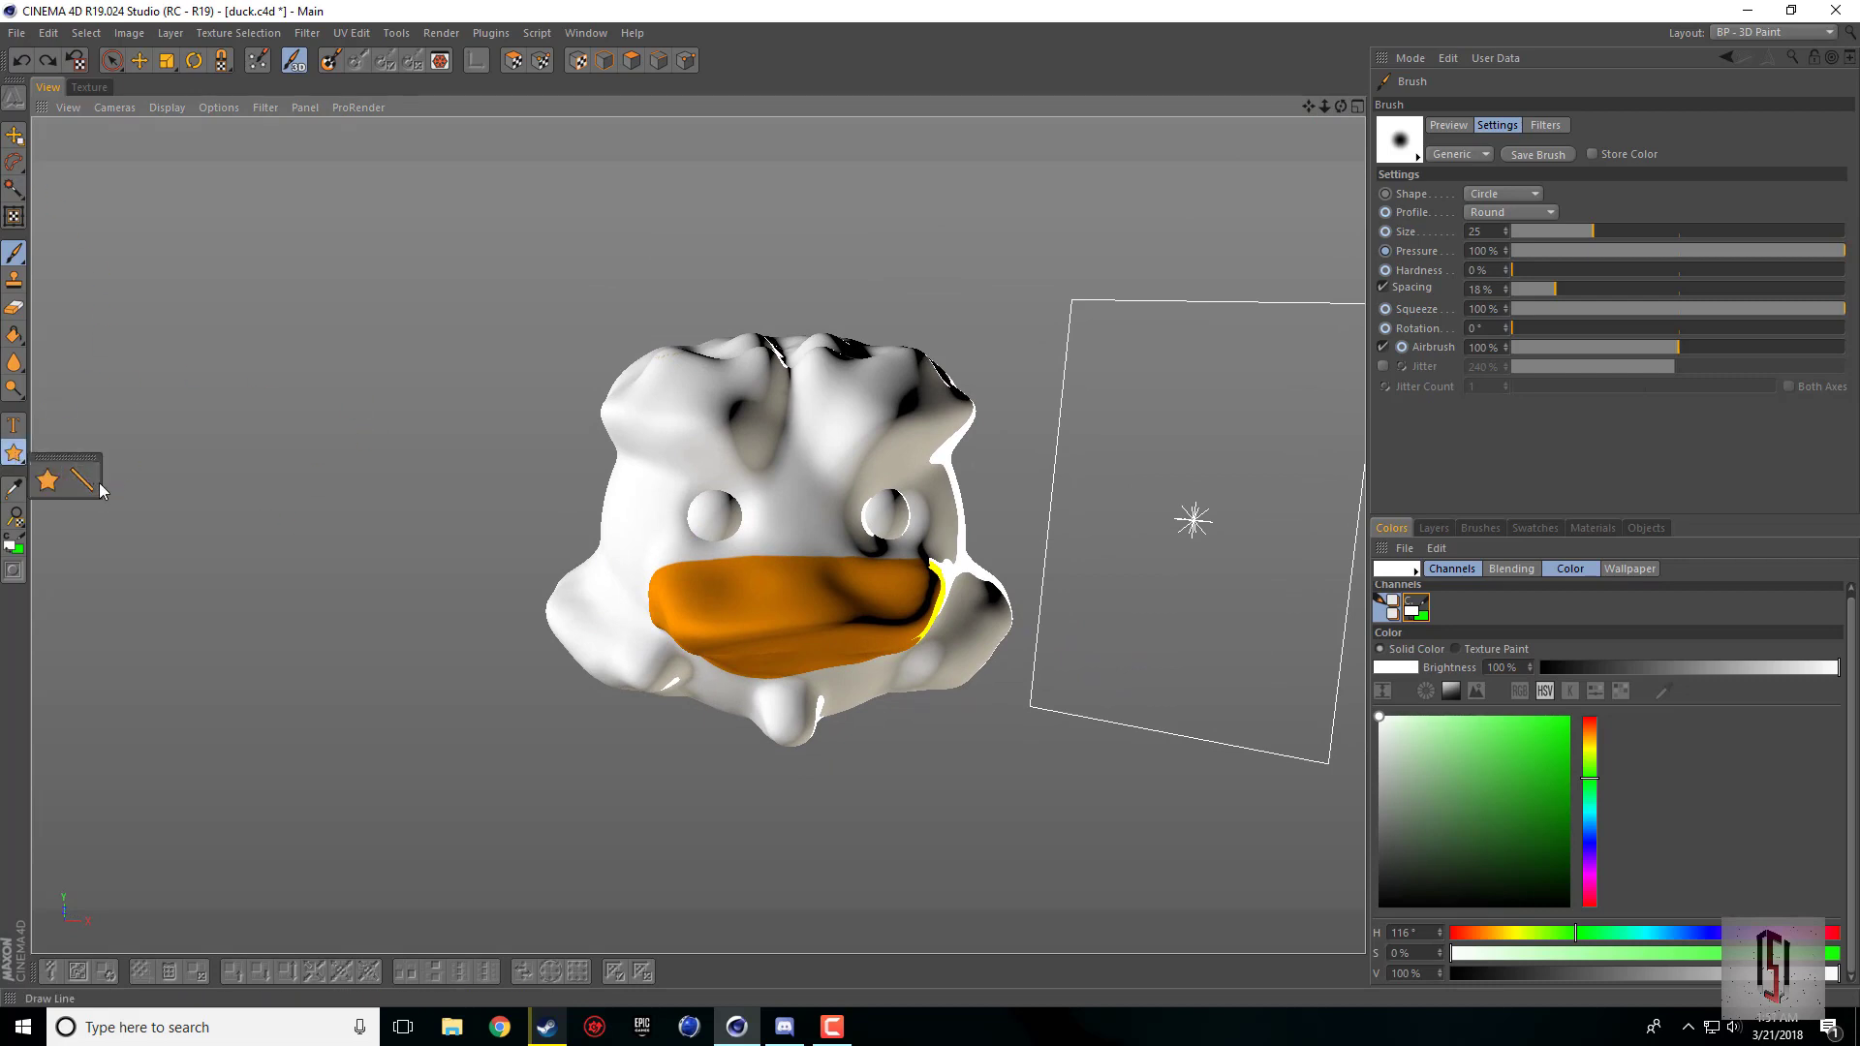
mouse_move(19, 391)
mouse_down()
mouse_move(117, 415)
mouse_move(21, 375)
mouse_move(22, 323)
mouse_move(50, 358)
mouse_up()
mouse_move(14, 254)
mouse_down()
mouse_move(87, 289)
mouse_move(24, 266)
mouse_move(52, 281)
mouse_up()
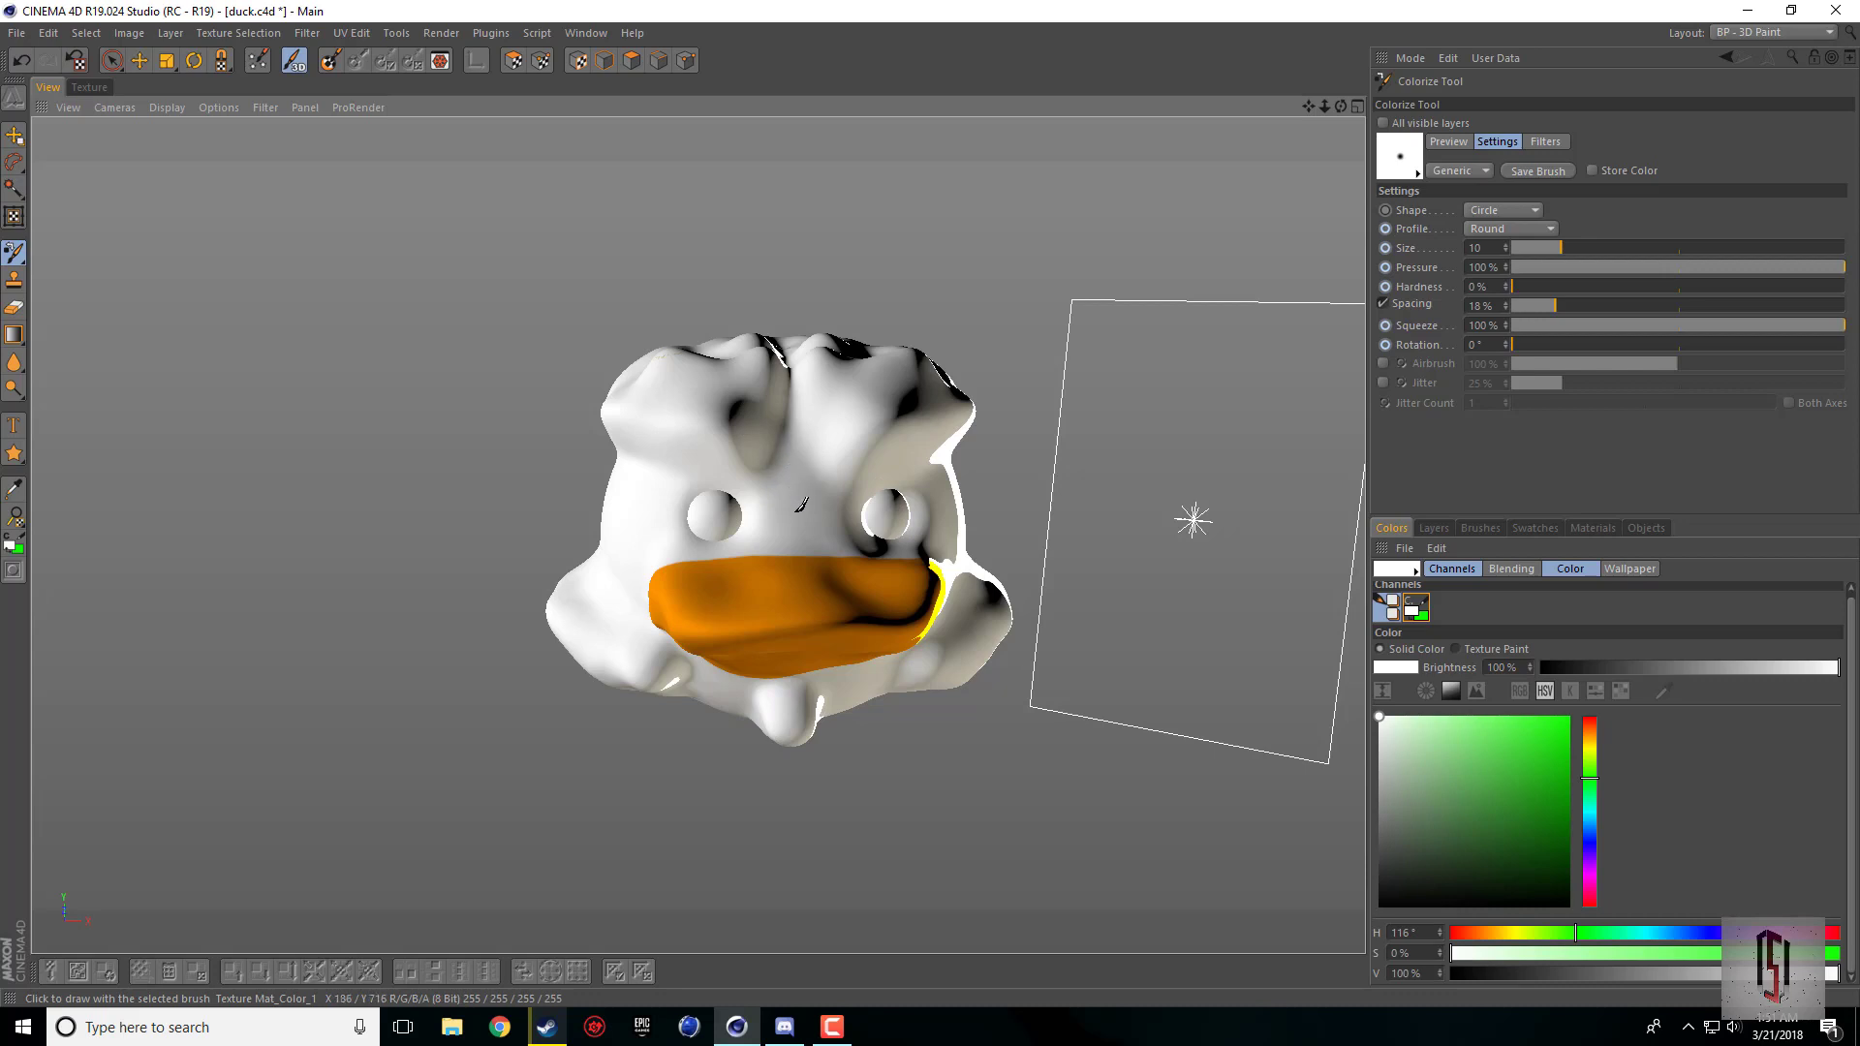
click(12, 253)
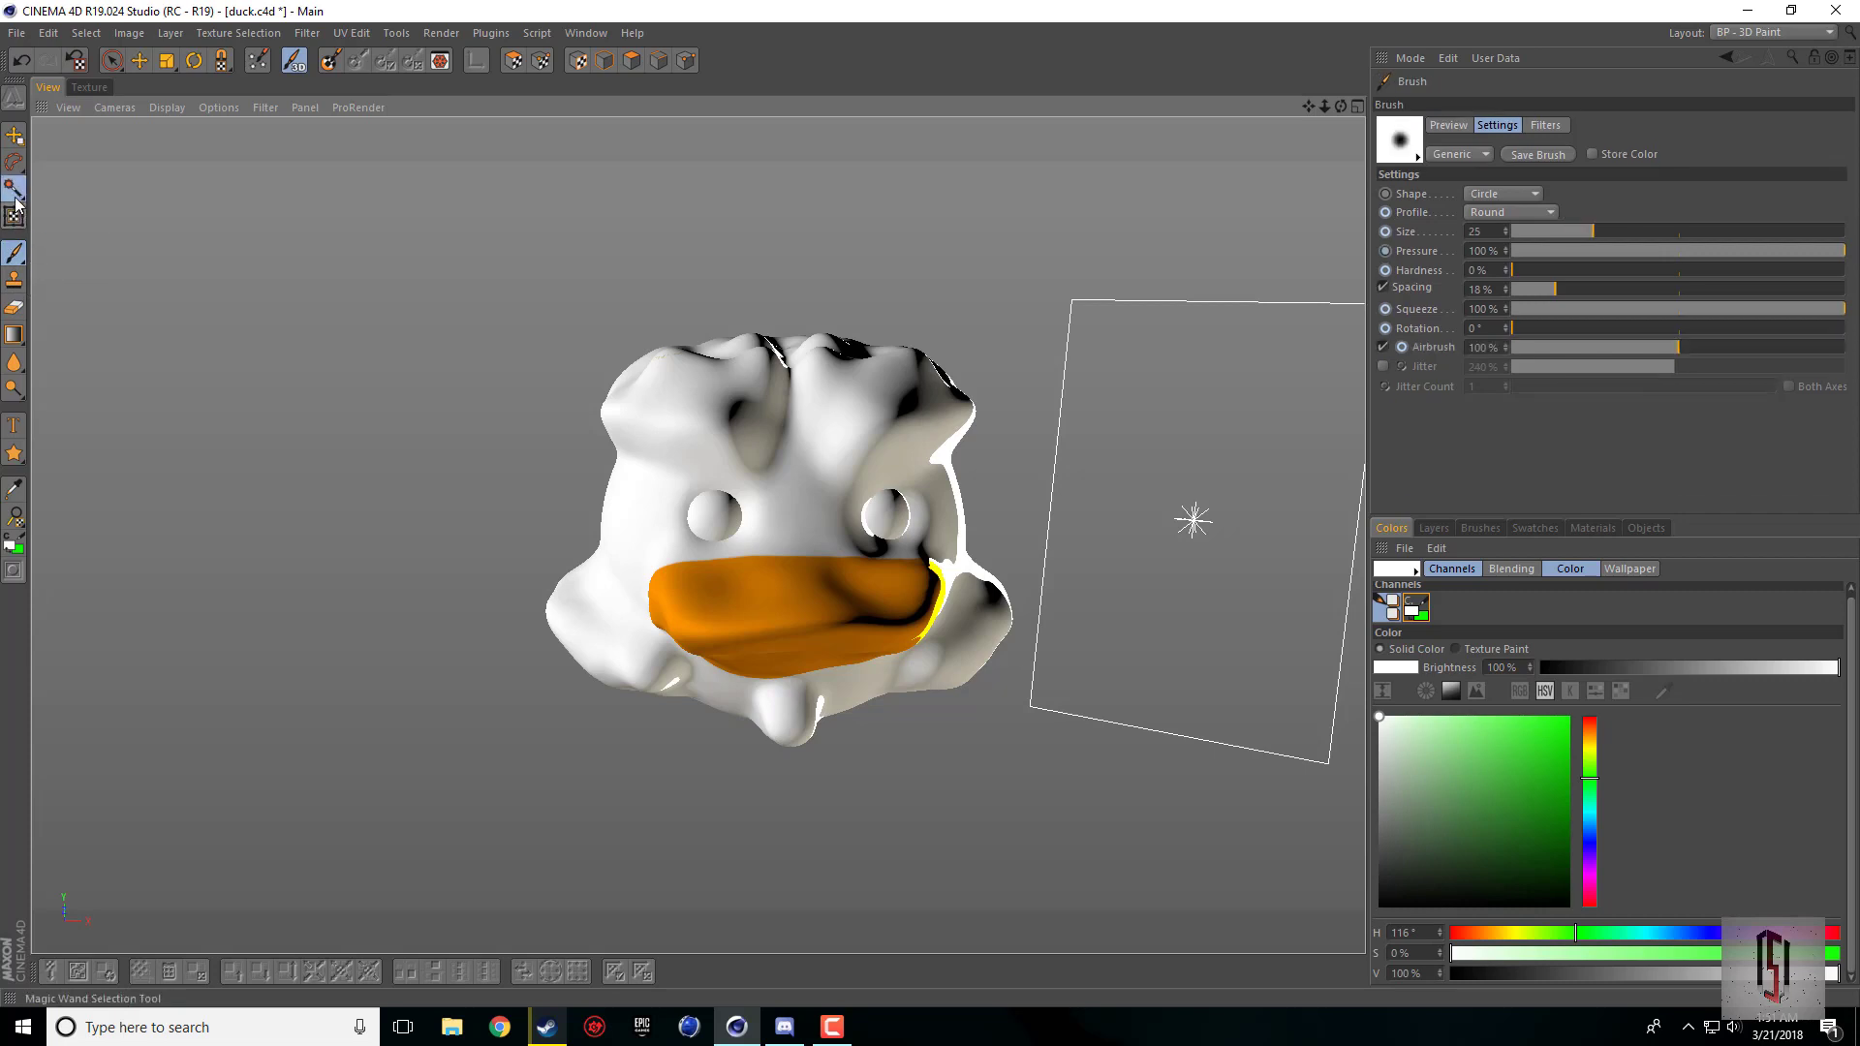
mouse_move(15, 189)
mouse_down()
mouse_move(43, 206)
mouse_move(20, 170)
mouse_move(9, 215)
mouse_up()
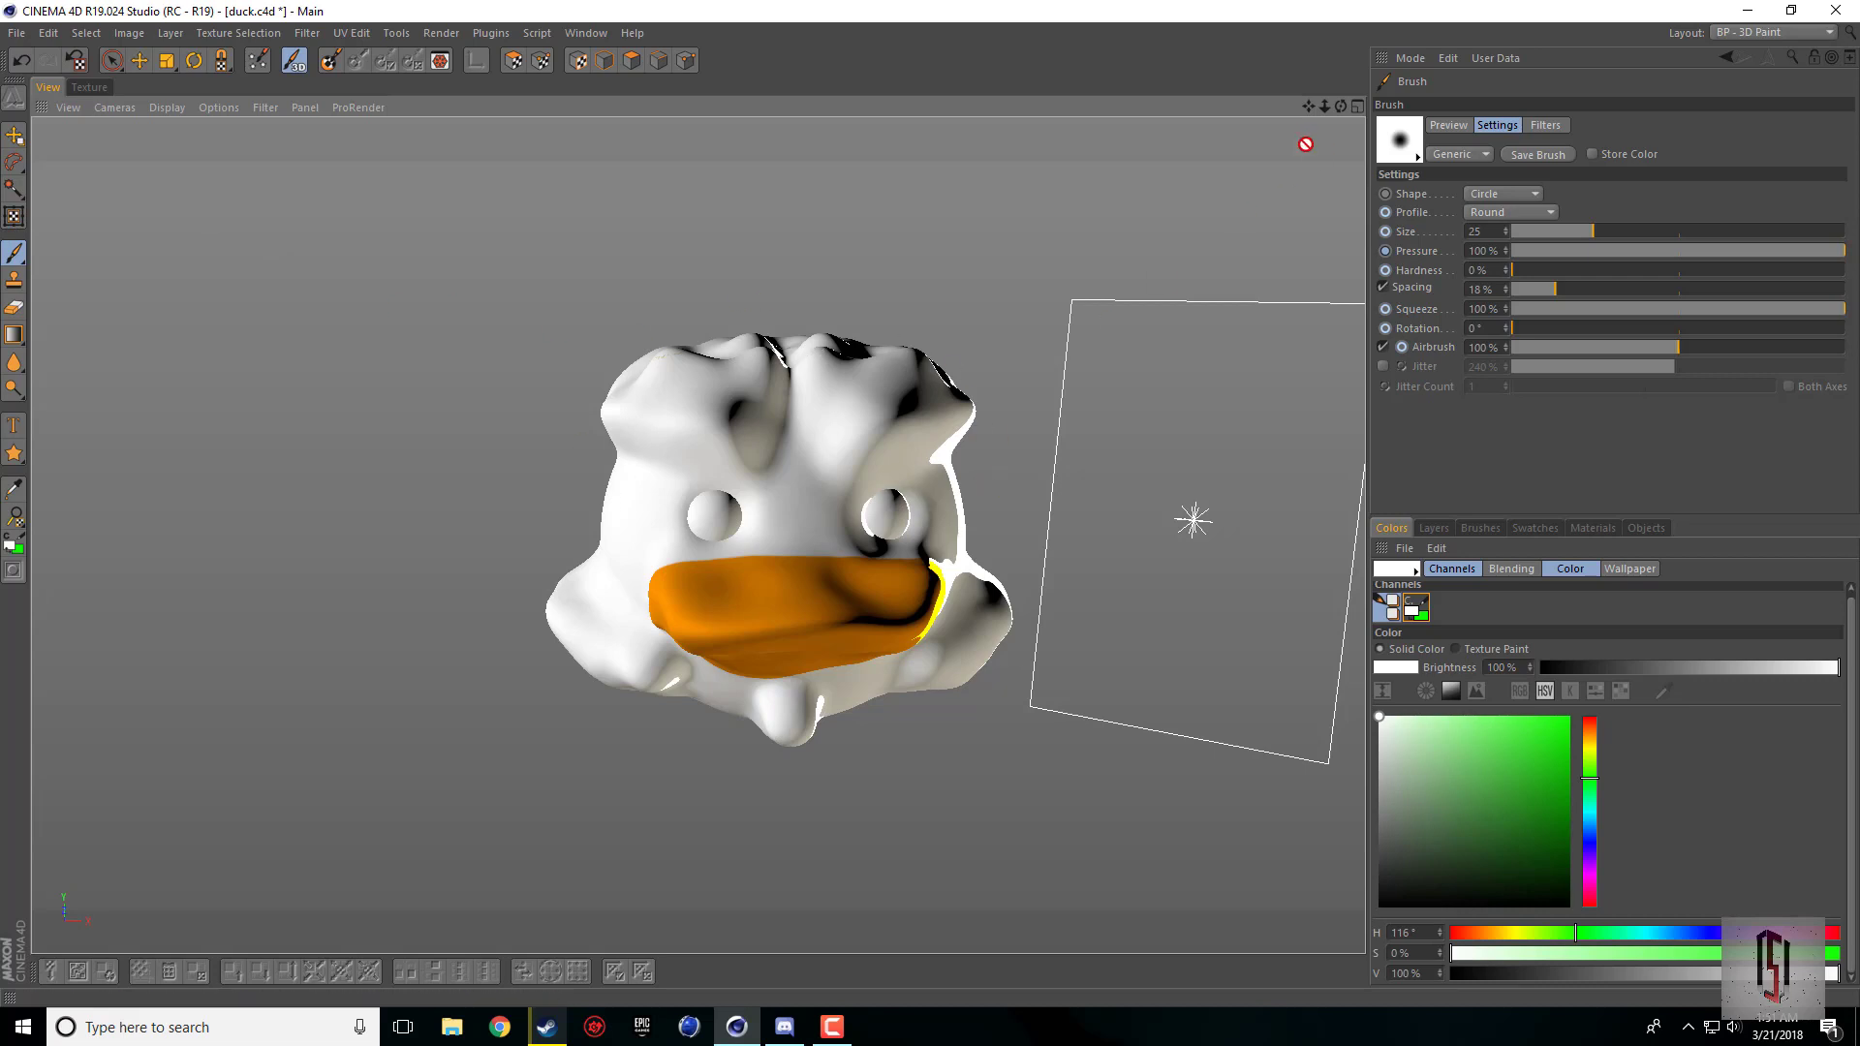
Step: Switch to the Standard layout and render the duck head from the front in the active view
mouse_move(1339, 106)
mouse_down()
mouse_move(697, 535)
mouse_move(653, 361)
mouse_up()
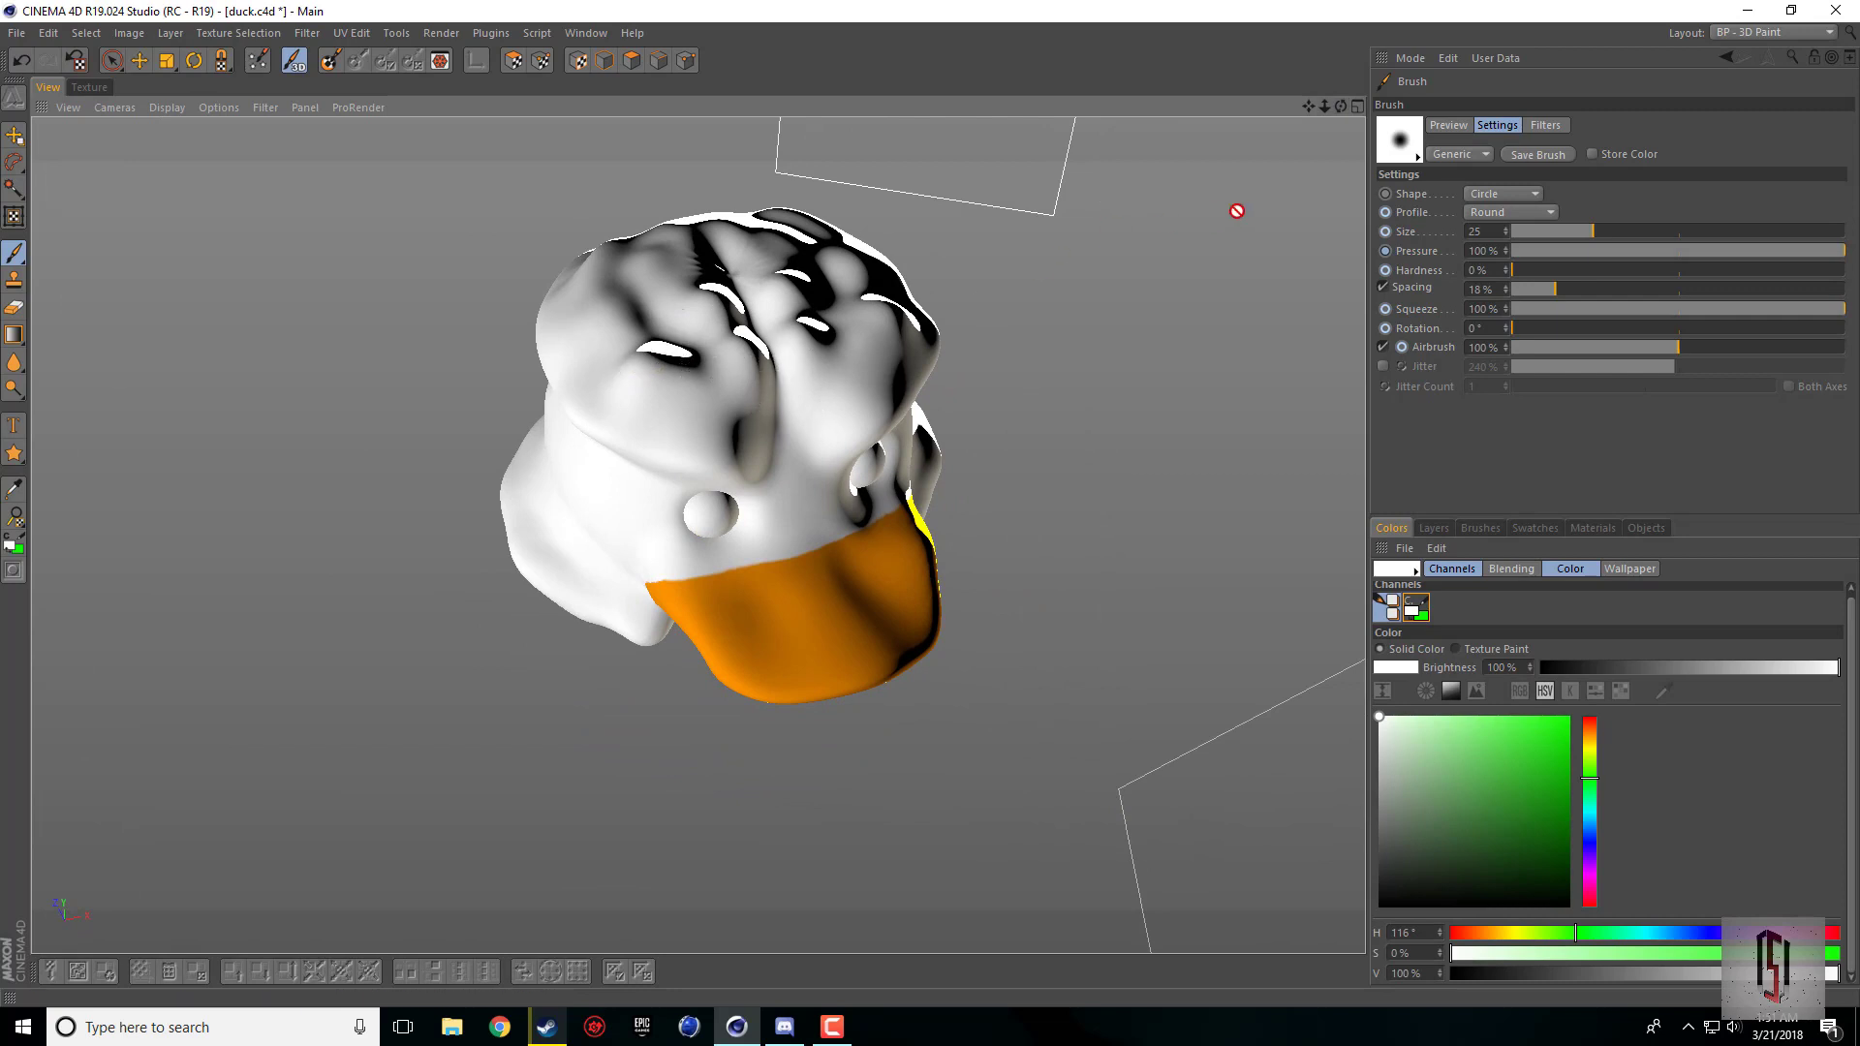
drag(1340, 107, 1274, 92)
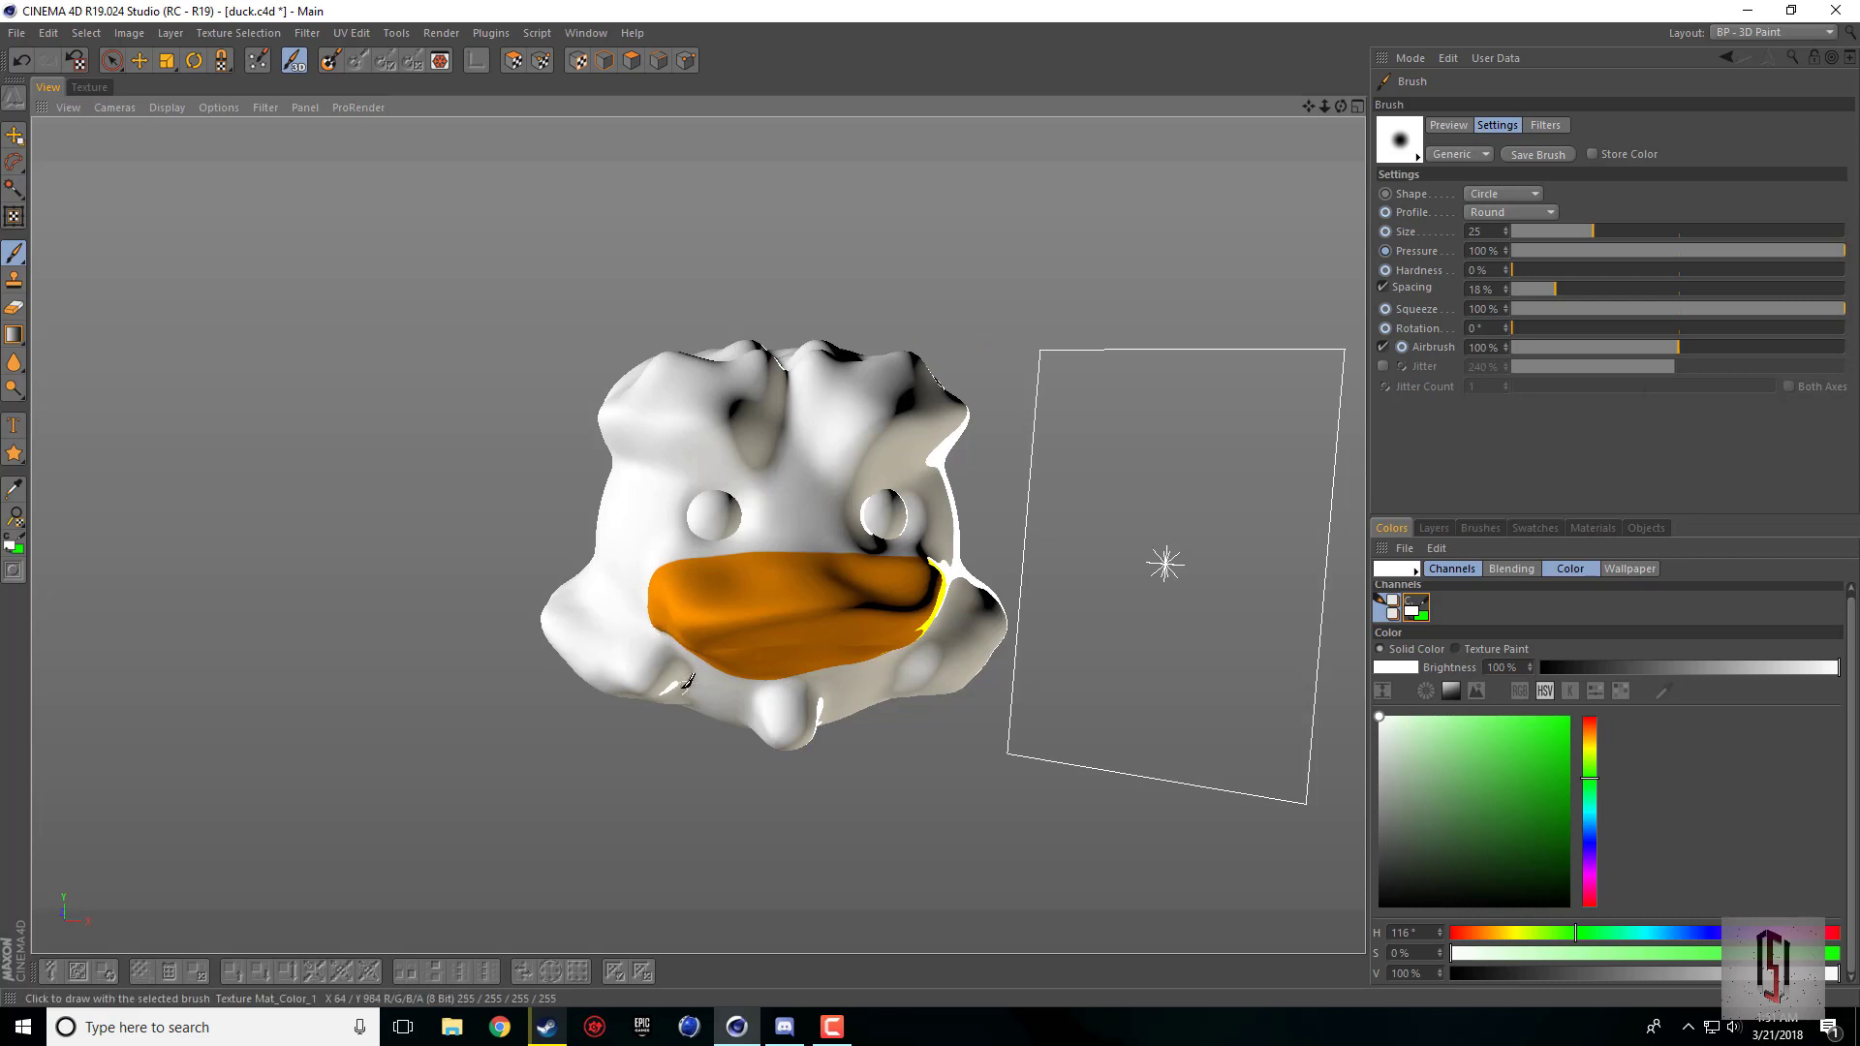
click(1768, 33)
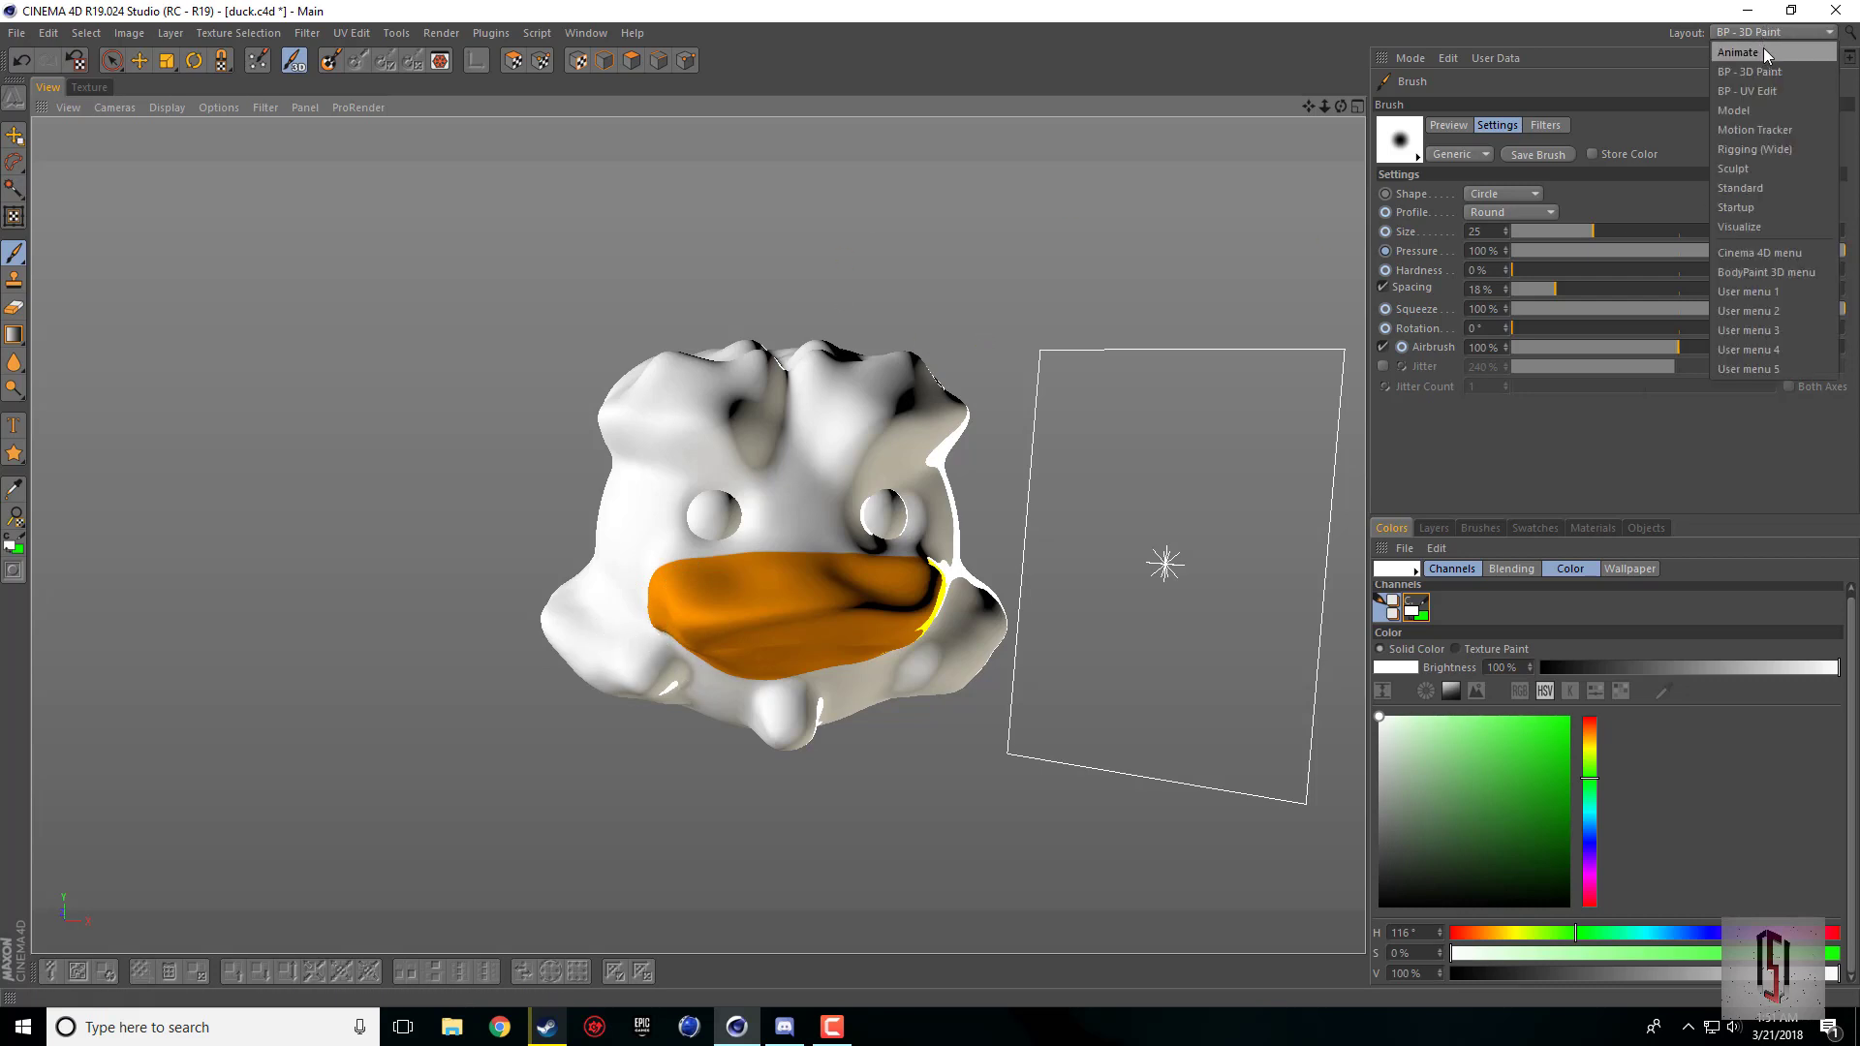
click(1760, 191)
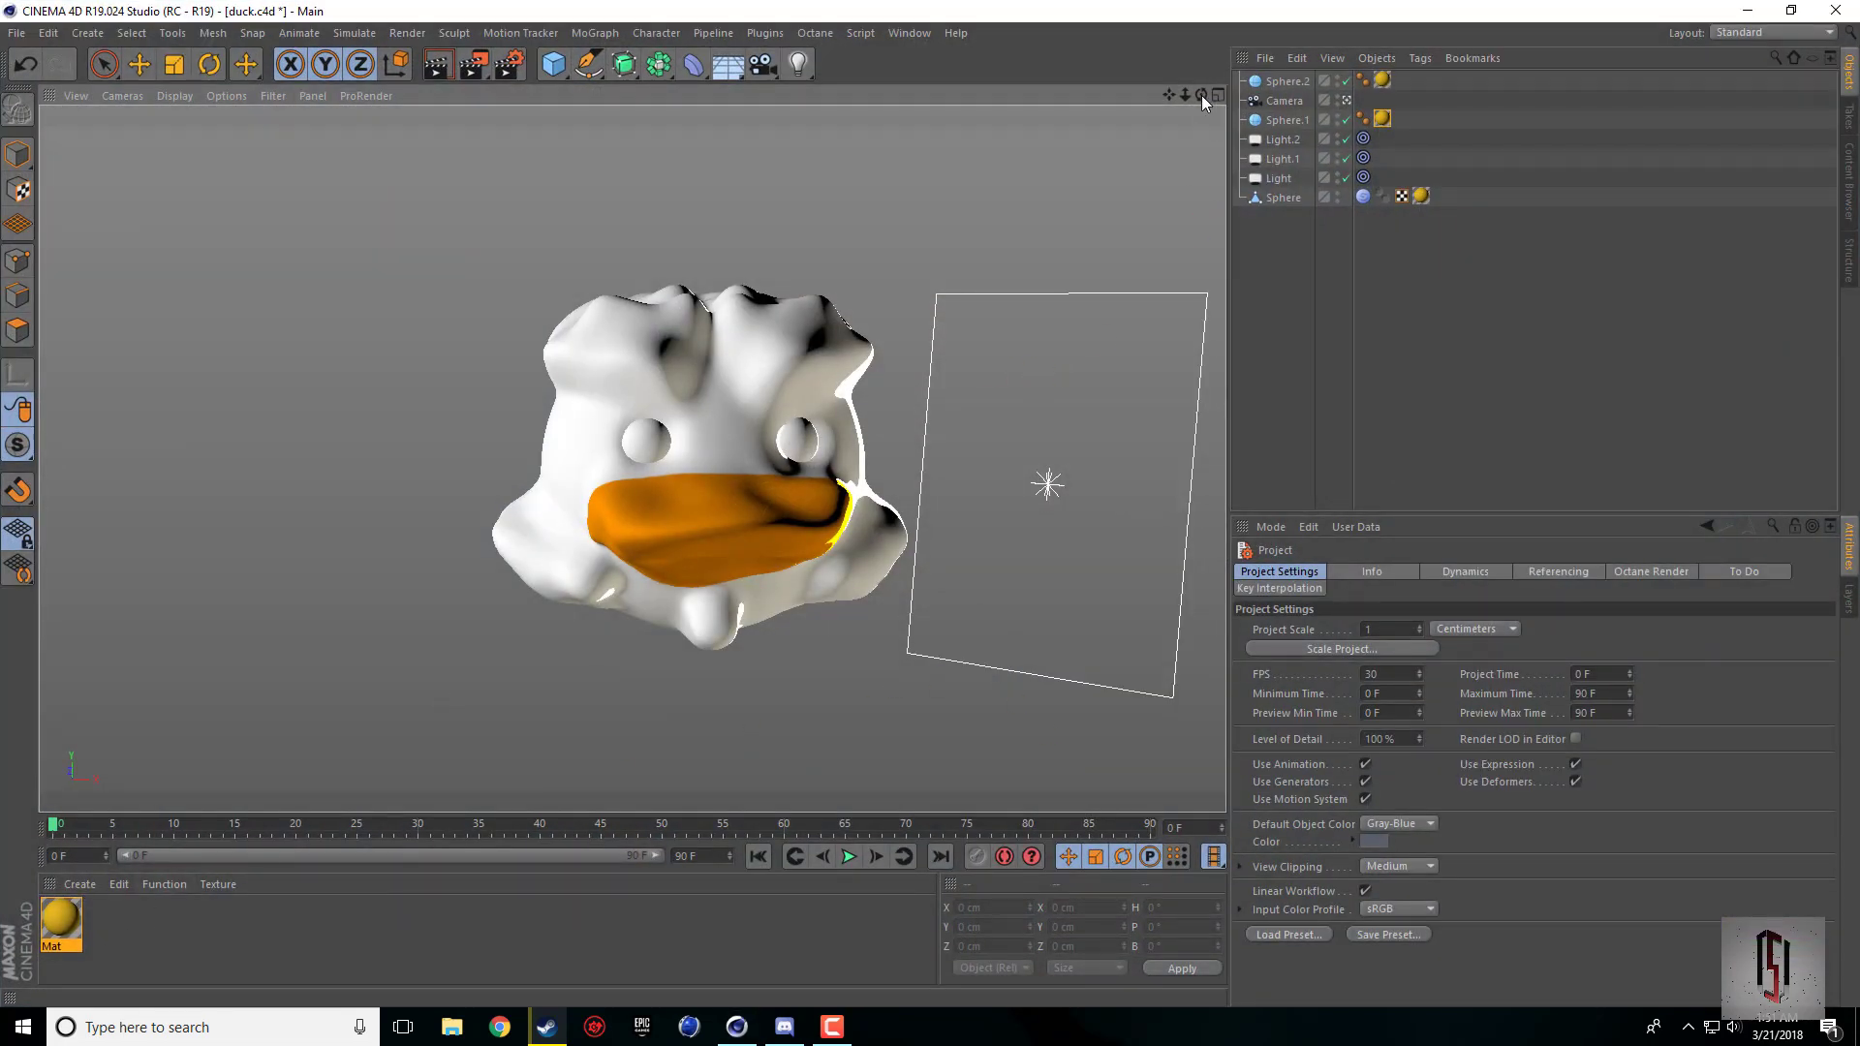
mouse_move(1201, 96)
mouse_down()
mouse_move(1183, 118)
mouse_move(1138, 94)
mouse_move(1222, 97)
mouse_up()
click(442, 67)
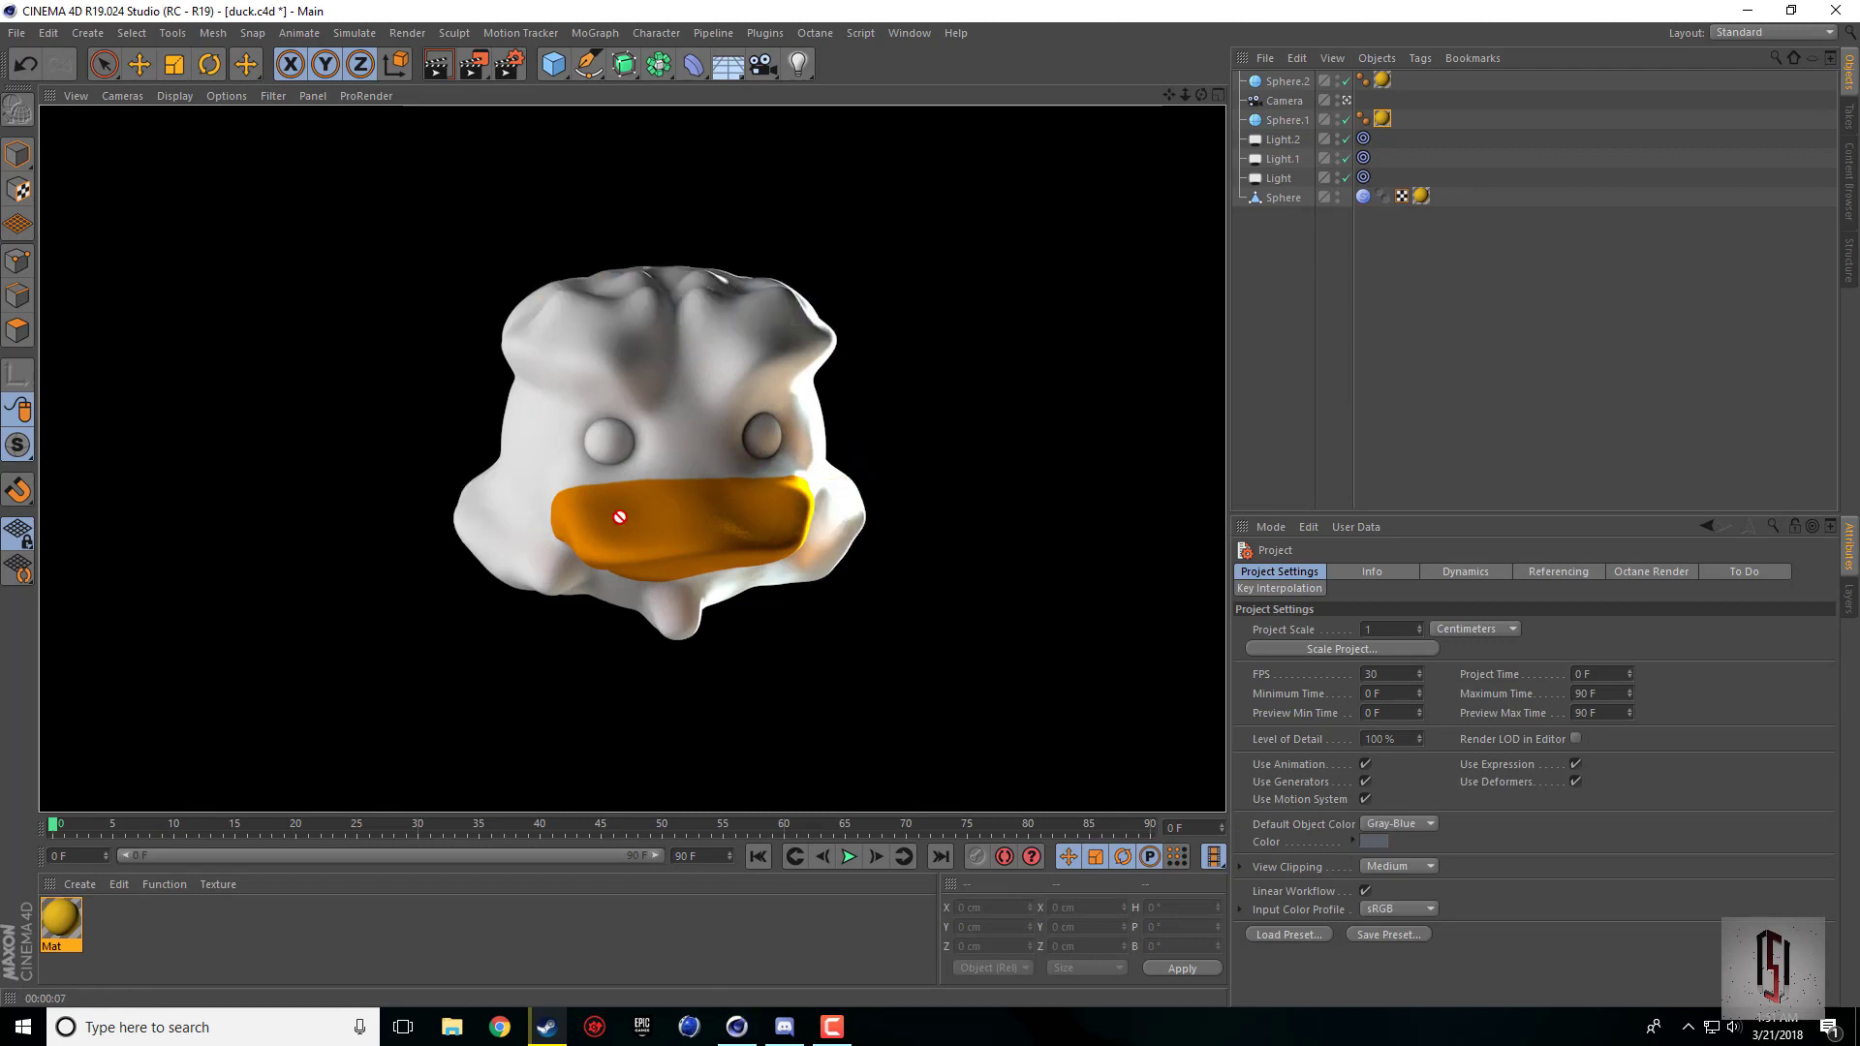
click(17, 33)
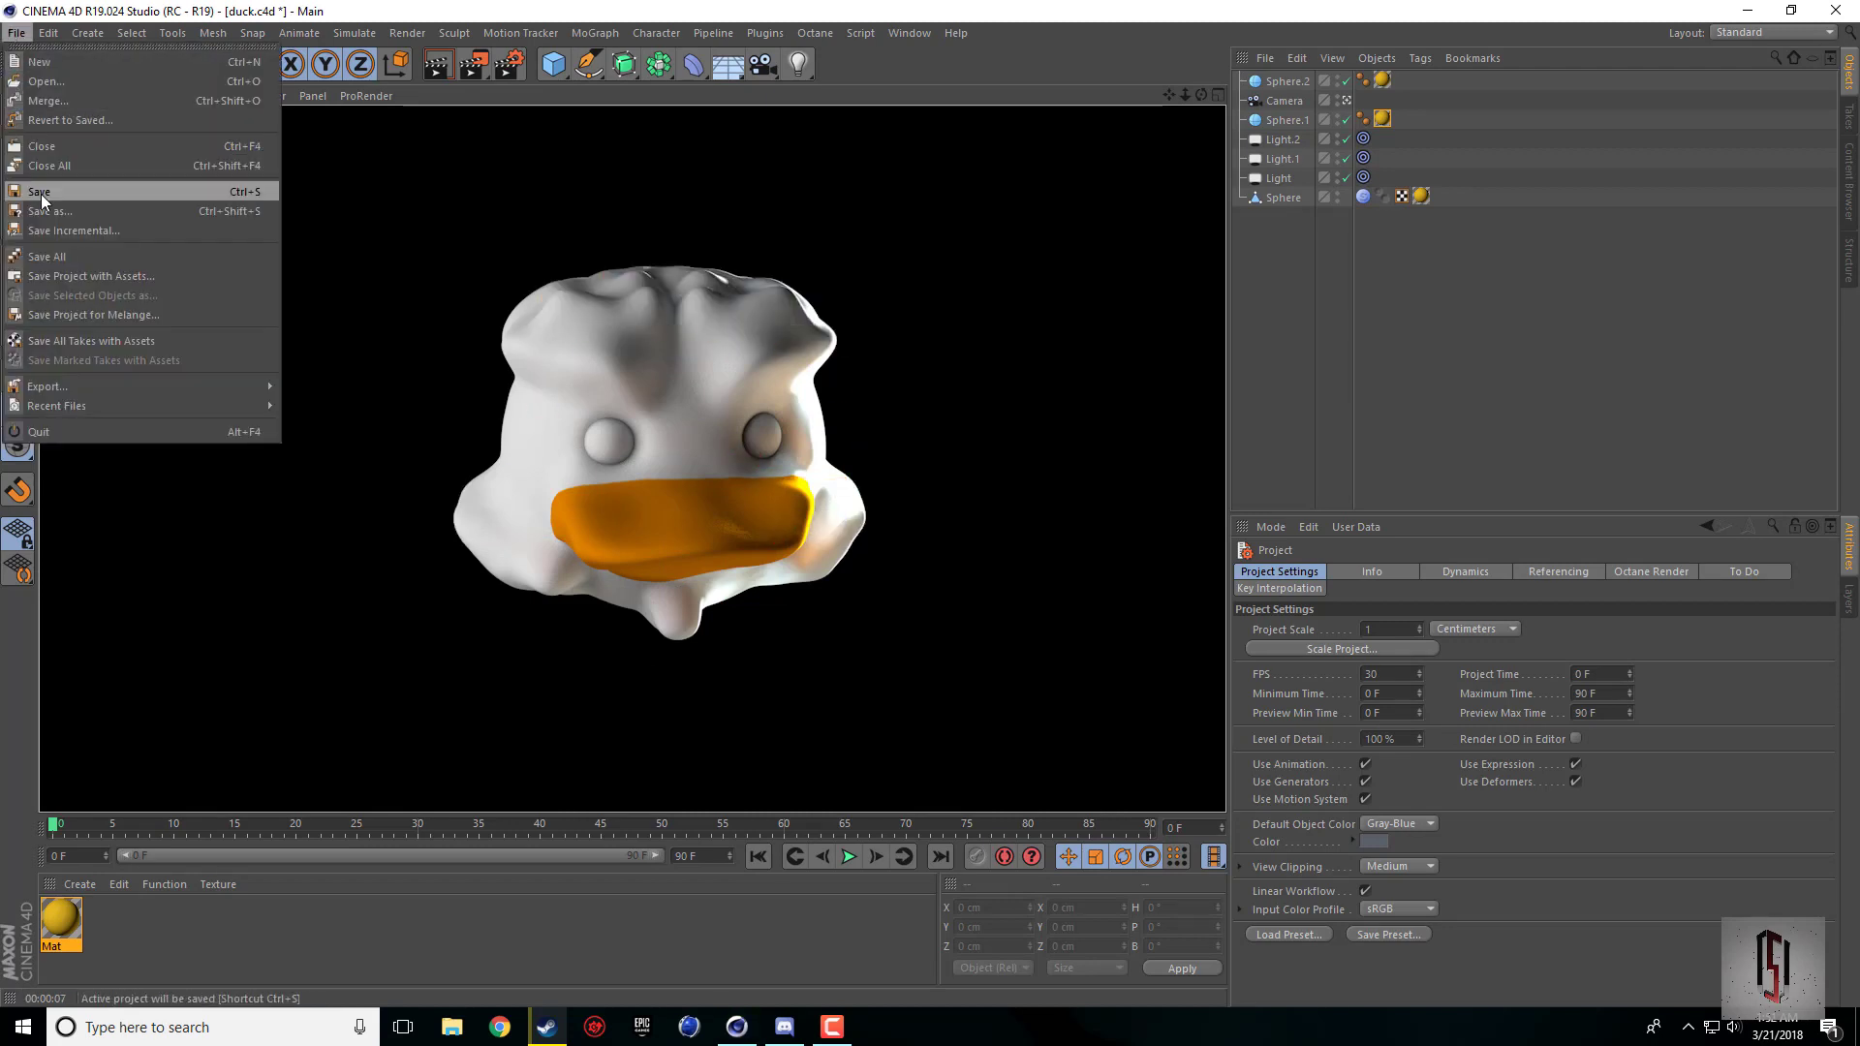
click(33, 197)
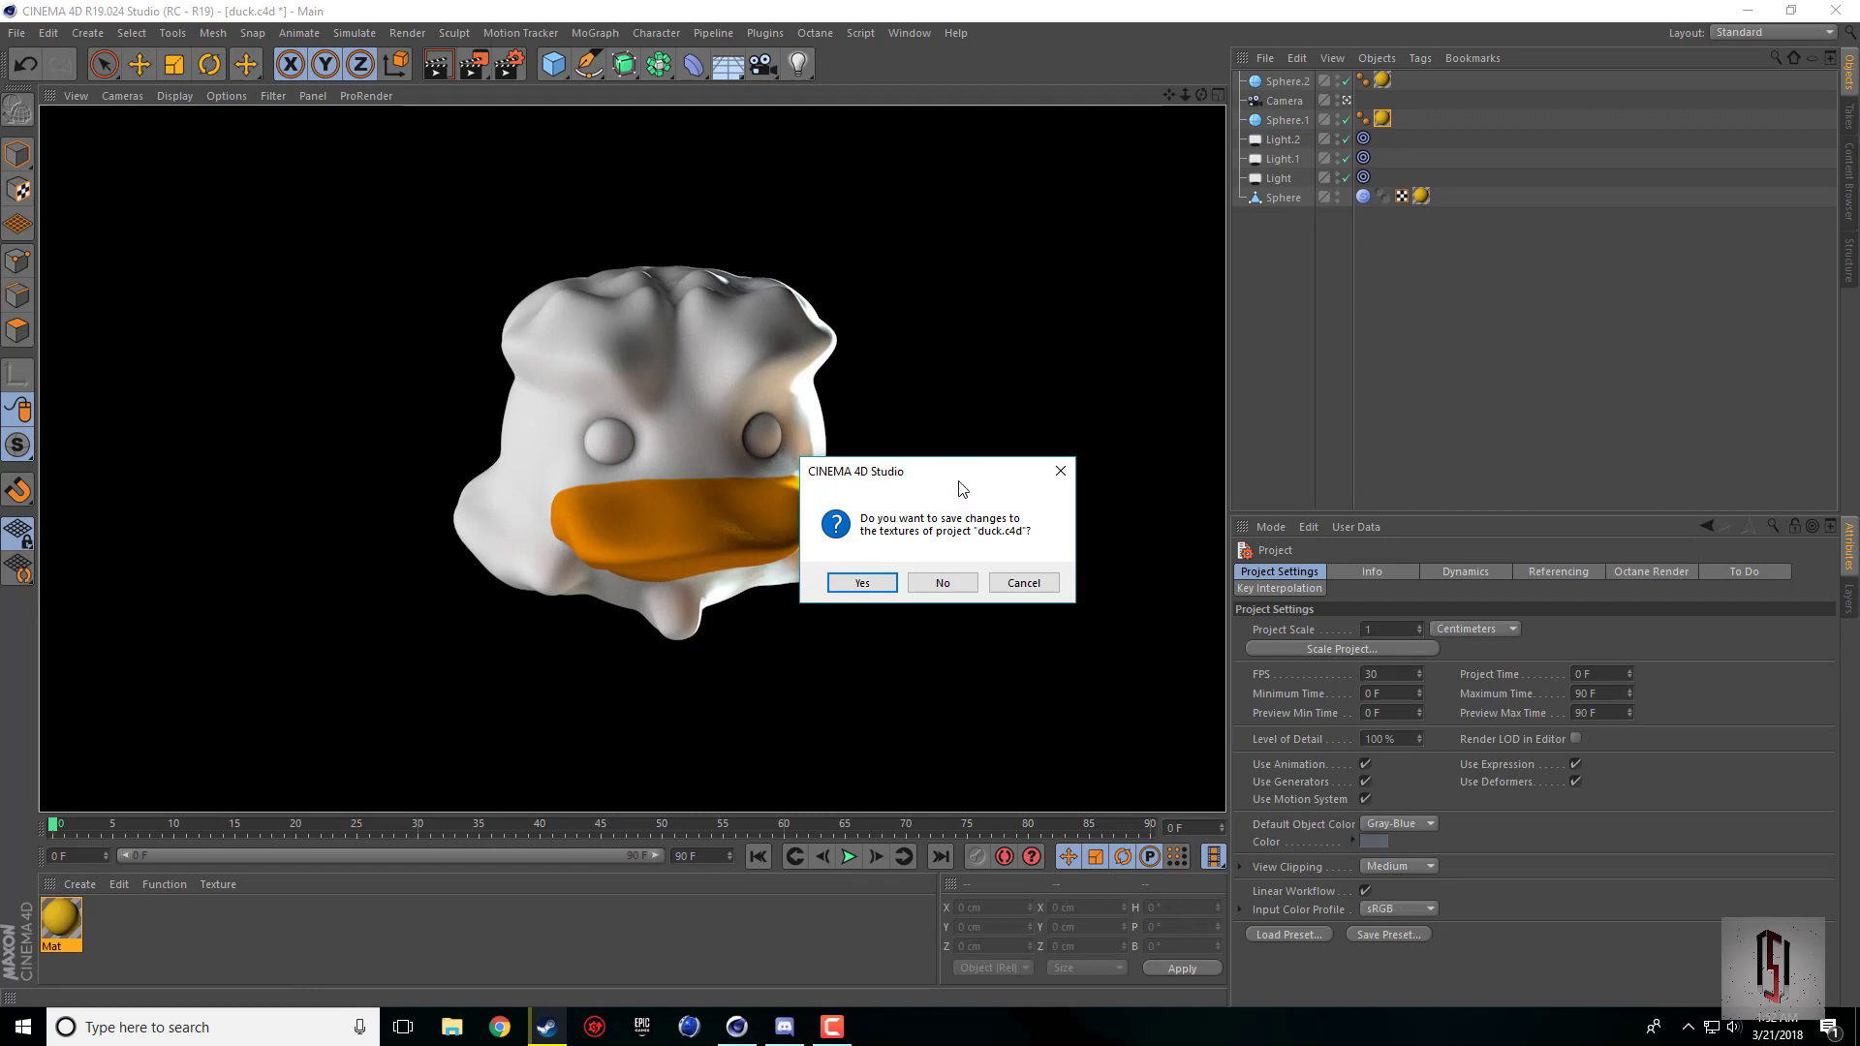
drag(958, 481, 921, 442)
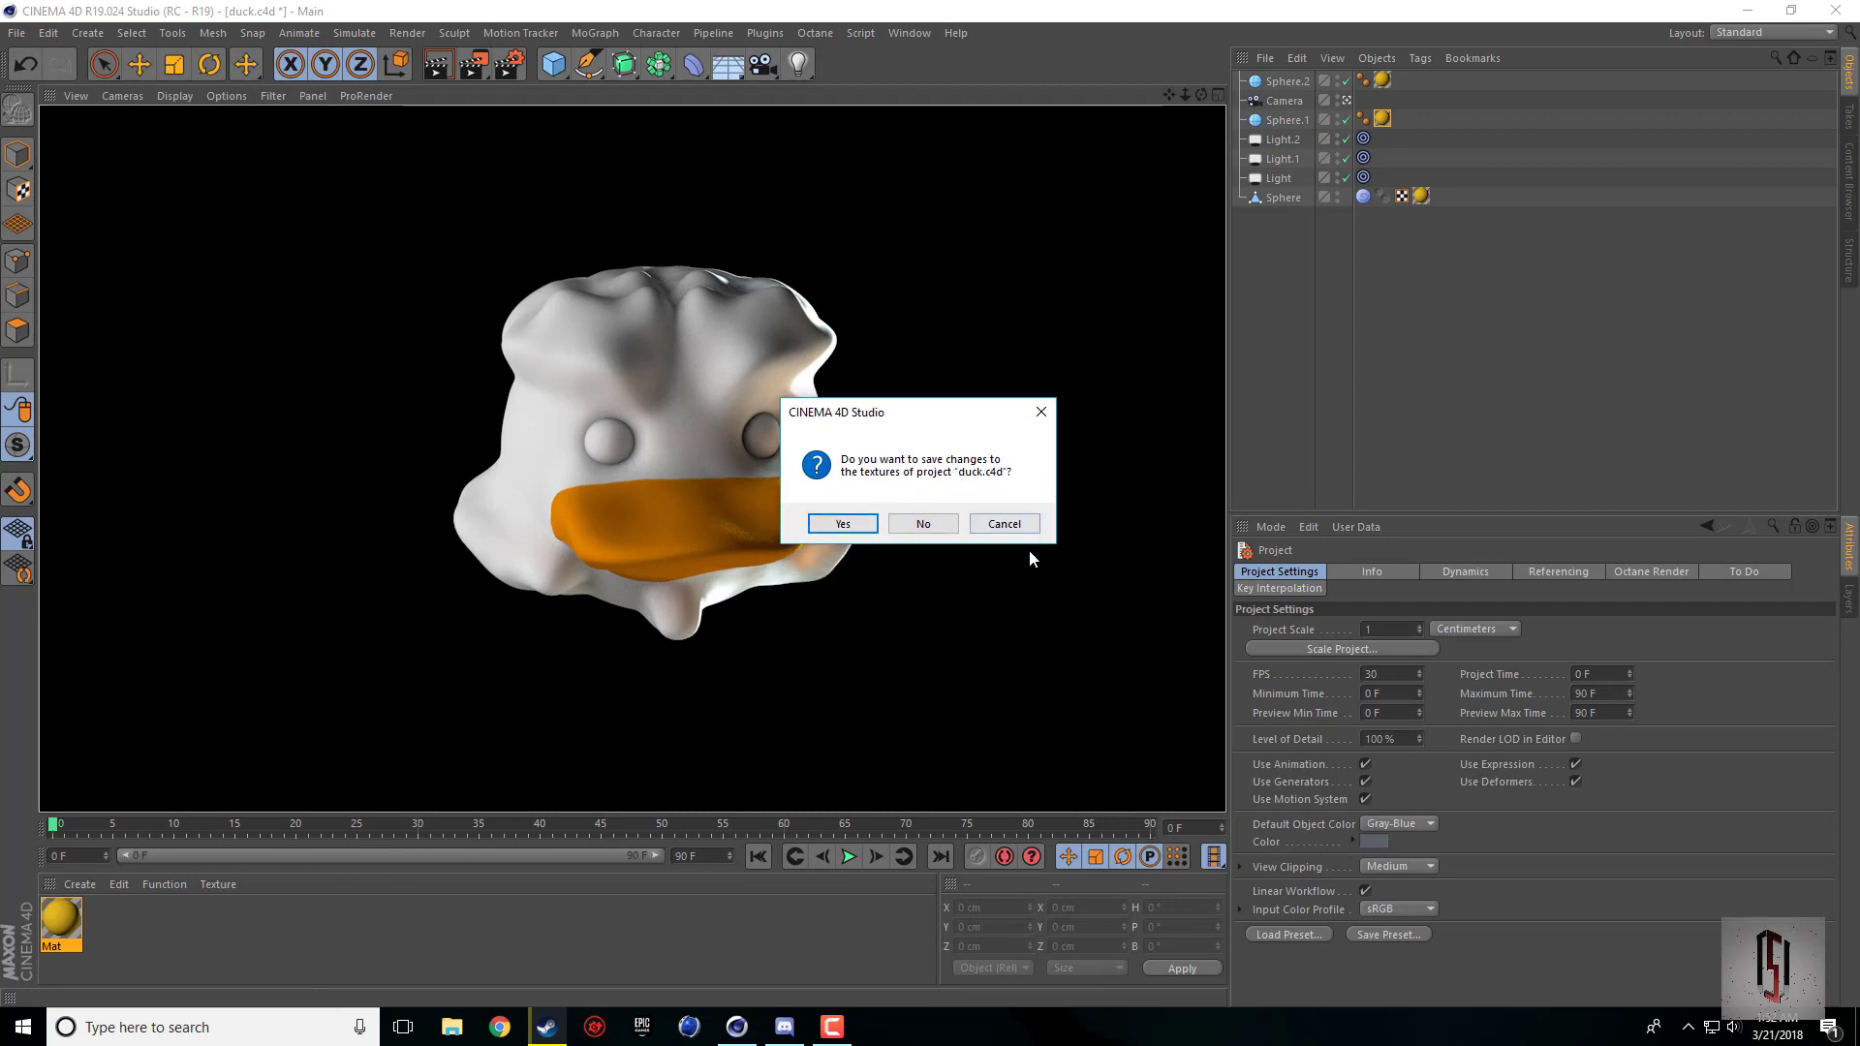
click(1040, 412)
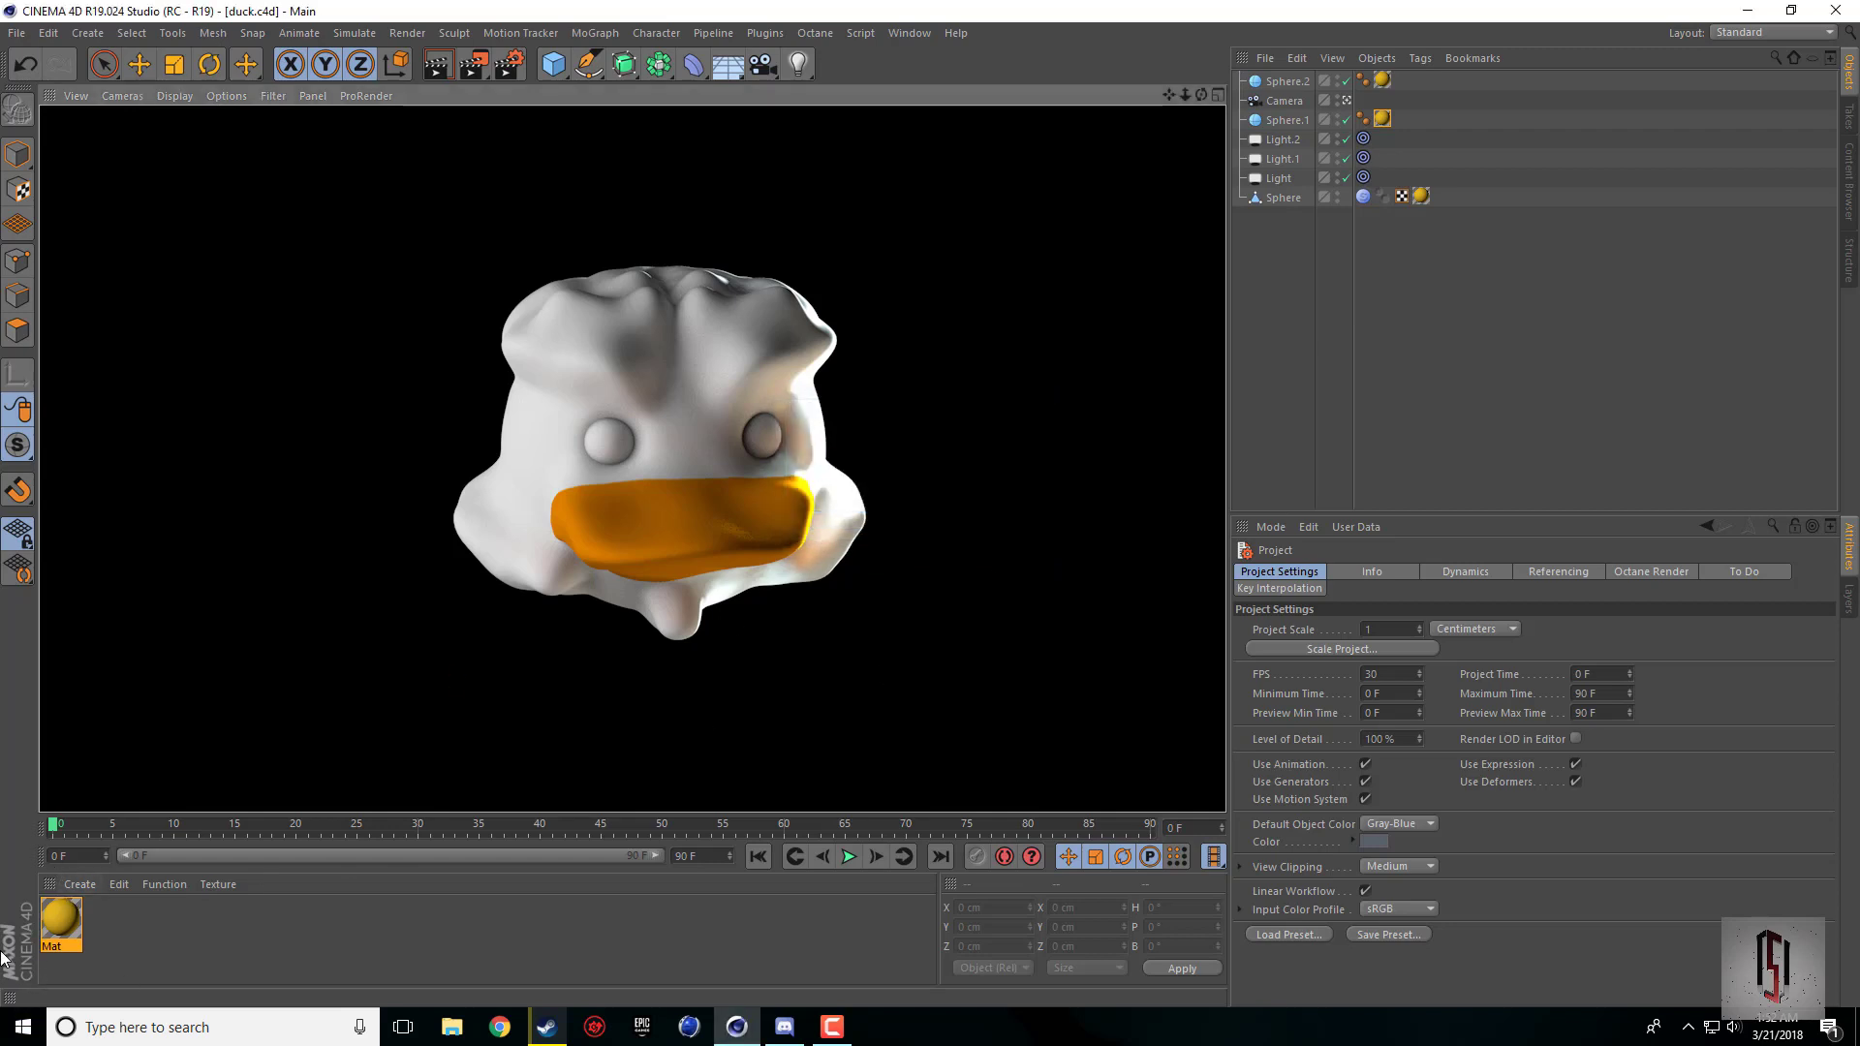
Step: Save the duck.c4d project together with the changes to its painted textures
click(17, 32)
click(44, 194)
click(854, 584)
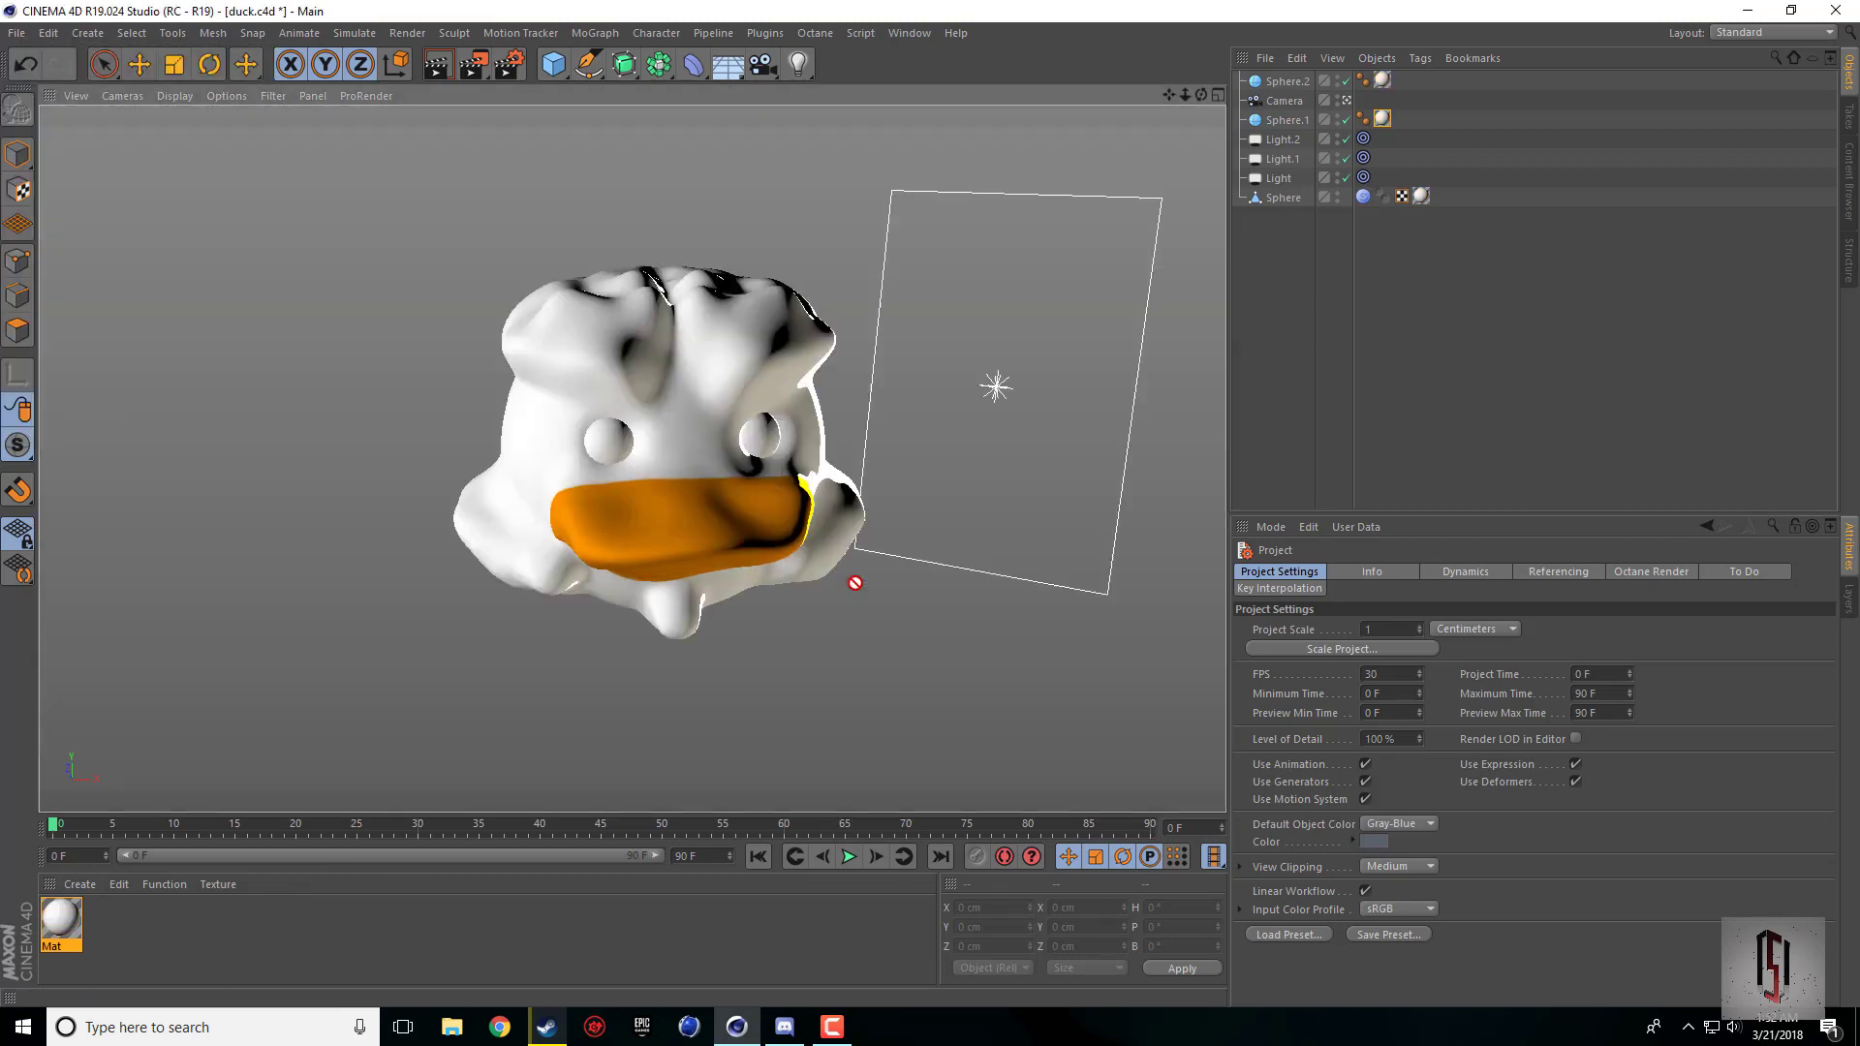
Step: Deselect the material and render the painted duck head in the active view from a slightly turned angle
click(159, 921)
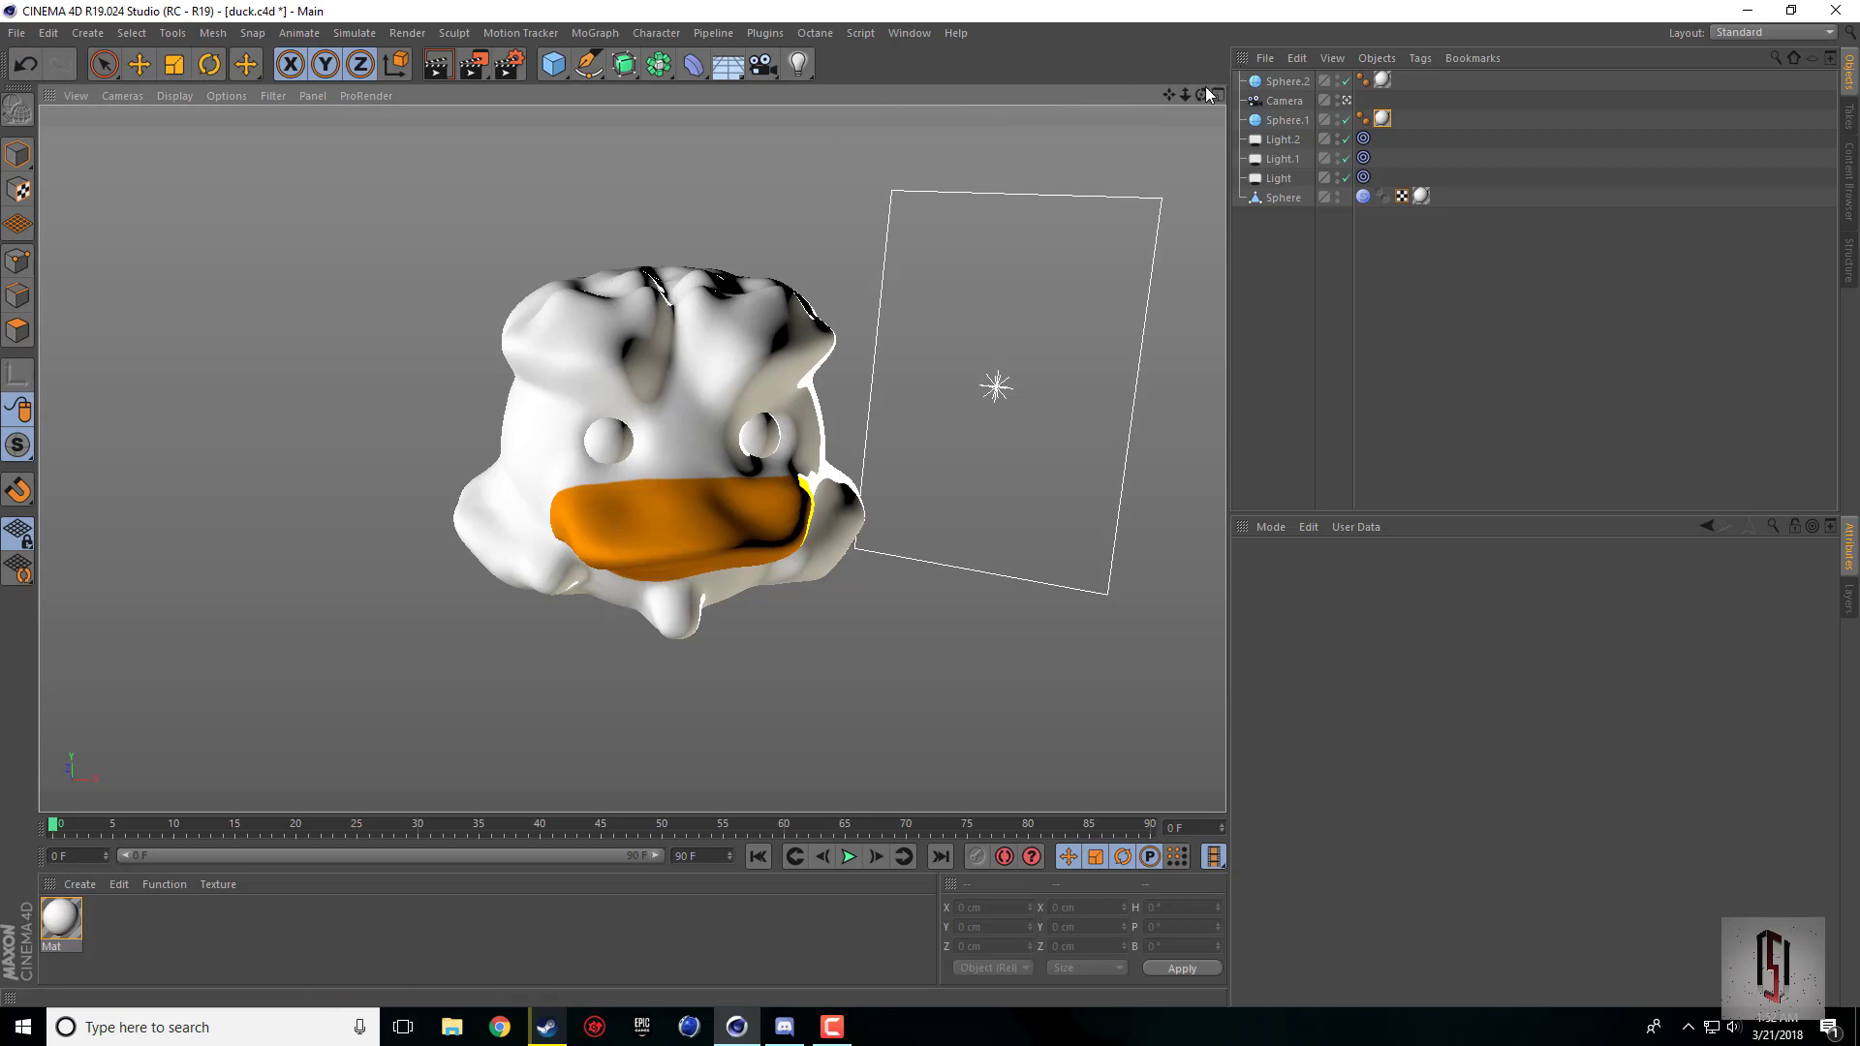
mouse_move(1201, 94)
mouse_down()
mouse_move(1143, 106)
mouse_move(1172, 117)
mouse_move(1192, 56)
mouse_move(1200, 94)
mouse_move(1090, 198)
mouse_move(1201, 94)
mouse_up()
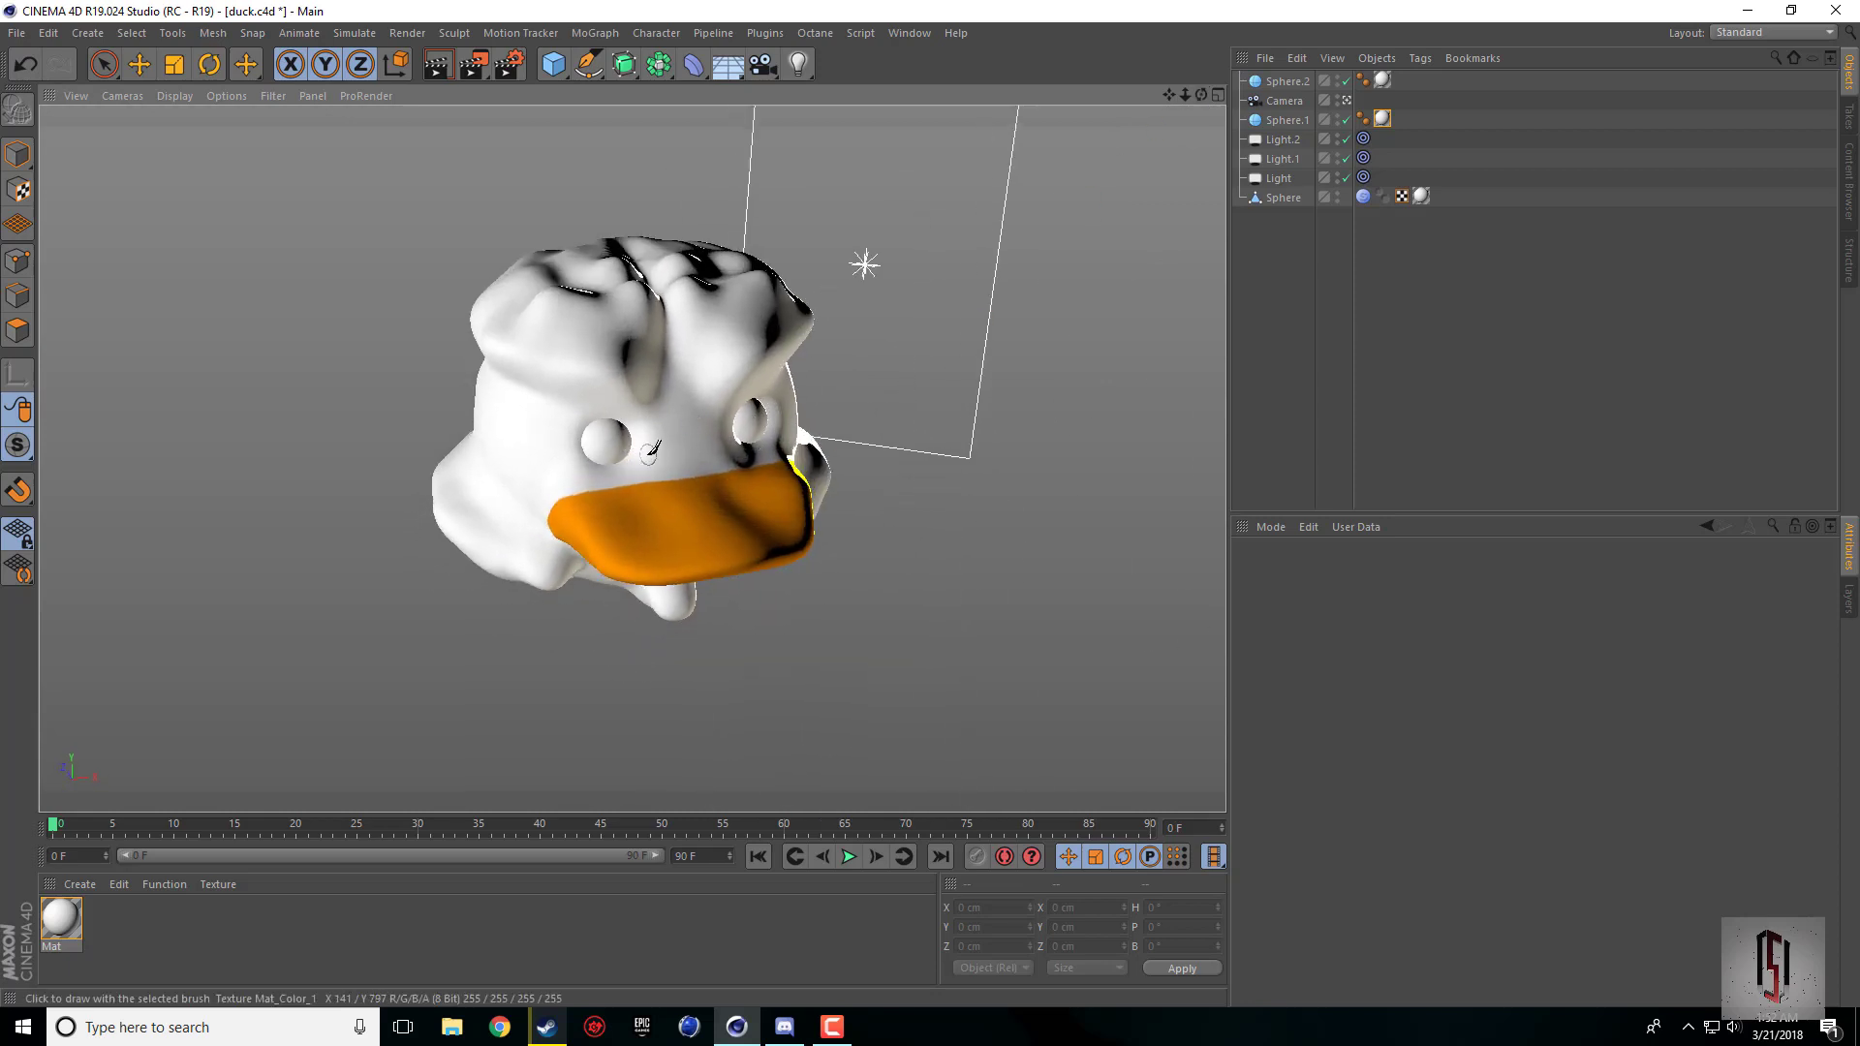
drag(1201, 94, 1145, 133)
key(ctrl+r)
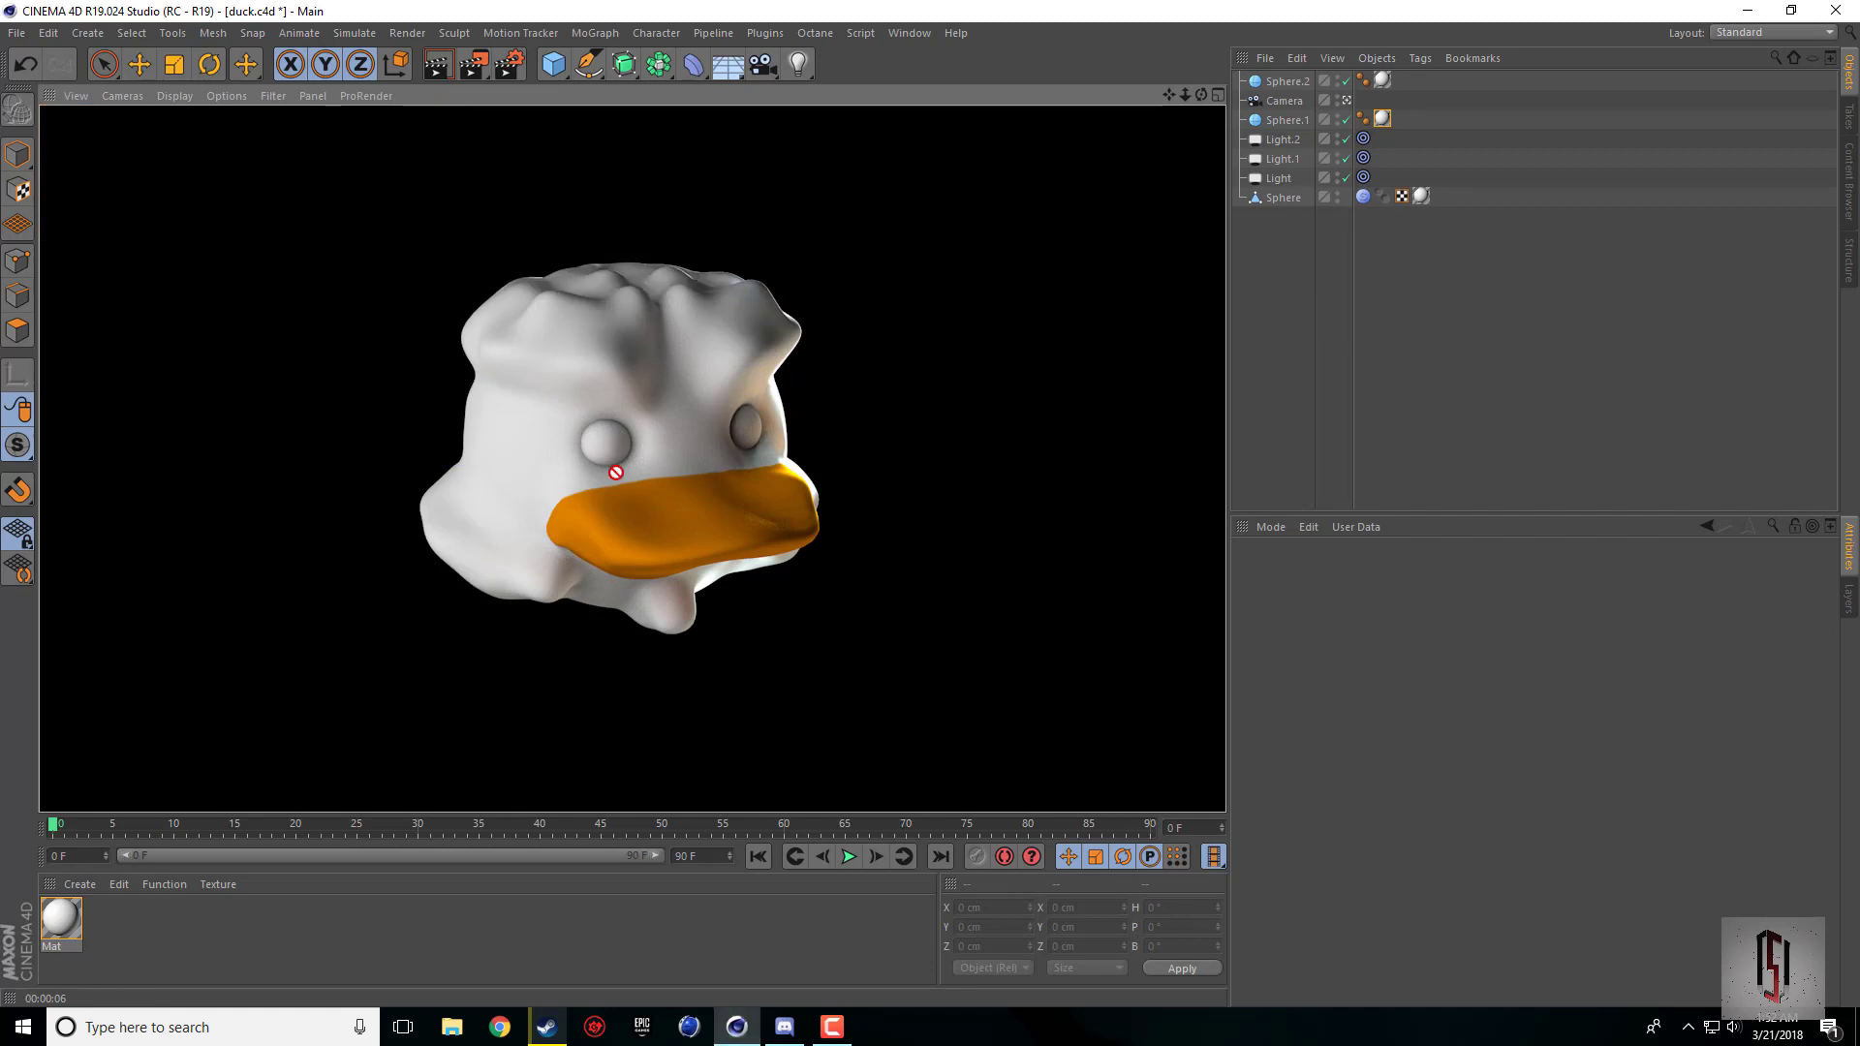
click(849, 1033)
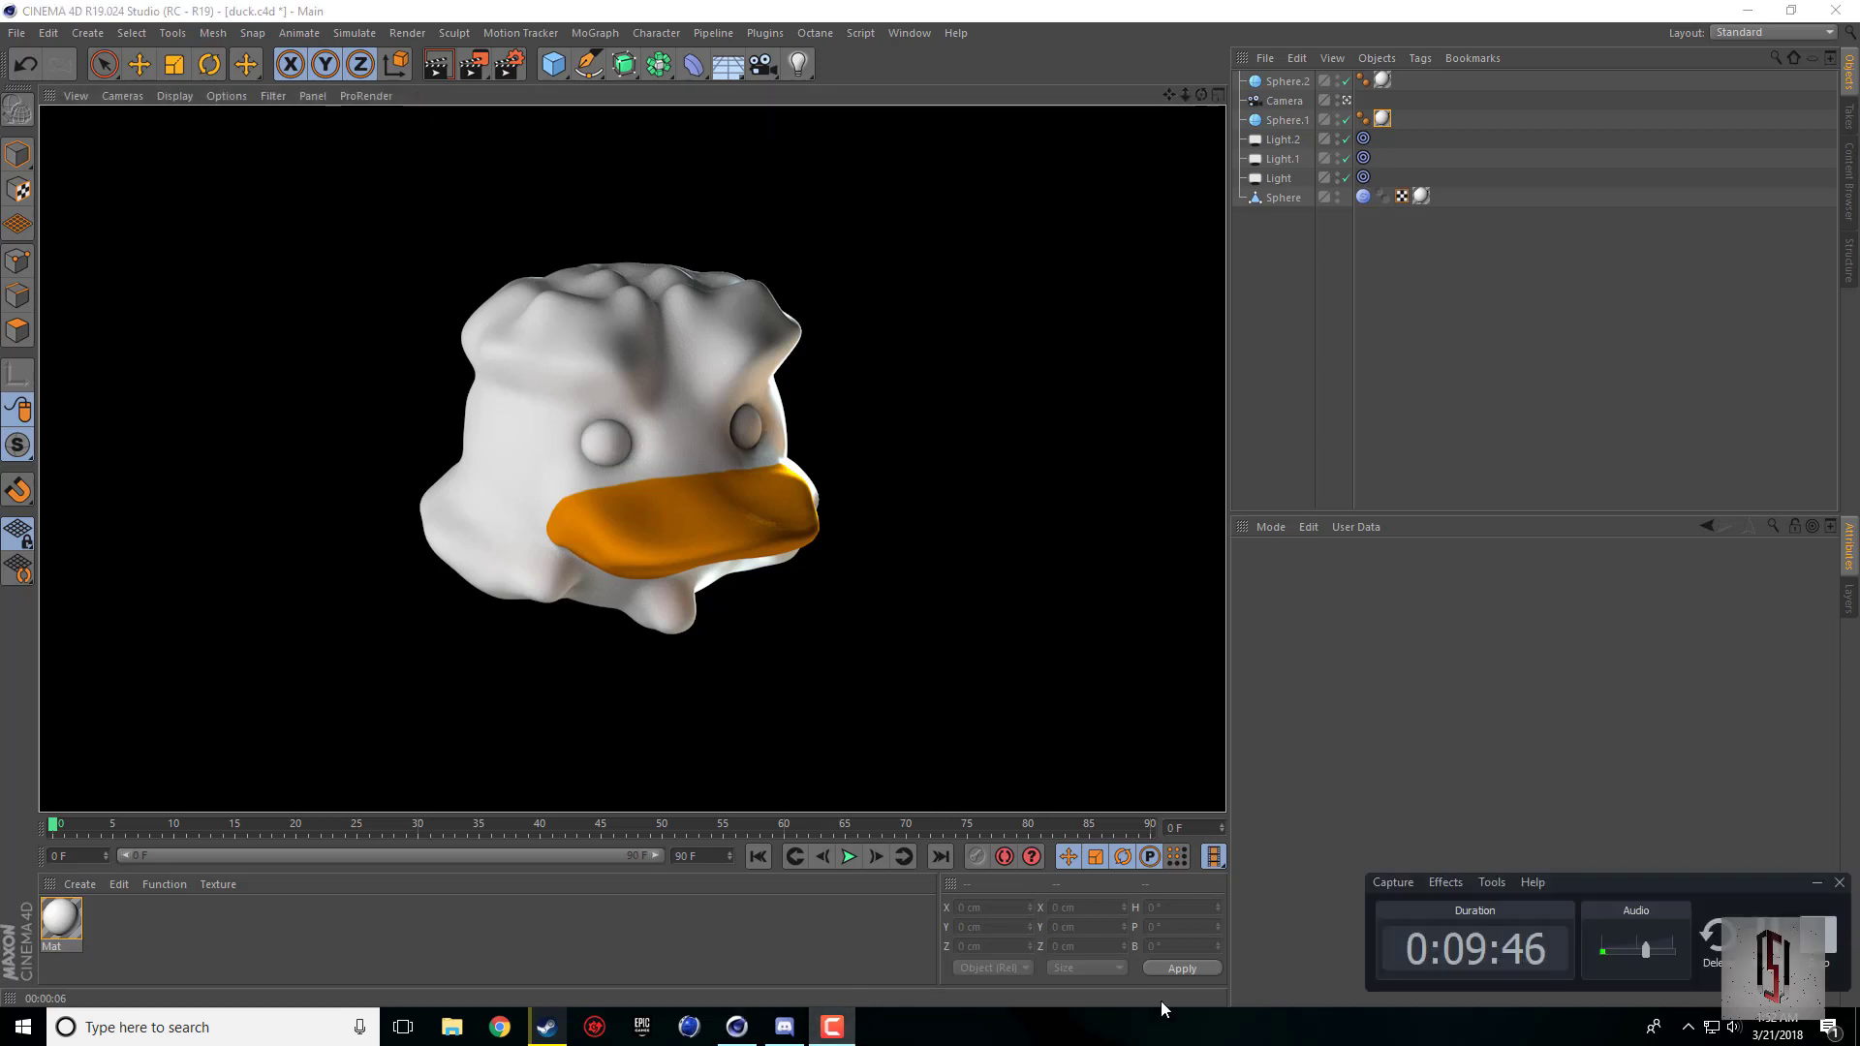